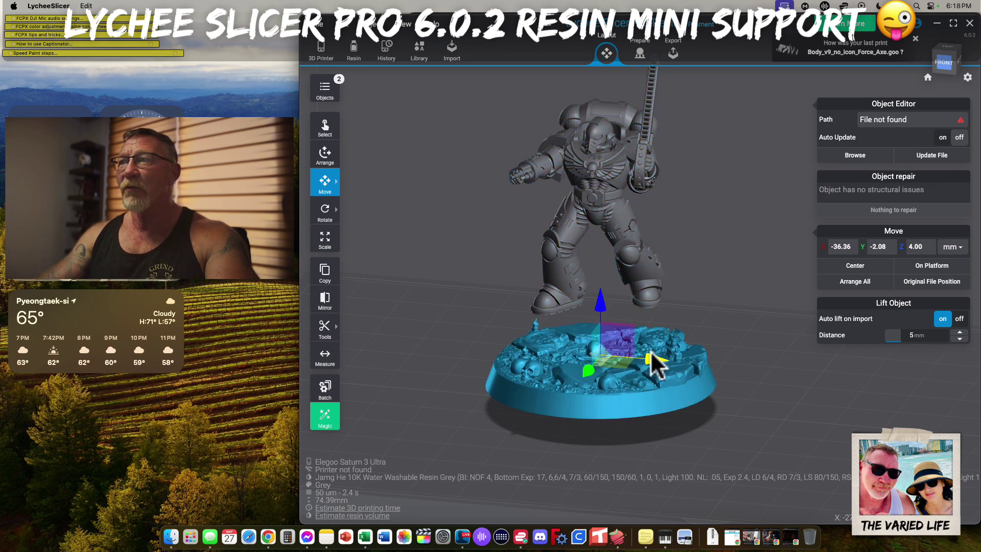
- Move the base and the captain figure apart, placing the figure at about X -16.18 mm and Z 6.52 mm
{"action": "left_click_drag", "start_coordinate": [630, 354], "coordinate": [481, 345]}
{"action": "left_click", "coordinate": [593, 151]}
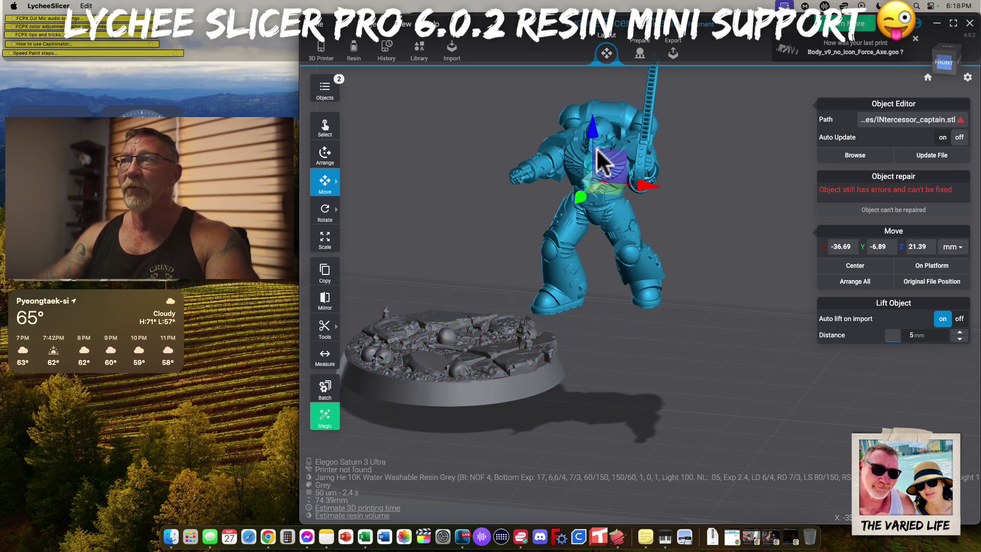
{"action": "left_click_drag", "start_coordinate": [601, 136], "coordinate": [747, 271]}
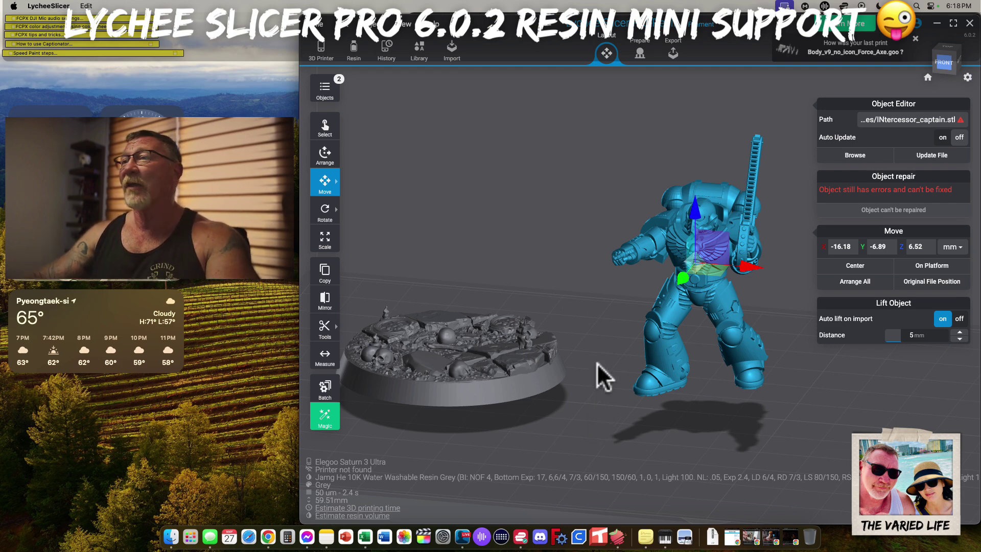
{"action": "left_click", "coordinate": [610, 329]}
{"action": "left_click_drag", "start_coordinate": [610, 329], "coordinate": [734, 302]}
{"action": "left_click", "coordinate": [777, 225]}
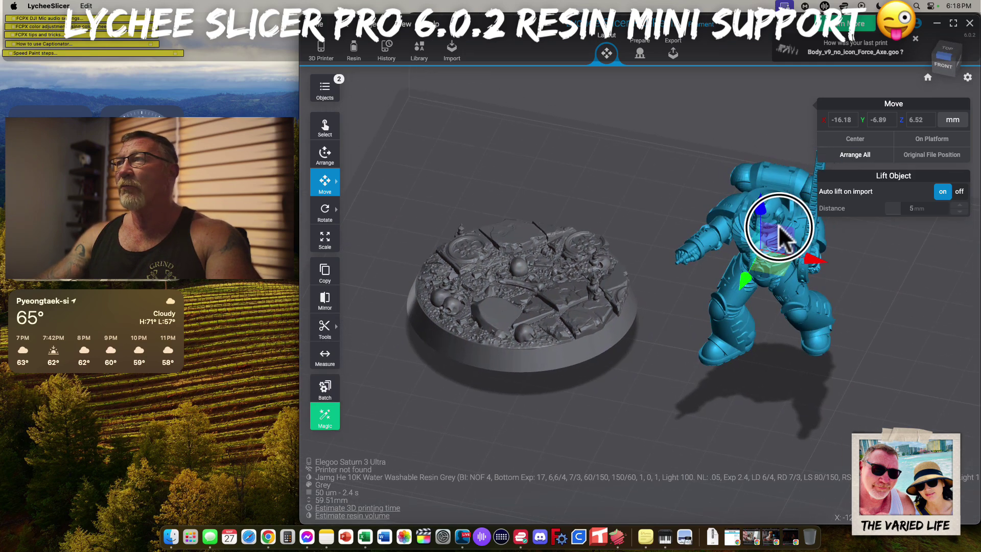
- Hide the INtercessor_captain object so only the champion base shows, and close the object list
{"action": "left_click", "coordinate": [327, 84]}
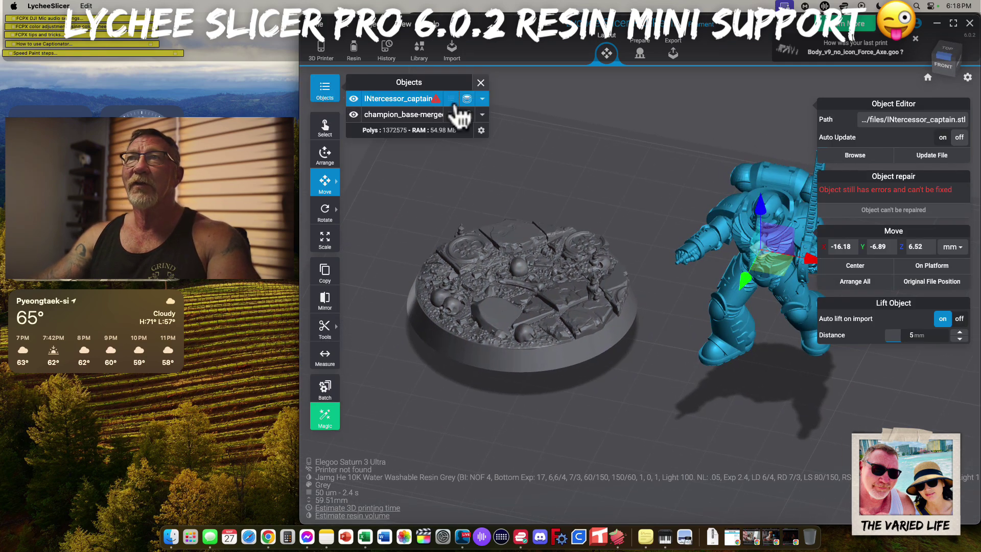
{"action": "left_click", "coordinate": [353, 99]}
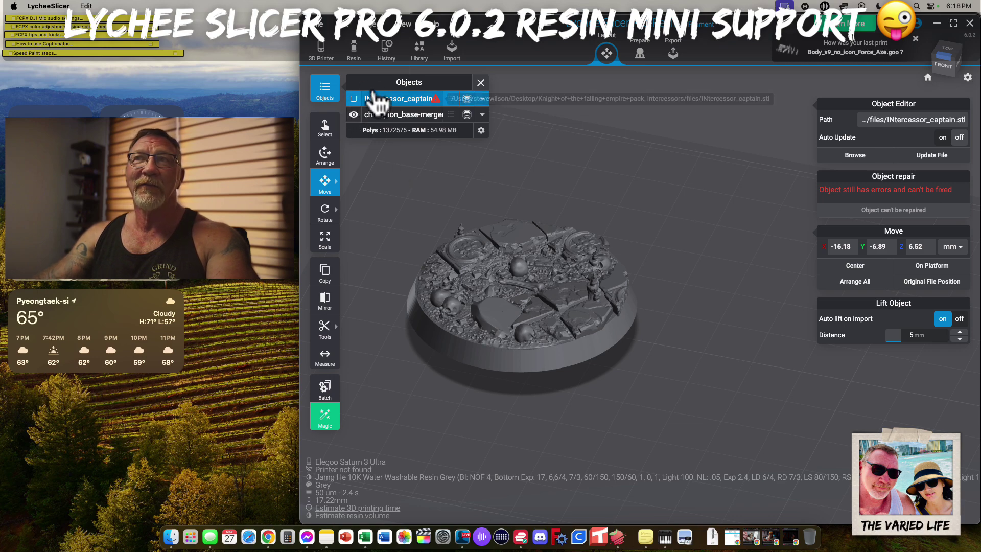
{"action": "left_click", "coordinate": [353, 98]}
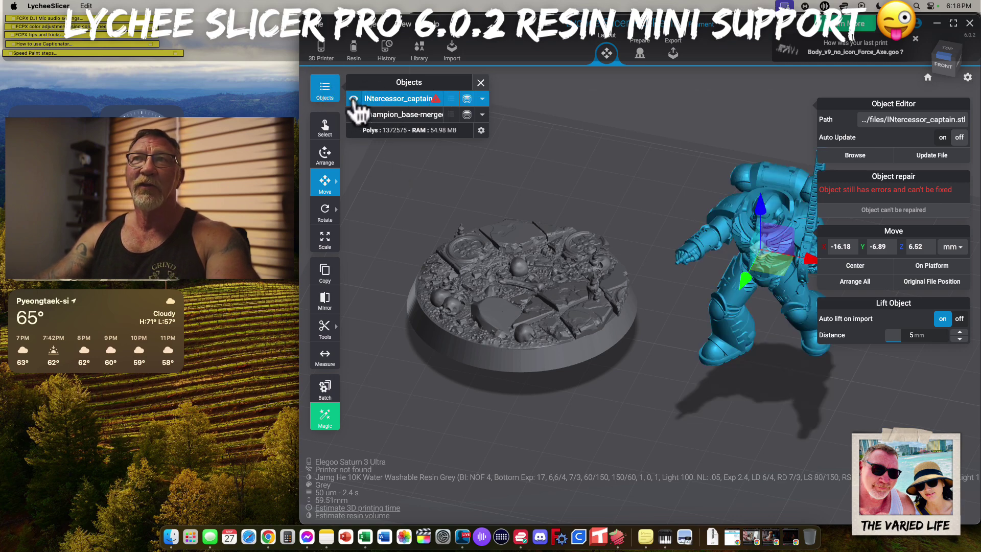
{"action": "left_click", "coordinate": [353, 98]}
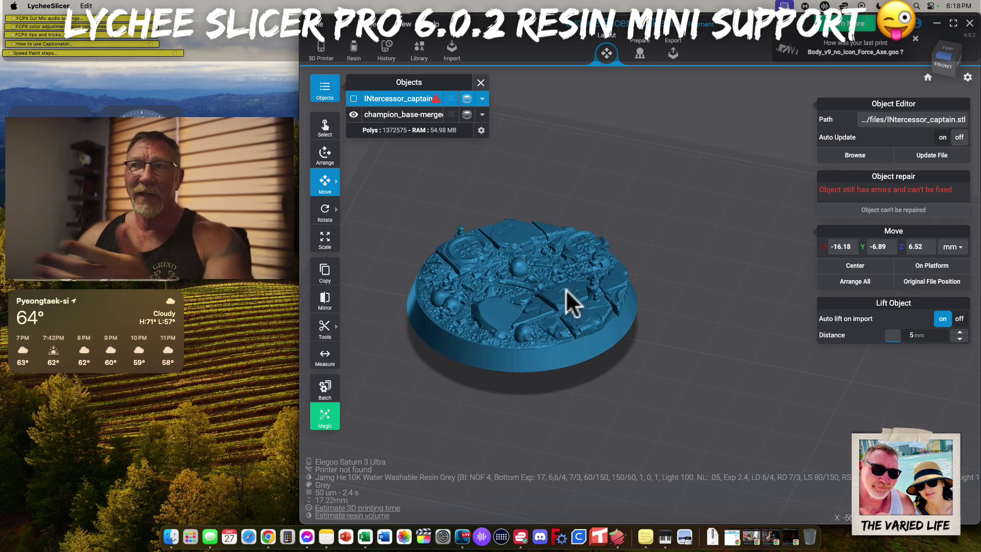
{"action": "left_click", "coordinate": [353, 115]}
{"action": "left_click", "coordinate": [353, 115]}
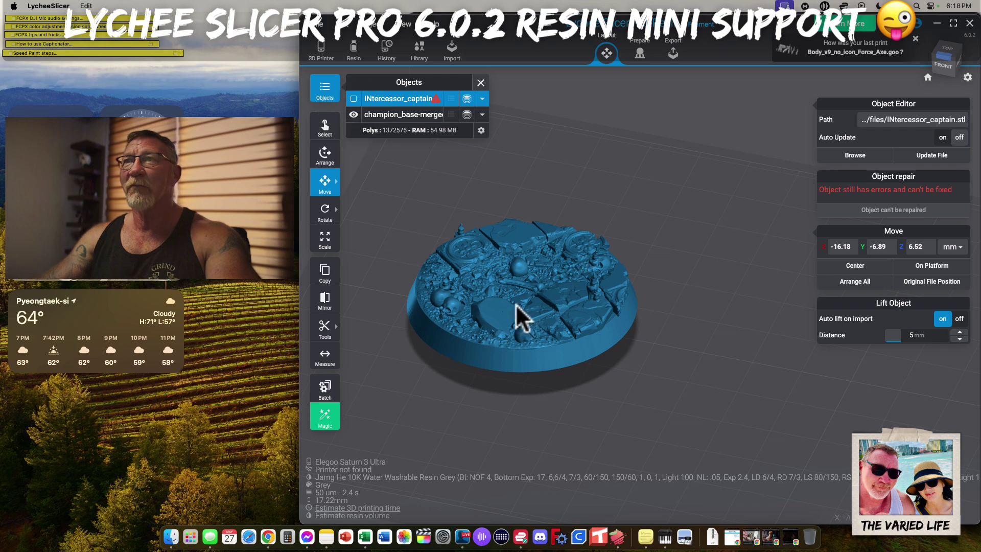
{"action": "left_click", "coordinate": [481, 82]}
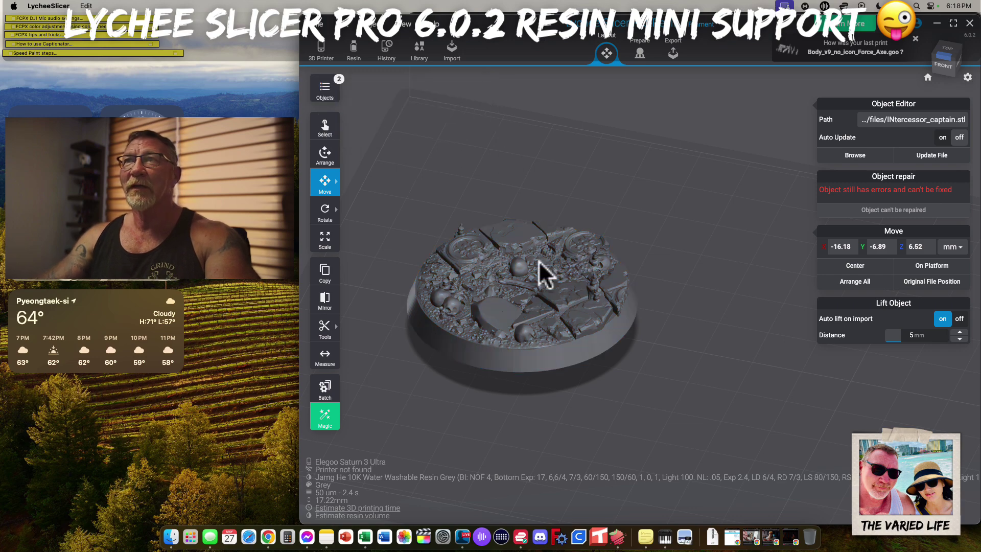
- Select the champion base and move it to about X -22.09 mm on the build plate
{"action": "left_click", "coordinate": [555, 291]}
{"action": "left_click_drag", "start_coordinate": [579, 291], "coordinate": [755, 361]}
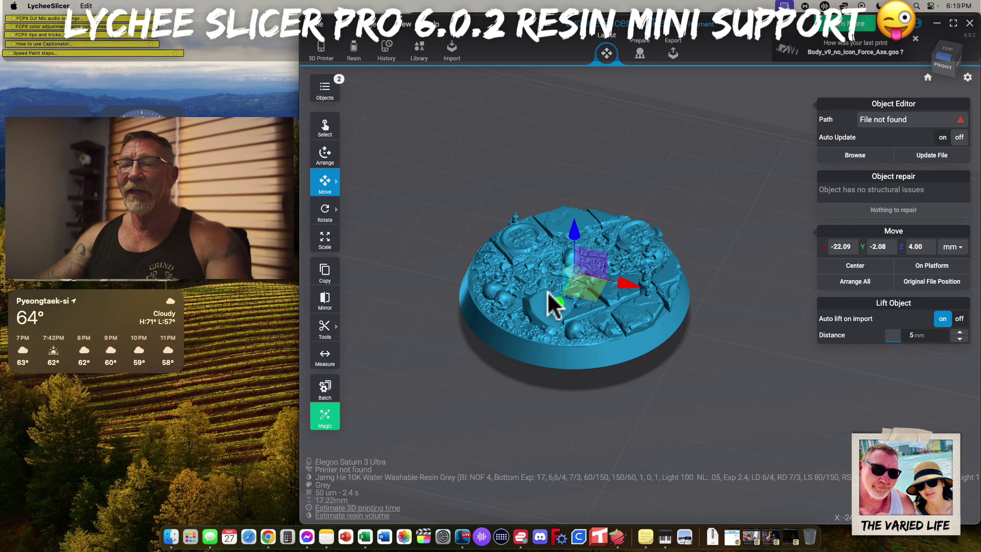
{"action": "scroll", "coordinate": [554, 302], "scroll_direction": "down", "scroll_amount": 5}
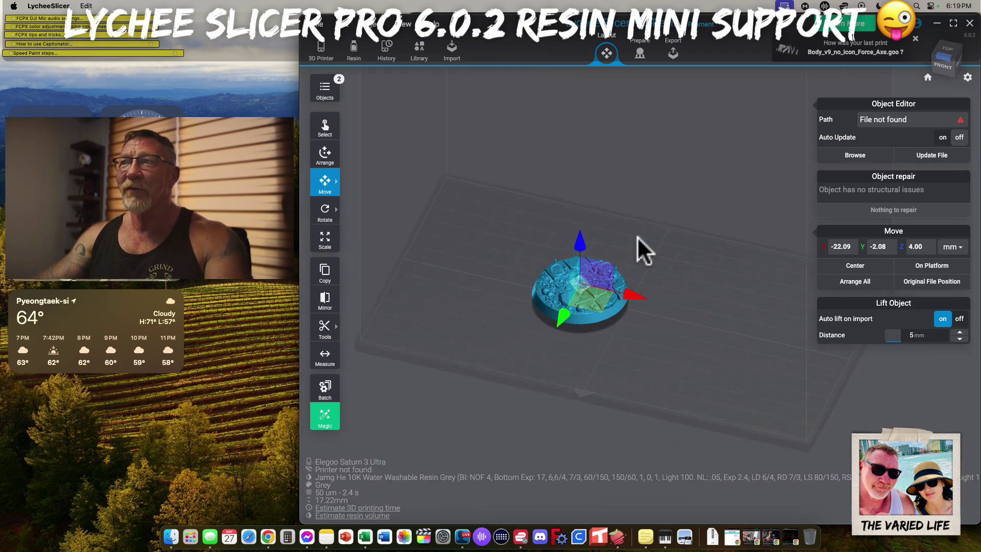
{"action": "scroll", "coordinate": [659, 322], "scroll_direction": "up", "scroll_amount": 2}
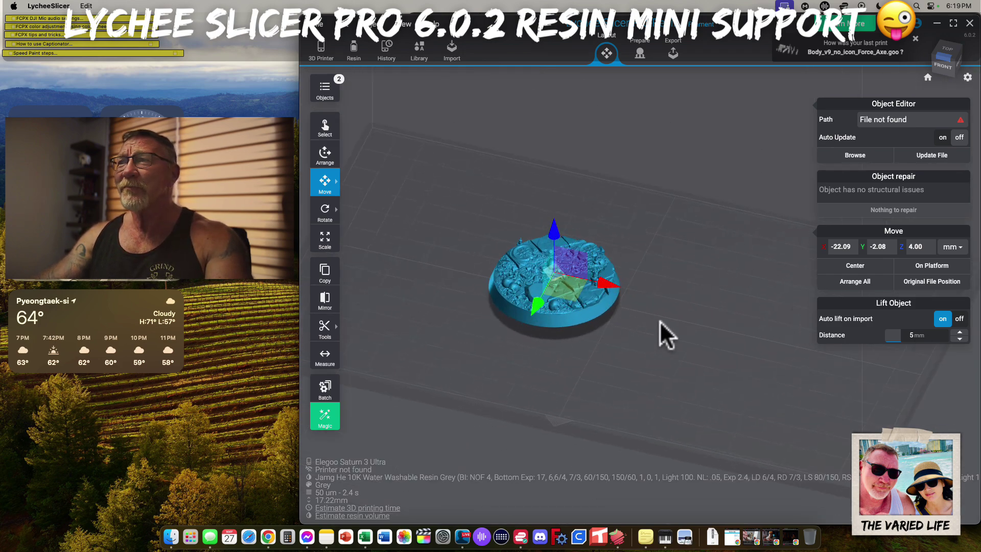
- Review the 3D printer selection and the Jamg He 10K Water Washable Resin Grey print settings, then close them
{"action": "left_click", "coordinate": [320, 49]}
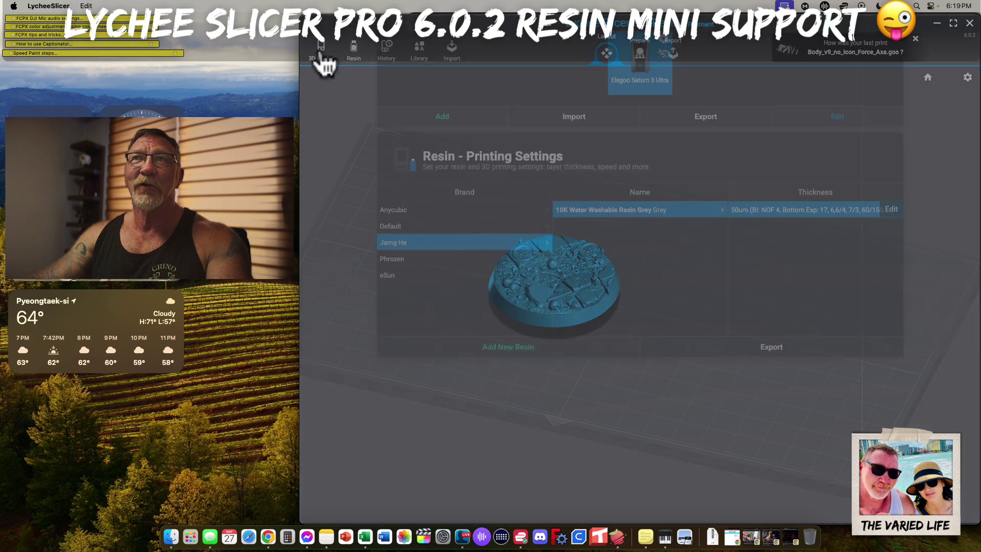
{"action": "left_click", "coordinate": [892, 60]}
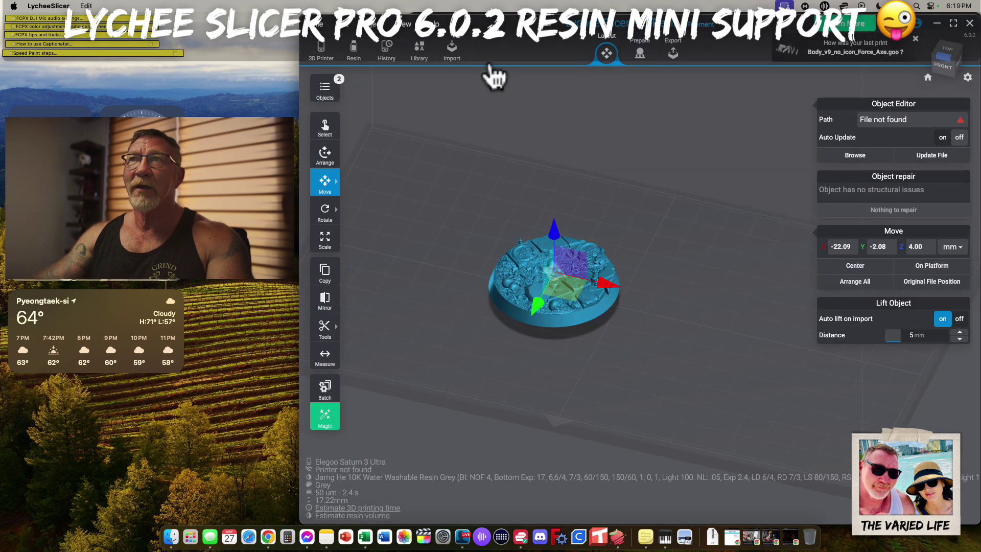
{"action": "left_click", "coordinate": [356, 57]}
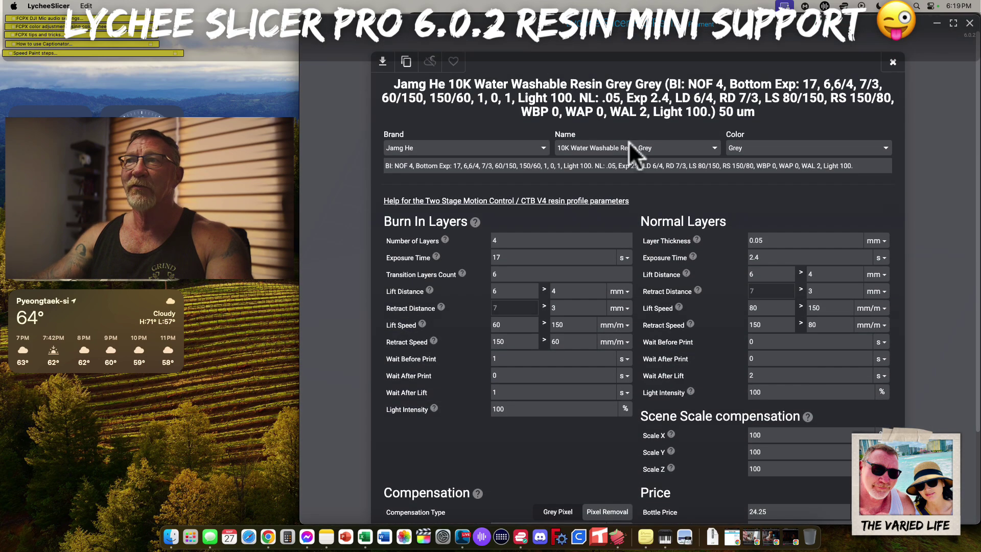
{"action": "left_click", "coordinate": [893, 62]}
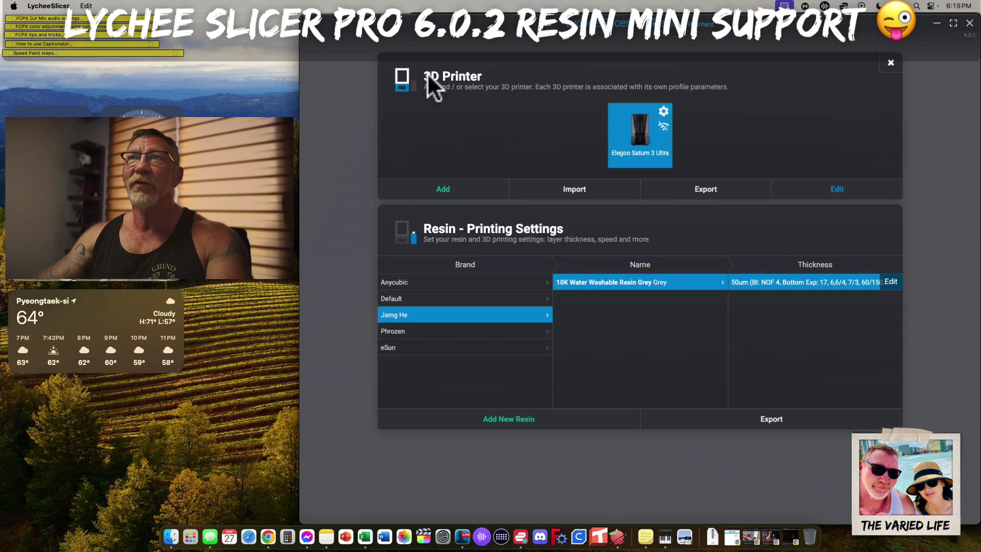
{"action": "left_click", "coordinate": [891, 60]}
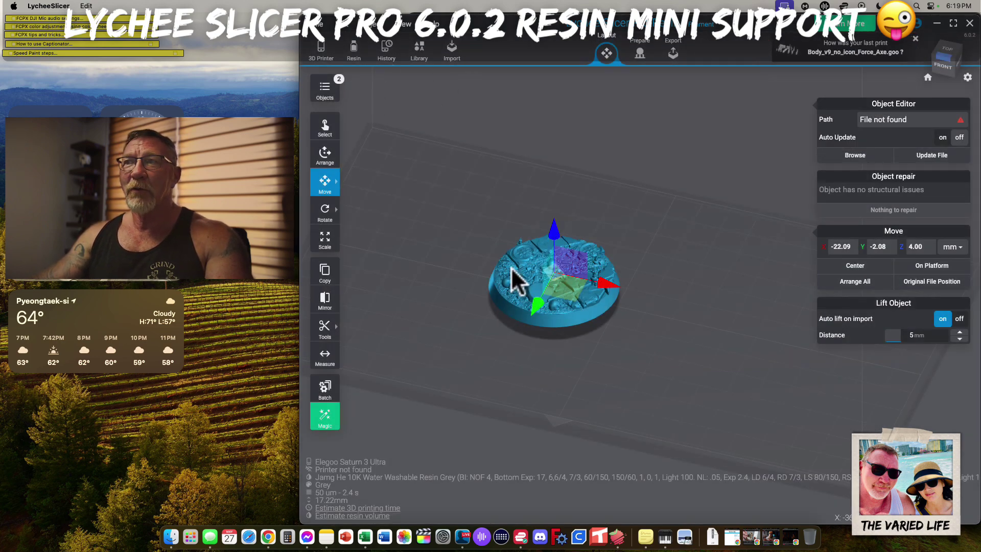
- Move the base to about X -2.26, Y 0.78 mm and rotate it to about -57° on Y
{"action": "left_click_drag", "start_coordinate": [511, 269], "coordinate": [571, 285]}
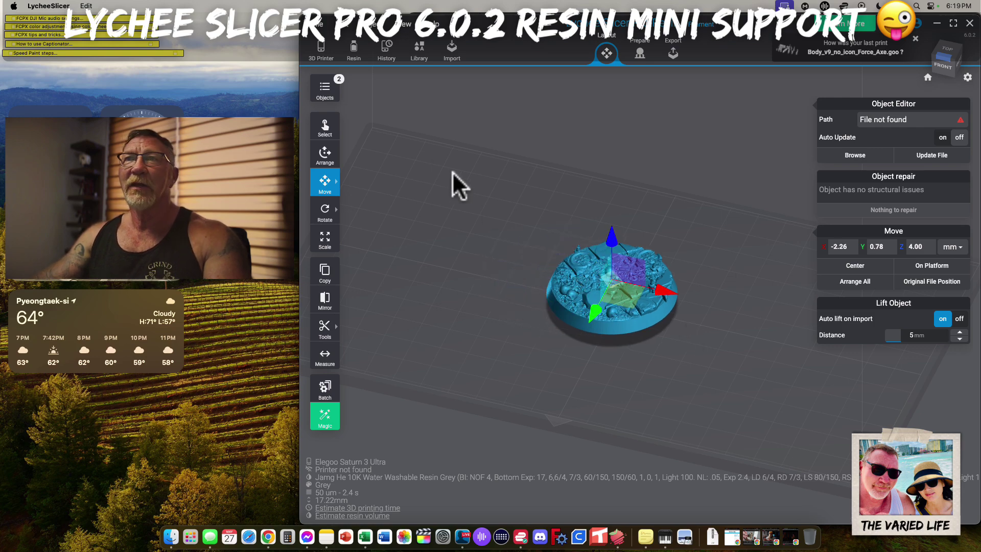
{"action": "mouse_move", "coordinate": [324, 215]}
{"action": "left_click", "coordinate": [359, 214]}
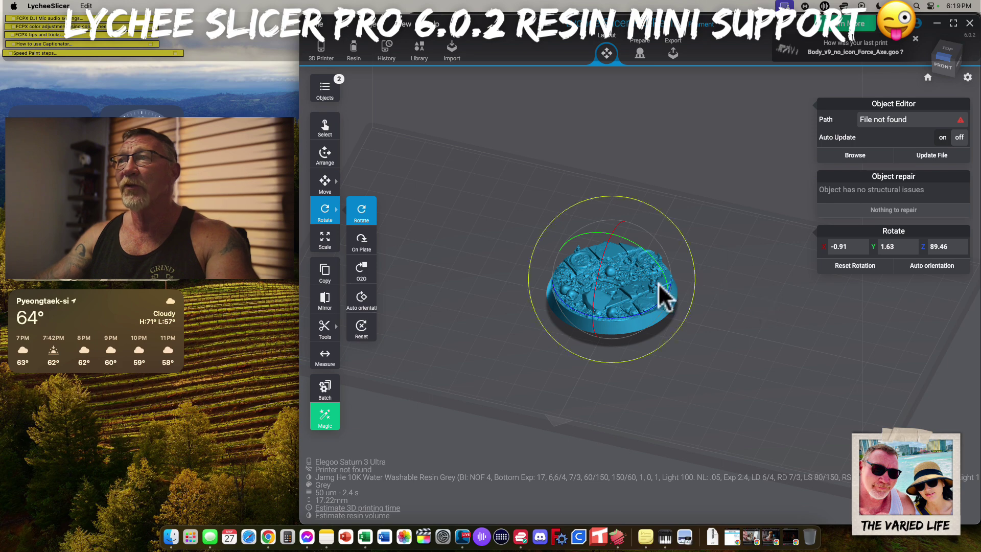
{"action": "left_click_drag", "start_coordinate": [740, 333], "coordinate": [629, 326]}
{"action": "scroll", "coordinate": [809, 350], "scroll_direction": "up", "scroll_amount": 2}
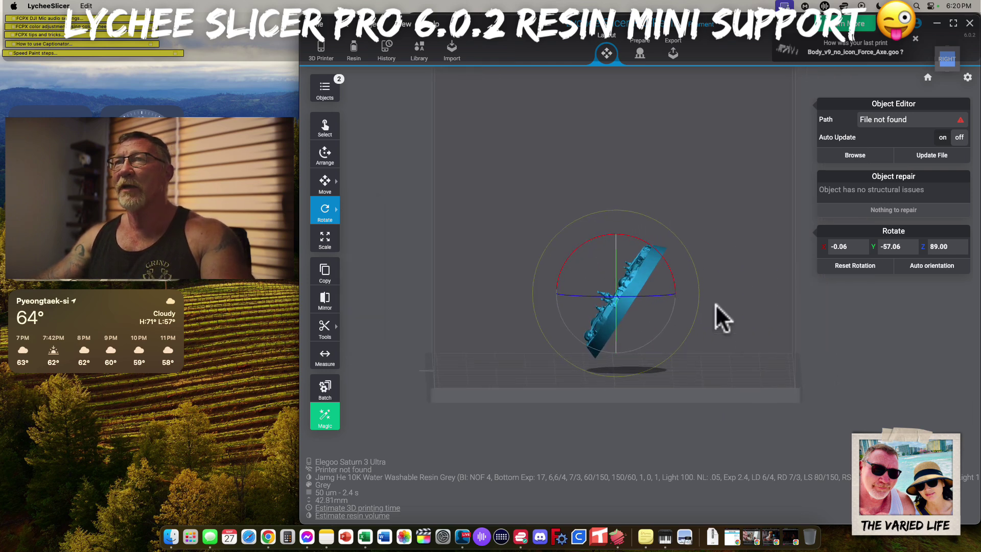
- Readjust the base's tilt, trying a shallow angle of about -14° on Y before settling on about -50.5°
{"action": "scroll", "coordinate": [712, 296], "scroll_direction": "up", "scroll_amount": 5}
{"action": "middle_click_drag", "start_coordinate": [712, 298], "coordinate": [774, 233]}
{"action": "left_click_drag", "start_coordinate": [730, 289], "coordinate": [751, 297]}
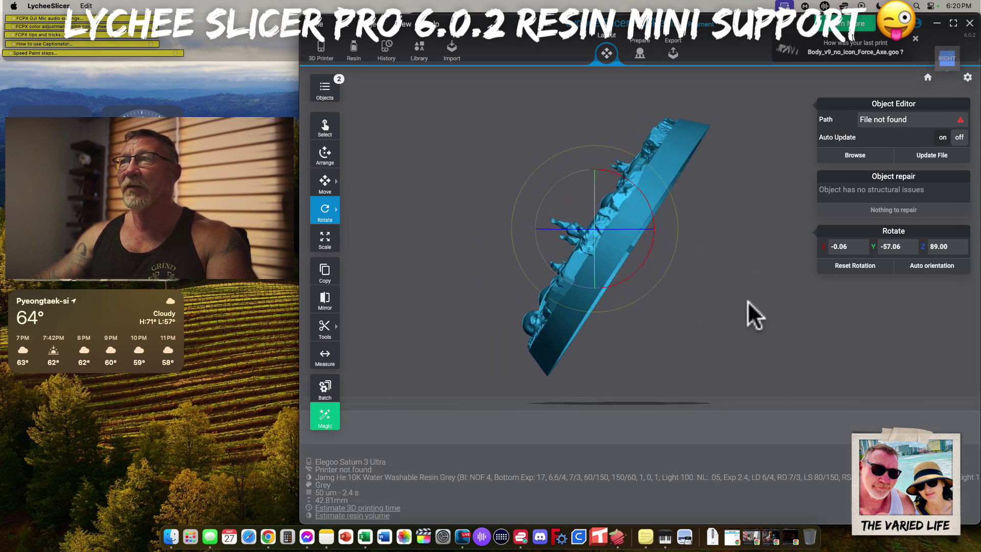
{"action": "right_click_drag", "start_coordinate": [749, 299], "coordinate": [751, 318]}
{"action": "left_click_drag", "start_coordinate": [682, 295], "coordinate": [678, 320]}
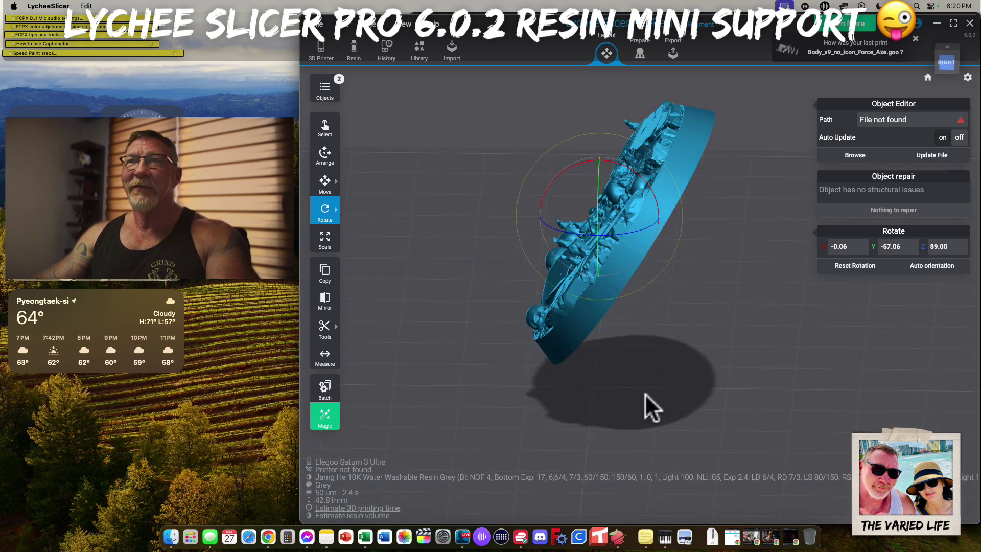
{"action": "left_click_drag", "start_coordinate": [635, 184], "coordinate": [633, 300]}
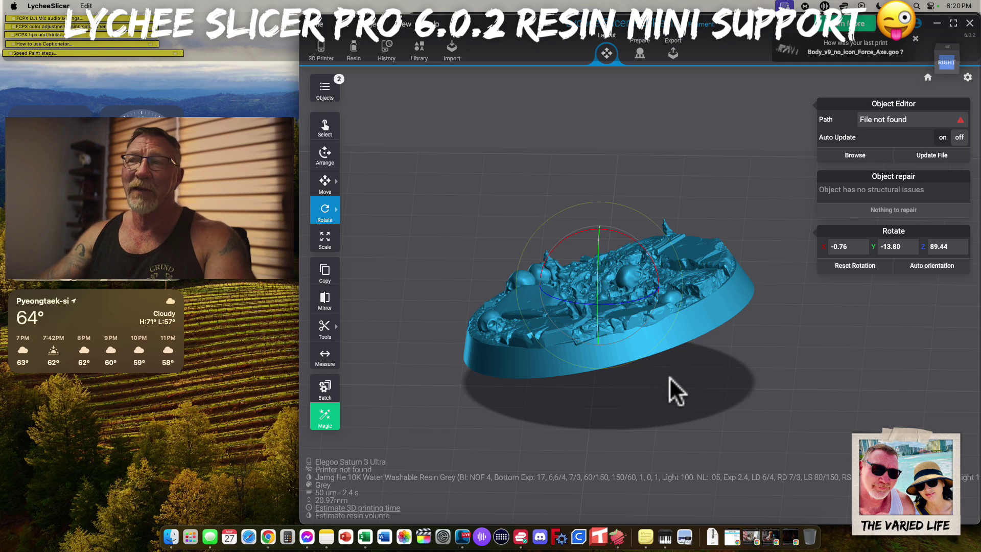
{"action": "left_click_drag", "start_coordinate": [620, 235], "coordinate": [616, 259]}
{"action": "mouse_move", "coordinate": [710, 321]}
{"action": "right_mouse_down"}
{"action": "mouse_move", "coordinate": [722, 289]}
{"action": "mouse_move", "coordinate": [710, 302]}
{"action": "right_mouse_up"}
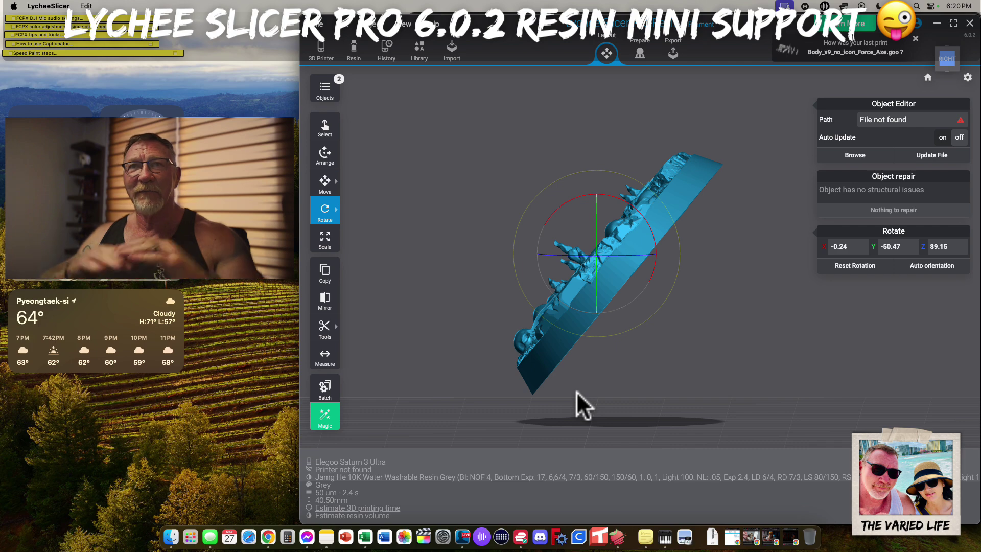
{"action": "left_click_drag", "start_coordinate": [444, 357], "coordinate": [569, 370]}
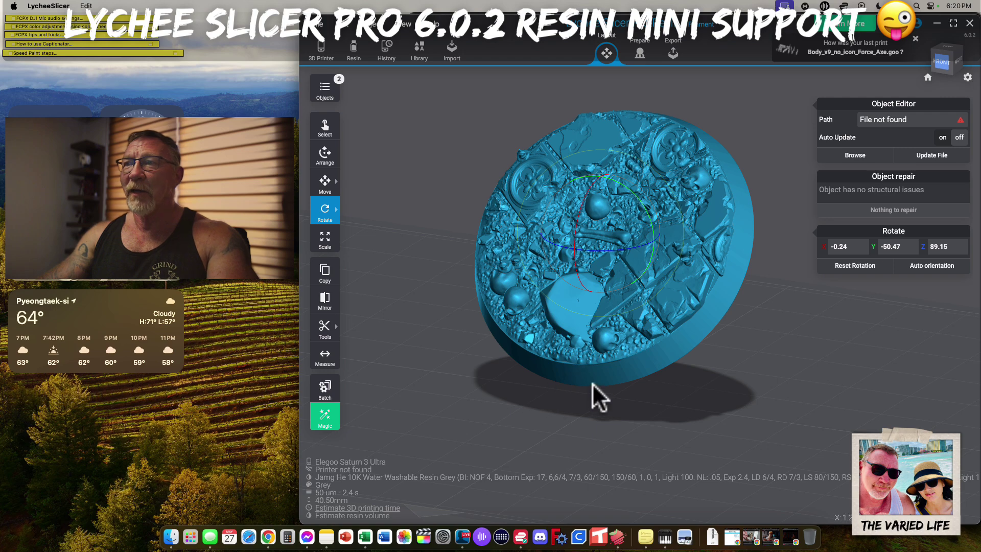
- Open the support settings for the tilted base and compare the Light, Medium and Heavy presets
{"action": "left_click", "coordinate": [639, 56]}
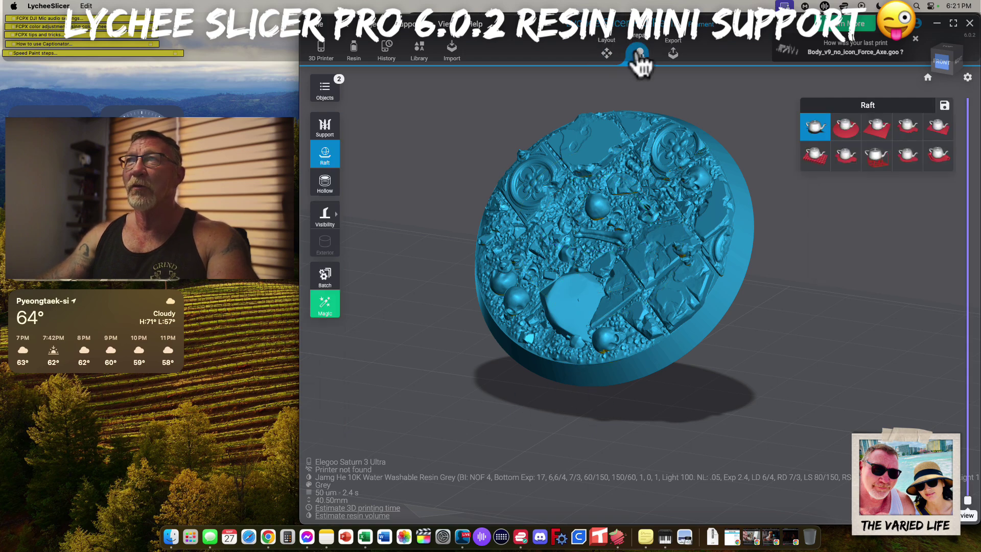
{"action": "left_click", "coordinate": [325, 128]}
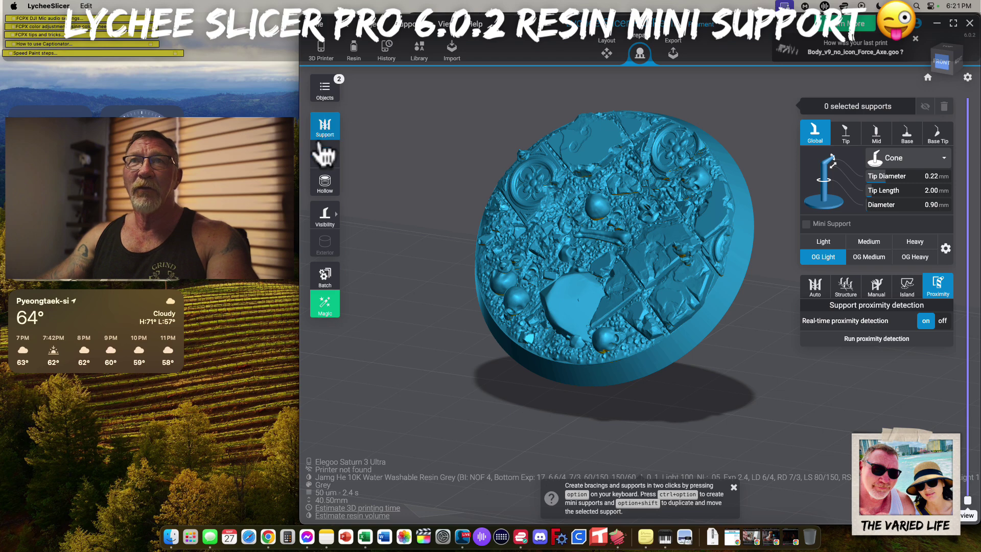
{"action": "right_click_drag", "start_coordinate": [743, 231], "coordinate": [774, 247]}
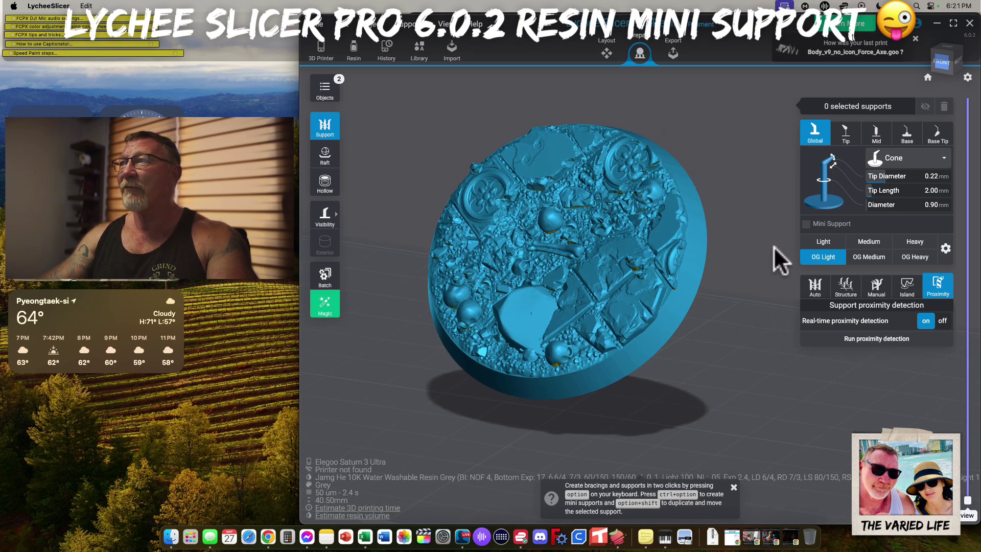
{"action": "left_click", "coordinate": [822, 244]}
{"action": "left_click", "coordinate": [870, 243]}
{"action": "left_click", "coordinate": [914, 242]}
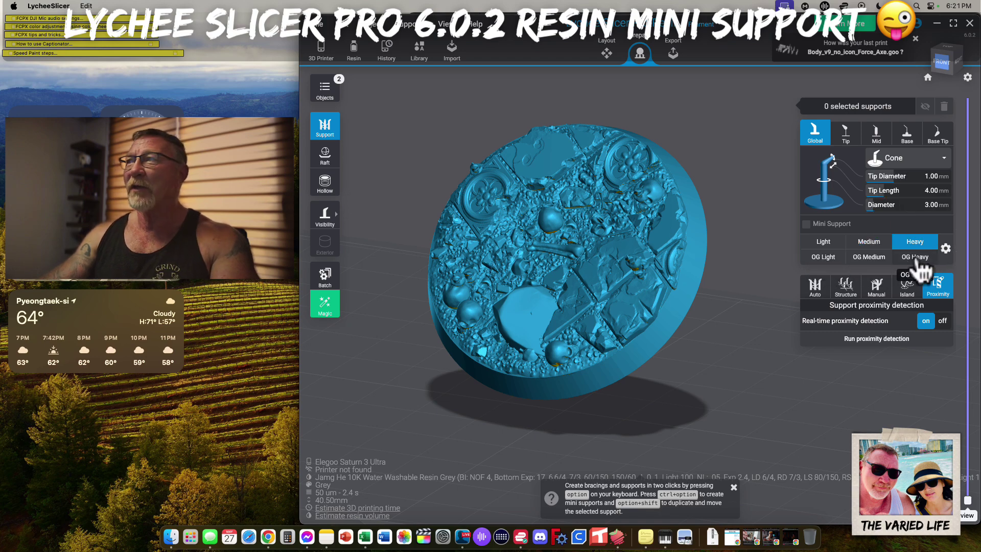
- Compare the Medium and OG Medium support presets and leave OG Medium active
{"action": "left_click", "coordinate": [873, 245]}
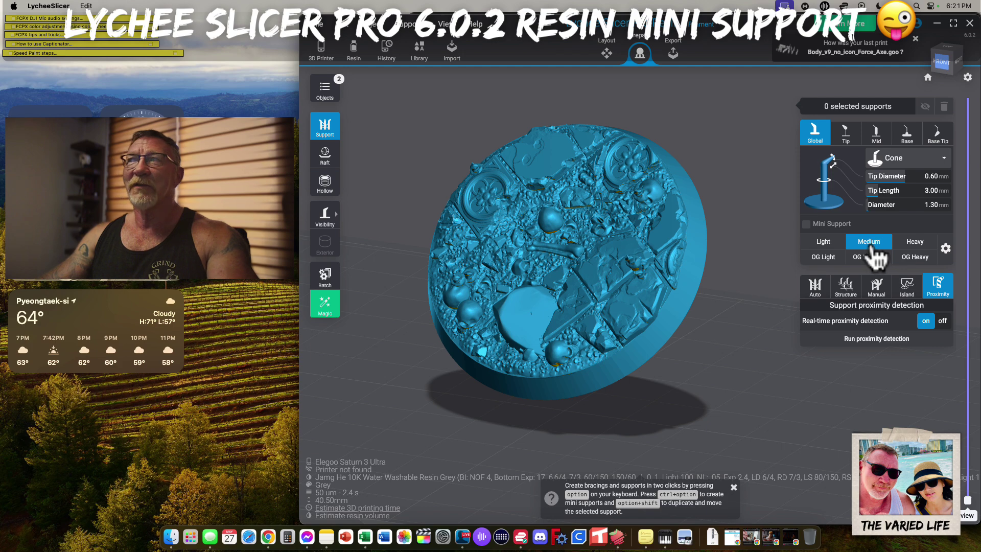
{"action": "left_click", "coordinate": [869, 259]}
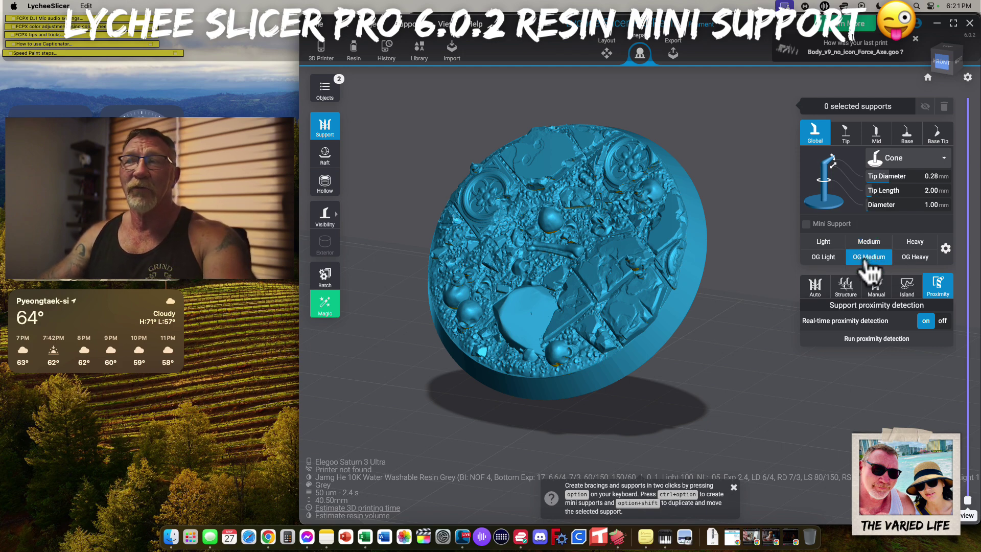
{"action": "left_click", "coordinate": [867, 245]}
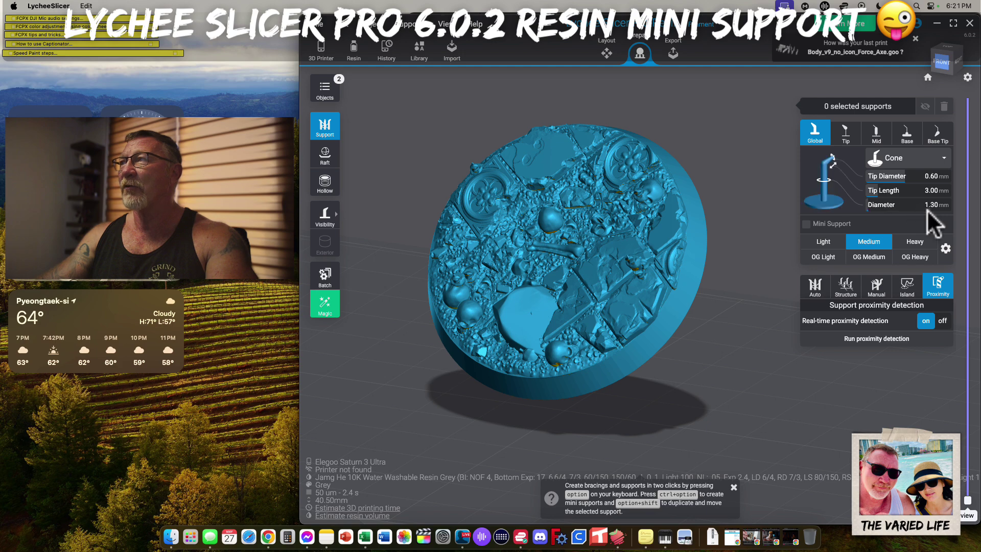
{"action": "left_click", "coordinate": [865, 262]}
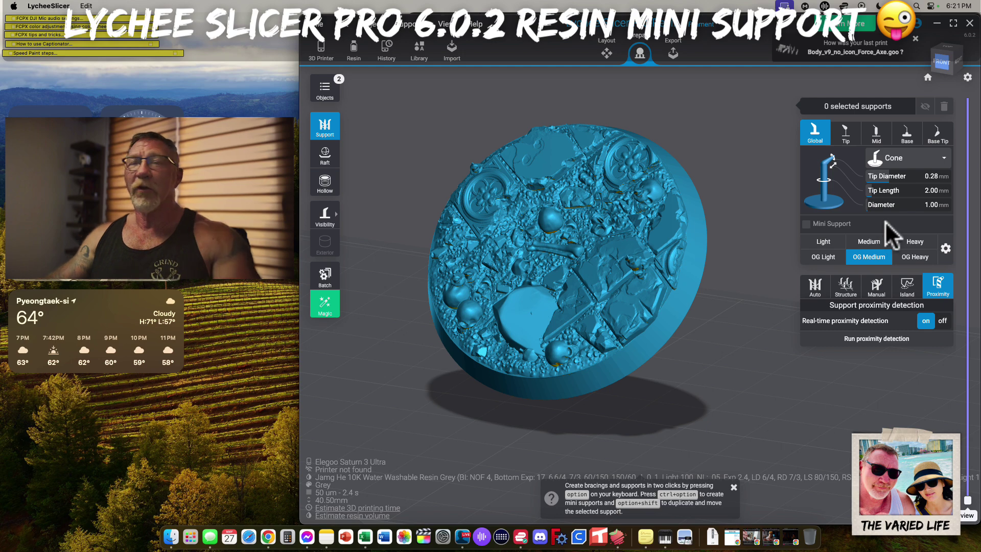
{"action": "mouse_move", "coordinate": [885, 221]}
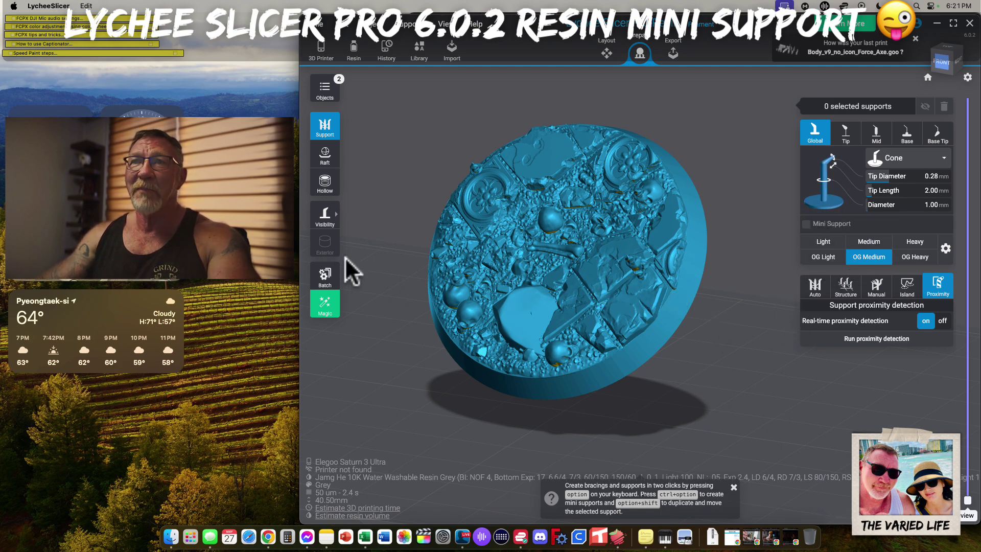
- Measure the distance across the tilted base from one edge to the opposite edge
{"action": "left_click", "coordinate": [607, 52]}
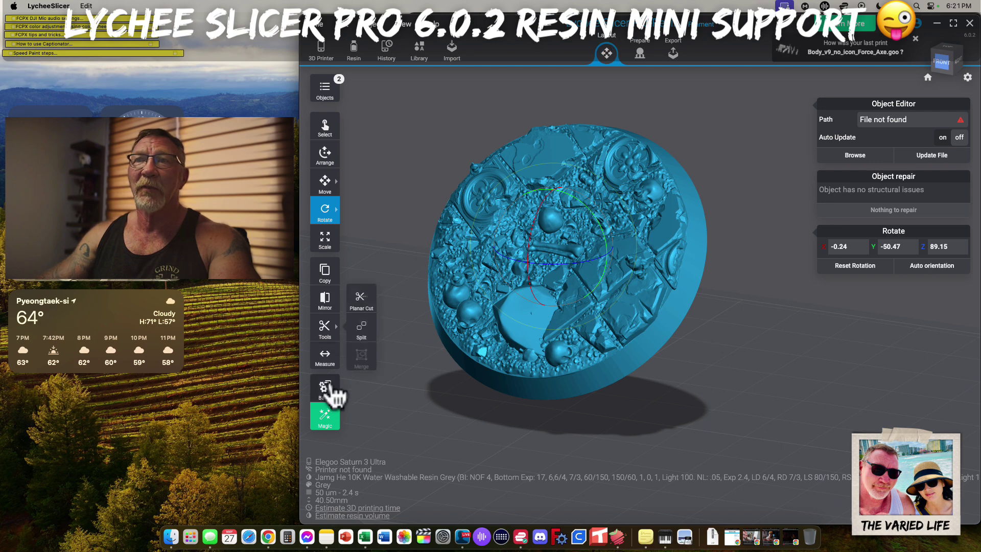
{"action": "left_click", "coordinate": [326, 360]}
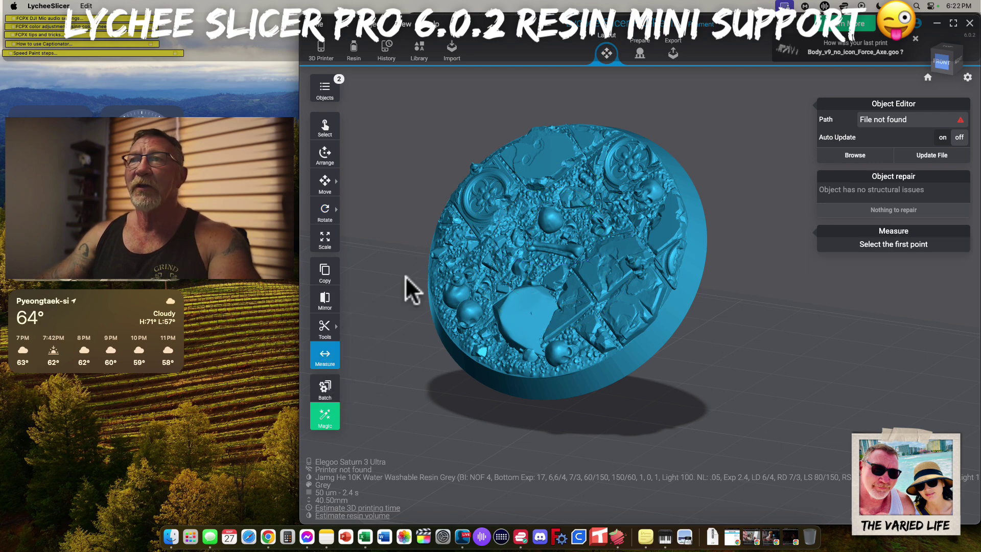
{"action": "left_click", "coordinate": [428, 229]}
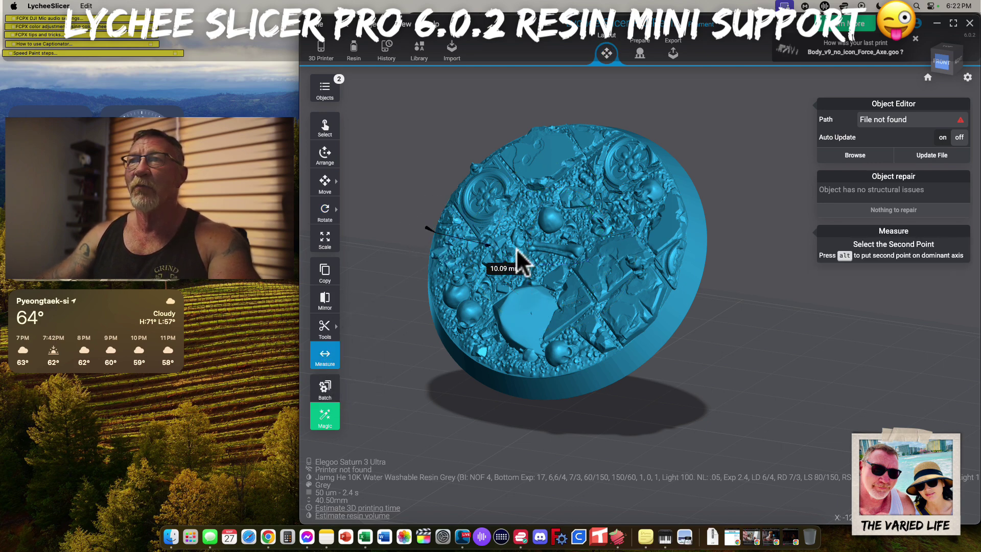
{"action": "left_click", "coordinate": [679, 268]}
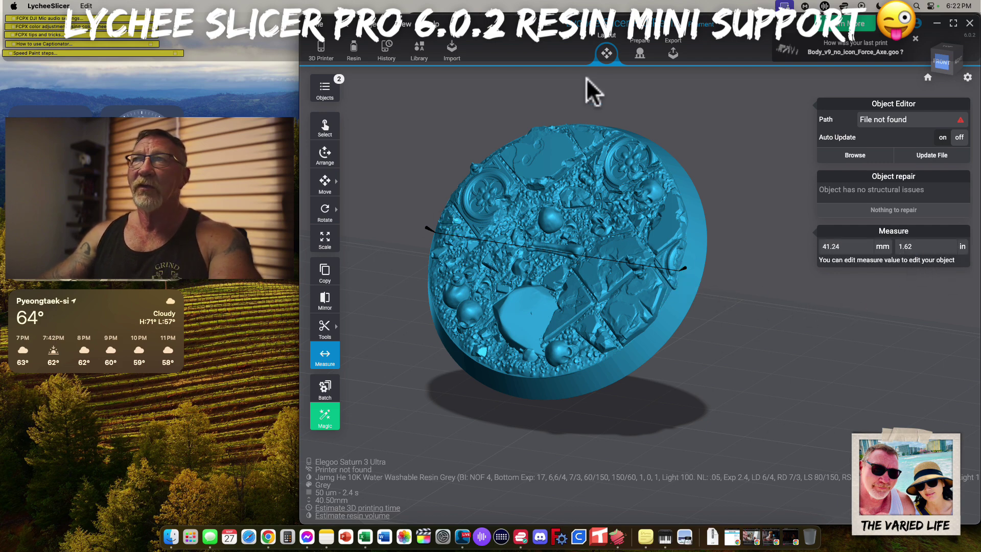
- Return to support preparation and switch to manual support placement with the base's underside in view
{"action": "left_click", "coordinate": [640, 53]}
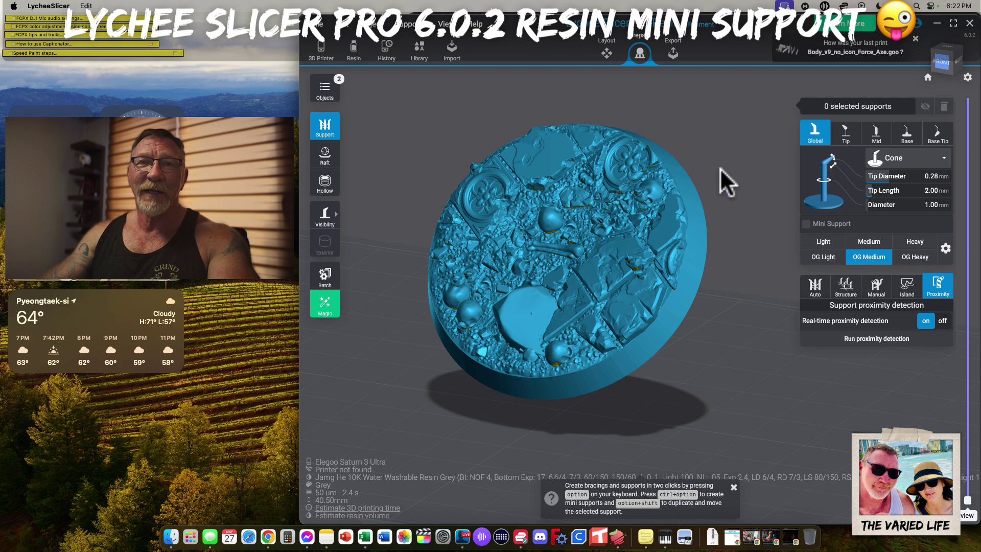
{"action": "left_click_drag", "start_coordinate": [725, 198], "coordinate": [750, 259]}
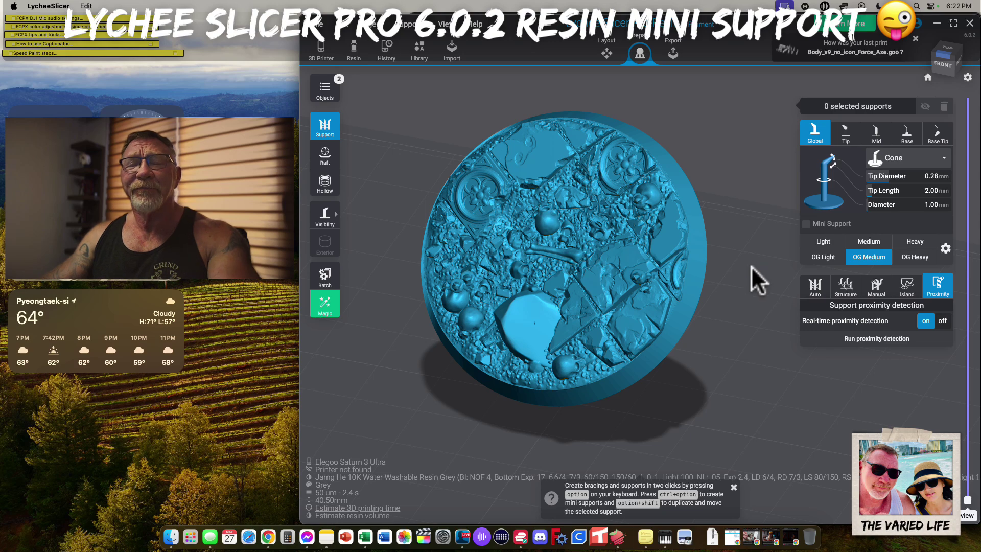
{"action": "left_click_drag", "start_coordinate": [744, 310], "coordinate": [585, 257]}
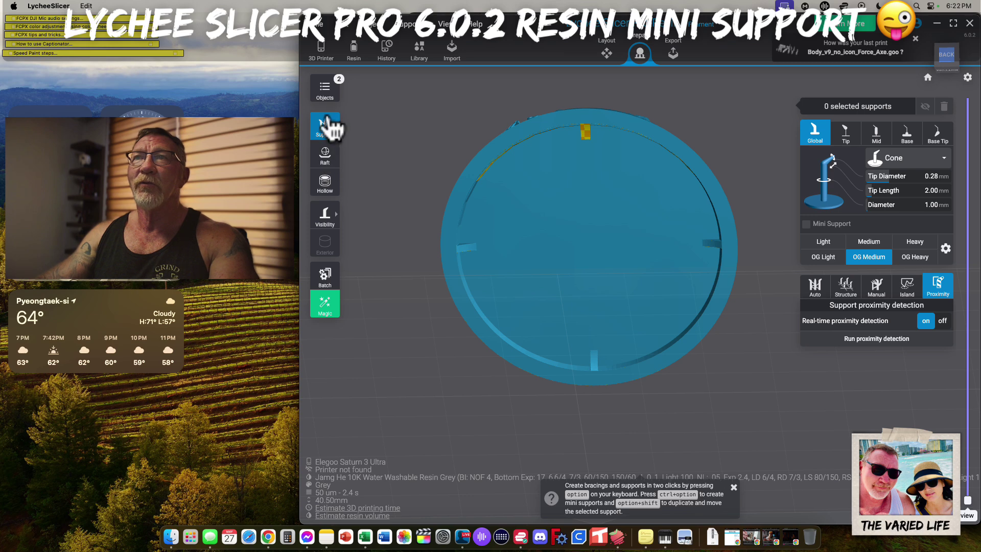
{"action": "left_click", "coordinate": [875, 285]}
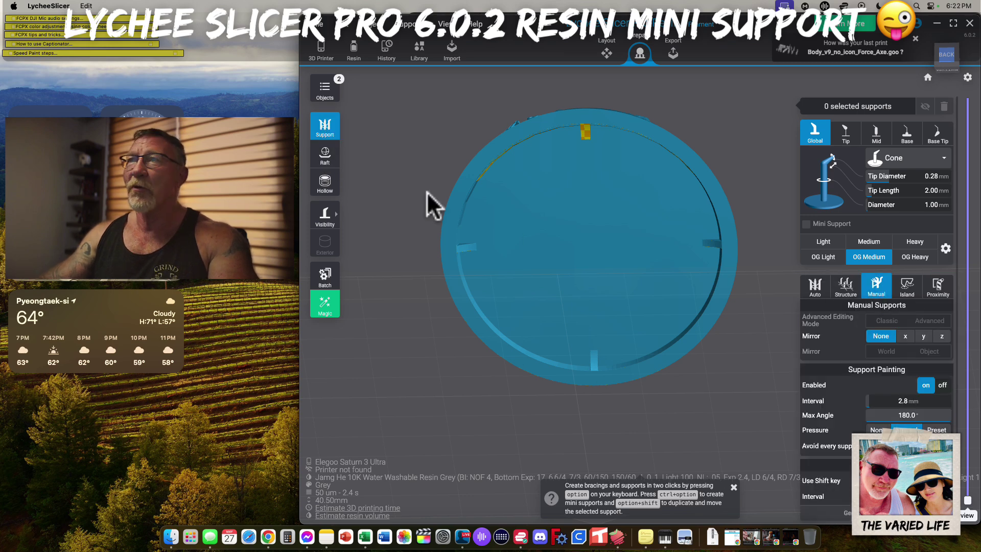
- Manually place a row of individual OG Medium supports across the middle of the base's underside
{"action": "left_click", "coordinate": [471, 223]}
{"action": "left_click", "coordinate": [501, 225]}
{"action": "left_click", "coordinate": [535, 226]}
{"action": "left_click", "coordinate": [579, 227]}
{"action": "left_click", "coordinate": [604, 227]}
{"action": "left_click", "coordinate": [631, 226]}
{"action": "left_click", "coordinate": [649, 224]}
{"action": "left_click", "coordinate": [670, 225]}
{"action": "left_click", "coordinate": [699, 228]}
{"action": "left_click", "coordinate": [707, 226]}
{"action": "left_click", "coordinate": [704, 201]}
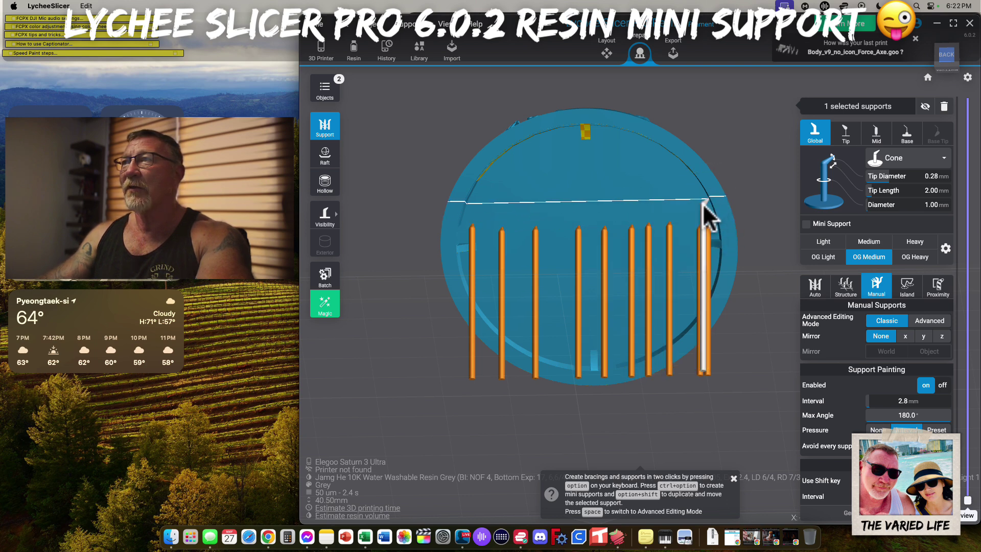
- Add successive inline rows of supports above the first row, up to the upper rim of the base's underside
{"action": "left_click", "coordinate": [476, 198]}
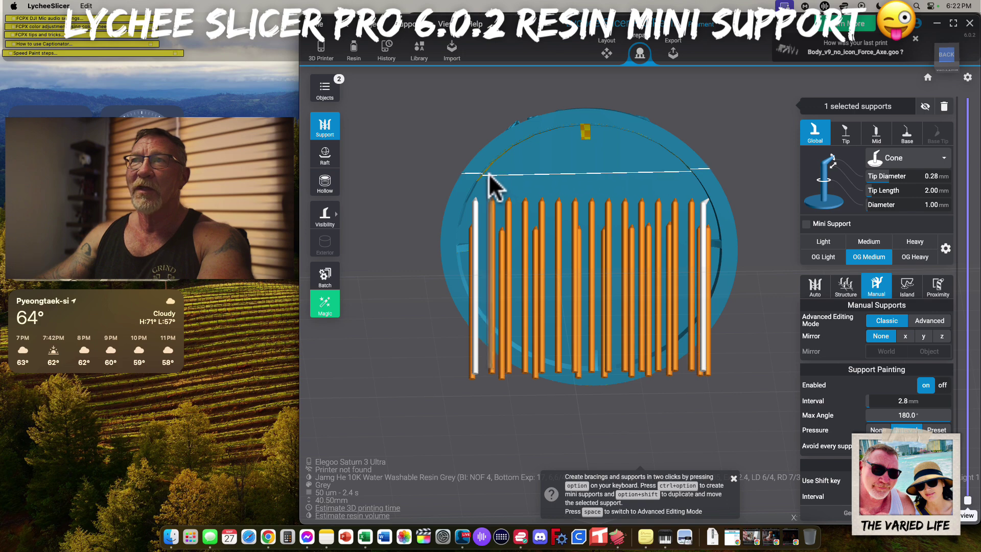
{"action": "left_click", "coordinate": [488, 174]}
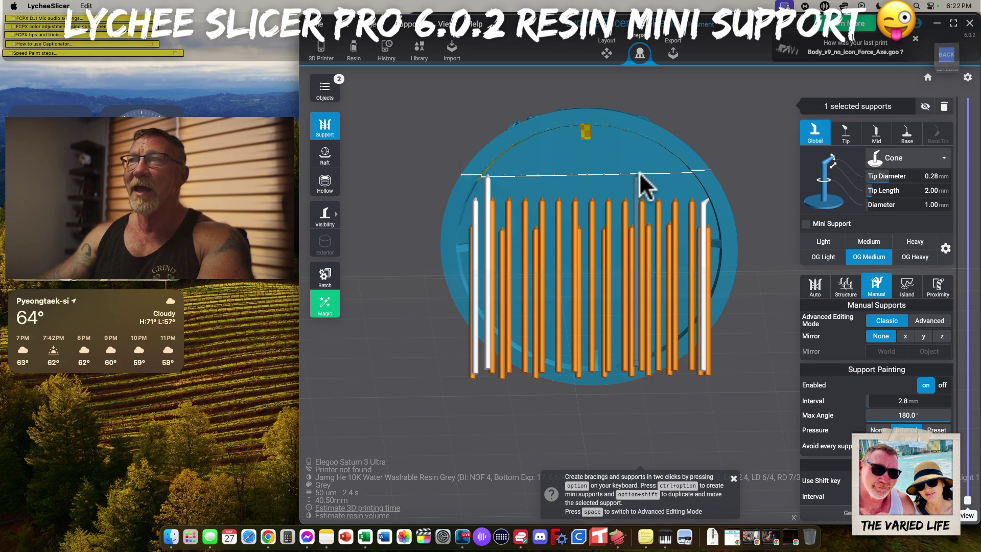
{"action": "left_click", "coordinate": [686, 173], "text": "shift"}
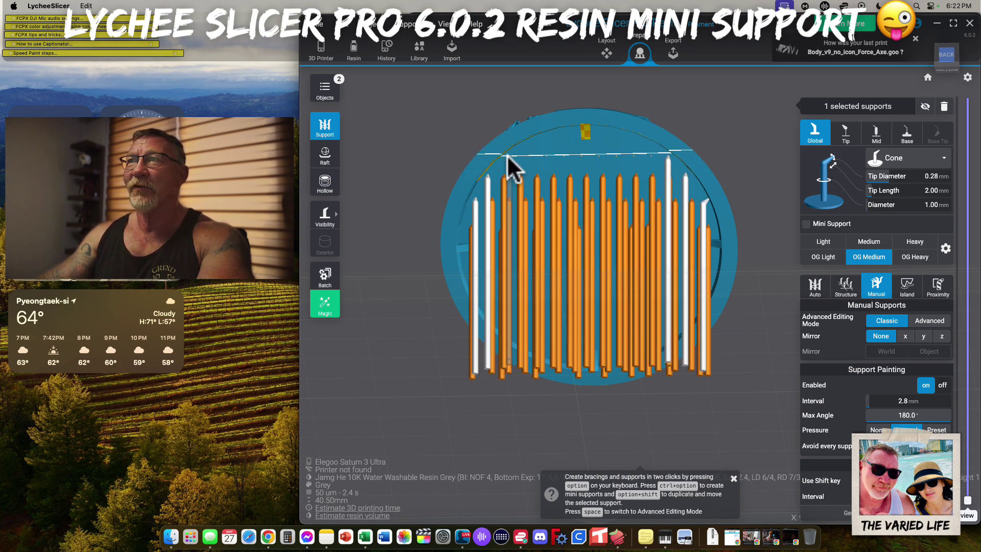
{"action": "left_click", "coordinate": [519, 142]}
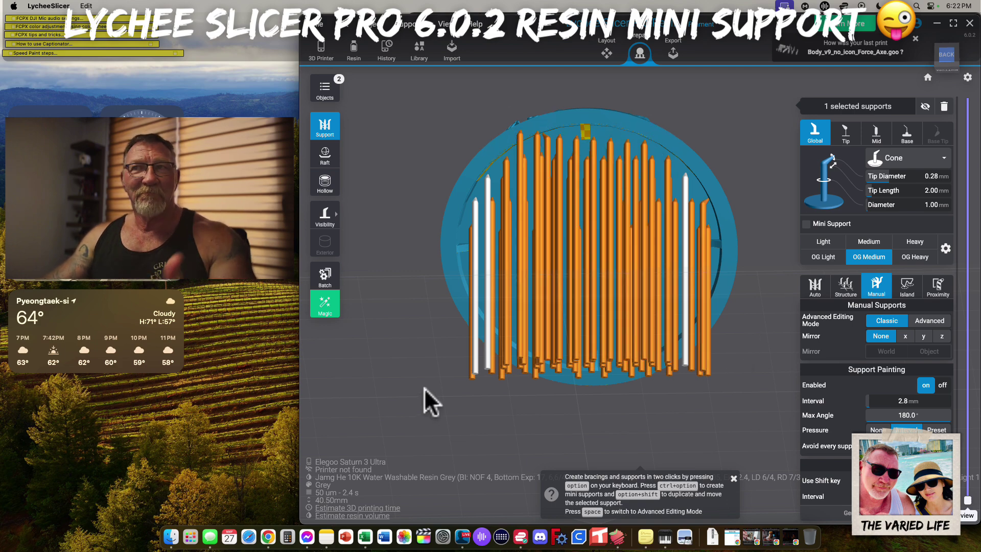
- Select all the manually placed supports under the base and delete them
{"action": "left_click_drag", "start_coordinate": [413, 382], "coordinate": [382, 173]}
{"action": "left_click_drag", "start_coordinate": [411, 142], "coordinate": [766, 398]}
{"action": "key", "text": "Delete"}
- Start face-based support generation and select the base's underside using Surface Crease with a 3° angle
{"action": "left_click_drag", "start_coordinate": [445, 191], "coordinate": [431, 313]}
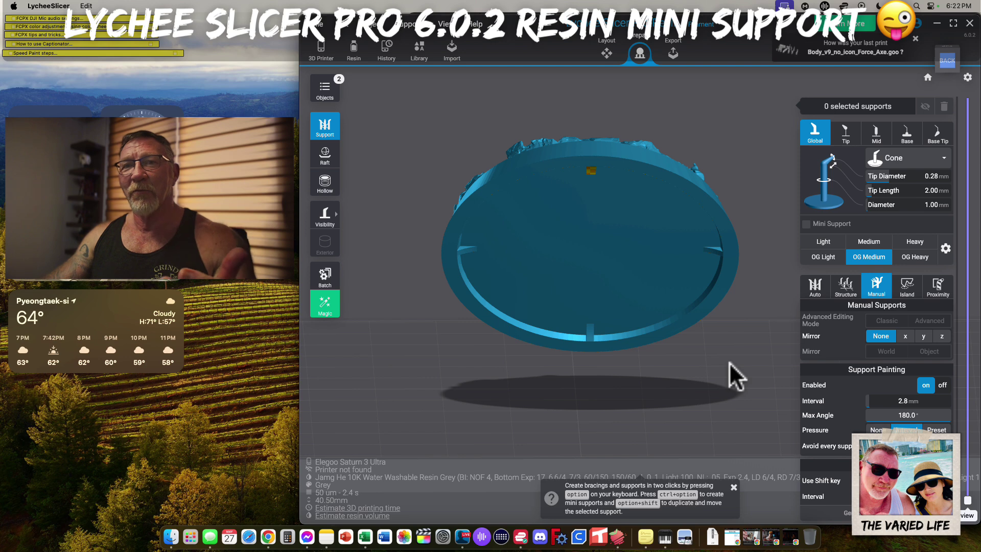
{"action": "right_click_drag", "start_coordinate": [747, 364], "coordinate": [717, 345]}
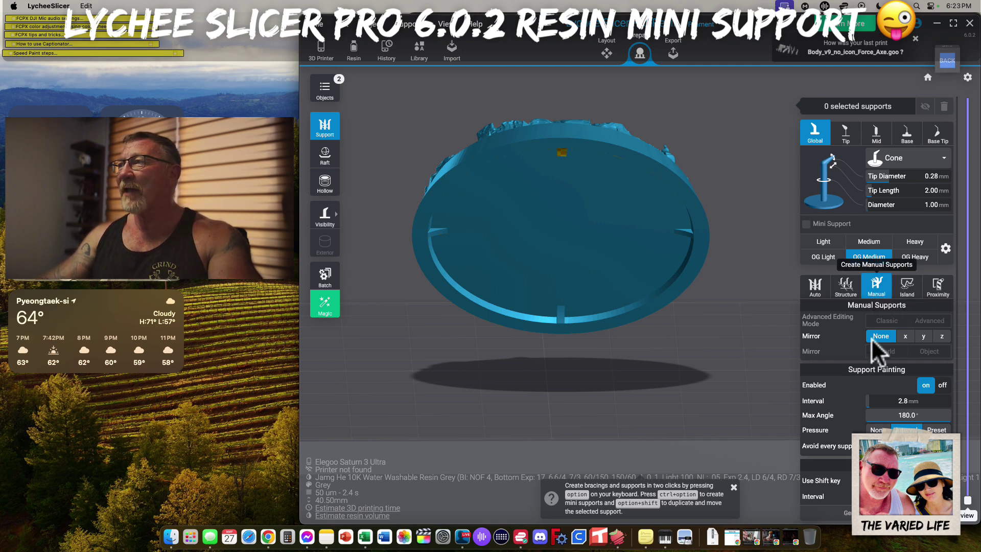
{"action": "scroll", "coordinate": [868, 312], "scroll_direction": "down", "scroll_amount": 2}
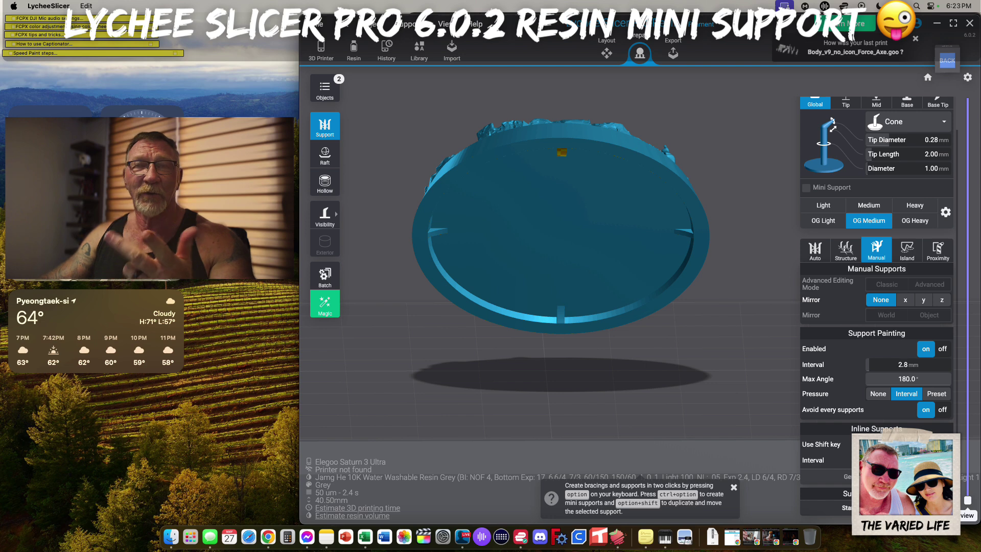
{"action": "left_click", "coordinate": [870, 508]}
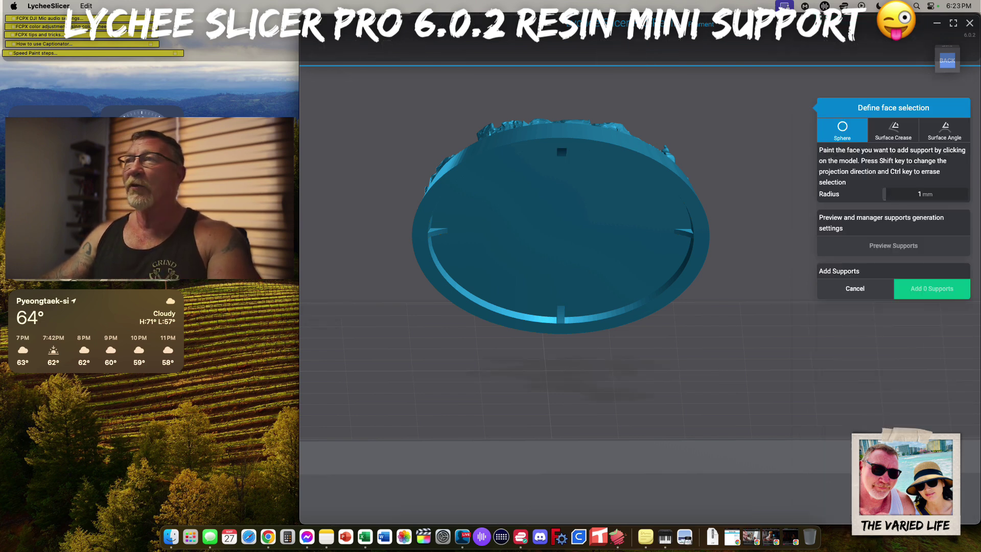
{"action": "middle_click_drag", "start_coordinate": [759, 325], "coordinate": [773, 366]}
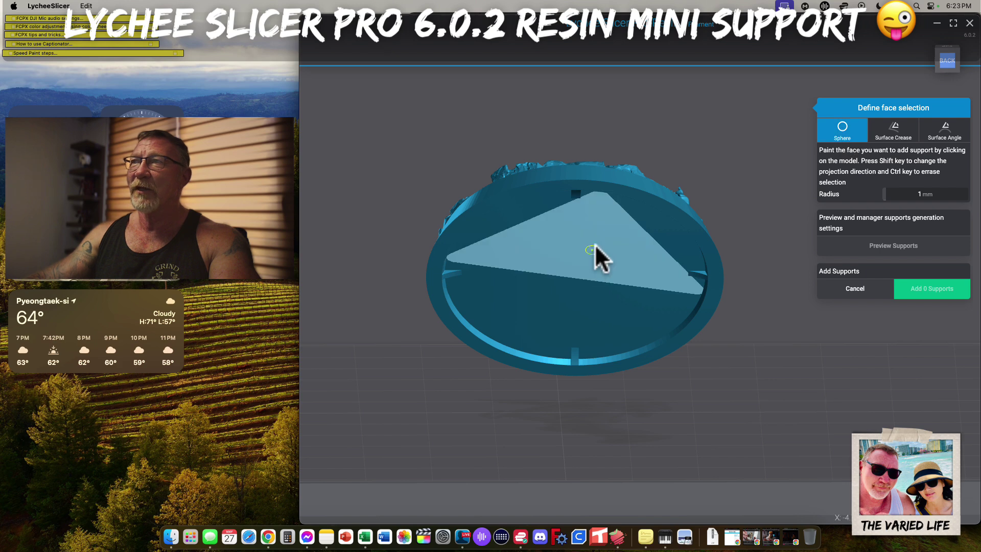
{"action": "left_click", "coordinate": [895, 128]}
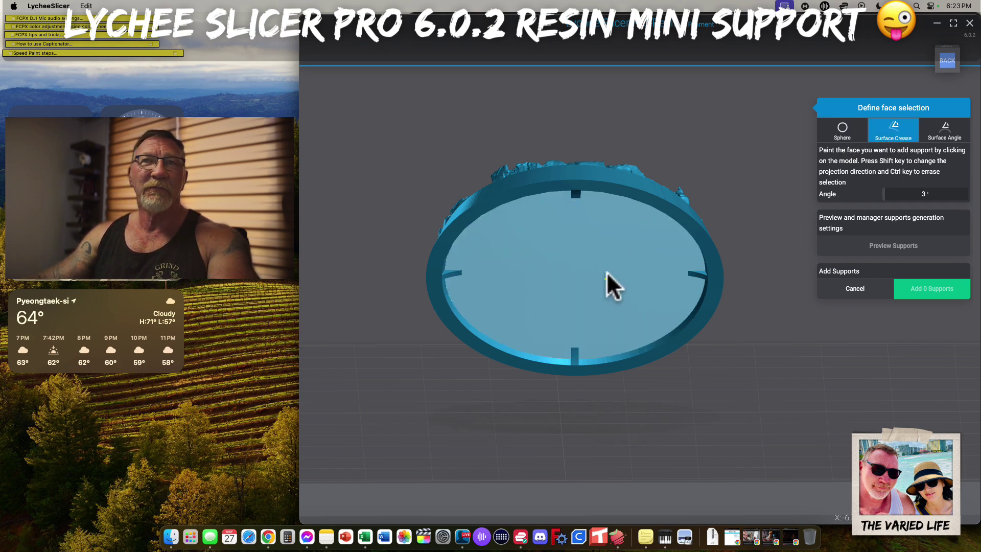
{"action": "left_click", "coordinate": [576, 258]}
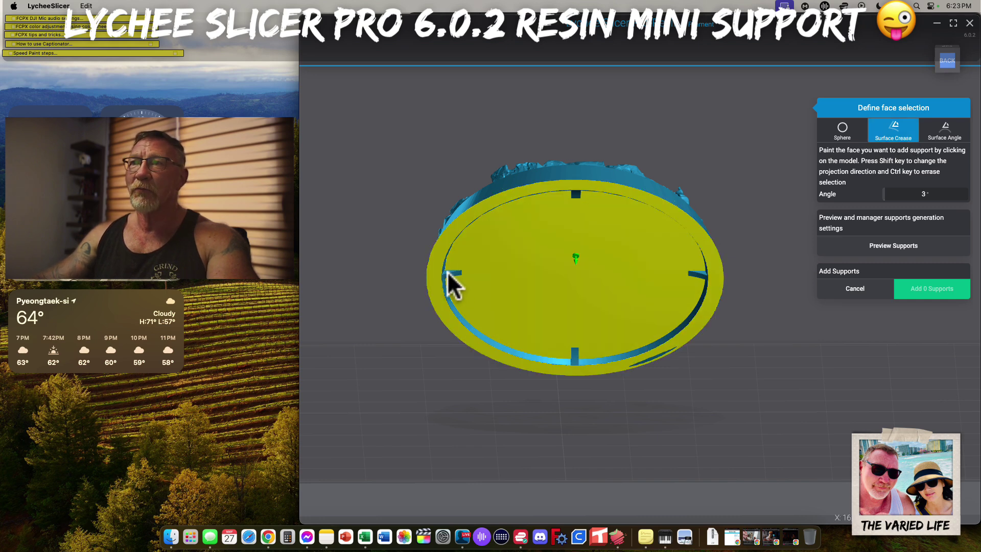
- Preview the supports for the selected underside and set the global support interval to 2.0 mm
{"action": "left_click_drag", "start_coordinate": [637, 440], "coordinate": [630, 405]}
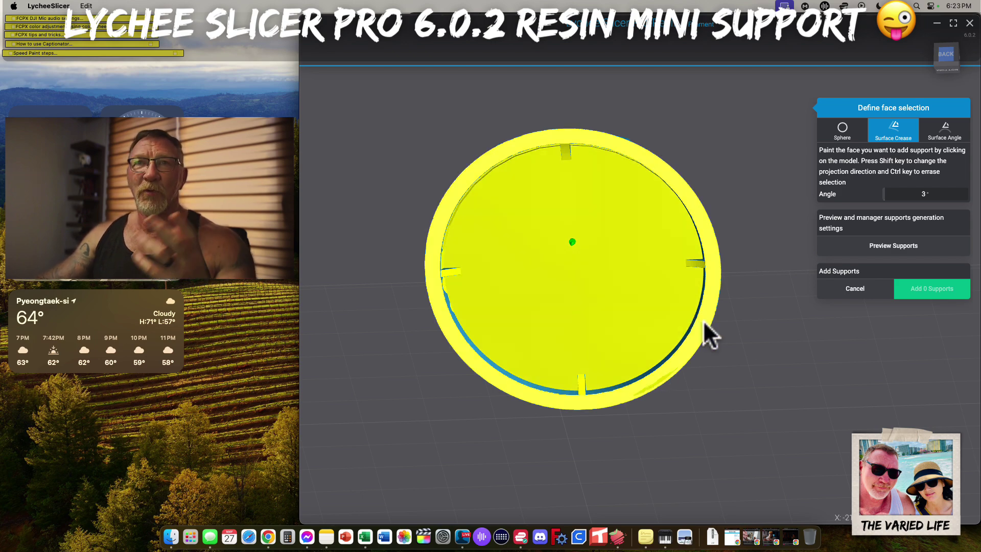
{"action": "left_click_drag", "start_coordinate": [703, 320], "coordinate": [756, 352]}
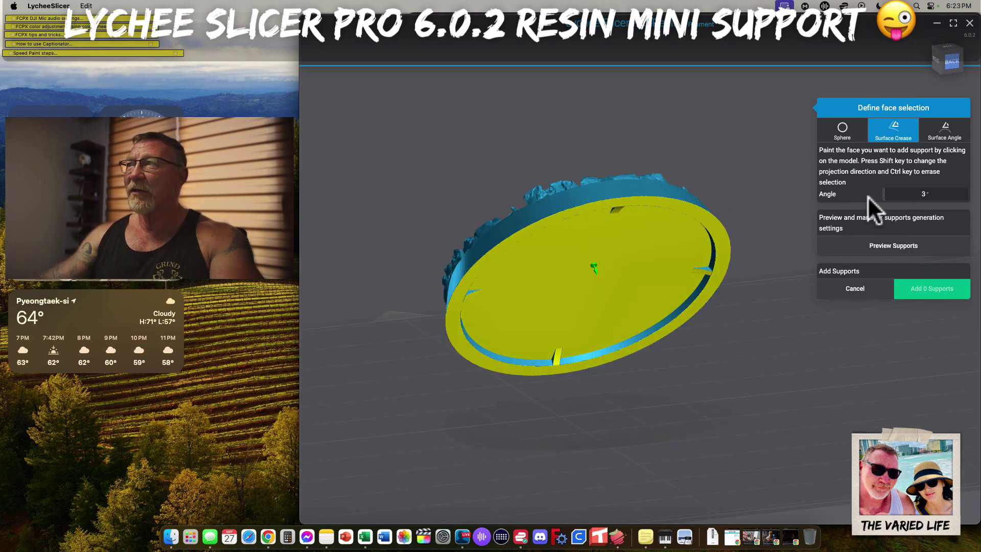
{"action": "left_click", "coordinate": [897, 247]}
{"action": "left_click_drag", "start_coordinate": [715, 436], "coordinate": [596, 436]}
{"action": "scroll", "coordinate": [630, 394], "scroll_direction": "up", "scroll_amount": 5}
{"action": "scroll", "coordinate": [457, 415], "scroll_direction": "down", "scroll_amount": 1}
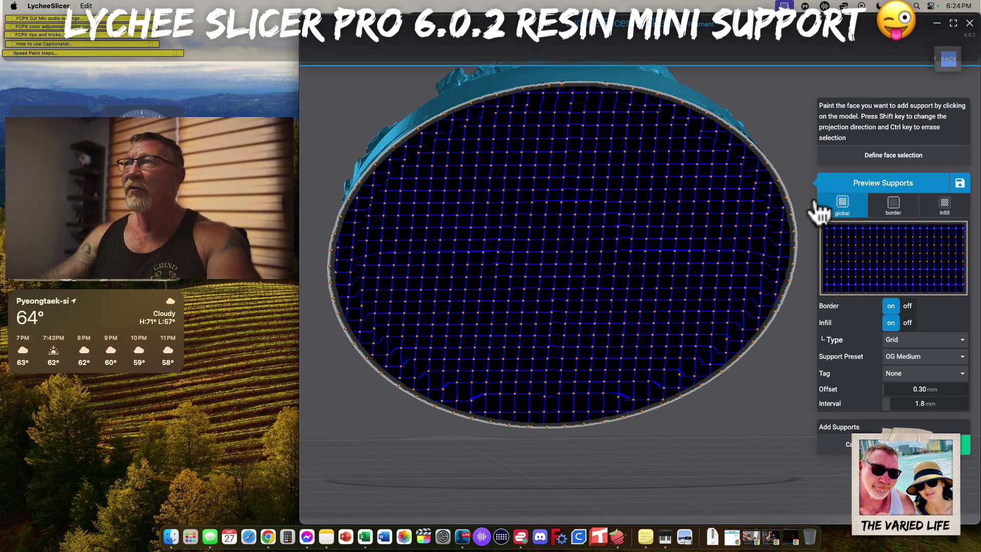
{"action": "scroll", "coordinate": [563, 158], "scroll_direction": "up", "scroll_amount": 5}
{"action": "middle_click_drag", "start_coordinate": [513, 132], "coordinate": [640, 289]}
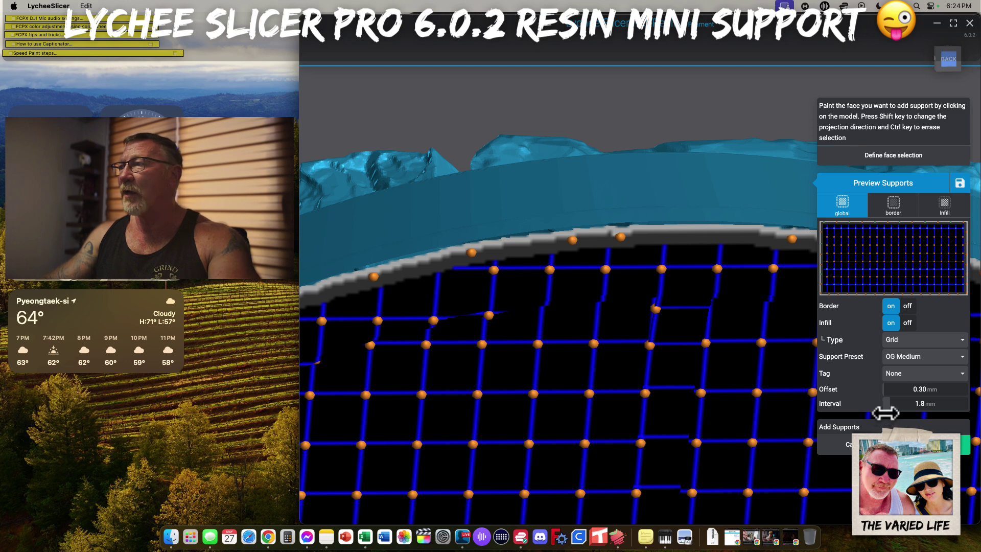
{"action": "left_click_drag", "start_coordinate": [887, 405], "coordinate": [890, 408]}
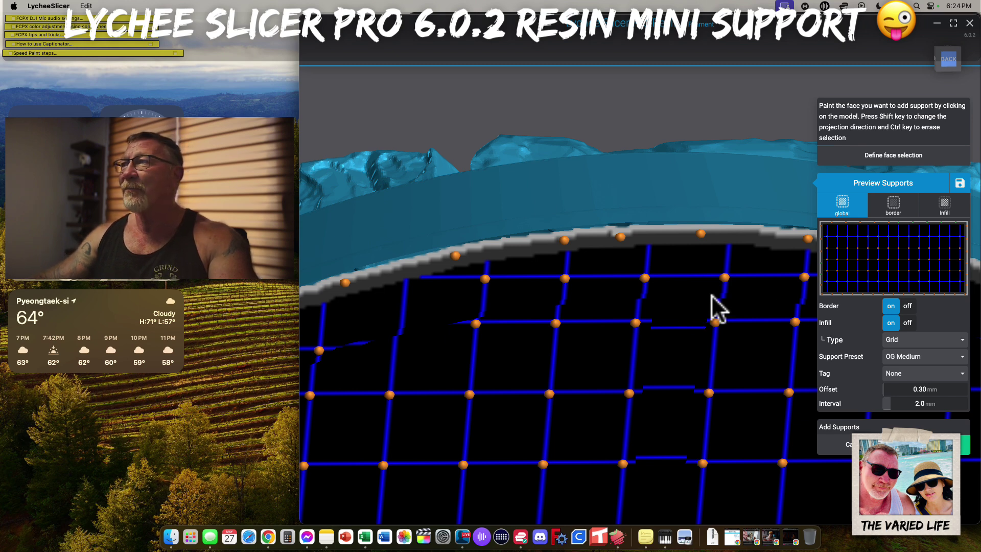
- Open the border support settings and examine the previewed border support points around the base's rim
{"action": "left_click", "coordinate": [893, 207]}
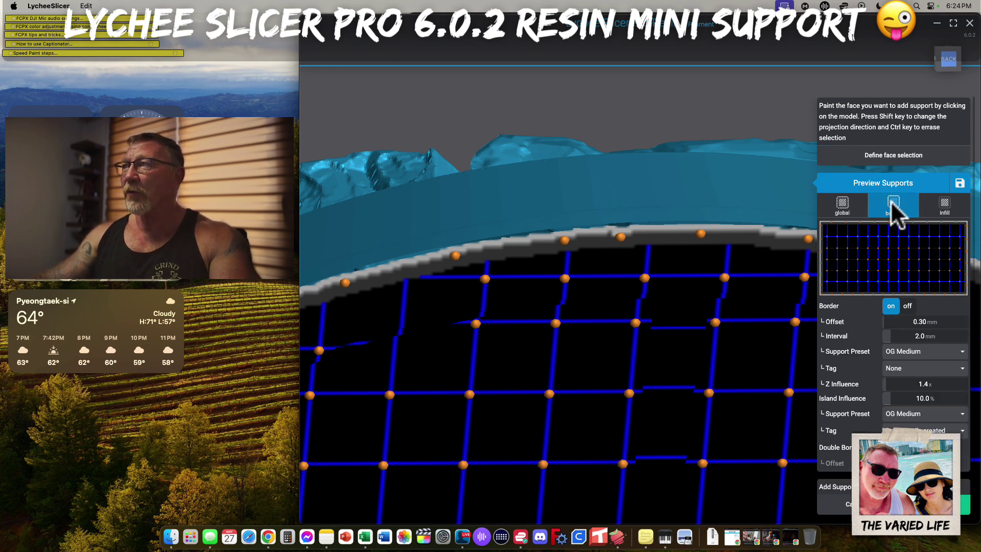
{"action": "scroll", "coordinate": [648, 254], "scroll_direction": "down", "scroll_amount": 5}
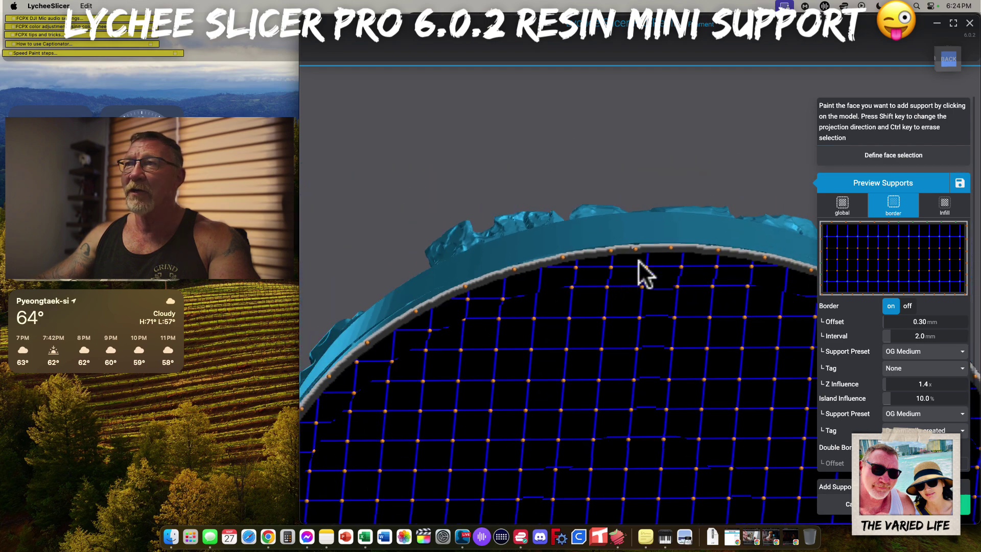
{"action": "left_click_drag", "start_coordinate": [517, 307], "coordinate": [665, 370]}
{"action": "right_click_drag", "start_coordinate": [677, 498], "coordinate": [601, 398]}
{"action": "left_click_drag", "start_coordinate": [664, 427], "coordinate": [674, 403]}
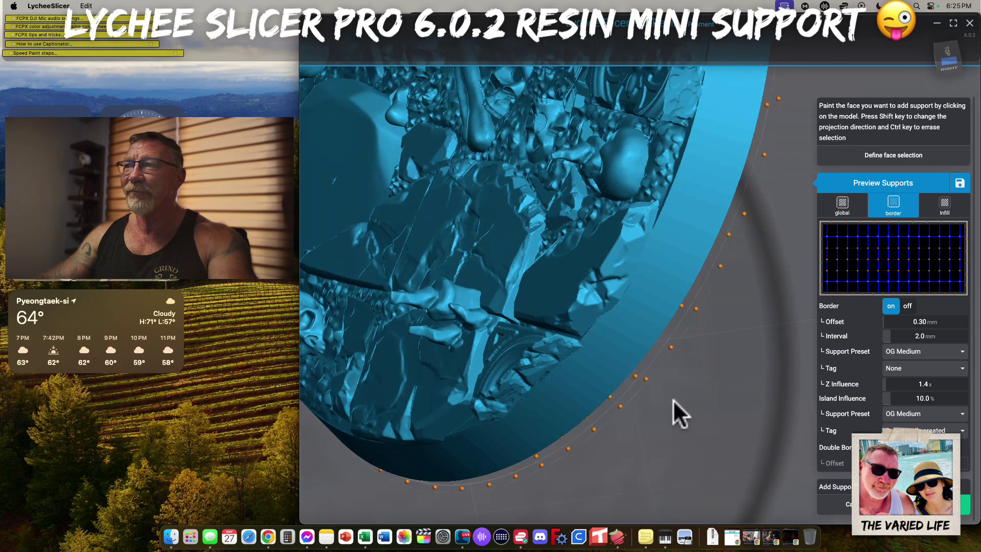
{"action": "scroll", "coordinate": [665, 329], "scroll_direction": "up", "scroll_amount": 5}
{"action": "left_click_drag", "start_coordinate": [700, 354], "coordinate": [746, 305]}
{"action": "right_click_drag", "start_coordinate": [745, 302], "coordinate": [752, 302]}
{"action": "middle_click_drag", "start_coordinate": [751, 303], "coordinate": [571, 289]}
{"action": "left_click_drag", "start_coordinate": [571, 290], "coordinate": [502, 223]}
{"action": "left_click_drag", "start_coordinate": [585, 300], "coordinate": [667, 249]}
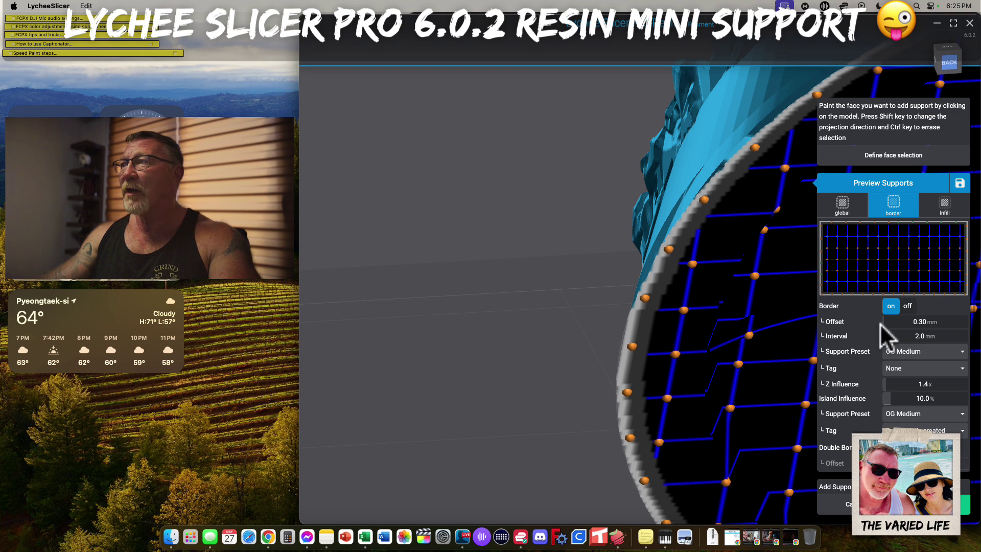
- Try border offsets of 1.10 mm and 0.10 mm before settling on 0.30 mm
{"action": "left_click_drag", "start_coordinate": [885, 322], "coordinate": [887, 324]}
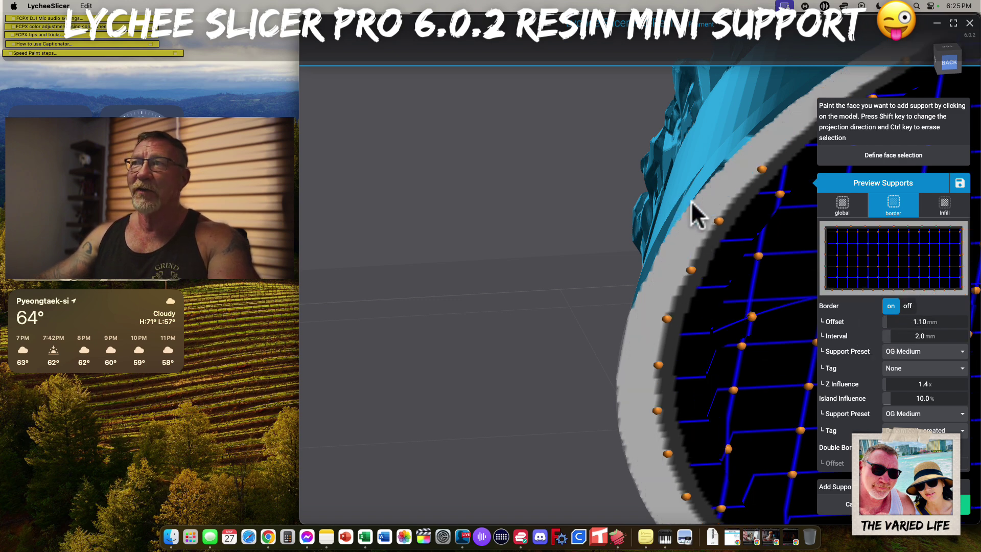
{"action": "middle_click_drag", "start_coordinate": [698, 220], "coordinate": [613, 221]}
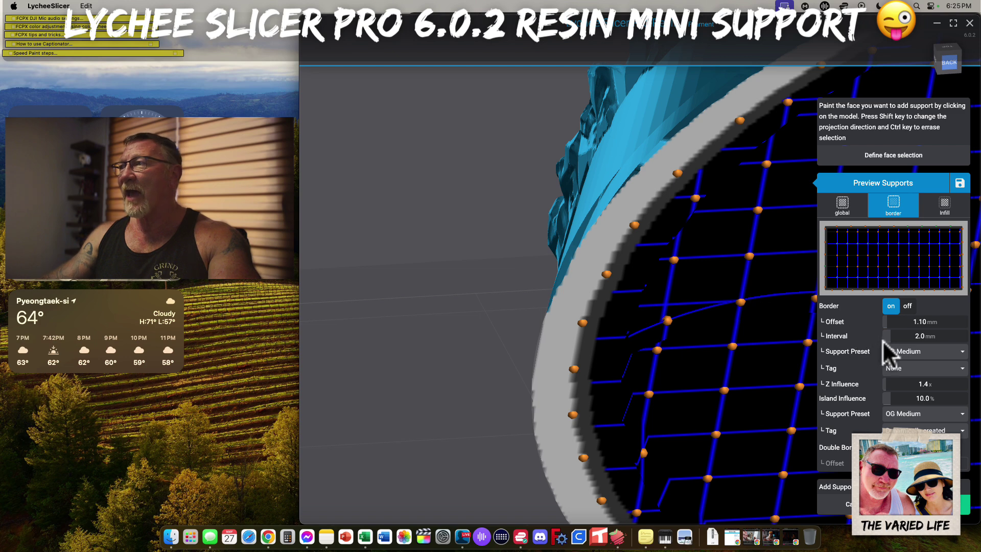
{"action": "left_click", "coordinate": [884, 322]}
{"action": "left_click_drag", "start_coordinate": [884, 323], "coordinate": [883, 325]}
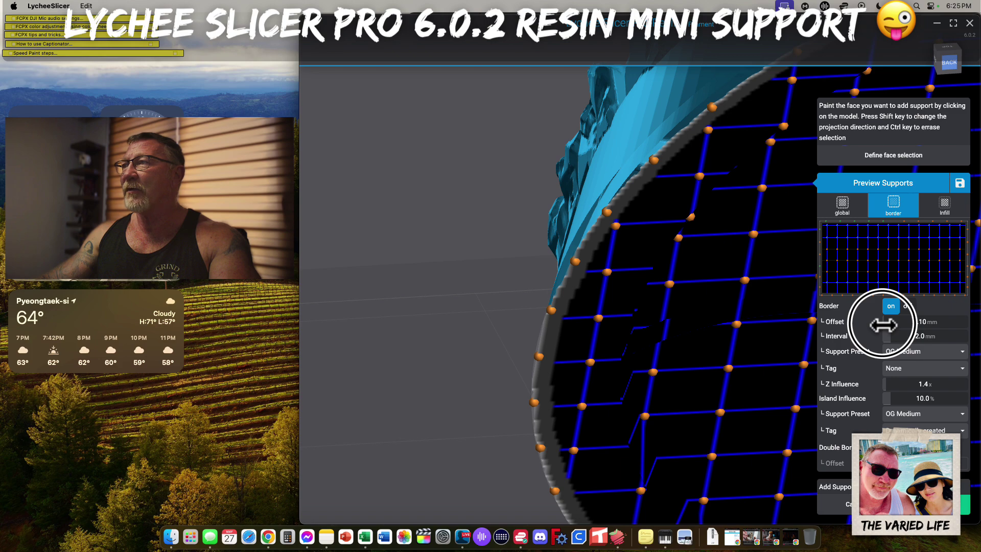
{"action": "right_click_drag", "start_coordinate": [667, 261], "coordinate": [582, 280]}
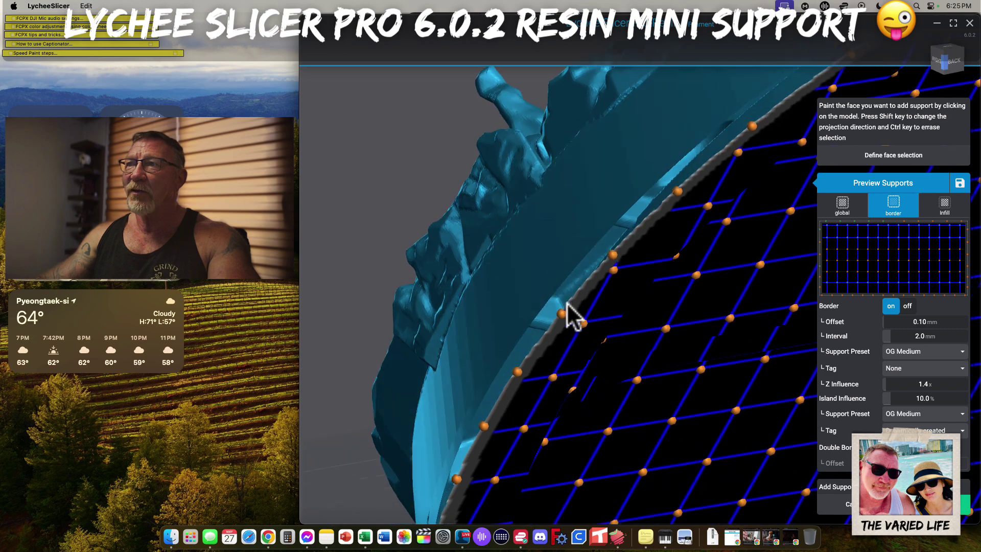
{"action": "scroll", "coordinate": [555, 318], "scroll_direction": "up", "scroll_amount": 10}
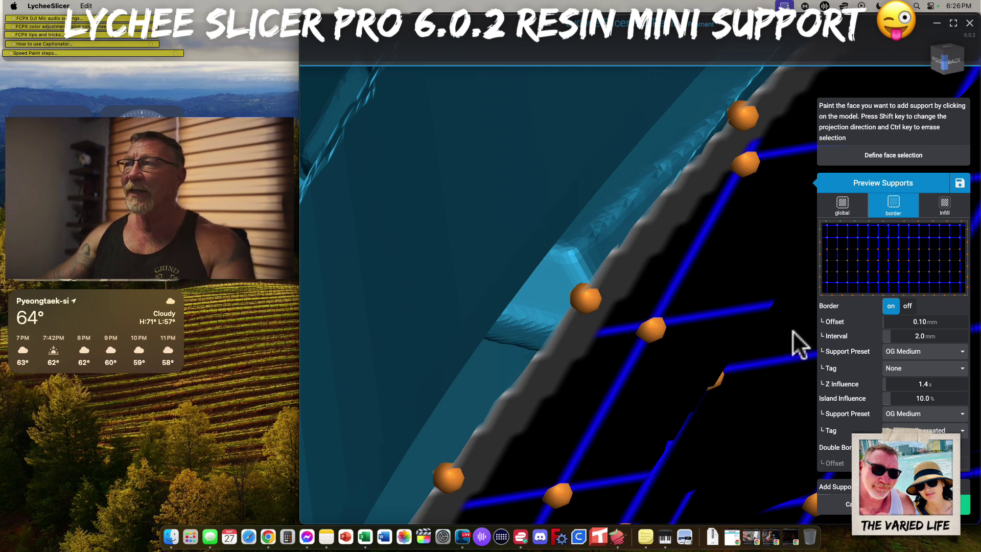
{"action": "left_click_drag", "start_coordinate": [884, 324], "coordinate": [886, 323]}
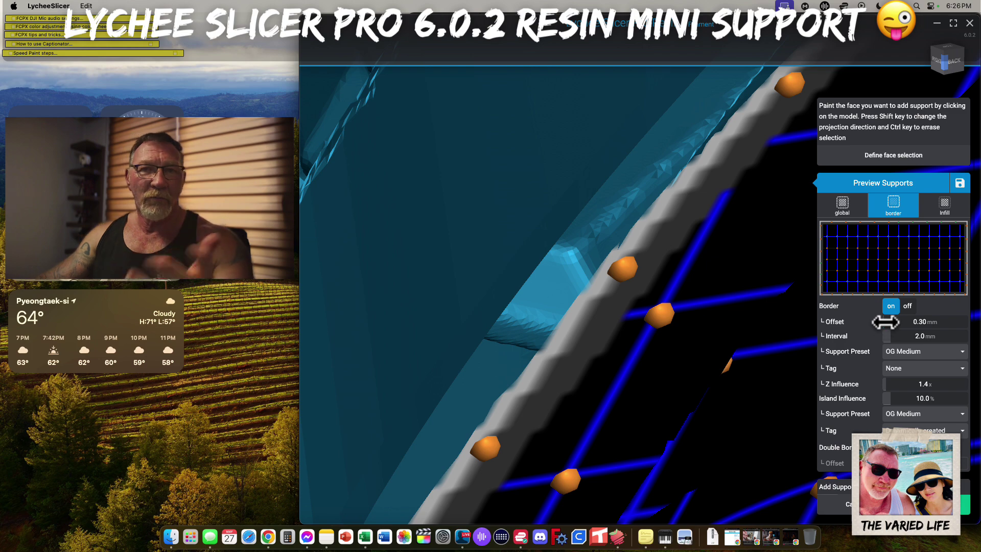
- Inspect the border support points around the base's rim and select OG Medium as their support preset
{"action": "right_click_drag", "start_coordinate": [579, 311], "coordinate": [582, 289]}
{"action": "right_click_drag", "start_coordinate": [544, 233], "coordinate": [580, 179]}
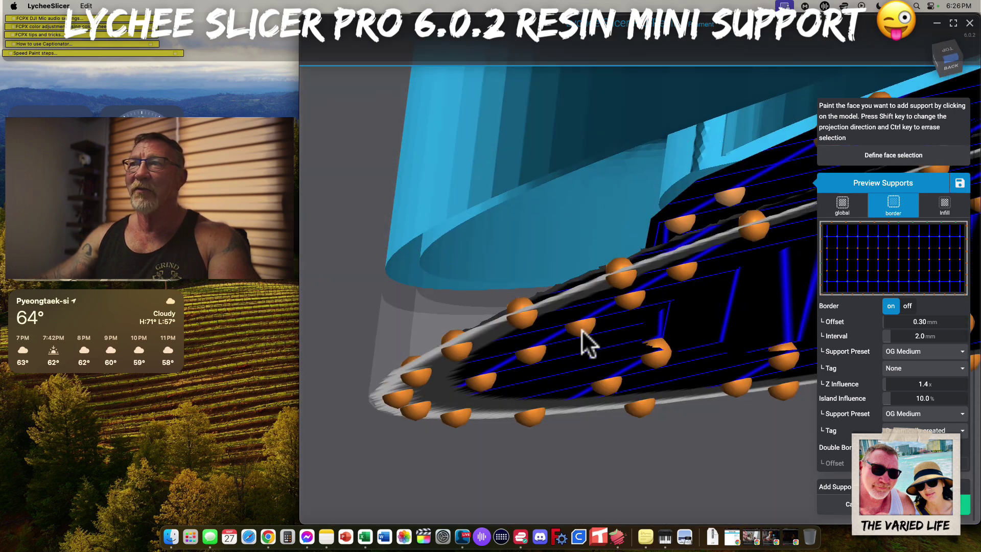
{"action": "right_click_drag", "start_coordinate": [588, 428], "coordinate": [540, 389]}
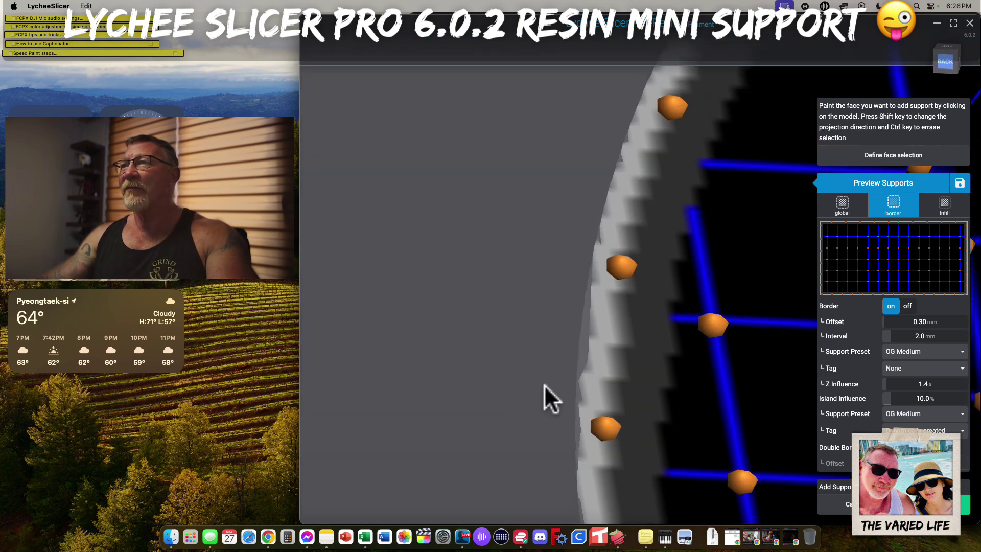
{"action": "scroll", "coordinate": [546, 385], "scroll_direction": "down", "scroll_amount": 10}
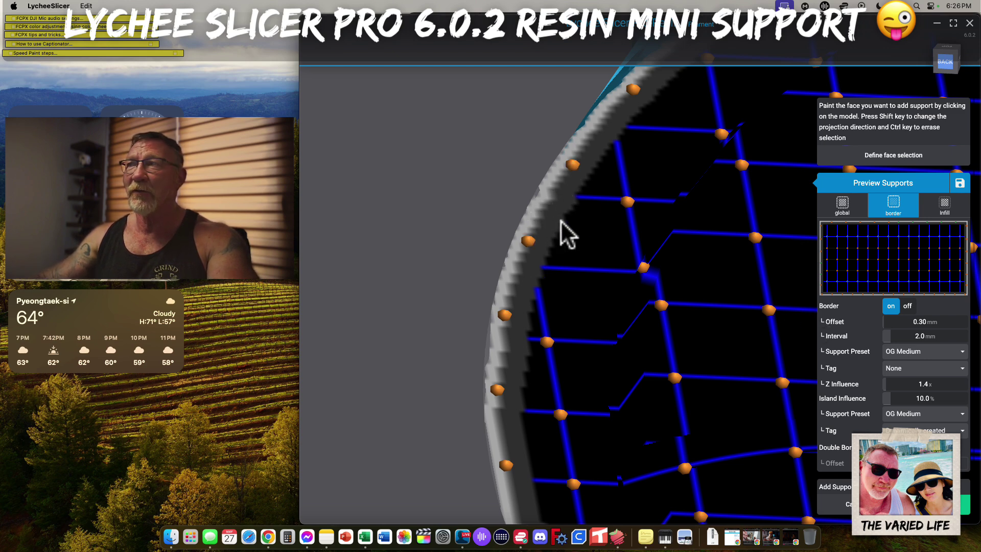
{"action": "left_click", "coordinate": [932, 354]}
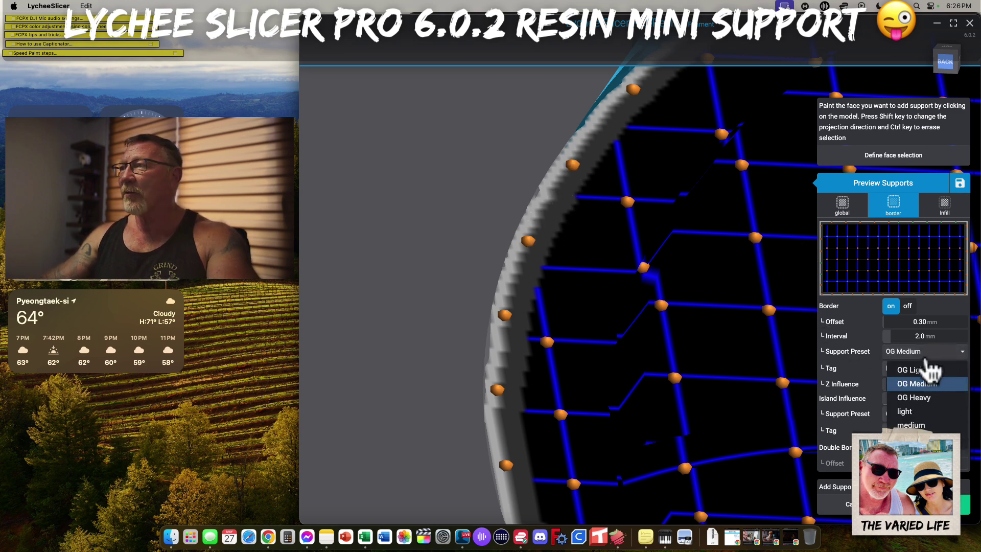
{"action": "left_click", "coordinate": [923, 383]}
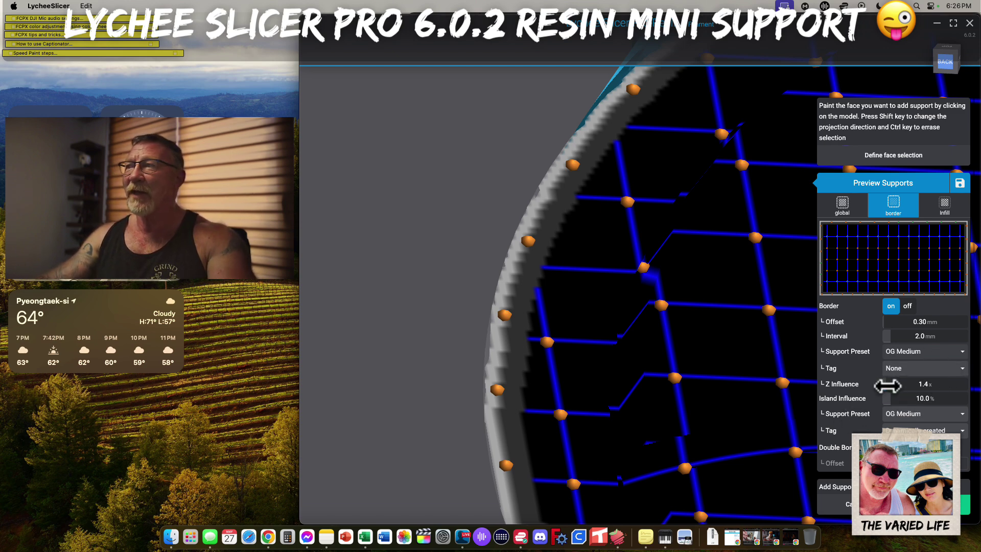
- Try border Z Influence values of 3.0x, 1.8x and 1.7x across the whole underside before settling on 1.6x
{"action": "scroll", "coordinate": [715, 378], "scroll_direction": "down", "scroll_amount": 5}
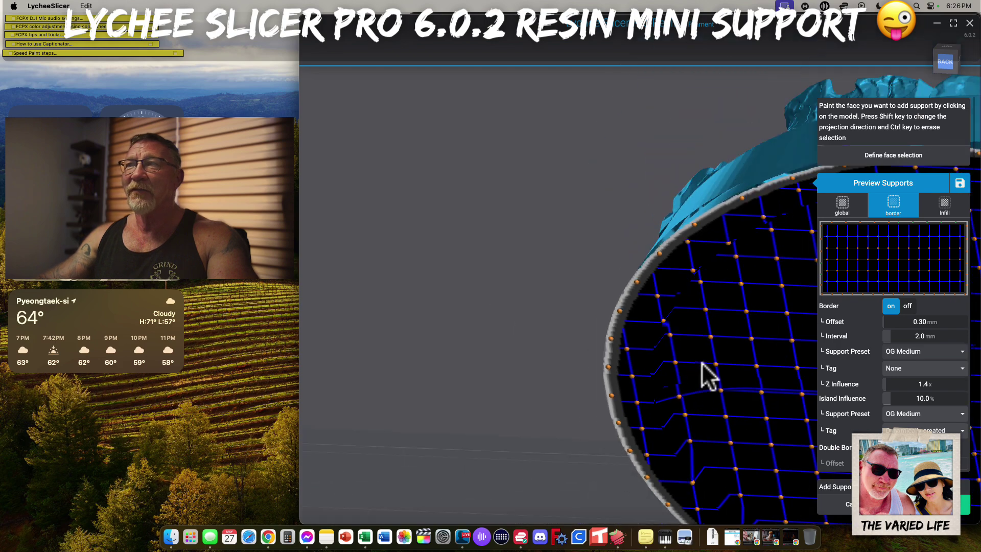
{"action": "scroll", "coordinate": [711, 362], "scroll_direction": "down", "scroll_amount": 5}
{"action": "right_click_drag", "start_coordinate": [789, 372], "coordinate": [659, 360]}
{"action": "right_click_drag", "start_coordinate": [797, 486], "coordinate": [718, 464]}
{"action": "left_click_drag", "start_coordinate": [718, 464], "coordinate": [766, 386]}
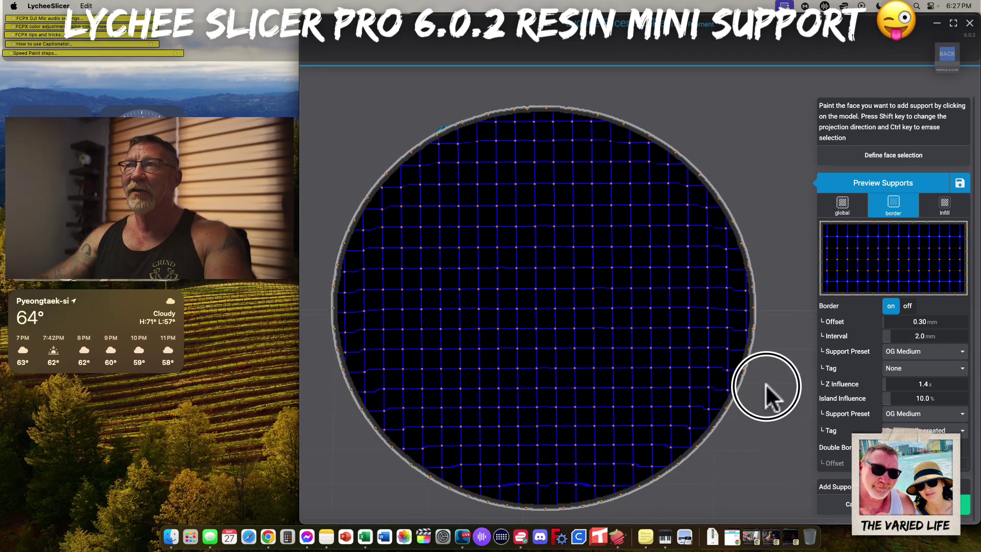
{"action": "right_click_drag", "start_coordinate": [579, 505], "coordinate": [600, 489]}
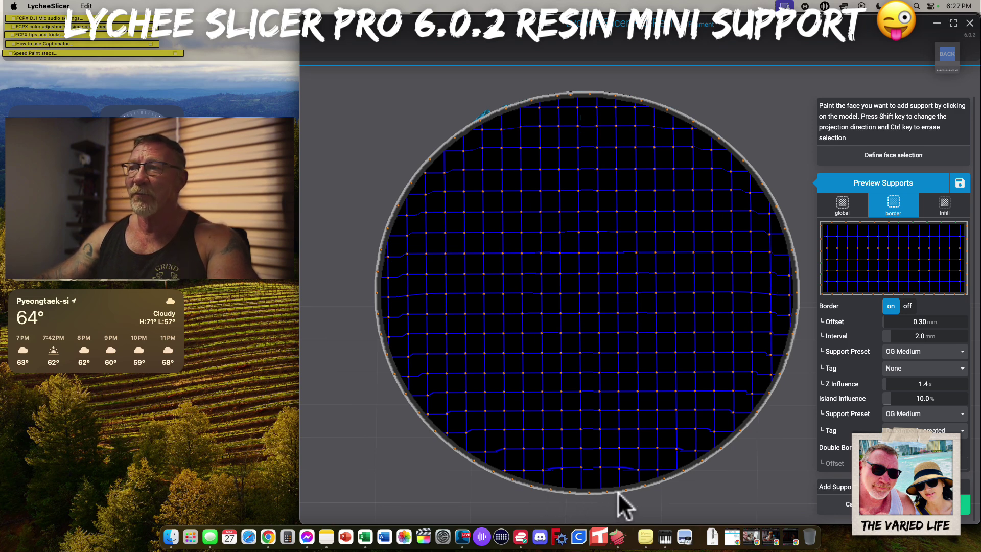
{"action": "left_click_drag", "start_coordinate": [885, 385], "coordinate": [901, 384]}
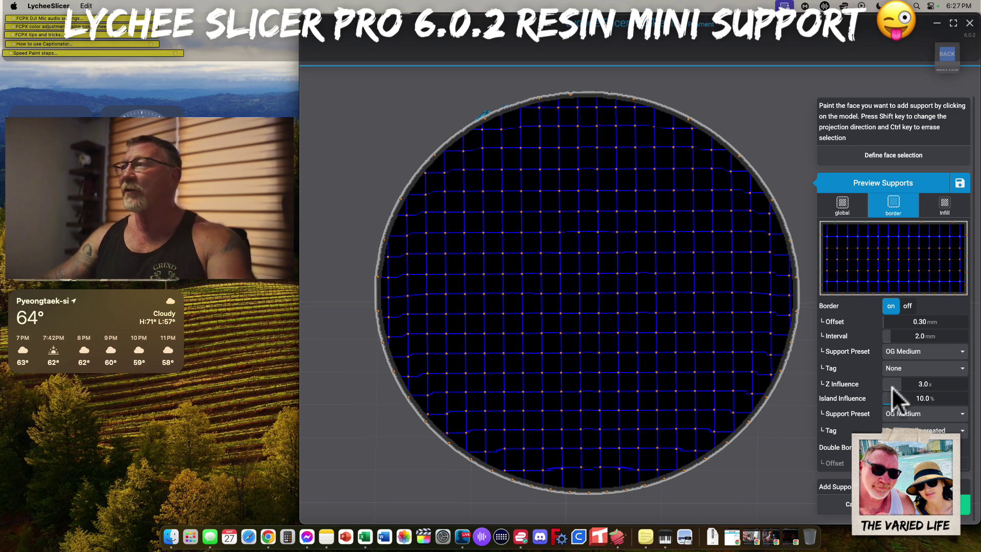
{"action": "left_click_drag", "start_coordinate": [893, 383], "coordinate": [888, 387]}
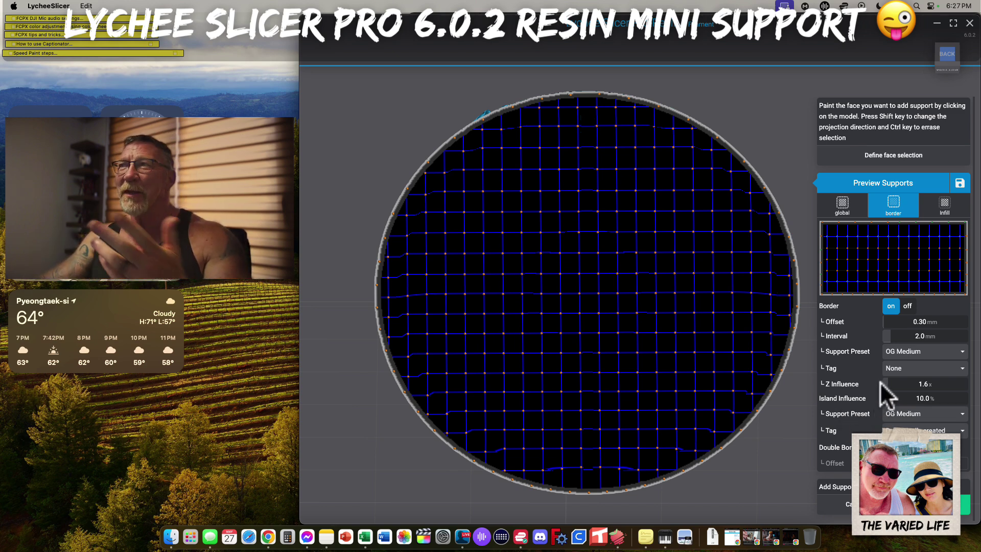
{"action": "left_click_drag", "start_coordinate": [889, 383], "coordinate": [890, 383]}
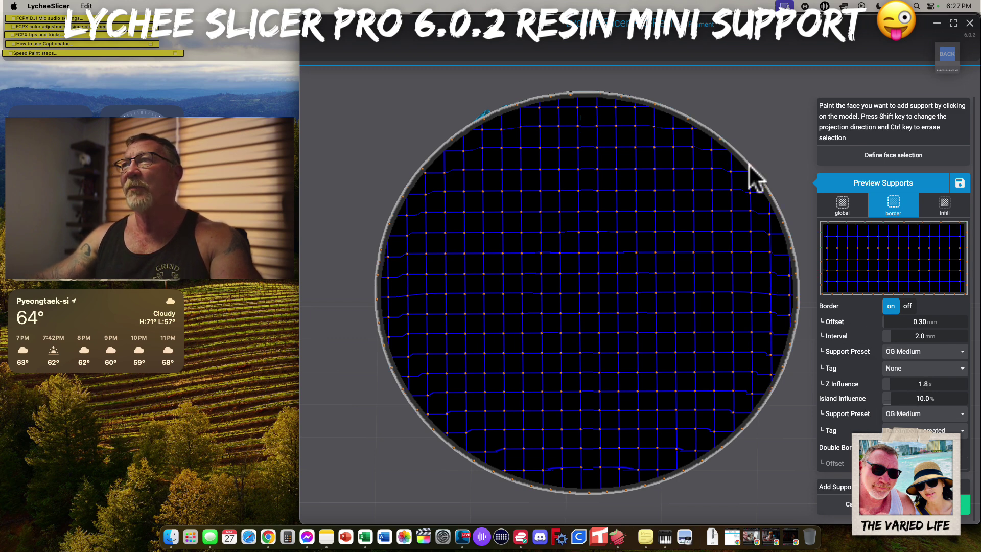
{"action": "left_click_drag", "start_coordinate": [889, 385], "coordinate": [889, 385]}
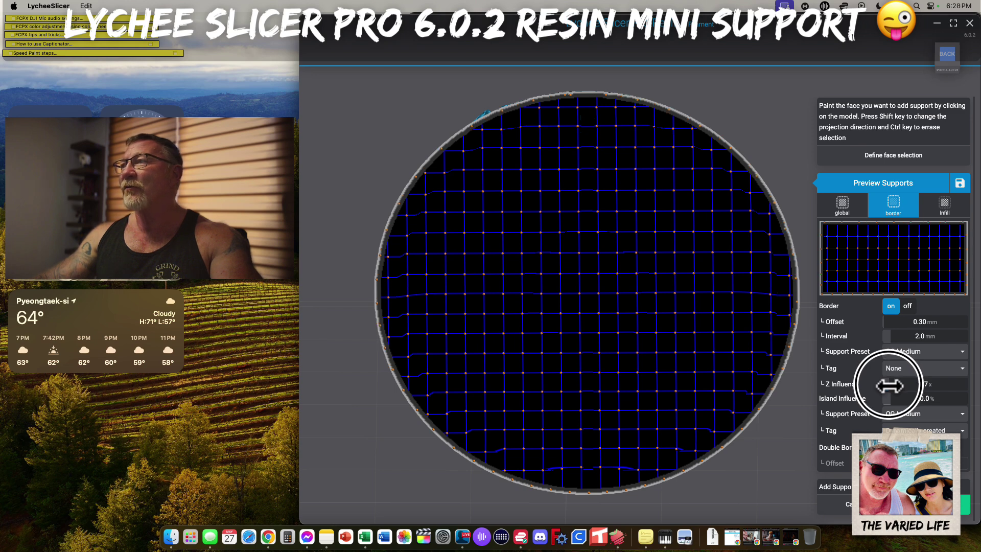
{"action": "left_click_drag", "start_coordinate": [889, 385], "coordinate": [888, 384]}
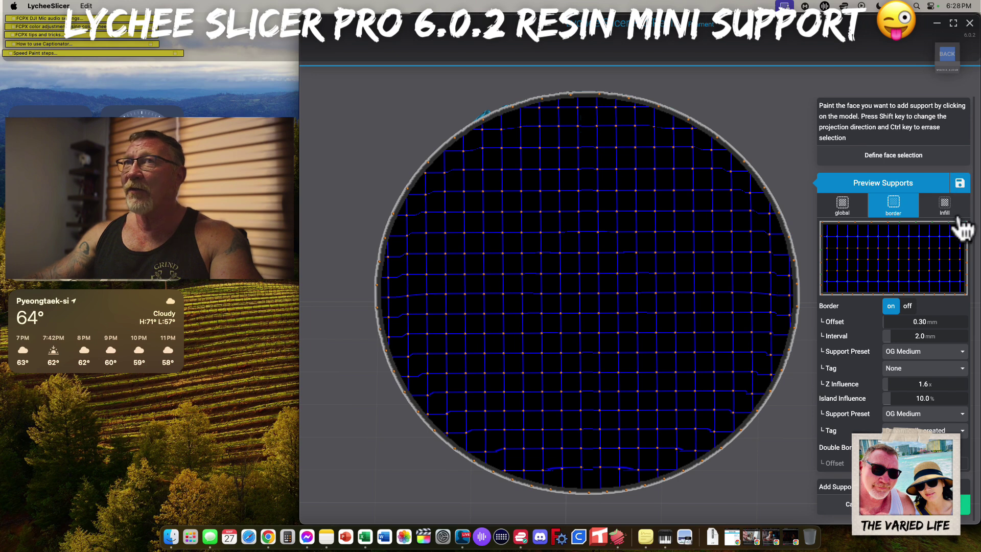
- Open the infill support settings and preview the Concentric and Random types before returning to Grid
{"action": "left_click", "coordinate": [945, 205]}
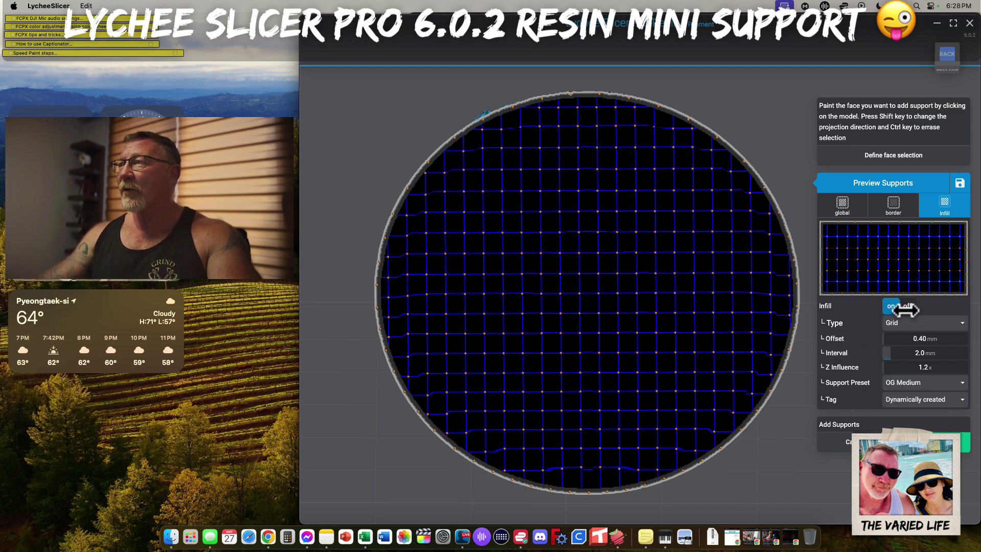
{"action": "left_click", "coordinate": [940, 325]}
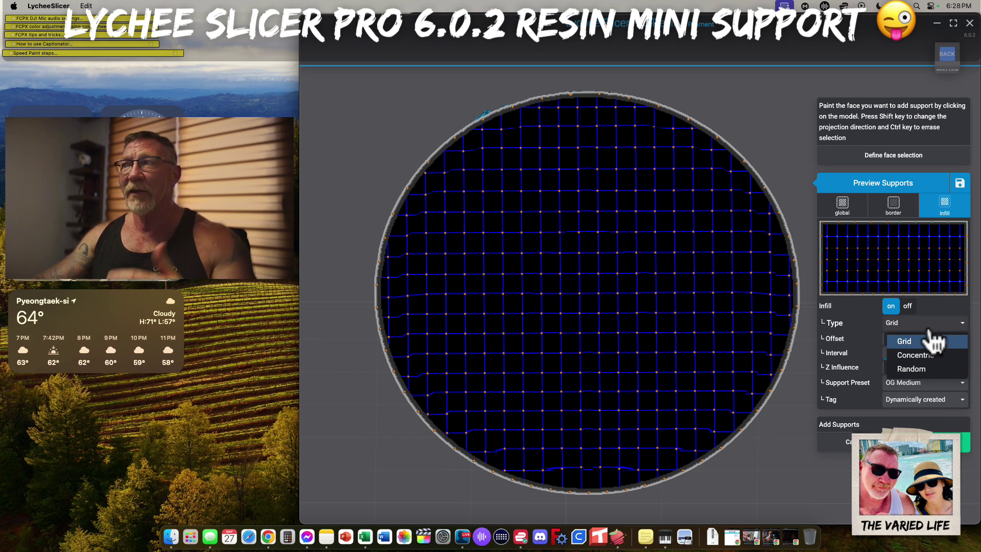
{"action": "left_click", "coordinate": [920, 355]}
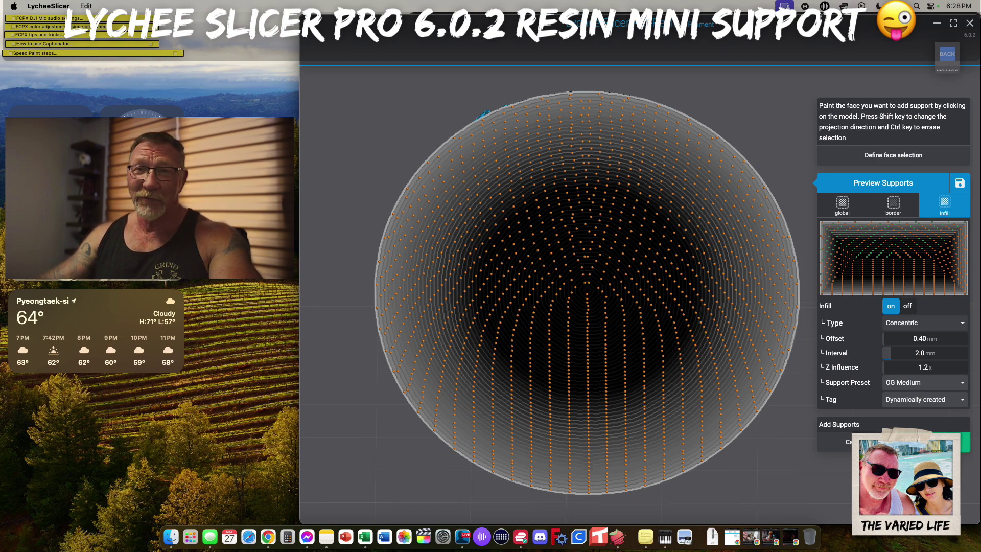
{"action": "left_click", "coordinate": [927, 323]}
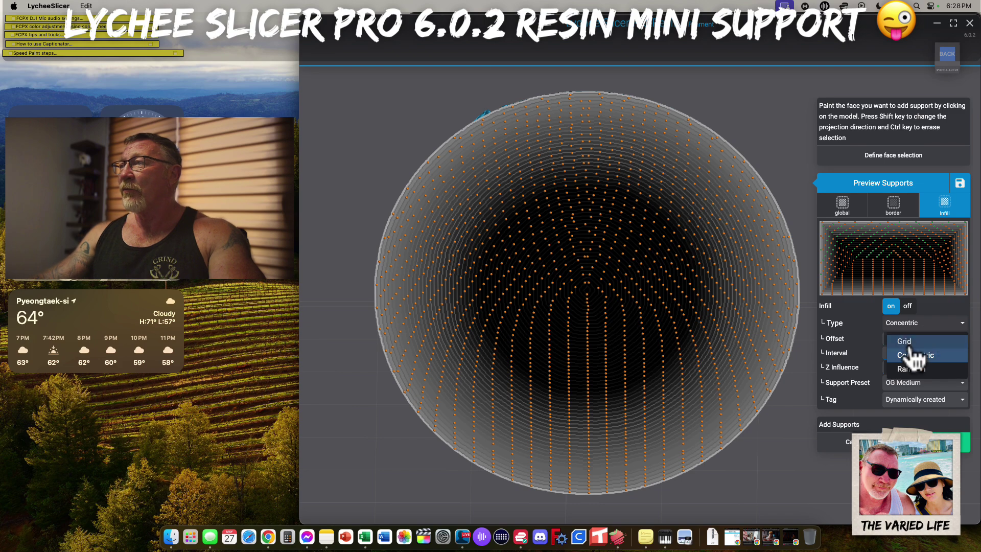
{"action": "left_click", "coordinate": [914, 354]}
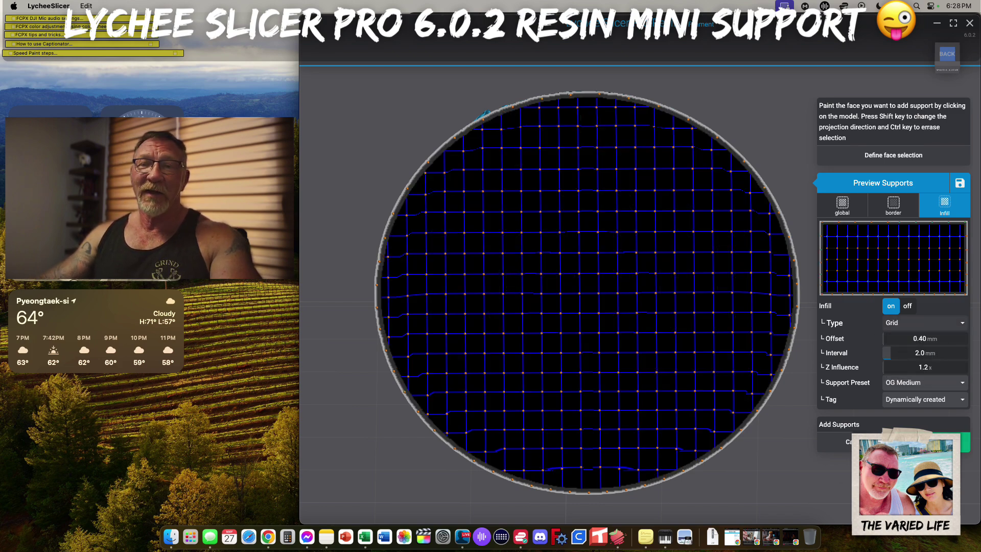
{"action": "left_click", "coordinate": [926, 324]}
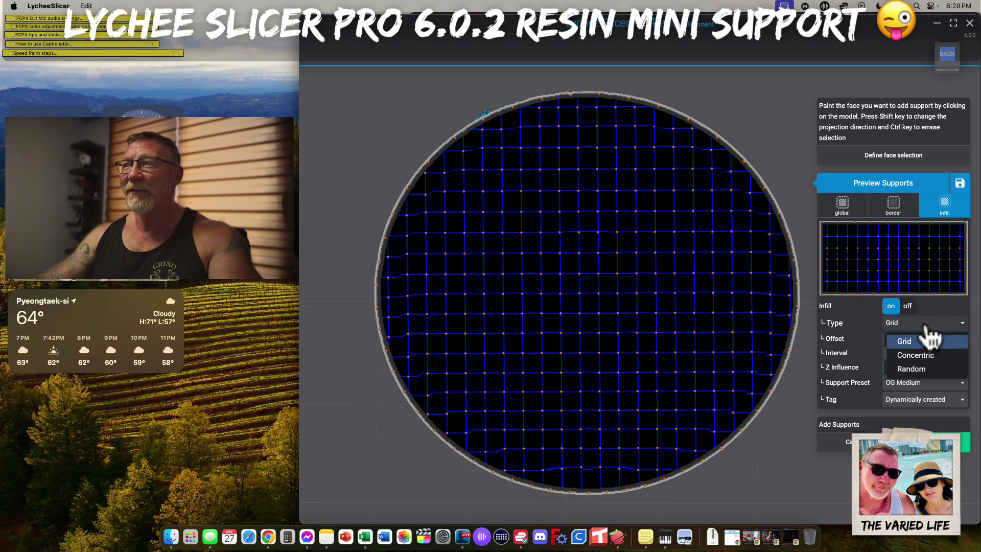
{"action": "left_click", "coordinate": [913, 369]}
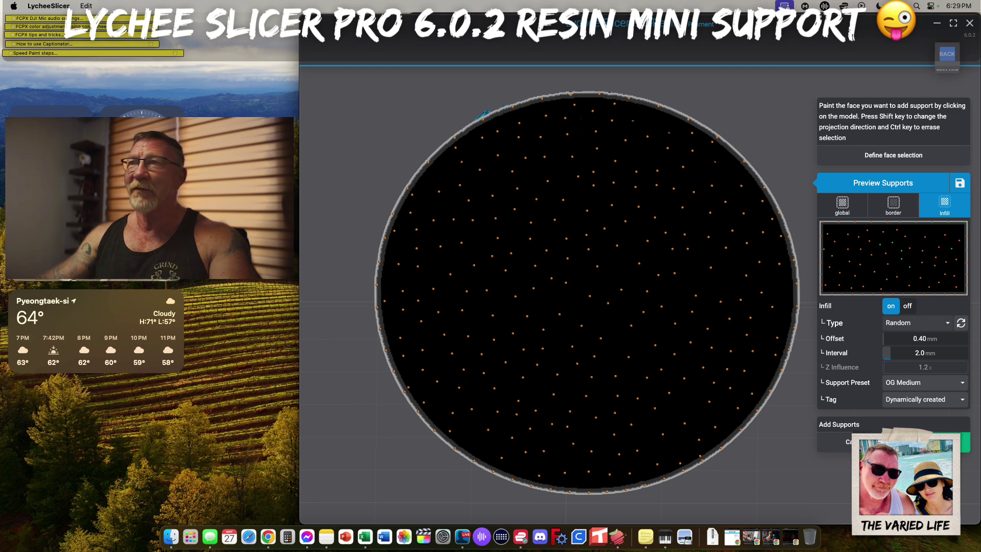
{"action": "left_click", "coordinate": [917, 322]}
{"action": "left_click", "coordinate": [891, 341]}
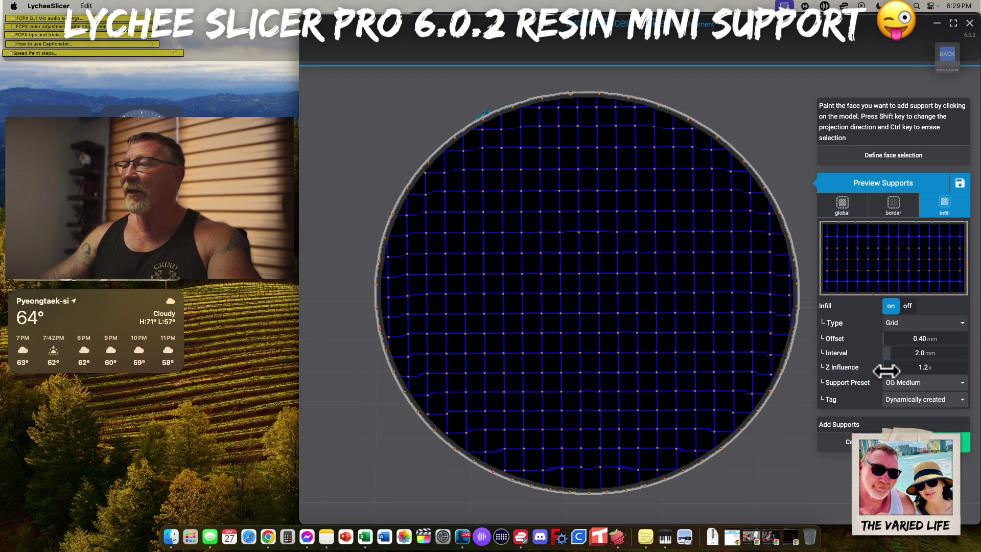
- Try infill Z Influence values of 3.5x, 2.5x and 2.6x on the underside grid before settling on 2.4x
{"action": "left_click_drag", "start_coordinate": [886, 370], "coordinate": [908, 367]}
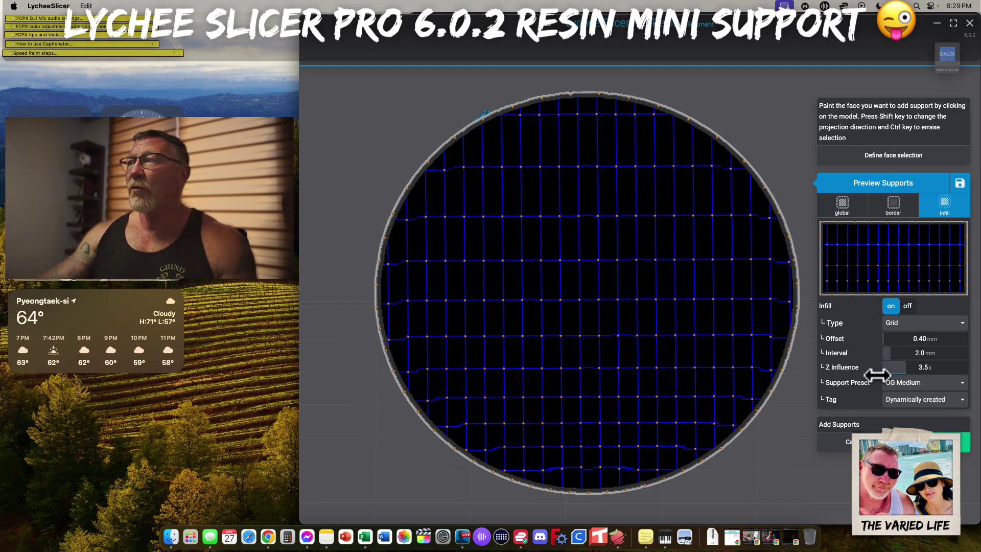
{"action": "left_click_drag", "start_coordinate": [902, 368], "coordinate": [894, 368]}
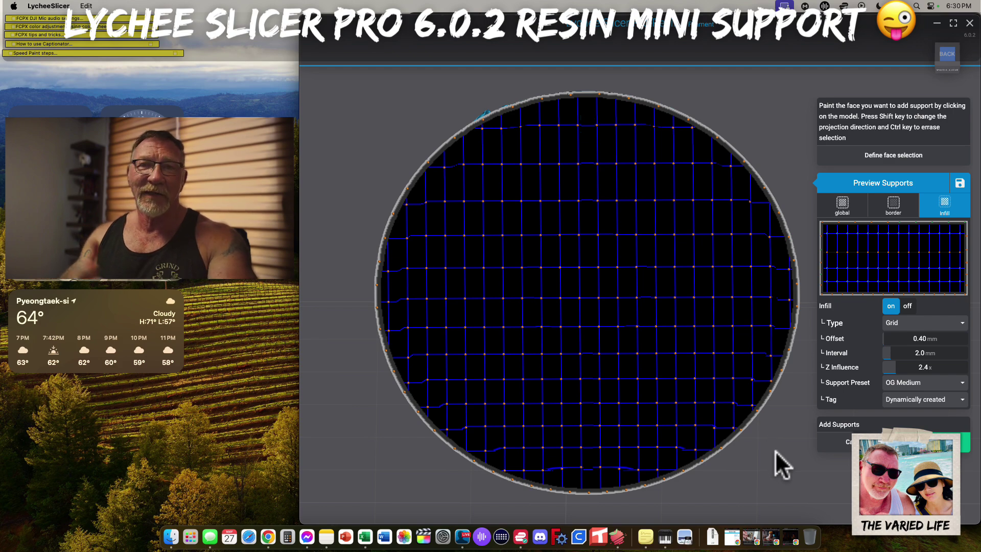
{"action": "left_click_drag", "start_coordinate": [775, 451], "coordinate": [774, 462]}
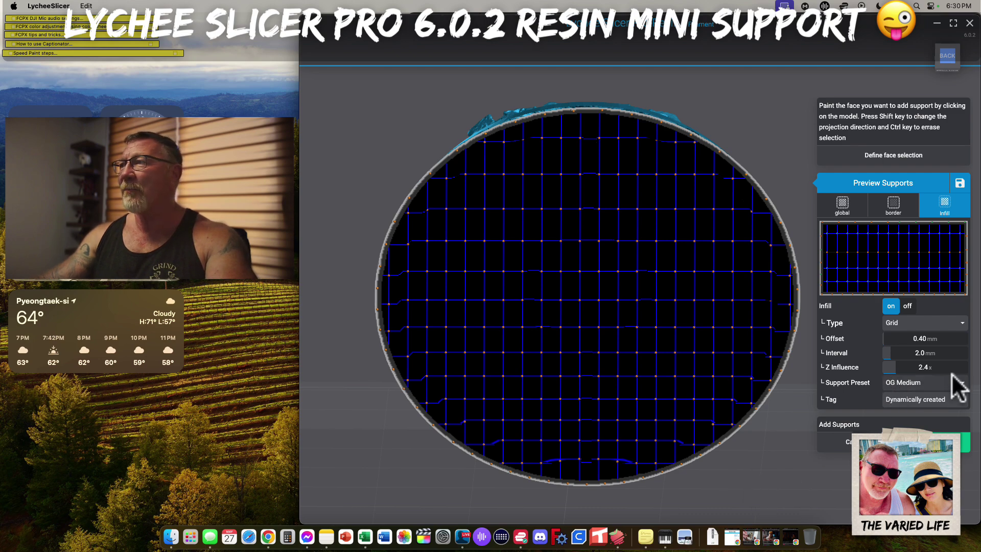
{"action": "left_click_drag", "start_coordinate": [768, 477], "coordinate": [746, 482]}
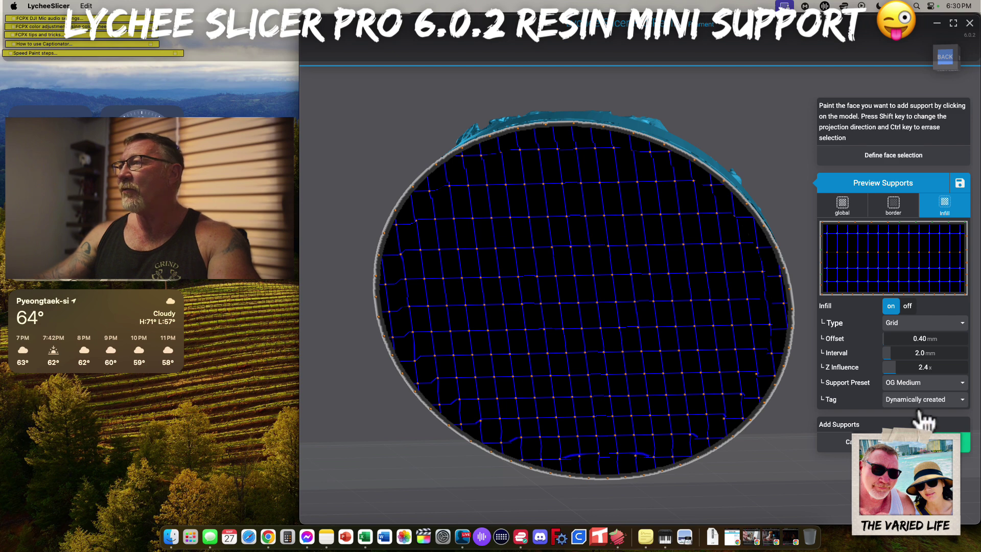
{"action": "left_click", "coordinate": [897, 369]}
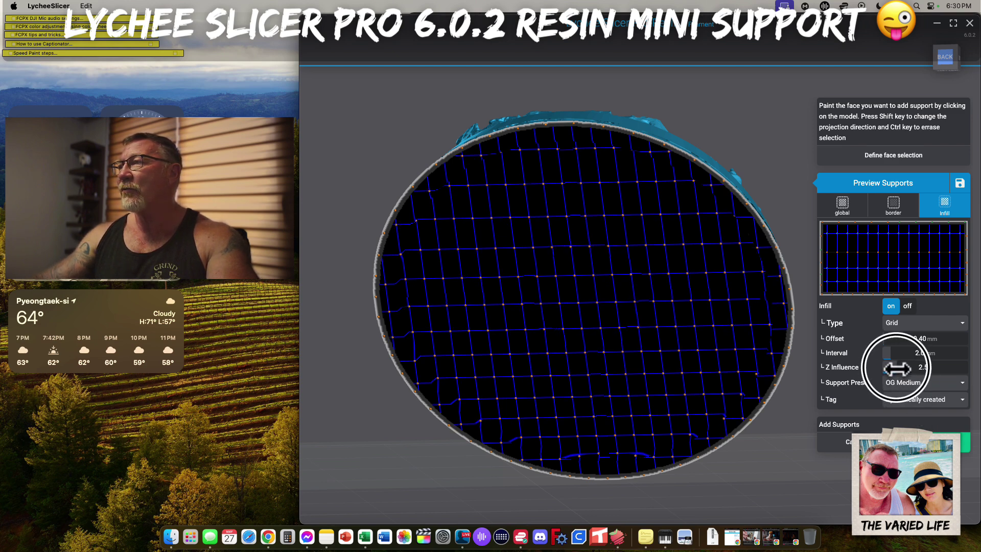
{"action": "left_click_drag", "start_coordinate": [896, 368], "coordinate": [894, 369]}
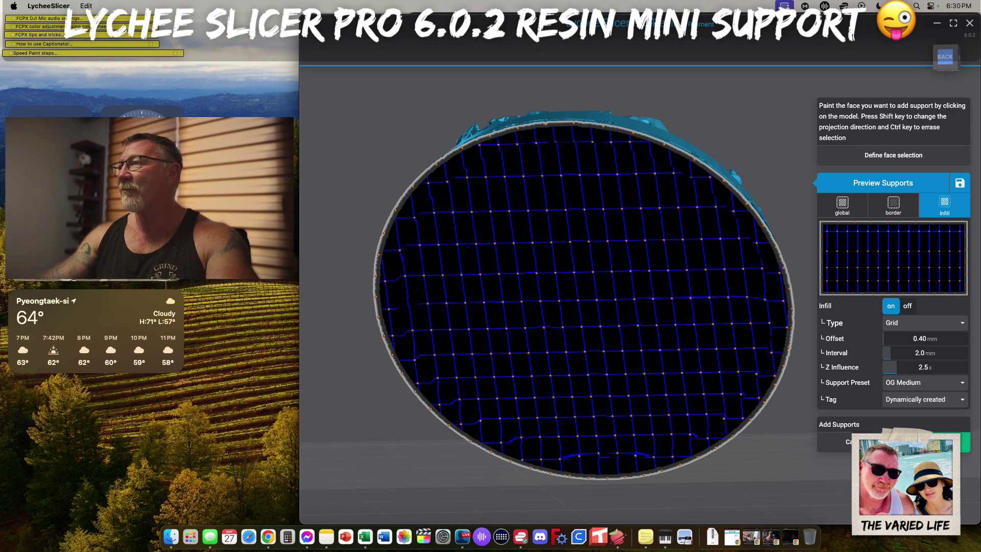
{"action": "left_click", "coordinate": [896, 369]}
{"action": "left_click_drag", "start_coordinate": [896, 369], "coordinate": [895, 368]}
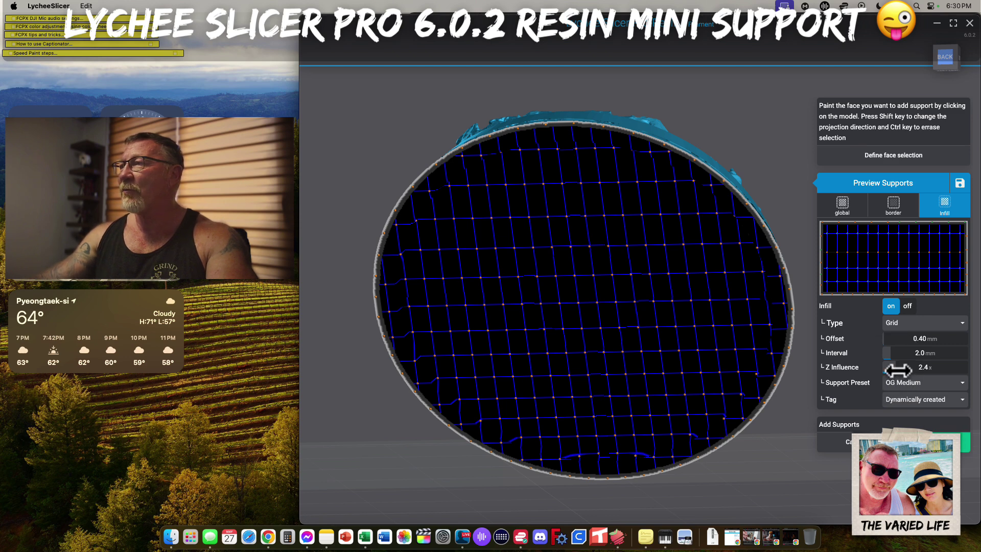
{"action": "left_click_drag", "start_coordinate": [896, 368], "coordinate": [897, 370]}
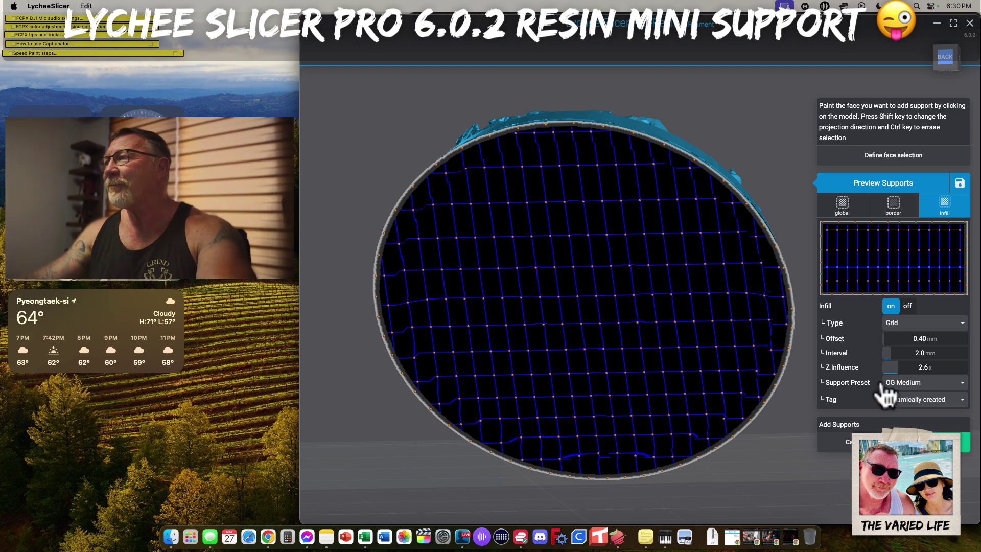
{"action": "right_click_drag", "start_coordinate": [723, 419], "coordinate": [746, 393]}
{"action": "left_click_drag", "start_coordinate": [896, 369], "coordinate": [896, 369]}
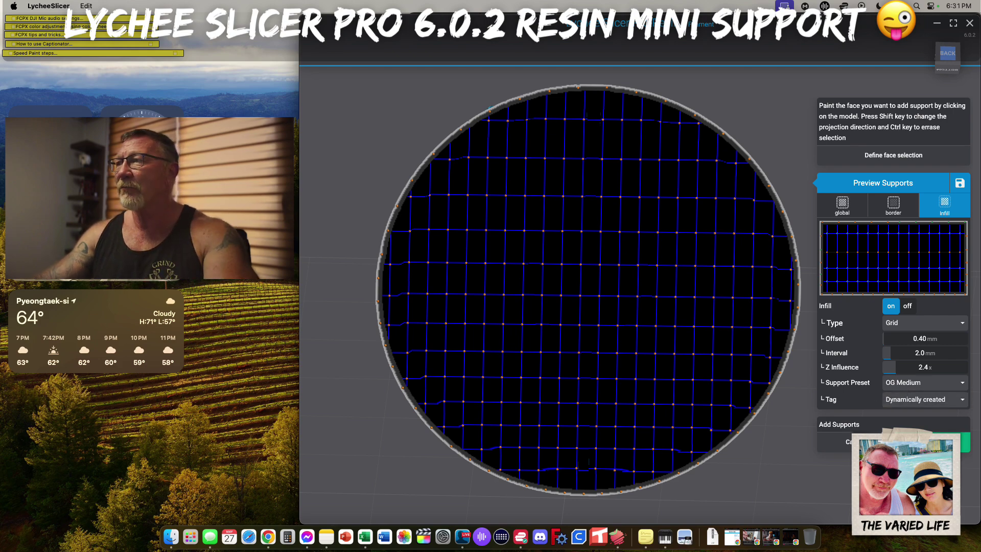
- Add the previewed border and infill supports to the base and inspect them from below and above
{"action": "left_click", "coordinate": [923, 441]}
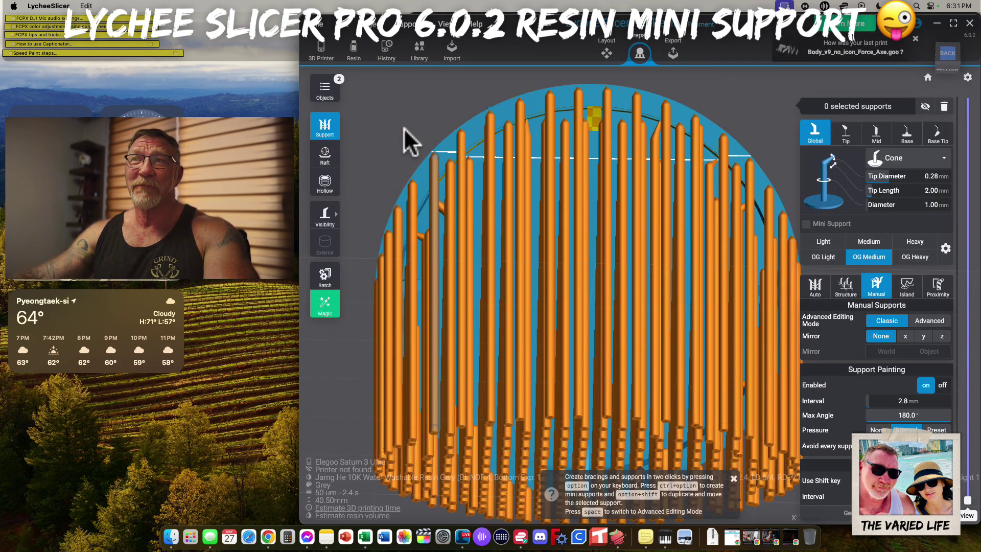
{"action": "left_click", "coordinate": [389, 148]}
{"action": "left_click_drag", "start_coordinate": [389, 148], "coordinate": [381, 173]}
{"action": "right_click_drag", "start_coordinate": [715, 505], "coordinate": [718, 431]}
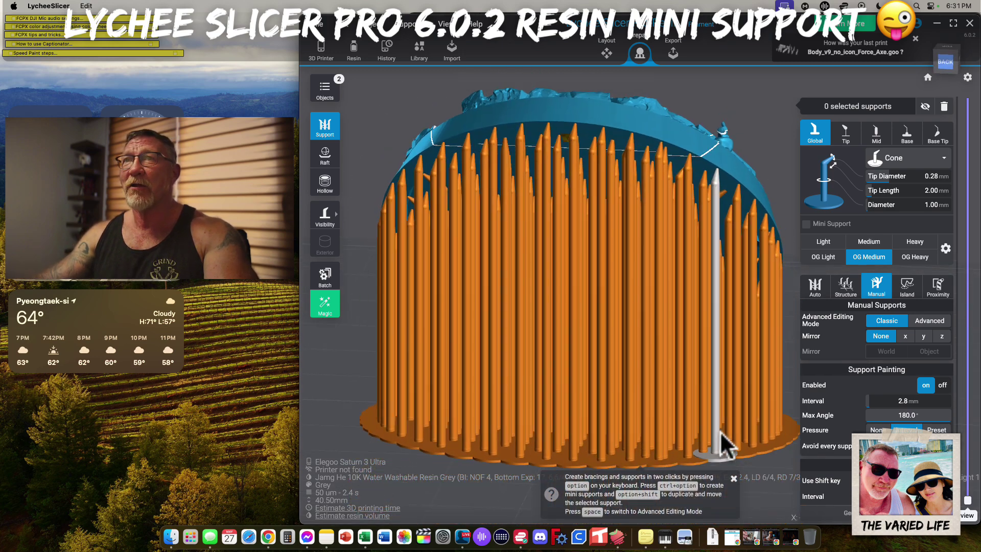
{"action": "left_click_drag", "start_coordinate": [752, 410], "coordinate": [438, 465]}
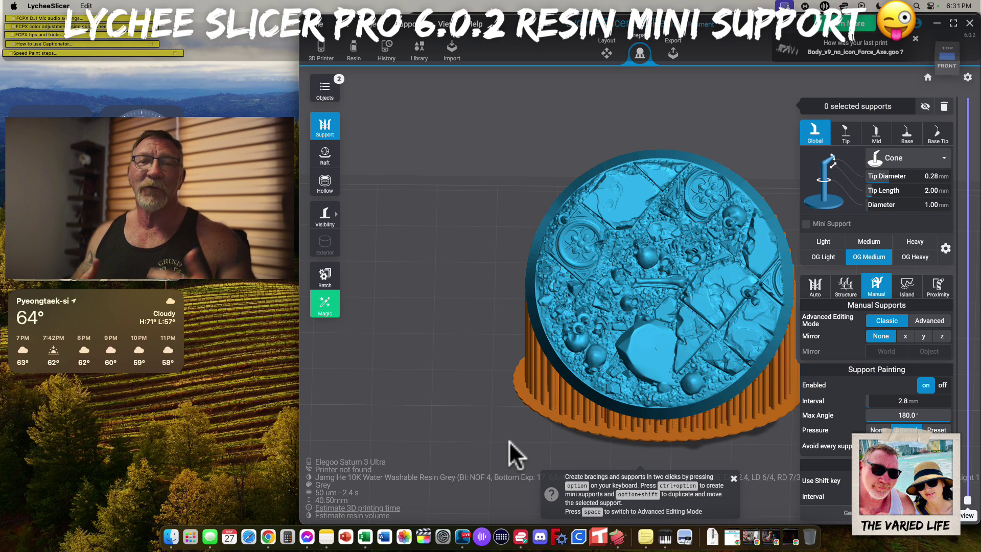
{"action": "left_click_drag", "start_coordinate": [445, 376], "coordinate": [677, 337]}
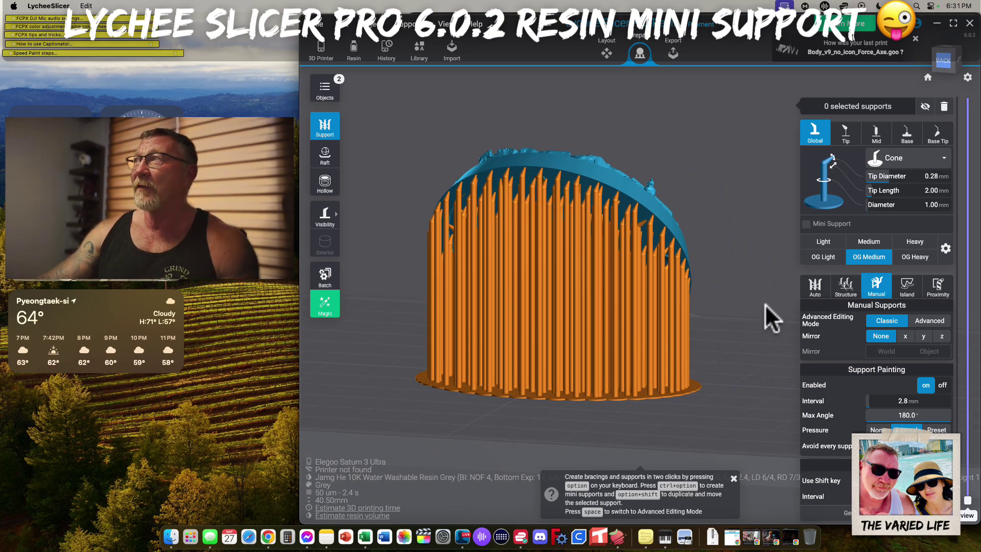
- Open the support structure settings while viewing the supported base from slightly above
{"action": "left_click", "coordinate": [847, 288]}
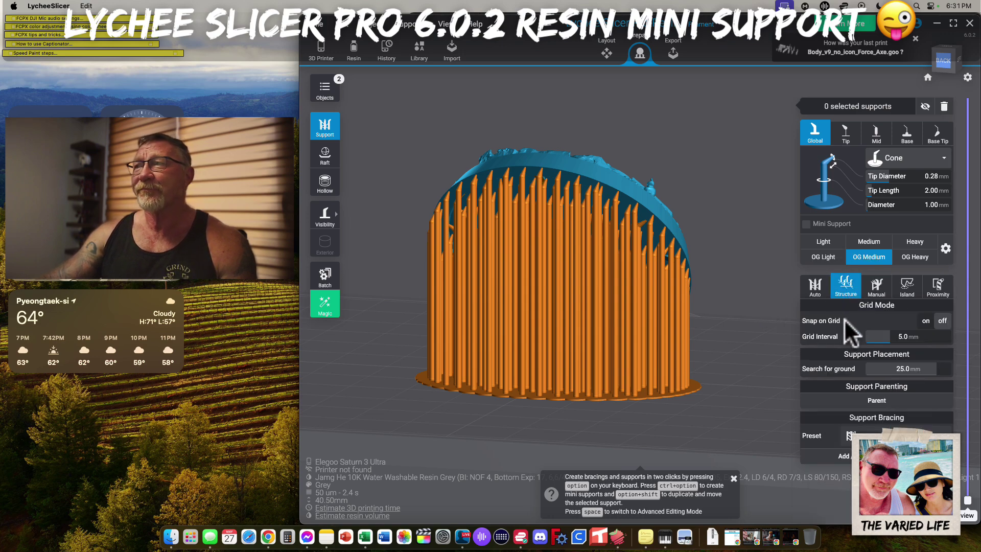
{"action": "left_click_drag", "start_coordinate": [743, 306], "coordinate": [729, 340]}
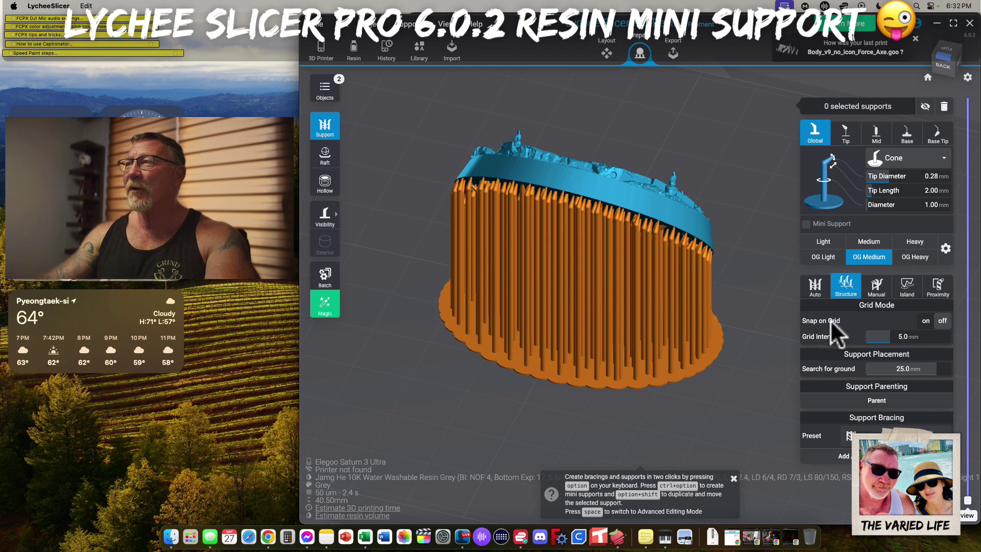
- Enable Snap on Grid with a 5.0 mm interval to preview its grid, and switch it off again
{"action": "left_click", "coordinate": [926, 322]}
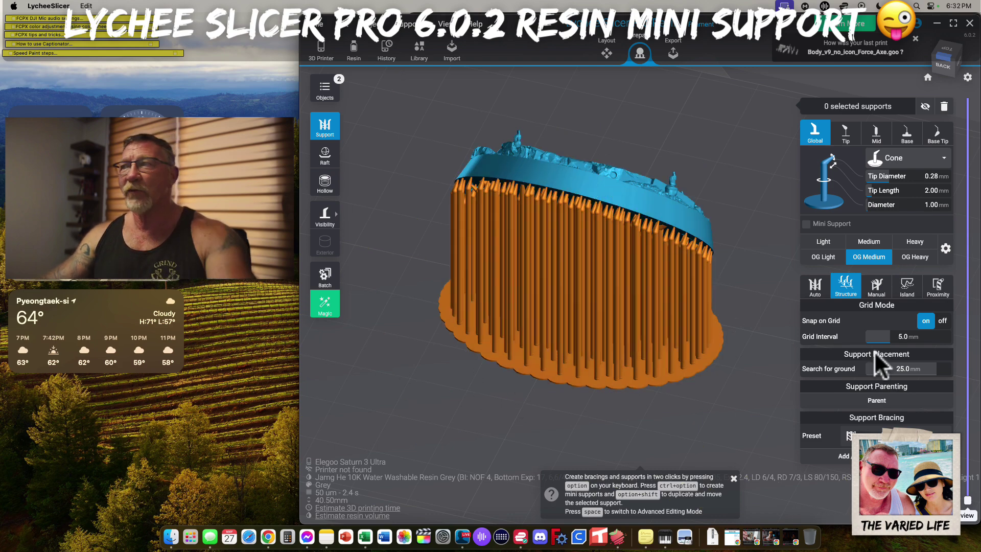
{"action": "left_click", "coordinate": [931, 322]}
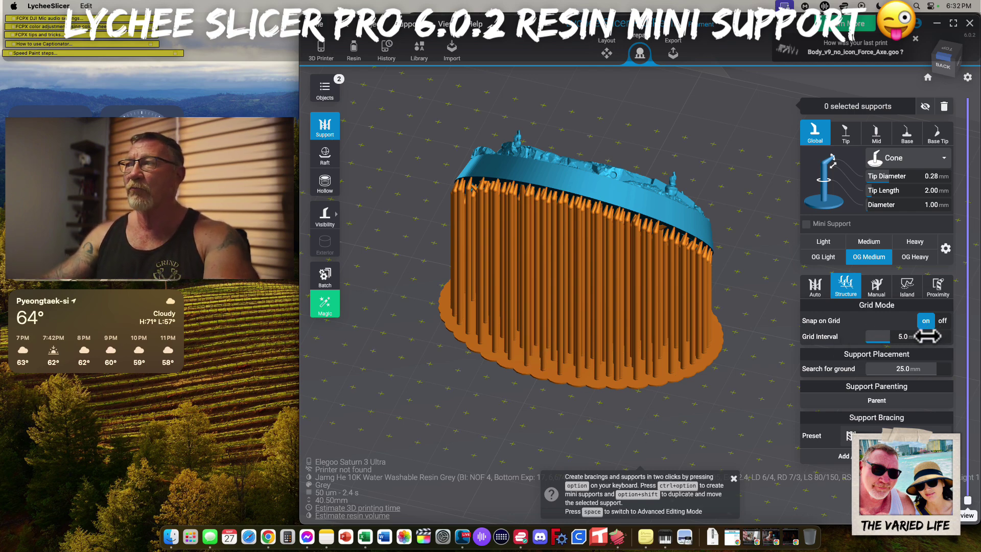
{"action": "left_click", "coordinate": [943, 322]}
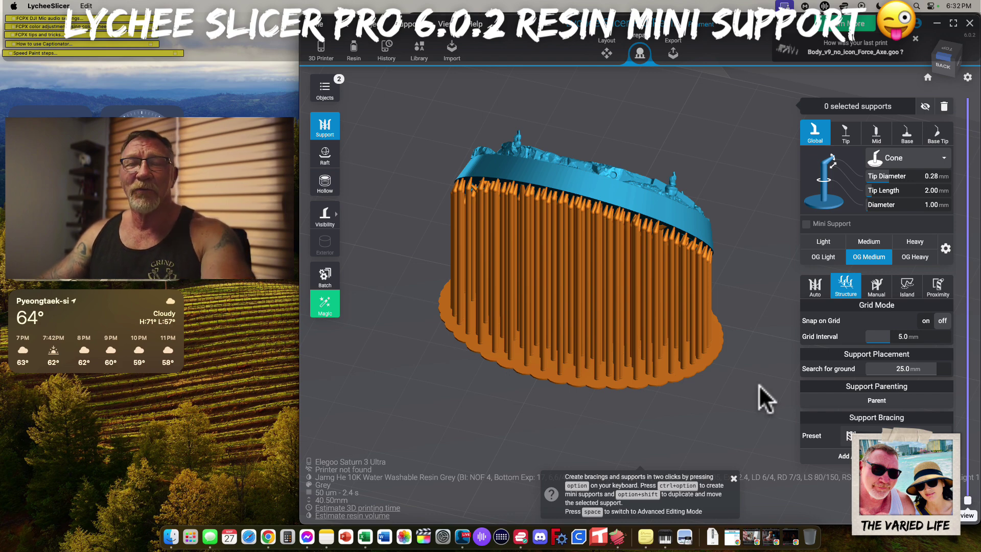
- Check the base's supports from below and the back, and parent them to shared support pillars
{"action": "left_click_drag", "start_coordinate": [752, 380], "coordinate": [730, 366]}
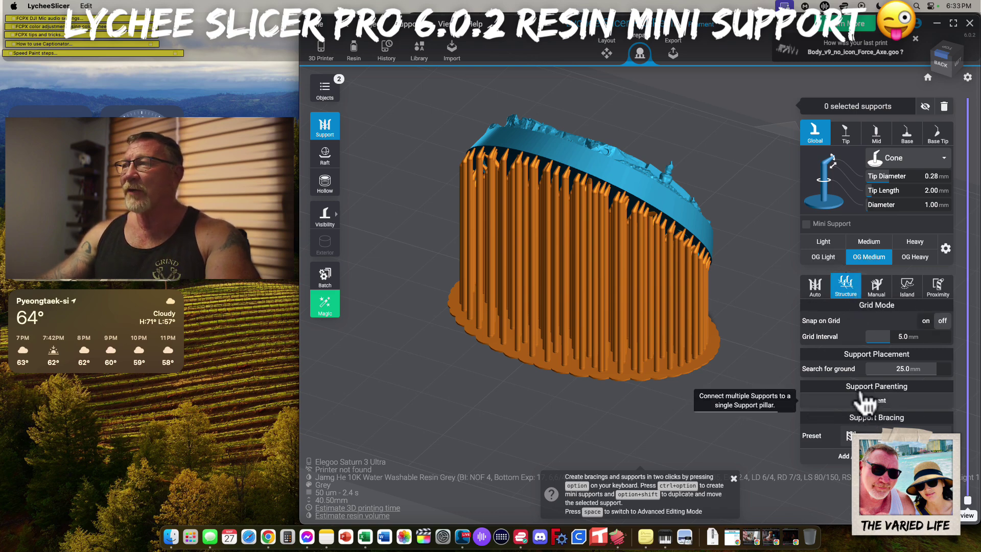
{"action": "left_click_drag", "start_coordinate": [661, 423], "coordinate": [512, 252]}
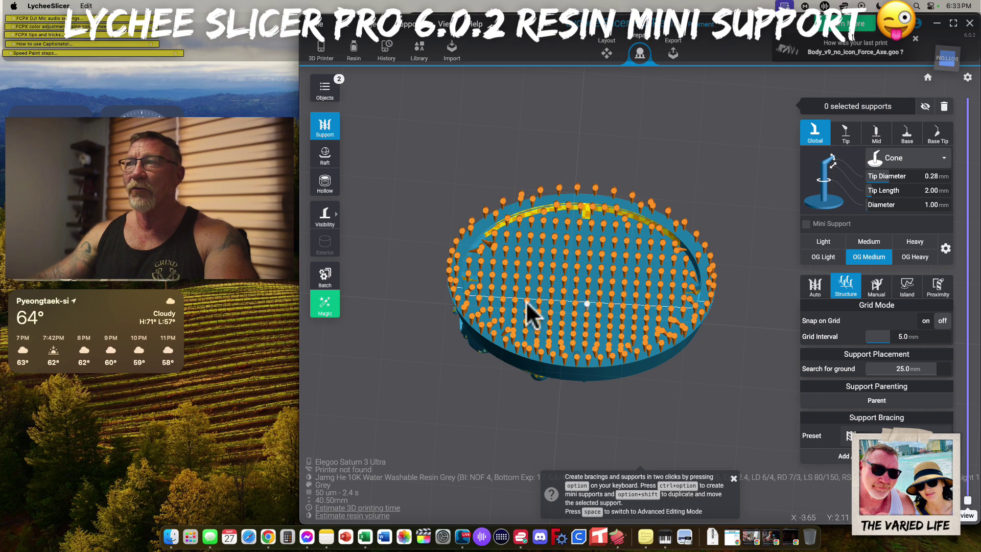
{"action": "left_click_drag", "start_coordinate": [674, 399], "coordinate": [722, 400]}
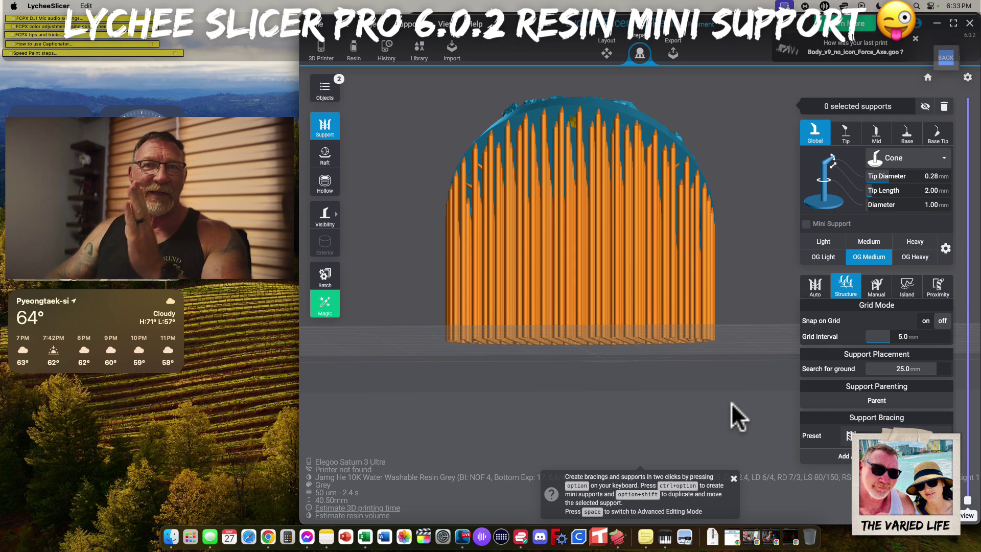
{"action": "left_click", "coordinate": [877, 402]}
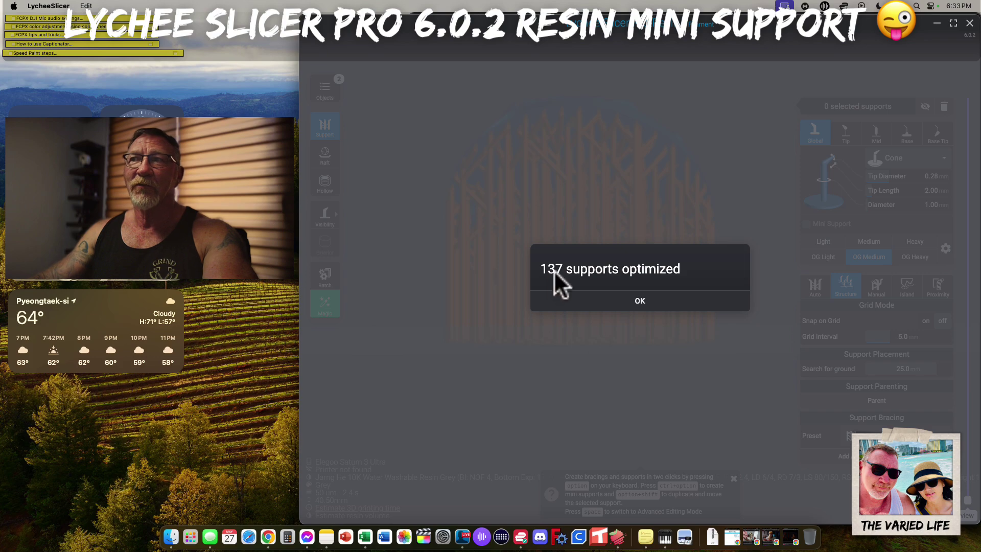
{"action": "left_click", "coordinate": [640, 300]}
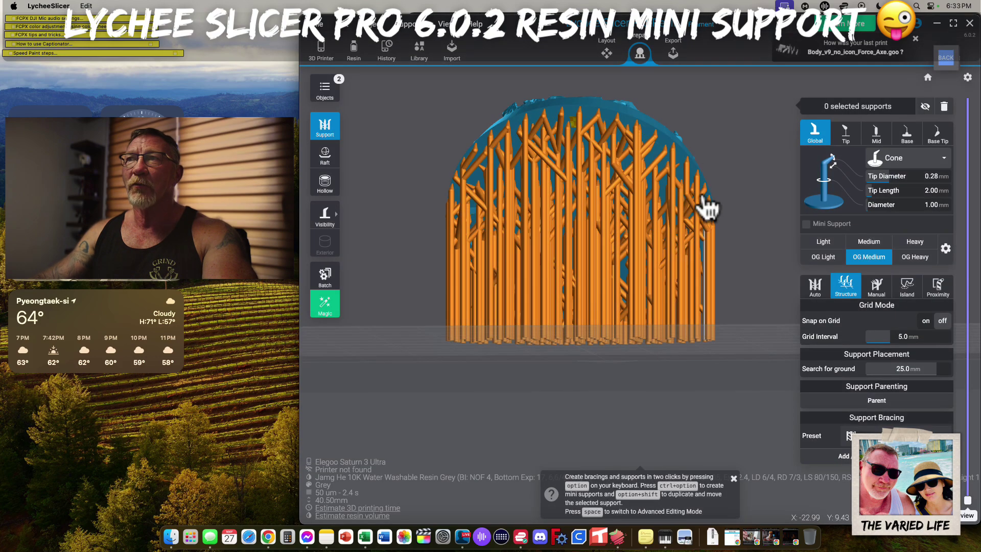
- Inspect the parented branches up close beneath the base, selecting an individual support among them
{"action": "left_click_drag", "start_coordinate": [709, 153], "coordinate": [453, 230]}
{"action": "scroll", "coordinate": [559, 255], "scroll_direction": "up", "scroll_amount": 5}
{"action": "left_click_drag", "start_coordinate": [383, 104], "coordinate": [444, 116]}
{"action": "left_click", "coordinate": [444, 170]}
{"action": "right_click_drag", "start_coordinate": [464, 121], "coordinate": [507, 114]}
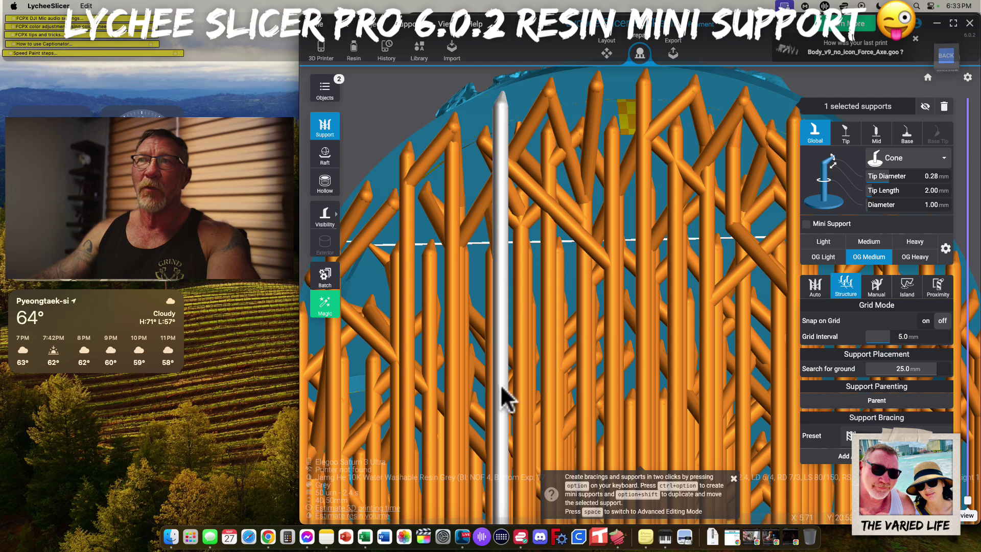
{"action": "left_click_drag", "start_coordinate": [587, 291], "coordinate": [578, 134]}
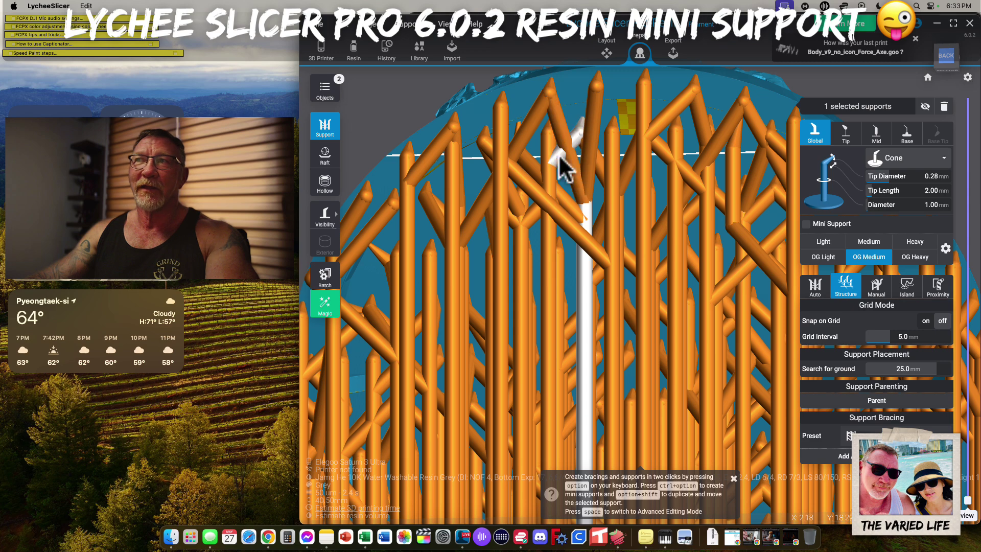
{"action": "scroll", "coordinate": [591, 270], "scroll_direction": "down", "scroll_amount": 5}
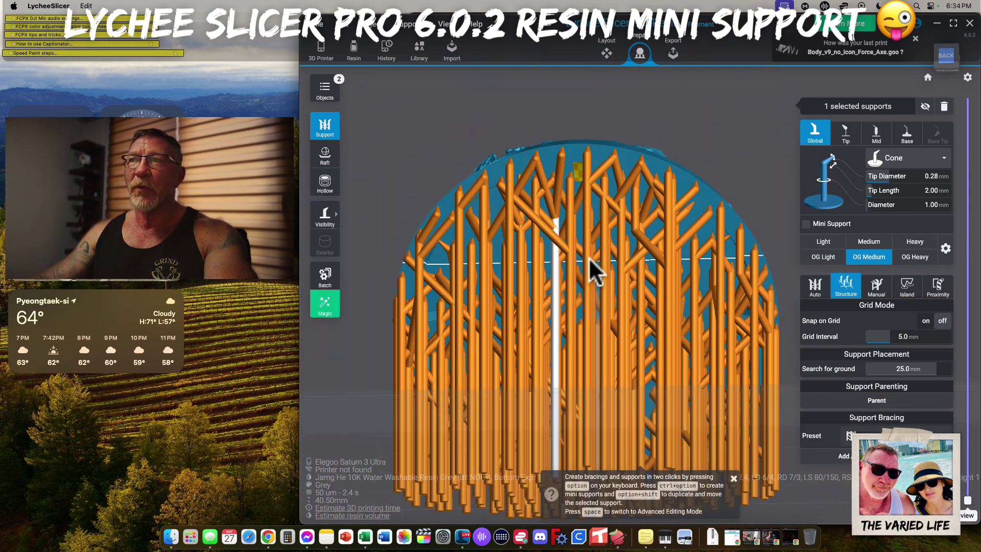
- Examine the parented supports from the side and above, including a branched support and single upright pillars
{"action": "left_click_drag", "start_coordinate": [715, 125], "coordinate": [663, 144]}
{"action": "right_click_drag", "start_coordinate": [770, 343], "coordinate": [730, 311]}
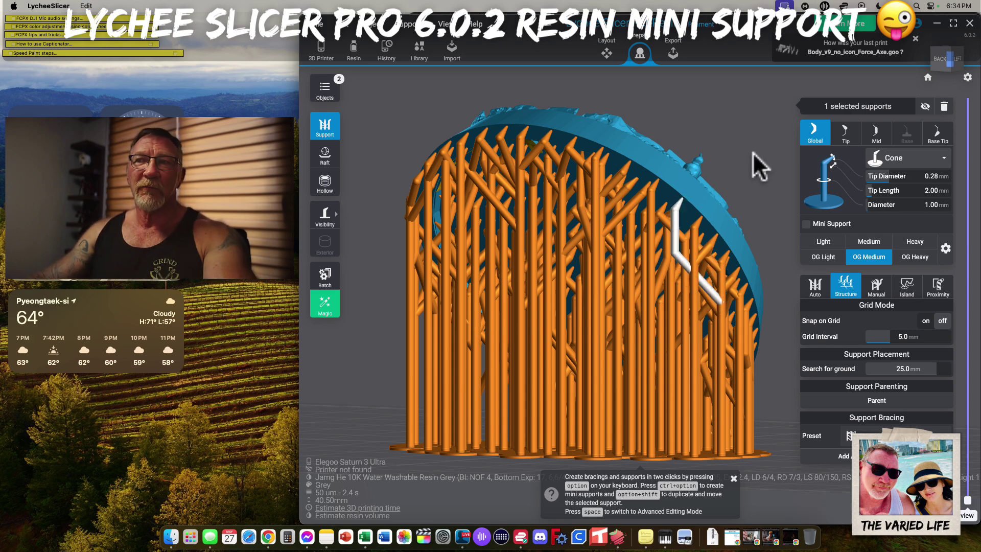
{"action": "left_click_drag", "start_coordinate": [755, 151], "coordinate": [758, 226]}
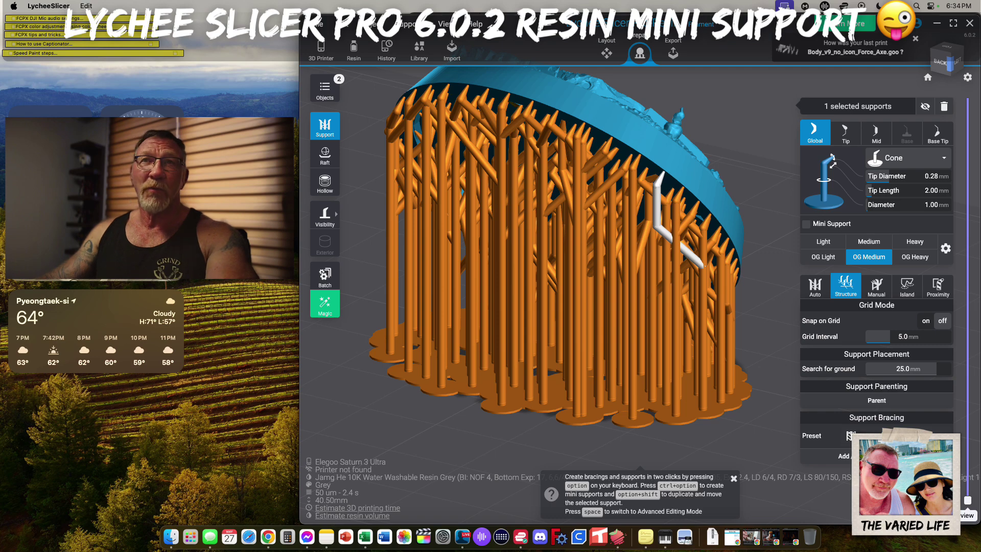
{"action": "mouse_move", "coordinate": [736, 434]}
{"action": "middle_mouse_down"}
{"action": "mouse_move", "coordinate": [747, 431]}
{"action": "mouse_move", "coordinate": [737, 439]}
{"action": "middle_mouse_up"}
{"action": "right_click_drag", "start_coordinate": [418, 419], "coordinate": [464, 407]}
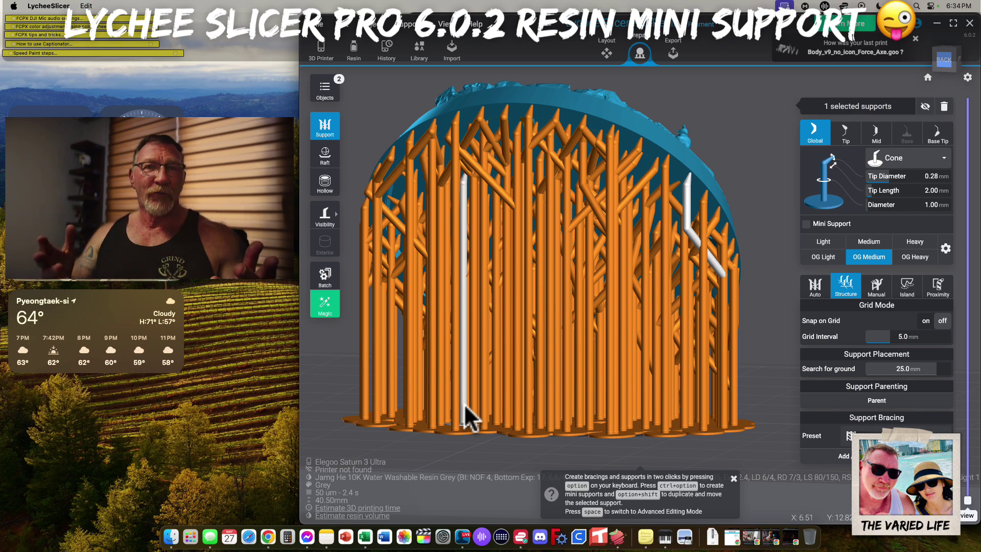
{"action": "left_click_drag", "start_coordinate": [465, 406], "coordinate": [500, 333]}
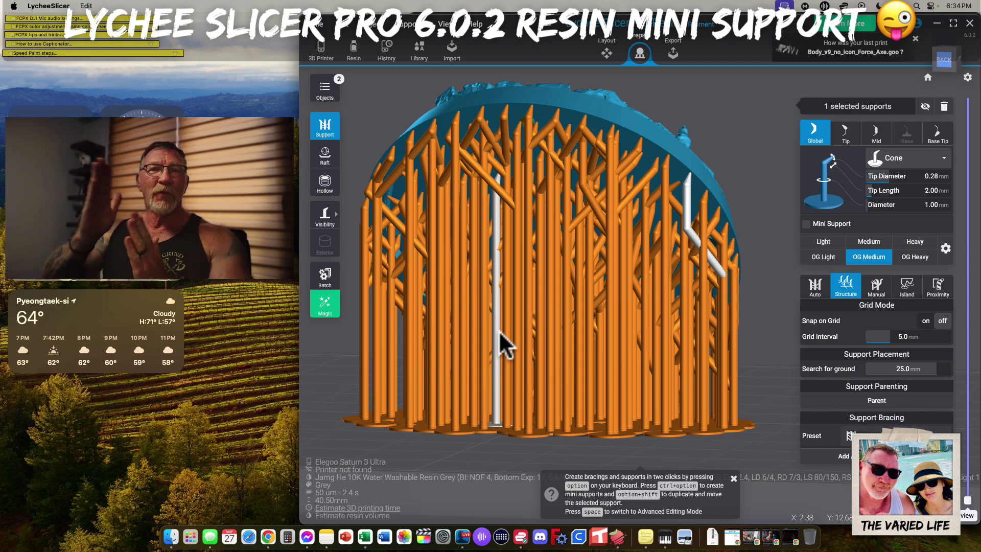
{"action": "left_click_drag", "start_coordinate": [498, 330], "coordinate": [532, 215]}
{"action": "left_click", "coordinate": [528, 217]}
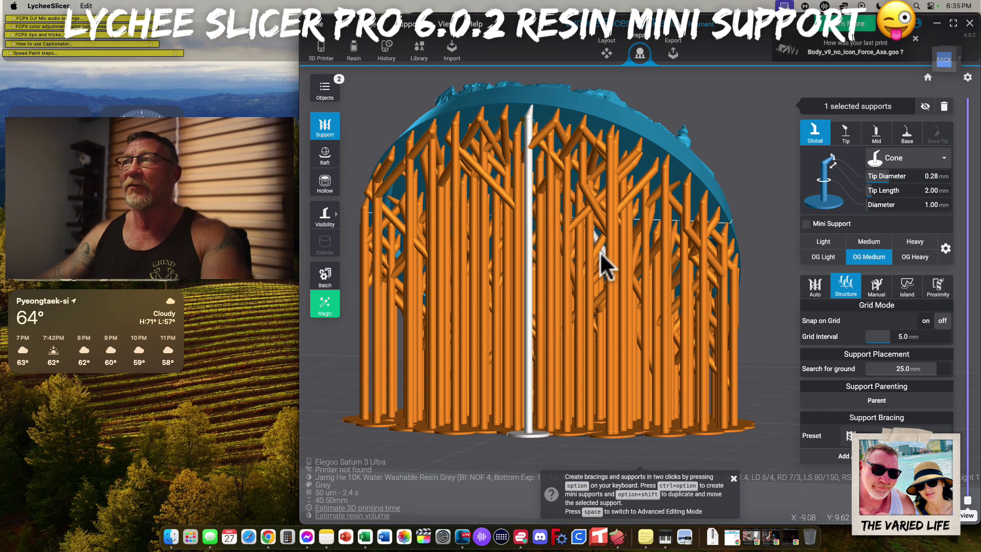
- Add a zigzag of mini support braces with 0.28 mm tips between two neighbouring pillars at the back of the base
{"action": "scroll", "coordinate": [598, 254], "scroll_direction": "up", "scroll_amount": 5}
{"action": "scroll", "coordinate": [555, 278], "scroll_direction": "down", "scroll_amount": 5}
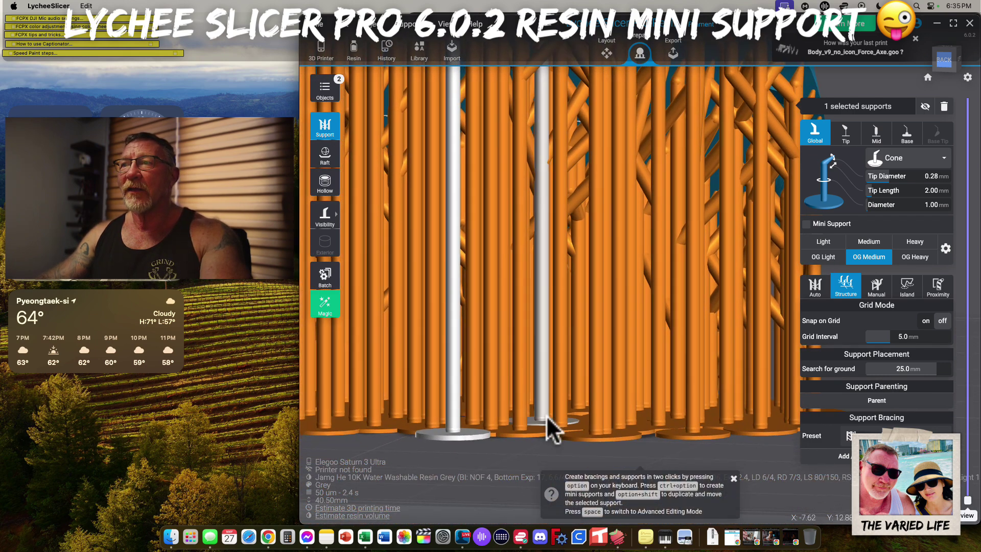
{"action": "left_click", "coordinate": [541, 291]}
{"action": "left_click_drag", "start_coordinate": [541, 291], "coordinate": [501, 220]}
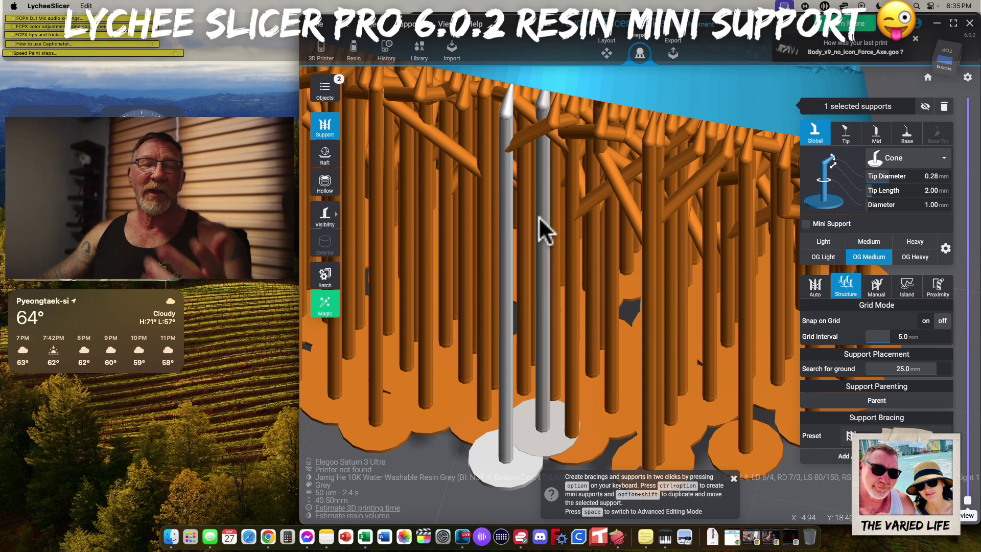
{"action": "left_click", "coordinate": [507, 177], "text": "ctrl+alt"}
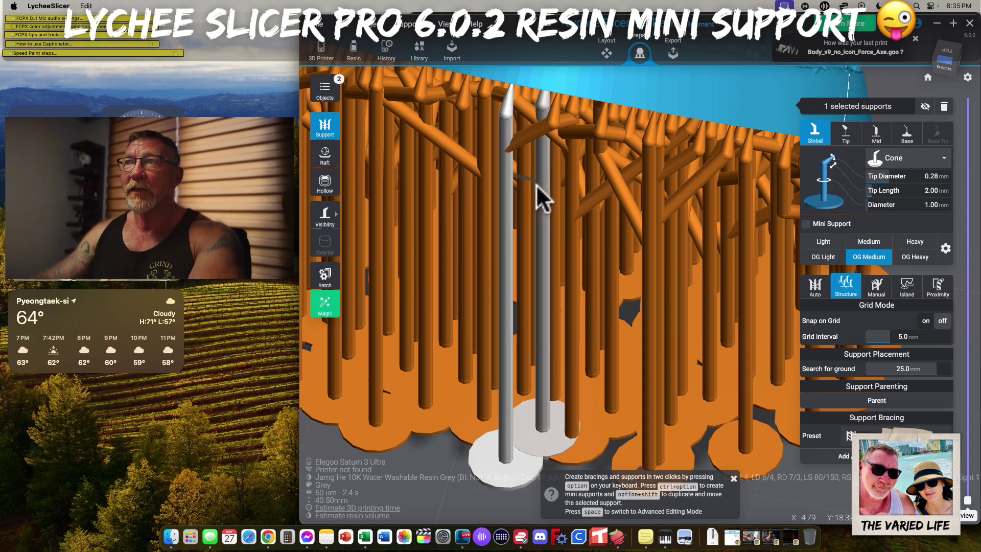
{"action": "left_click", "coordinate": [543, 195], "text": "ctrl+alt"}
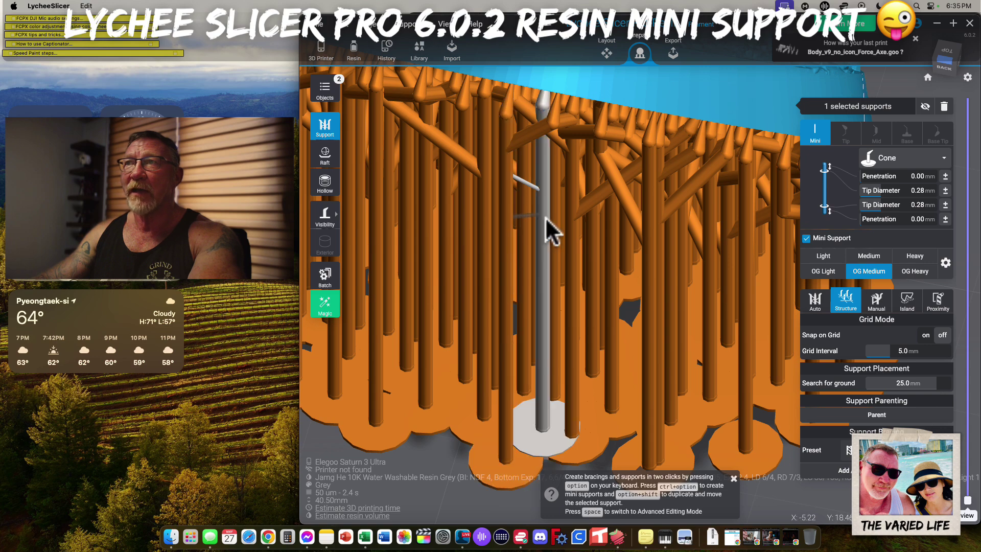
{"action": "left_click", "coordinate": [544, 198], "text": "ctrl+alt"}
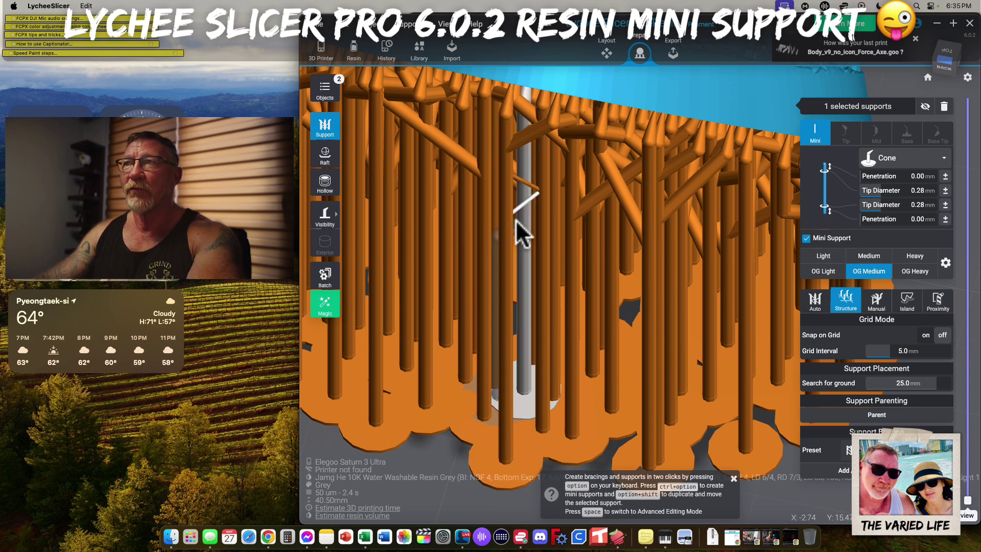
{"action": "left_click", "coordinate": [539, 244], "text": "ctrl+alt"}
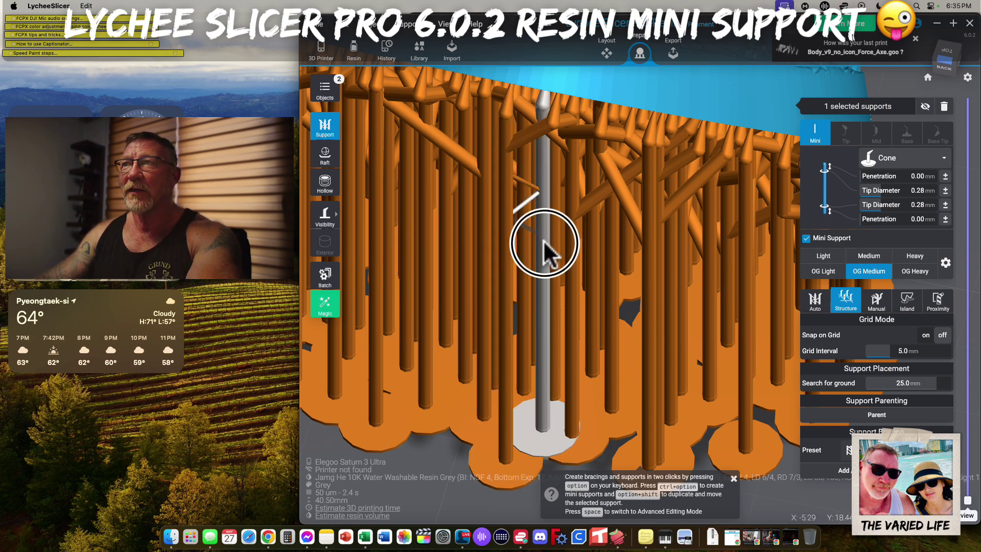
{"action": "left_click", "coordinate": [536, 239], "text": "ctrl+alt"}
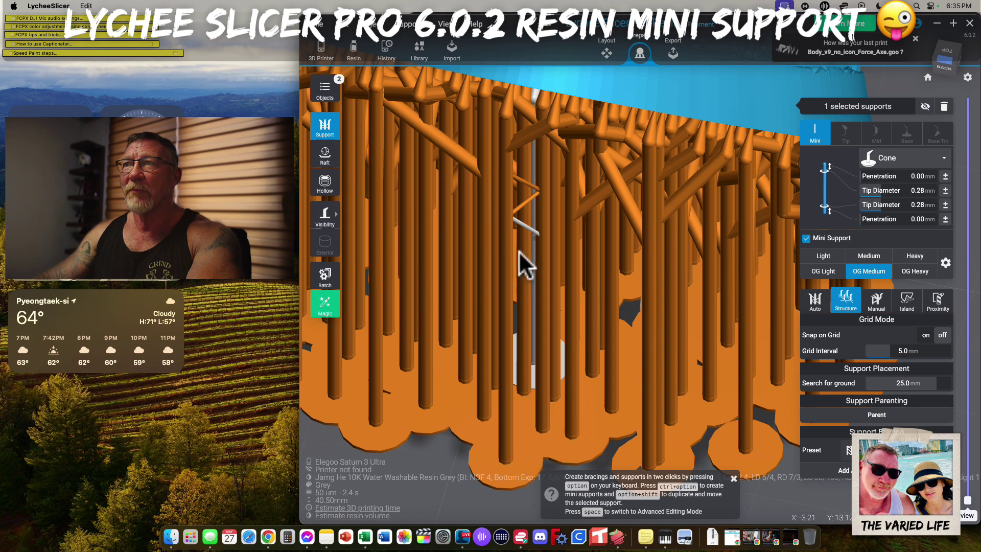
{"action": "left_click", "coordinate": [509, 269], "text": "ctrl+alt"}
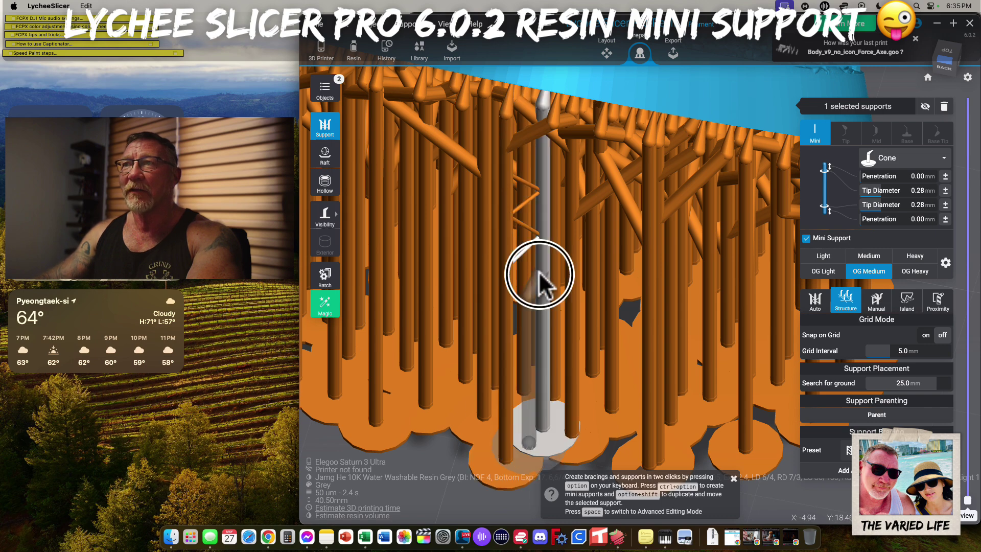
{"action": "left_click", "coordinate": [512, 265], "text": "ctrl+alt"}
{"action": "left_click", "coordinate": [538, 269], "text": "ctrl+alt"}
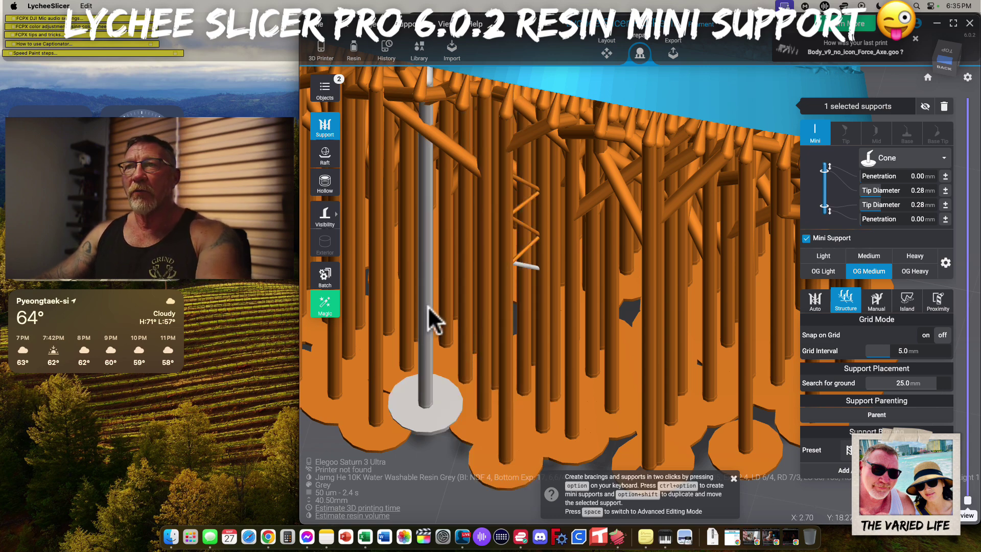
- Add a longer mini support brace between two pillars spaced farther apart and inspect the surrounding pillars
{"action": "left_click", "coordinate": [462, 296]}
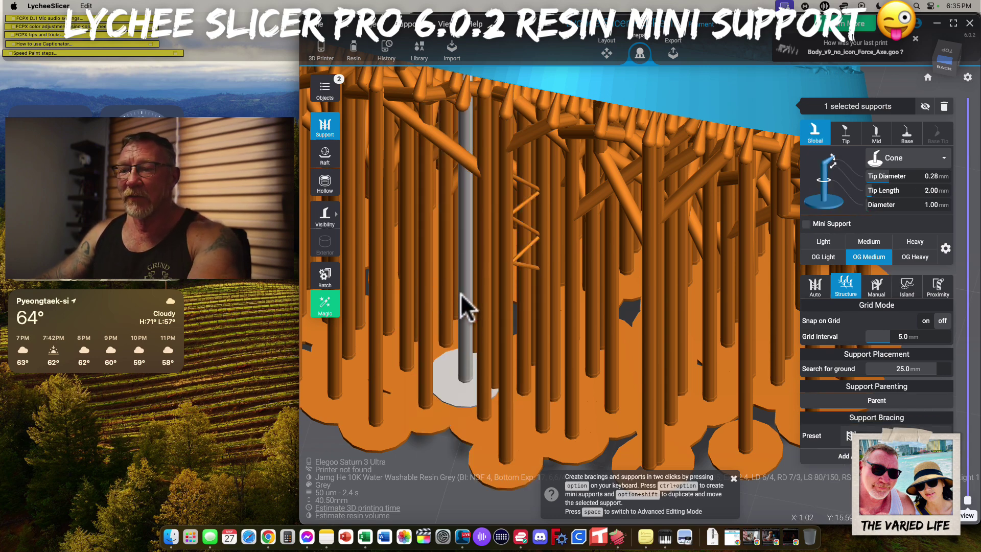
{"action": "left_click", "coordinate": [569, 314], "text": "ctrl+alt"}
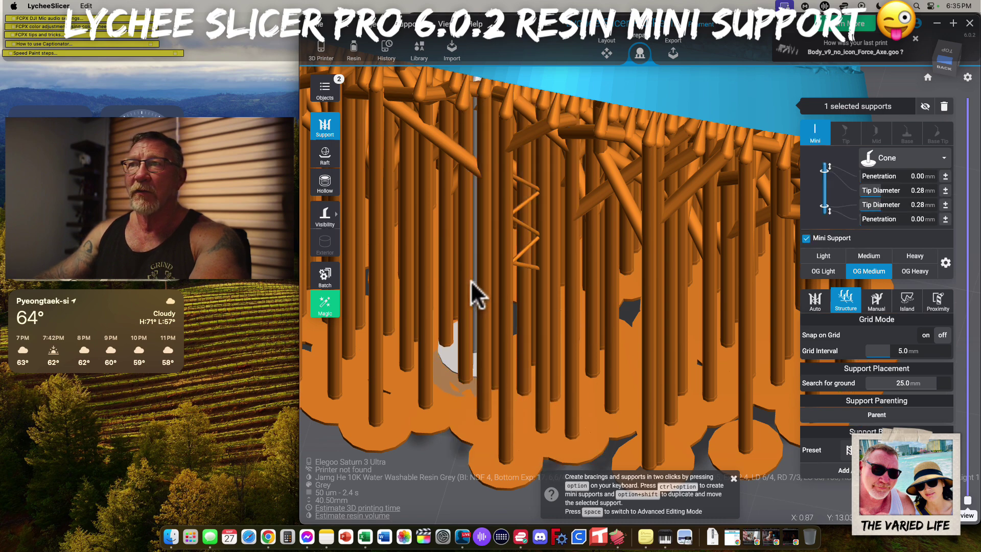
{"action": "left_click_drag", "start_coordinate": [471, 280], "coordinate": [564, 311]}
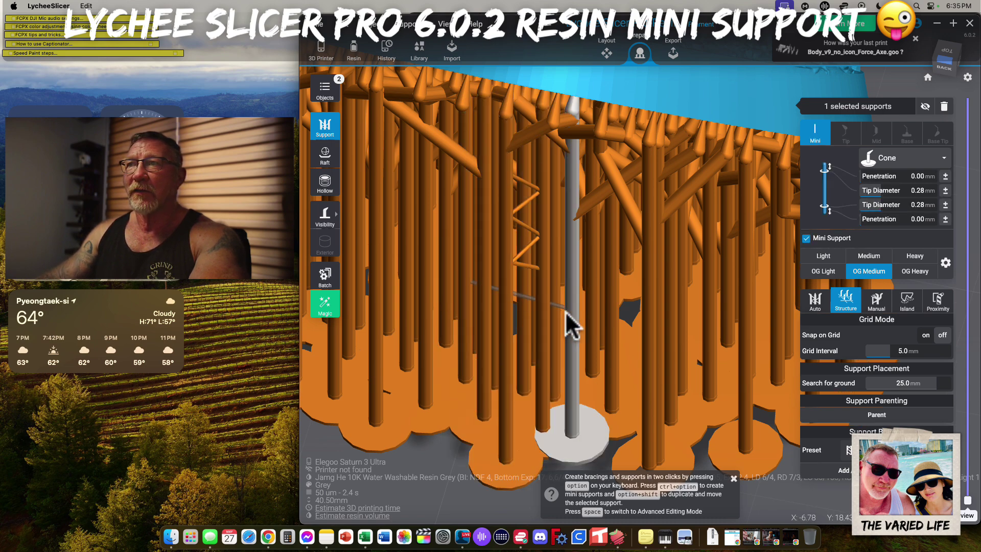
{"action": "left_click", "coordinate": [566, 312], "text": "ctrl+alt"}
{"action": "right_click_drag", "start_coordinate": [445, 348], "coordinate": [470, 336]}
{"action": "left_click_drag", "start_coordinate": [469, 334], "coordinate": [463, 306]}
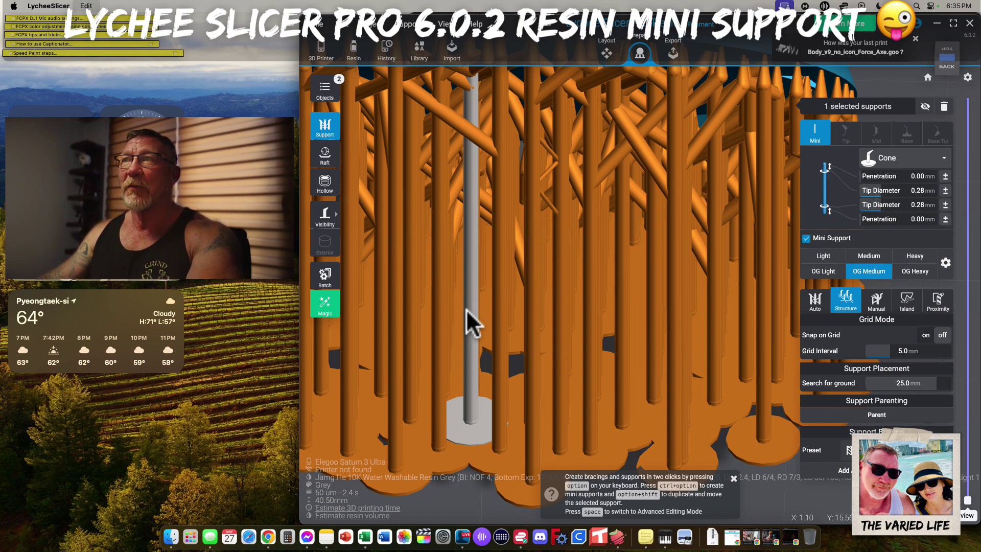
{"action": "left_click_drag", "start_coordinate": [466, 309], "coordinate": [531, 305]}
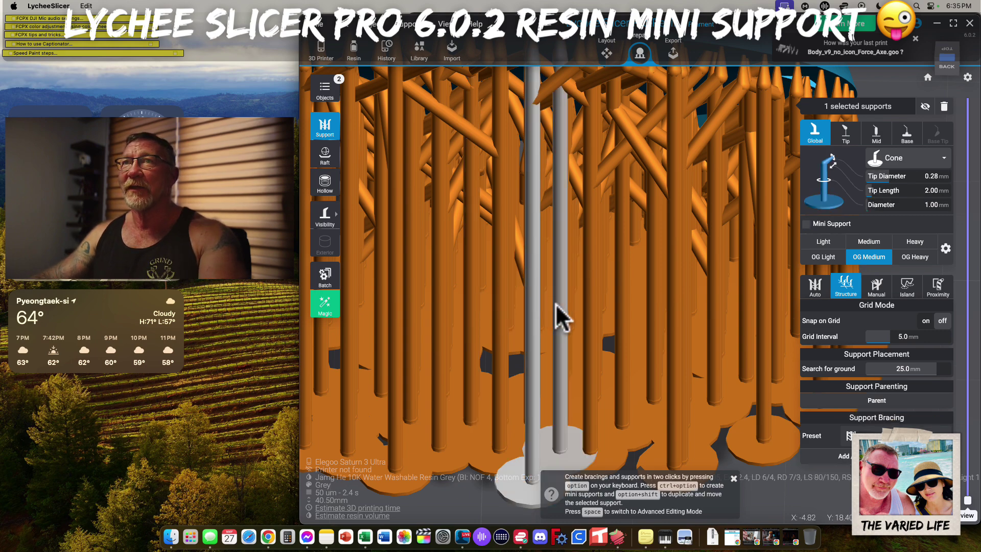
- Select all of the base's supports and add automatic bracings between them using the default bracing preset
{"action": "scroll", "coordinate": [561, 319], "scroll_direction": "down", "scroll_amount": 5}
{"action": "left_click_drag", "start_coordinate": [657, 419], "coordinate": [610, 383]}
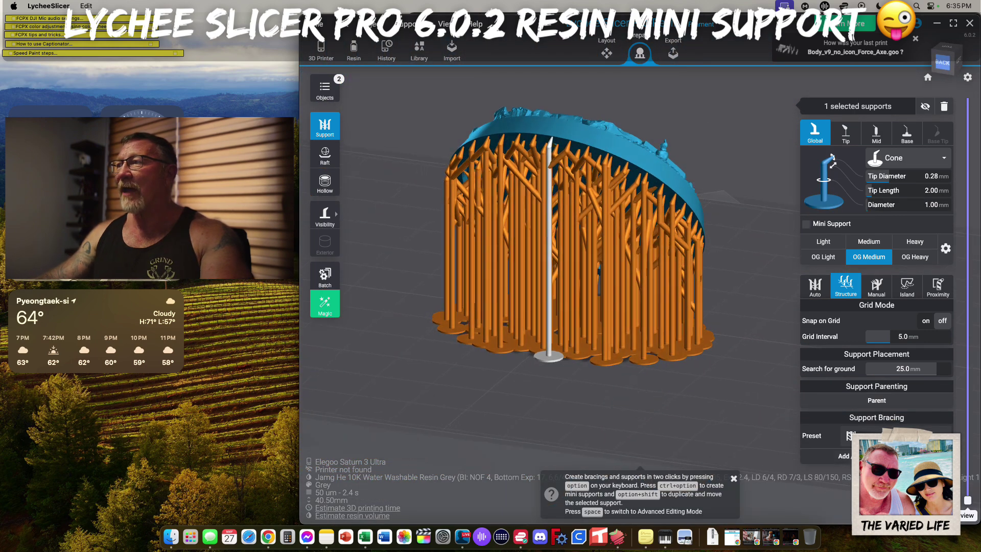
{"action": "left_click_drag", "start_coordinate": [387, 94], "coordinate": [743, 415]}
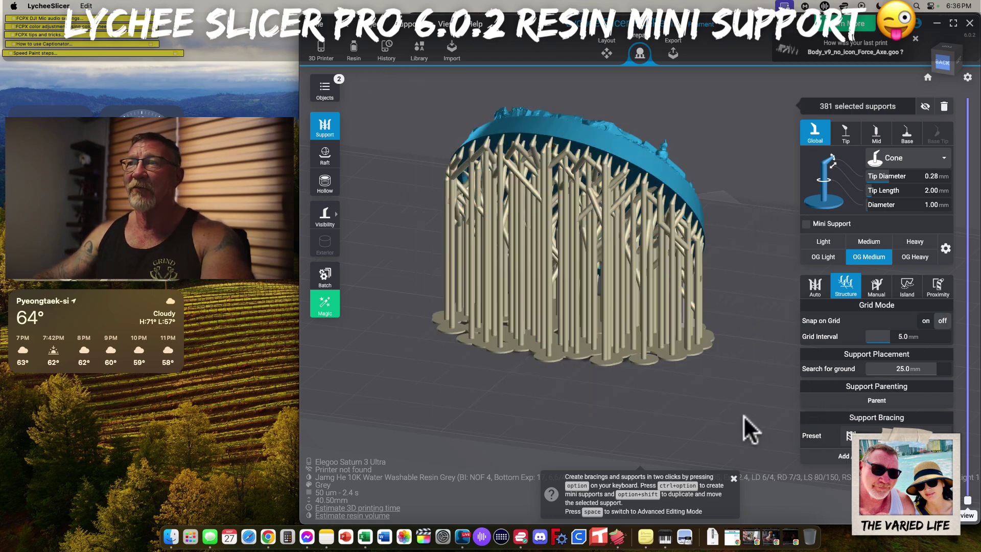
{"action": "right_click_drag", "start_coordinate": [728, 415], "coordinate": [722, 438]}
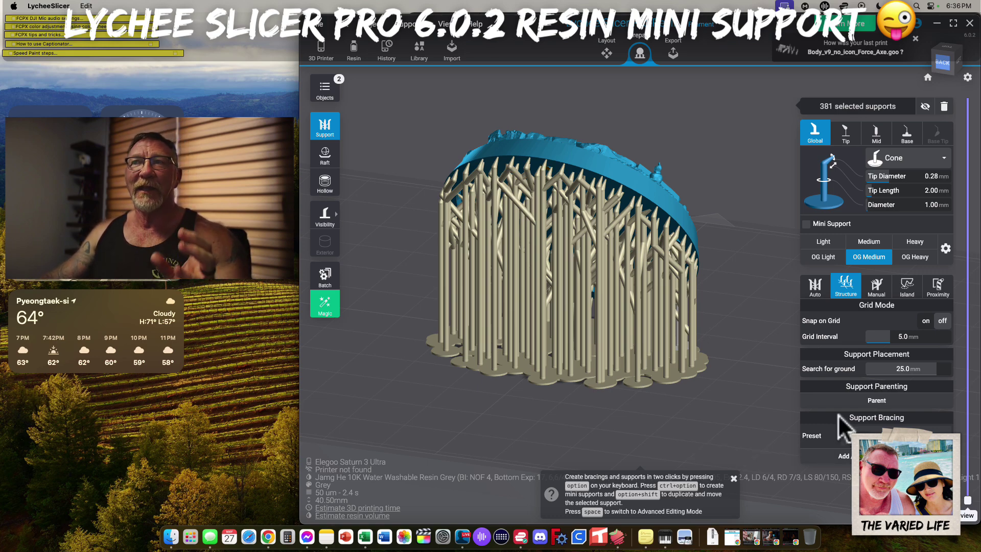
{"action": "left_click", "coordinate": [942, 434]}
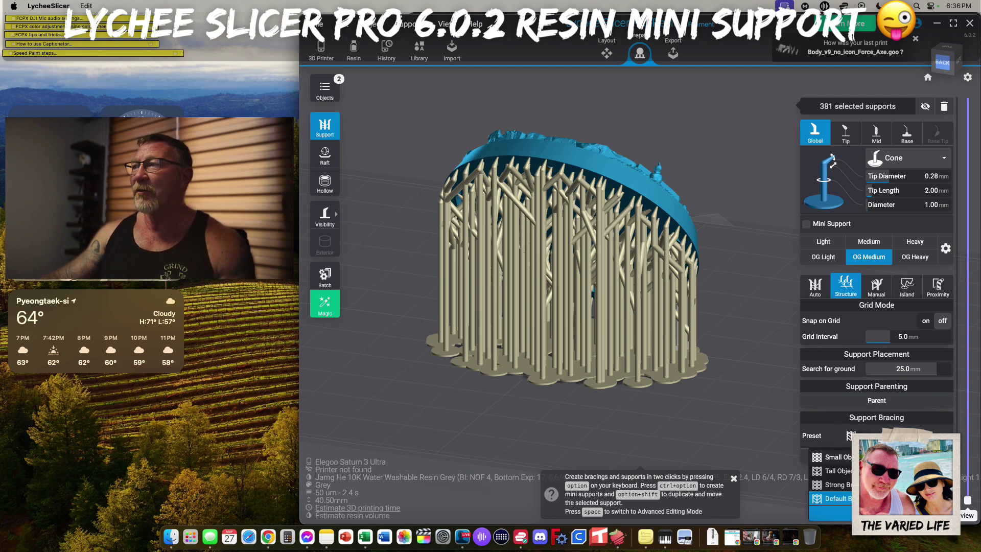
{"action": "left_click", "coordinate": [841, 500]}
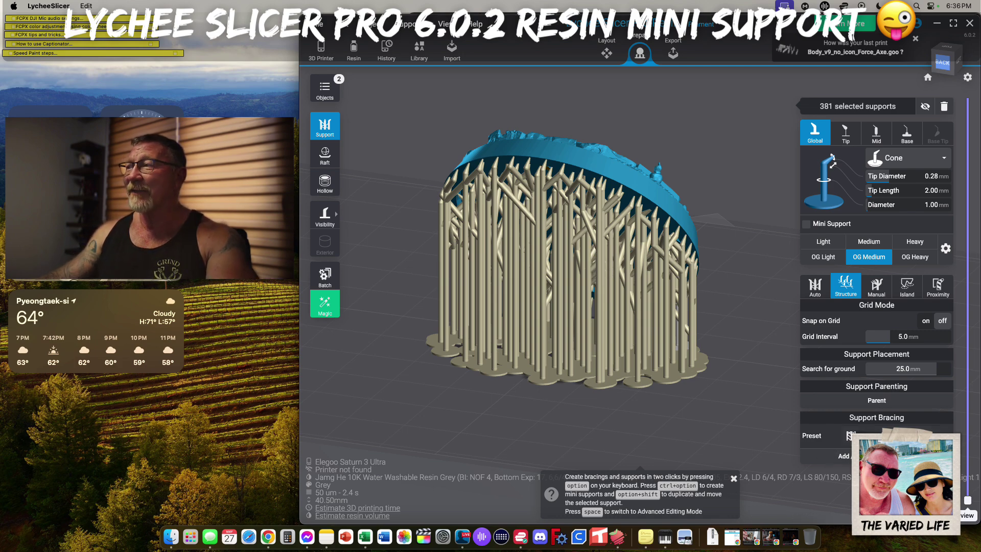
{"action": "left_click", "coordinate": [869, 456]}
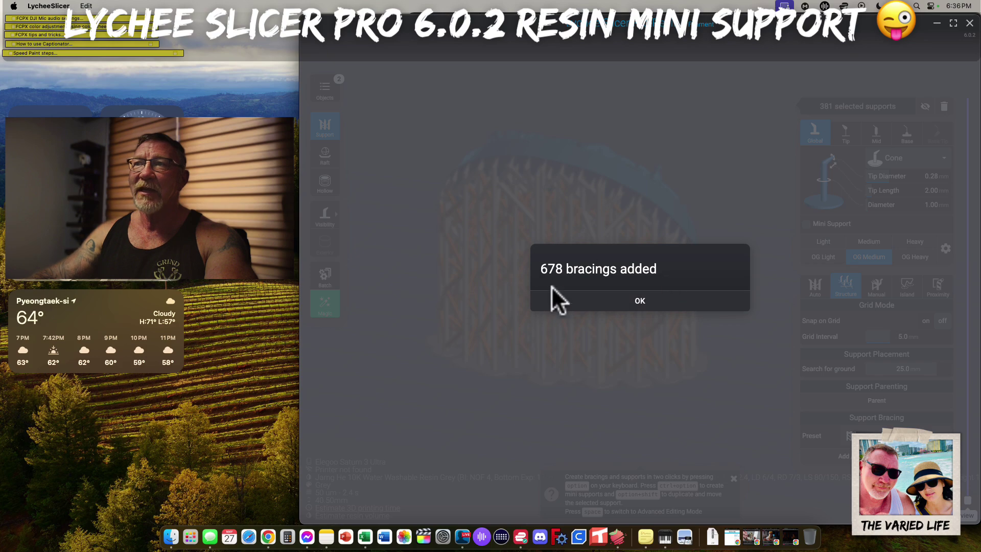
{"action": "left_click", "coordinate": [642, 304]}
{"action": "left_click_drag", "start_coordinate": [549, 412], "coordinate": [633, 386]}
{"action": "left_click_drag", "start_coordinate": [592, 348], "coordinate": [469, 415]}
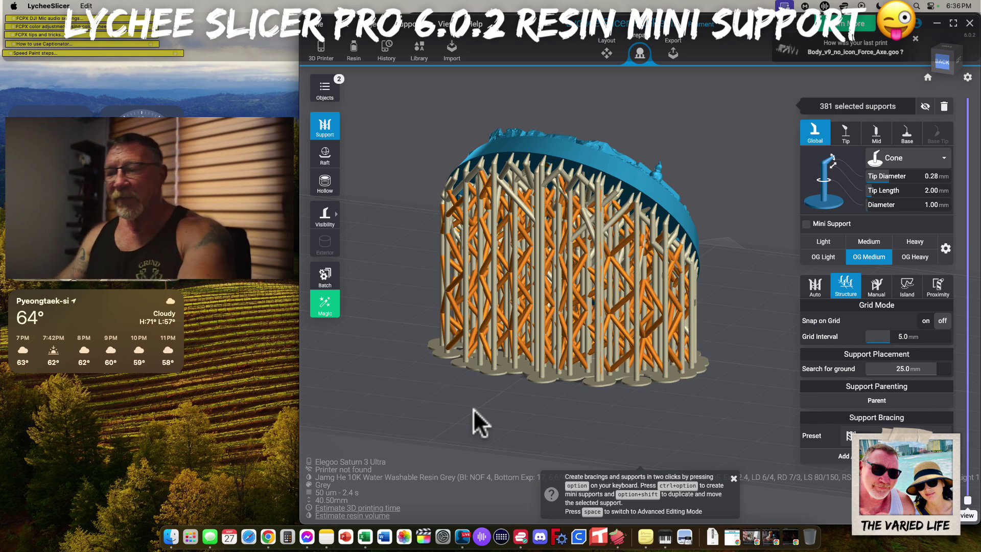
- Undo the default bracings and brace all of the base's supports with the small-object preset instead
{"action": "left_click", "coordinate": [473, 409]}
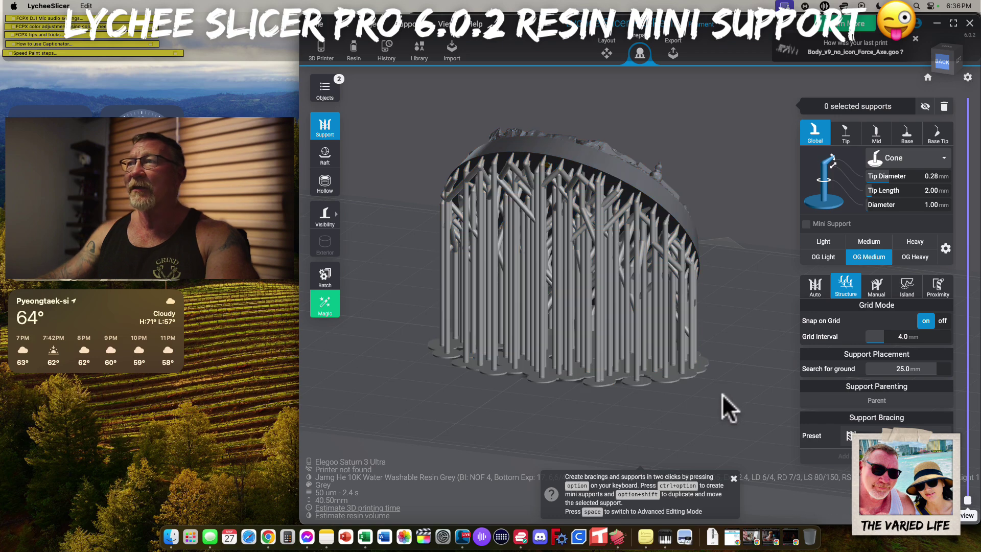
{"action": "middle_click_drag", "start_coordinate": [674, 389], "coordinate": [654, 358]}
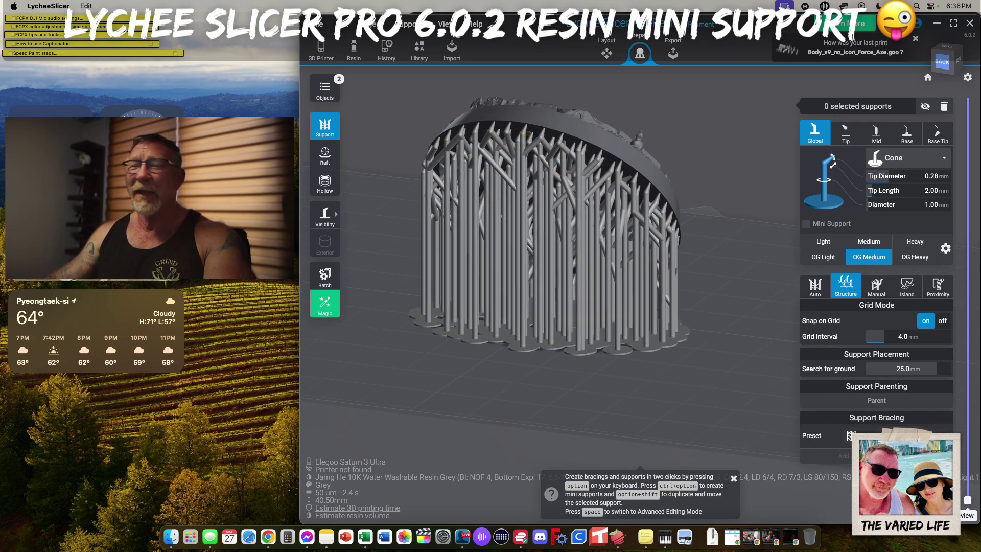
{"action": "left_click", "coordinate": [942, 434]}
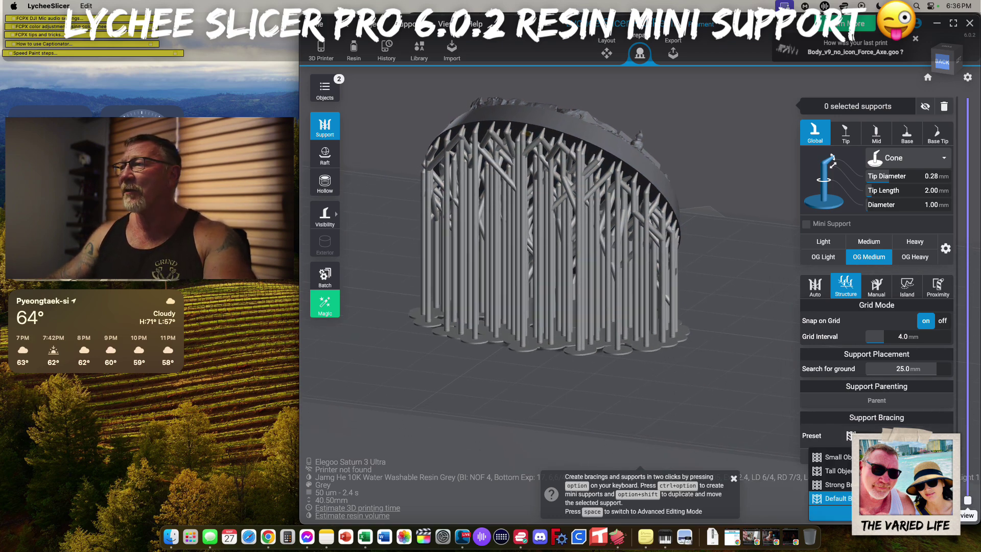
{"action": "left_click", "coordinate": [841, 459]}
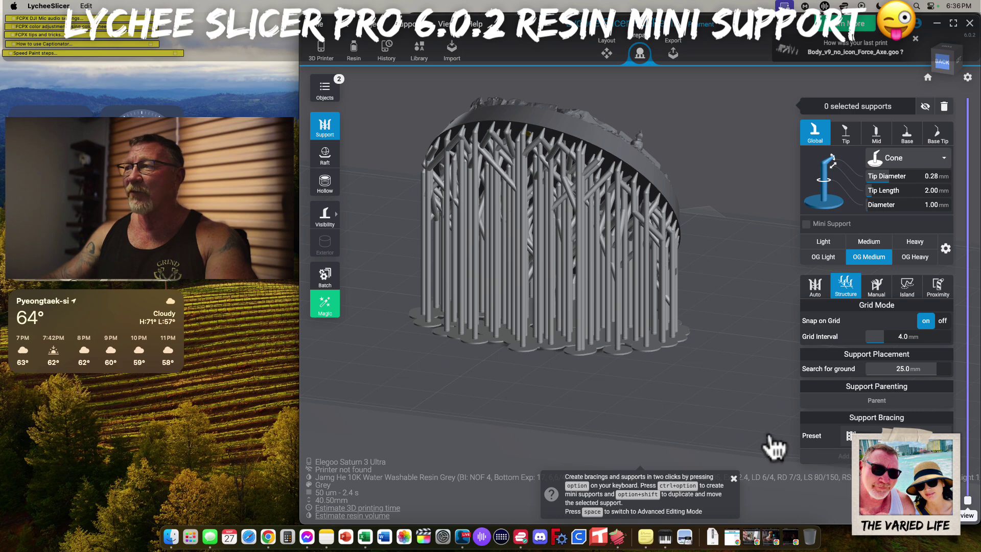
{"action": "left_click_drag", "start_coordinate": [384, 92], "coordinate": [756, 420]}
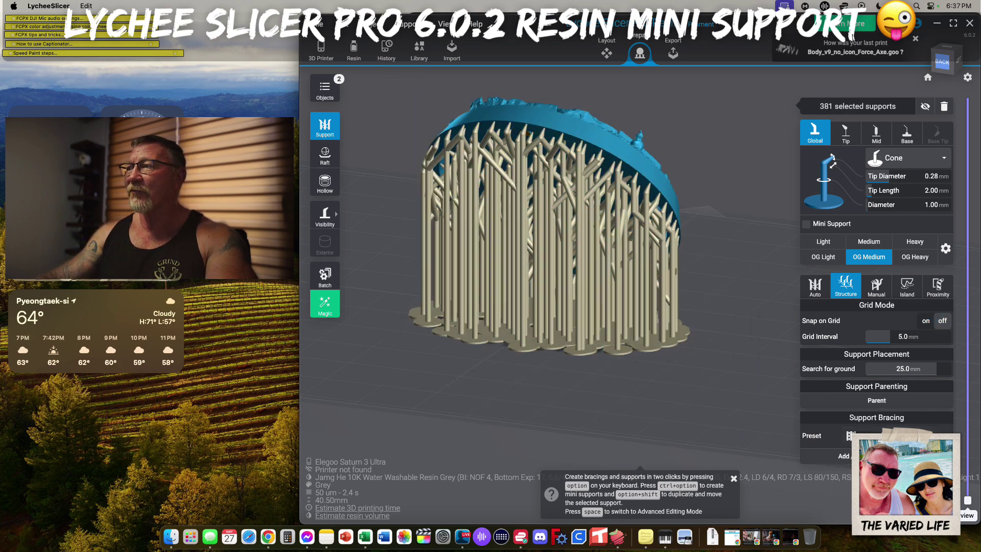
{"action": "left_click", "coordinate": [844, 456]}
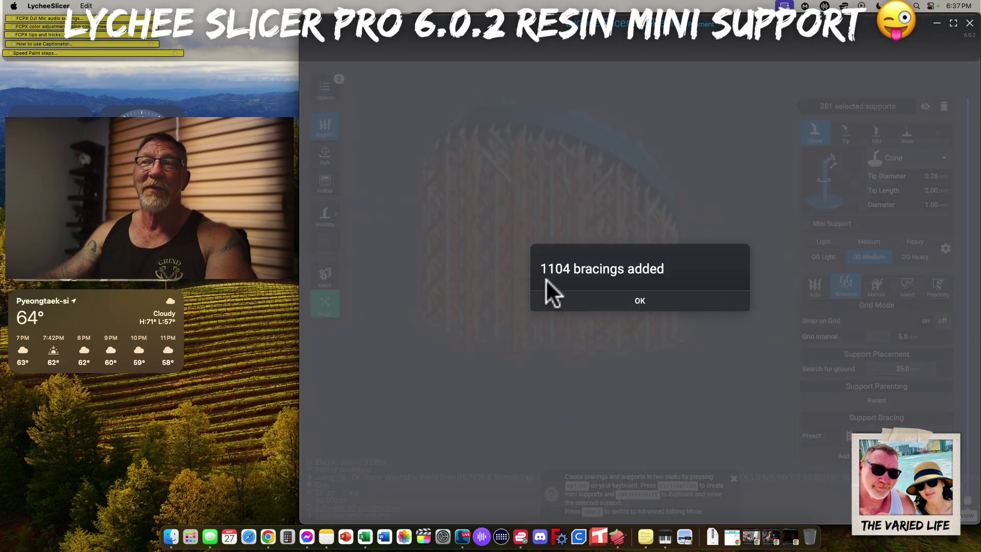
{"action": "left_click", "coordinate": [586, 302]}
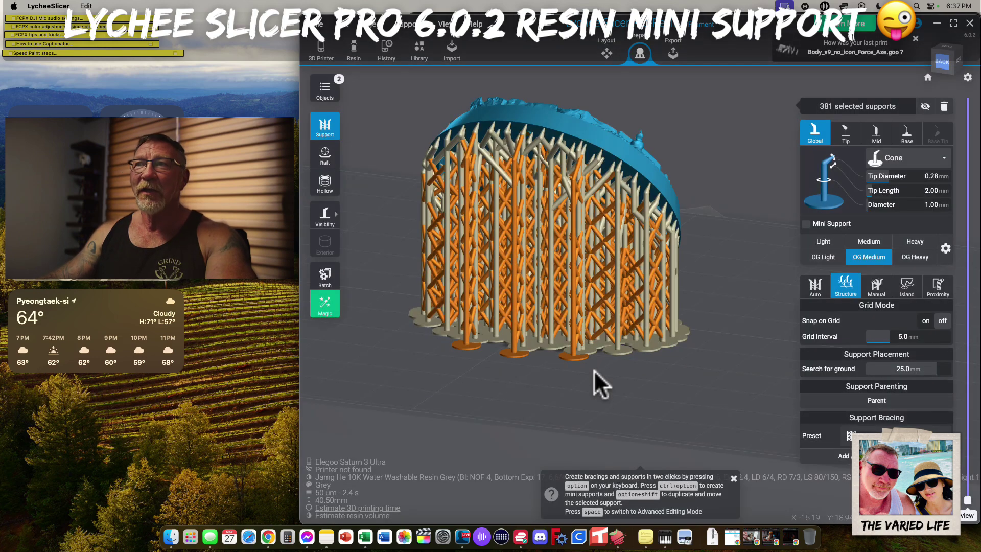
{"action": "mouse_move", "coordinate": [572, 392]}
{"action": "left_mouse_down"}
{"action": "mouse_move", "coordinate": [528, 324]}
{"action": "mouse_move", "coordinate": [537, 248]}
{"action": "mouse_move", "coordinate": [578, 229]}
{"action": "mouse_move", "coordinate": [472, 332]}
{"action": "mouse_move", "coordinate": [428, 349]}
{"action": "mouse_move", "coordinate": [440, 385]}
{"action": "mouse_move", "coordinate": [563, 369]}
{"action": "mouse_move", "coordinate": [576, 377]}
{"action": "left_mouse_up"}
{"action": "right_click_drag", "start_coordinate": [576, 377], "coordinate": [586, 391]}
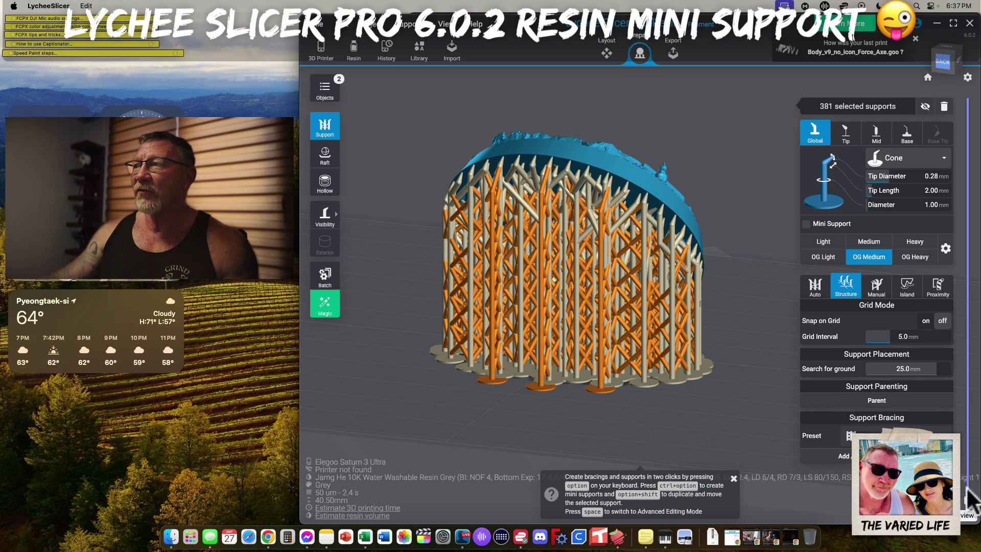
- Undo the small-object bracings and brace all of the base's supports with the default preset again
{"action": "left_click", "coordinate": [898, 436]}
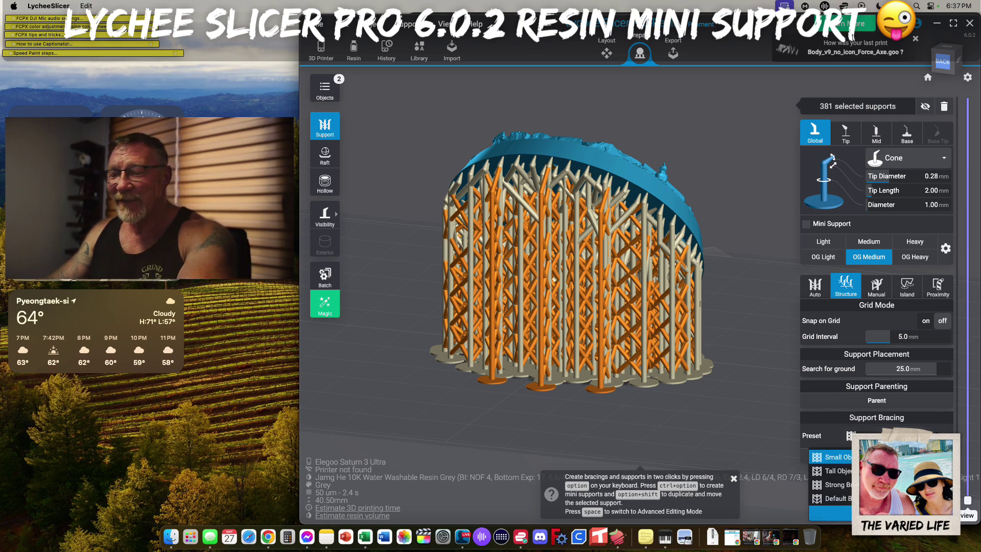
{"action": "key", "text": "super+z"}
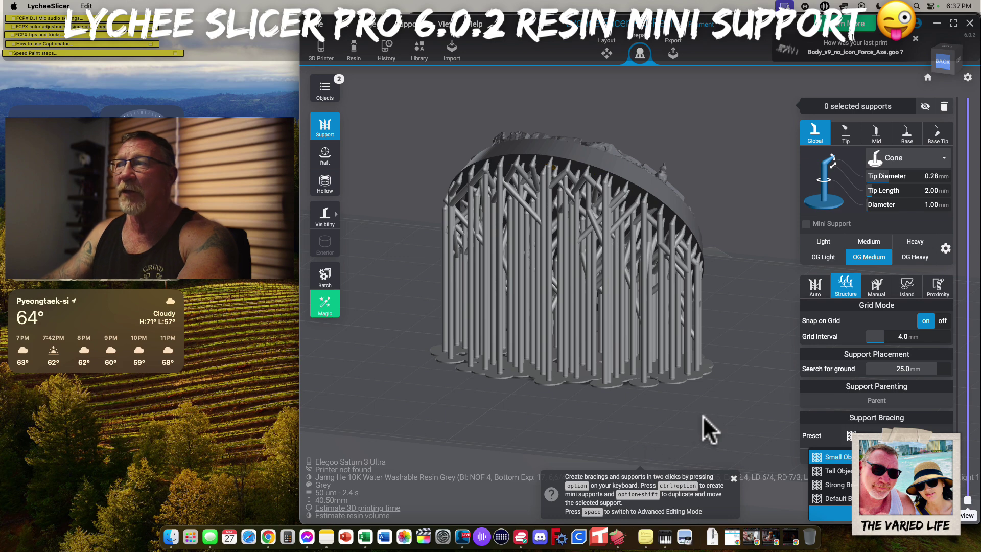
{"action": "left_click", "coordinate": [830, 508]}
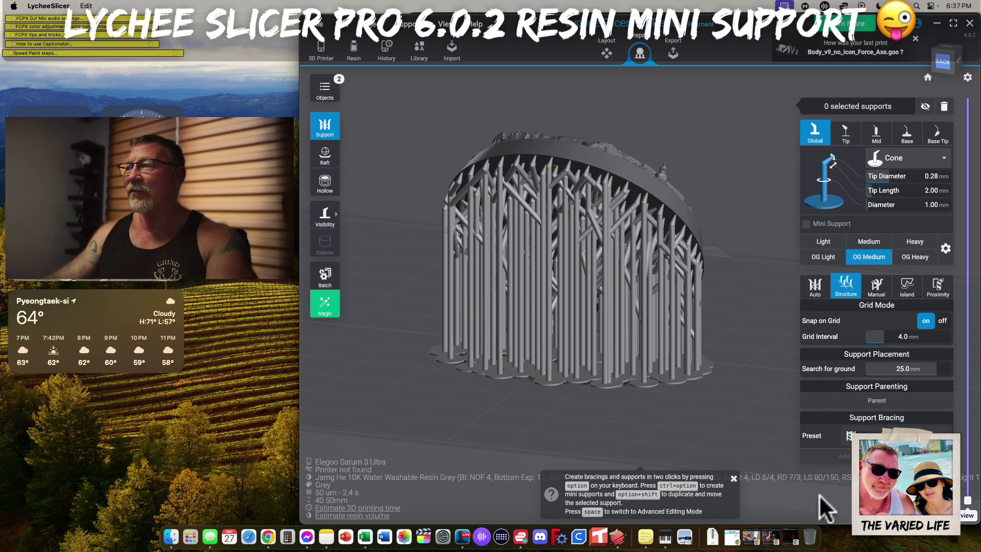
{"action": "left_click_drag", "start_coordinate": [694, 404], "coordinate": [735, 353]}
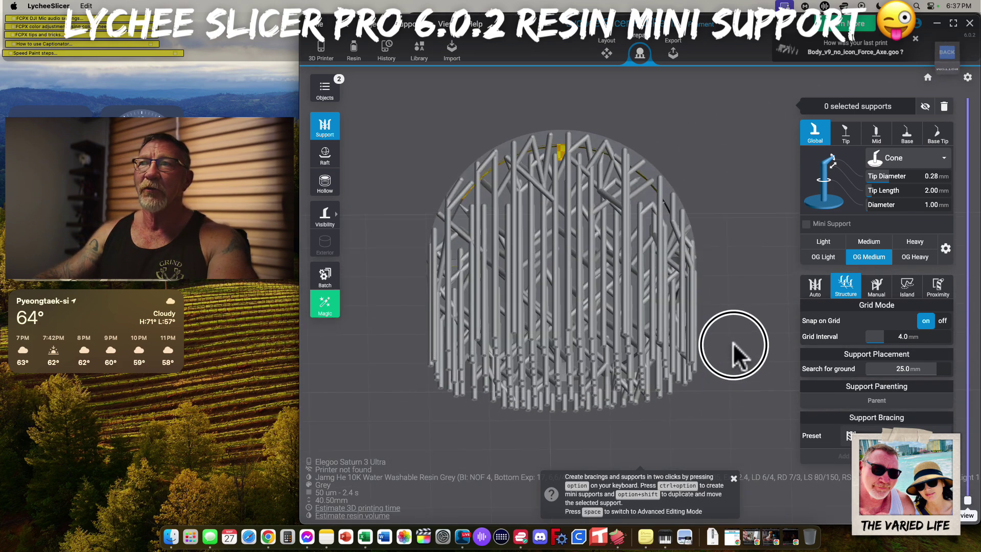
{"action": "left_click_drag", "start_coordinate": [408, 109], "coordinate": [734, 434]}
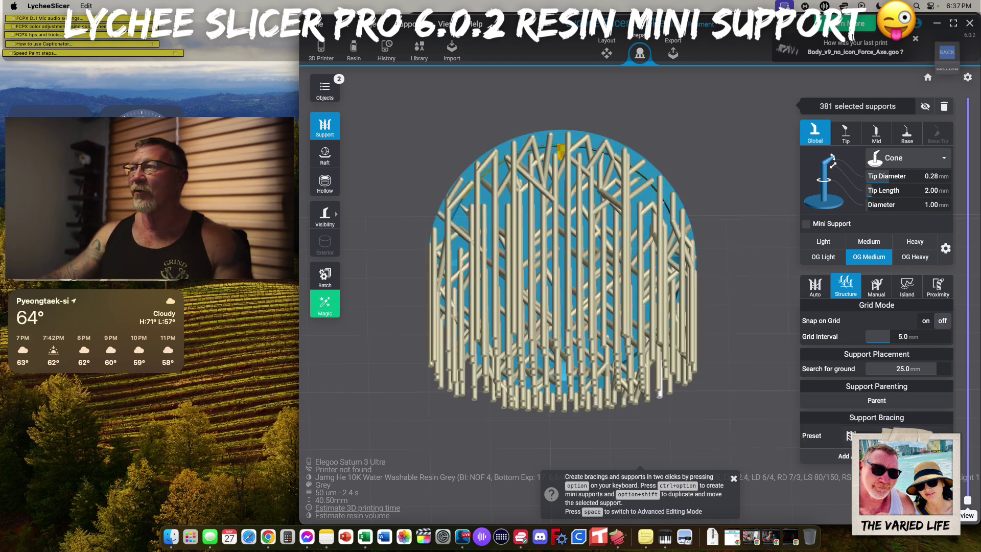
{"action": "left_click", "coordinate": [875, 456]}
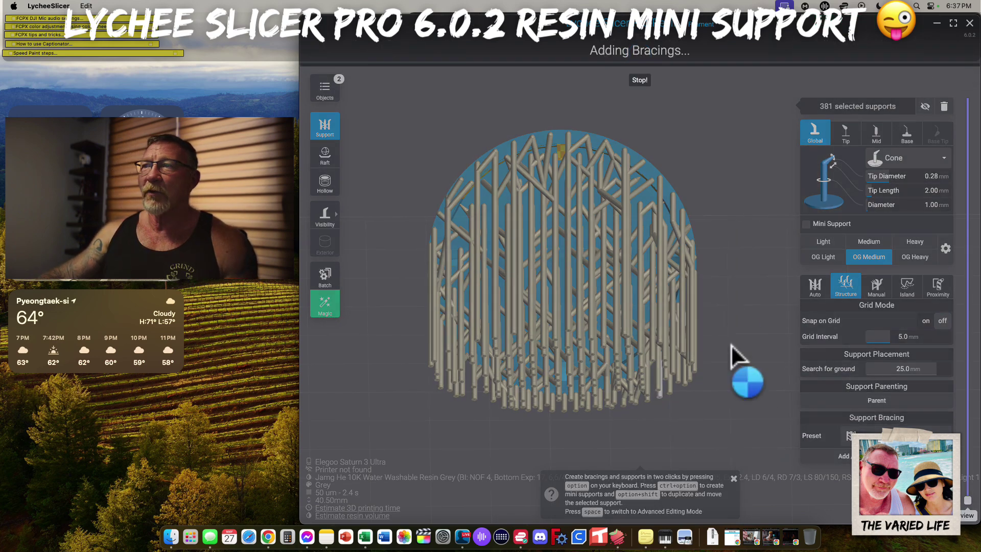
{"action": "left_click", "coordinate": [624, 307]}
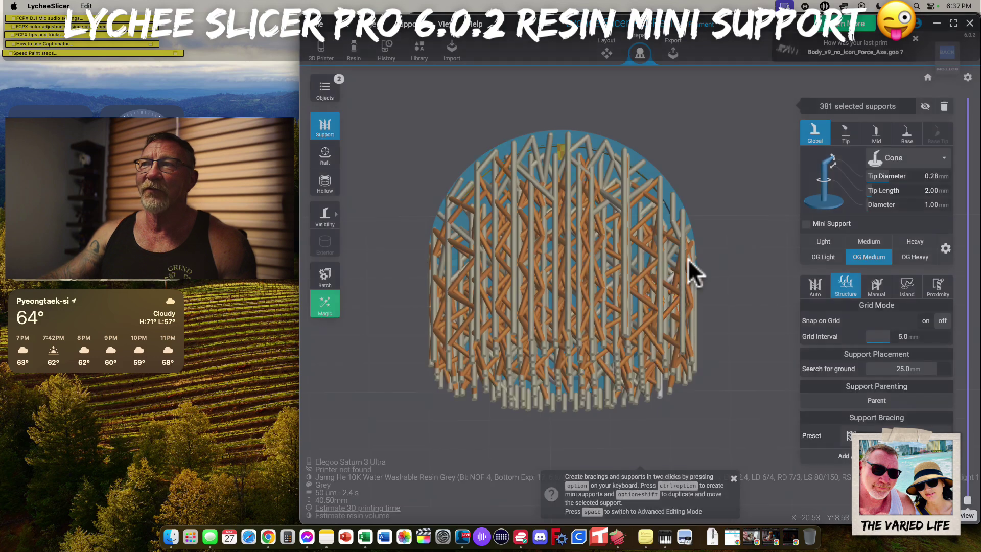
{"action": "left_click_drag", "start_coordinate": [734, 225], "coordinate": [664, 302]}
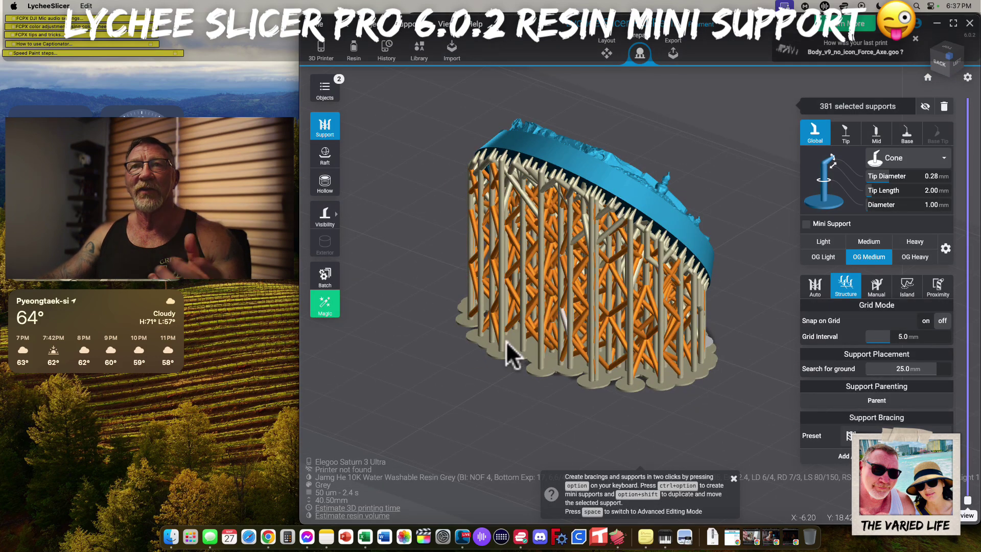
{"action": "mouse_move", "coordinate": [751, 395]}
{"action": "left_mouse_down"}
{"action": "mouse_move", "coordinate": [576, 404]}
{"action": "mouse_move", "coordinate": [494, 357]}
{"action": "mouse_move", "coordinate": [434, 374]}
{"action": "mouse_move", "coordinate": [665, 388]}
{"action": "mouse_move", "coordinate": [536, 394]}
{"action": "mouse_move", "coordinate": [587, 459]}
{"action": "mouse_move", "coordinate": [588, 373]}
{"action": "mouse_move", "coordinate": [732, 395]}
{"action": "left_mouse_up"}
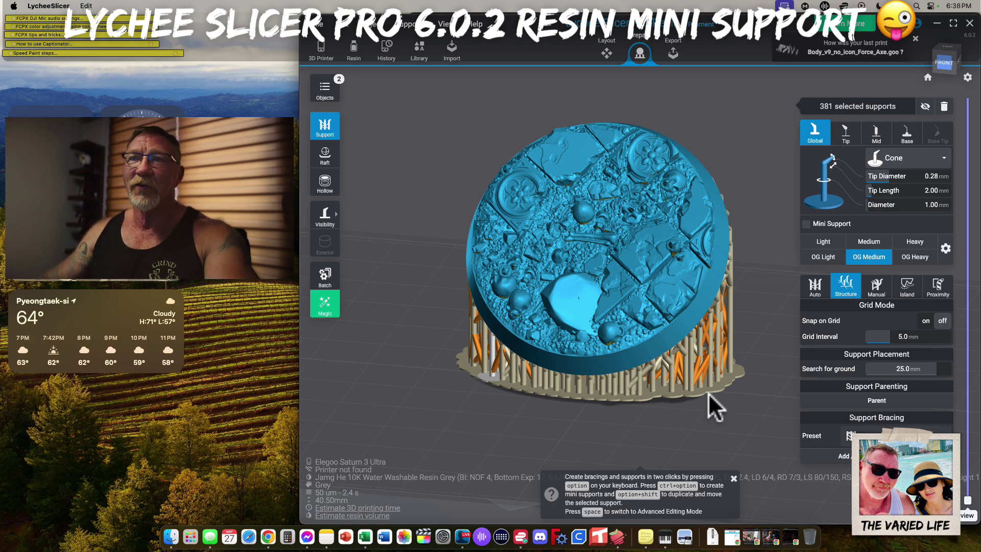
- Try an open lattice raft linking the support feet beneath the base and inspect it from behind
{"action": "left_click_drag", "start_coordinate": [724, 118], "coordinate": [716, 179]}
{"action": "scroll", "coordinate": [638, 279], "scroll_direction": "down", "scroll_amount": 3}
{"action": "left_click_drag", "start_coordinate": [633, 266], "coordinate": [518, 358]}
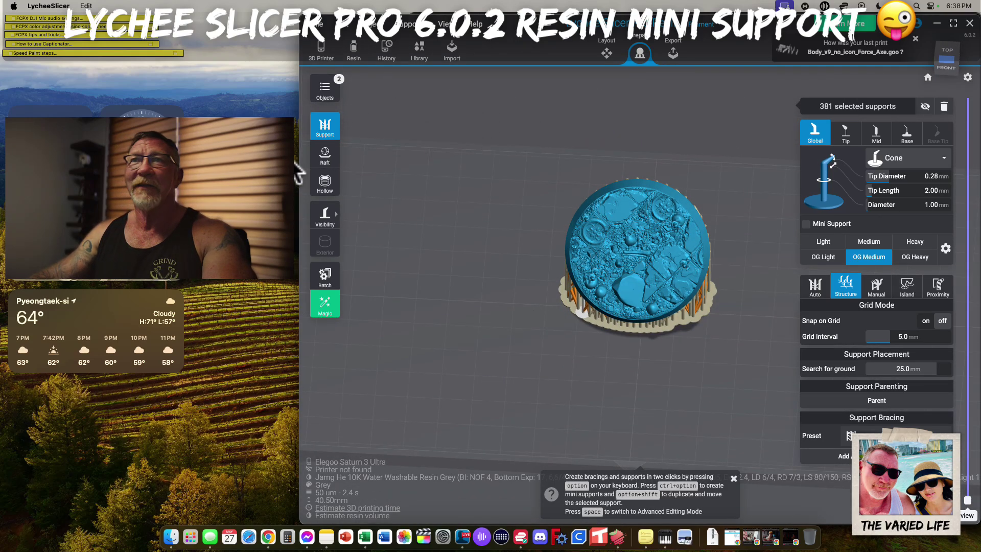
{"action": "left_click", "coordinate": [325, 156]}
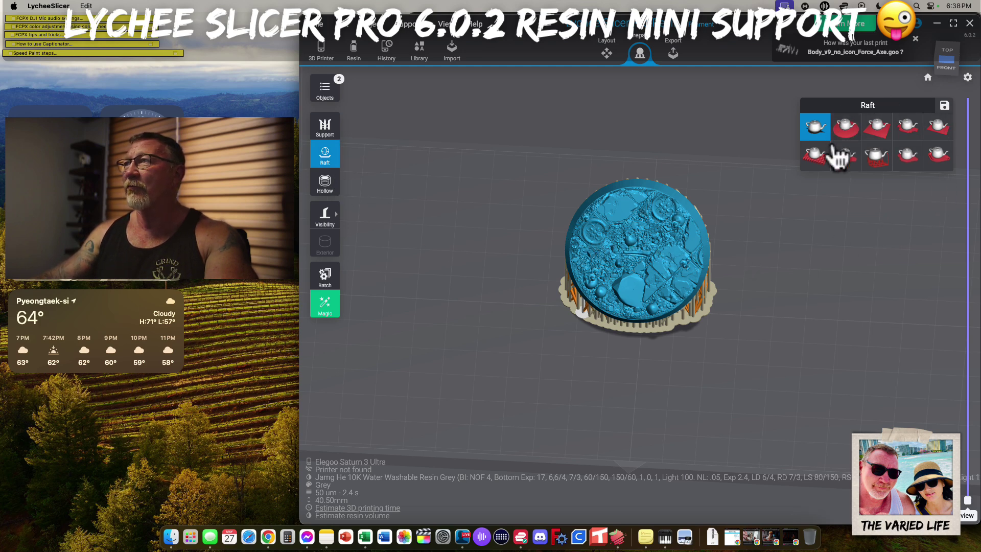
{"action": "left_click", "coordinate": [878, 158]}
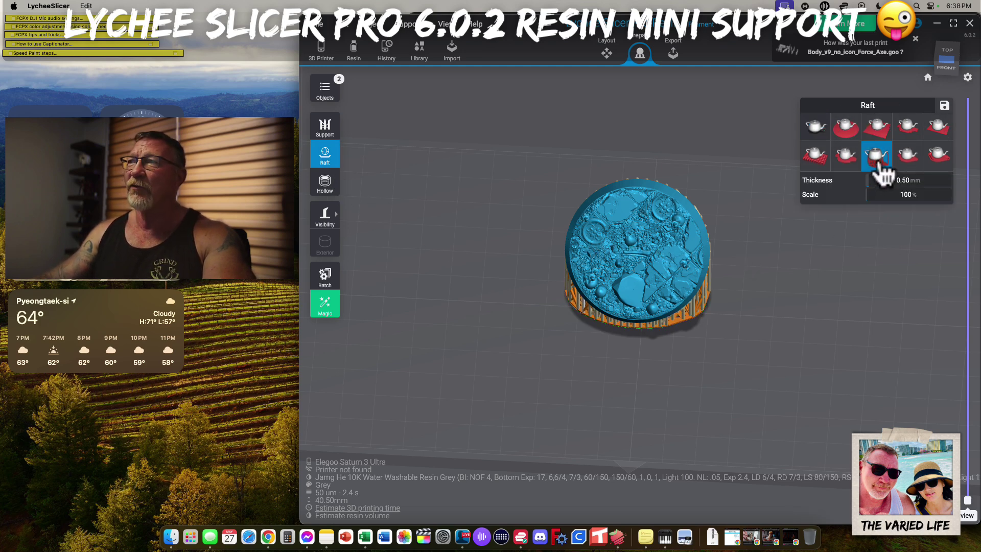
{"action": "left_click_drag", "start_coordinate": [762, 317], "coordinate": [641, 344]}
{"action": "scroll", "coordinate": [642, 340], "scroll_direction": "up", "scroll_amount": 5}
{"action": "scroll", "coordinate": [640, 322], "scroll_direction": "up", "scroll_amount": 1}
{"action": "left_click_drag", "start_coordinate": [727, 311], "coordinate": [693, 276]}
{"action": "right_click_drag", "start_coordinate": [659, 304], "coordinate": [814, 347]}
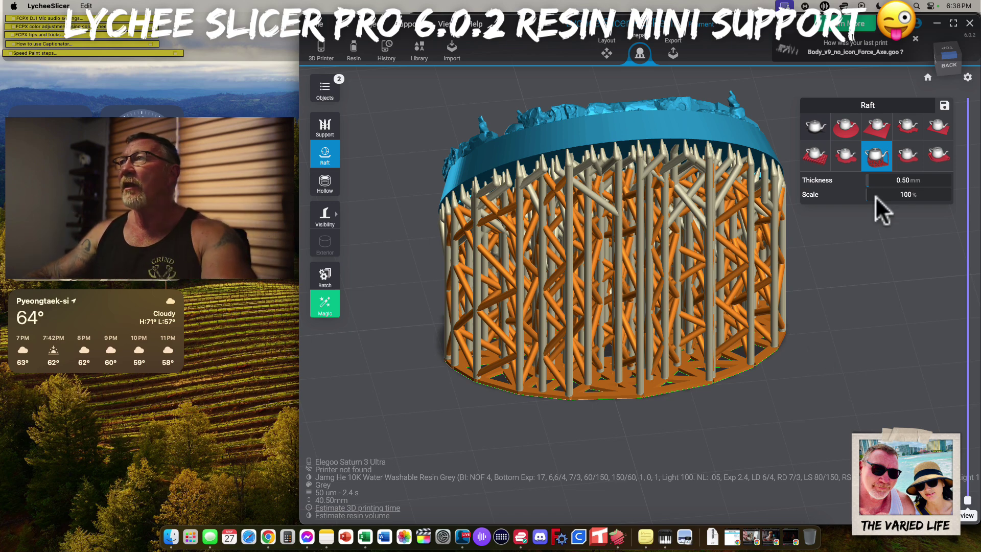
- Apply a Shape Wall raft with base override beneath the base's supports, inspect it, and return to support editing
{"action": "left_click", "coordinate": [936, 160]}
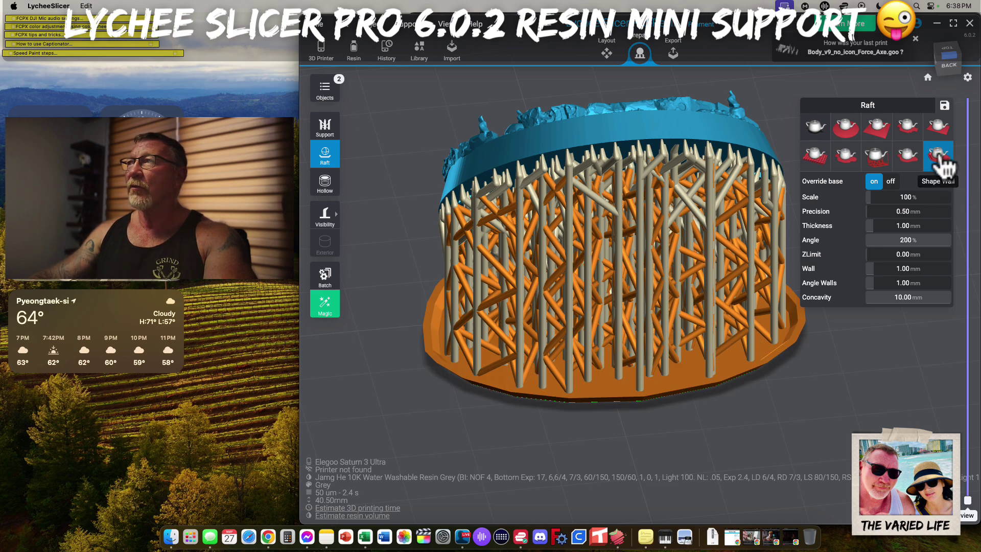
{"action": "left_click_drag", "start_coordinate": [397, 427], "coordinate": [683, 403]}
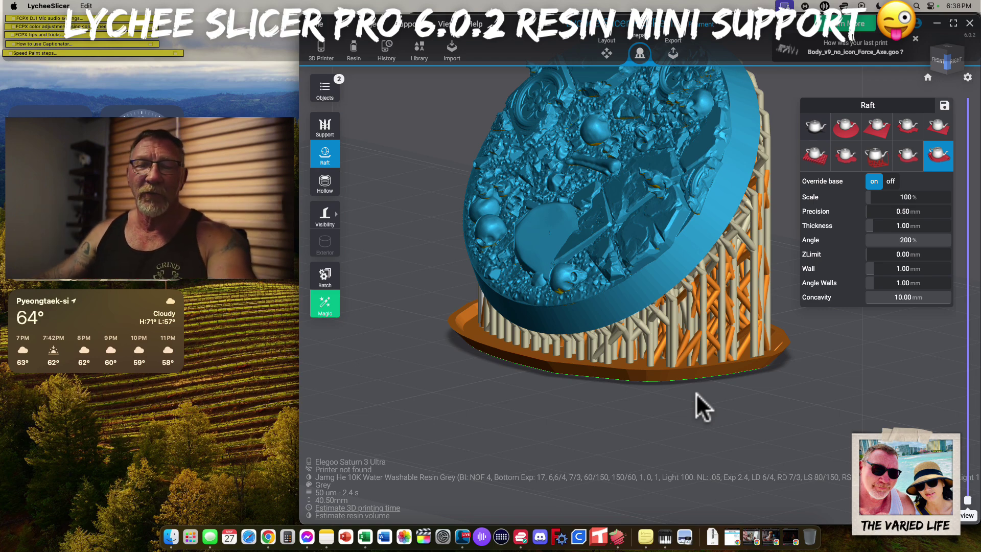
{"action": "left_click_drag", "start_coordinate": [711, 413], "coordinate": [708, 422]}
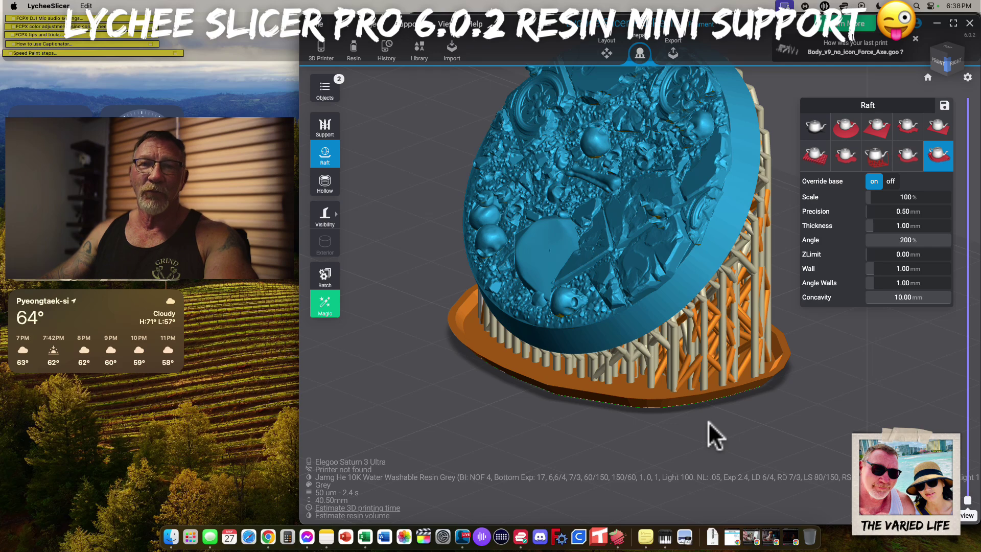
{"action": "right_click_drag", "start_coordinate": [725, 423], "coordinate": [688, 433]}
{"action": "left_click_drag", "start_coordinate": [746, 421], "coordinate": [774, 429]}
{"action": "scroll", "coordinate": [775, 422], "scroll_direction": "down", "scroll_amount": 3}
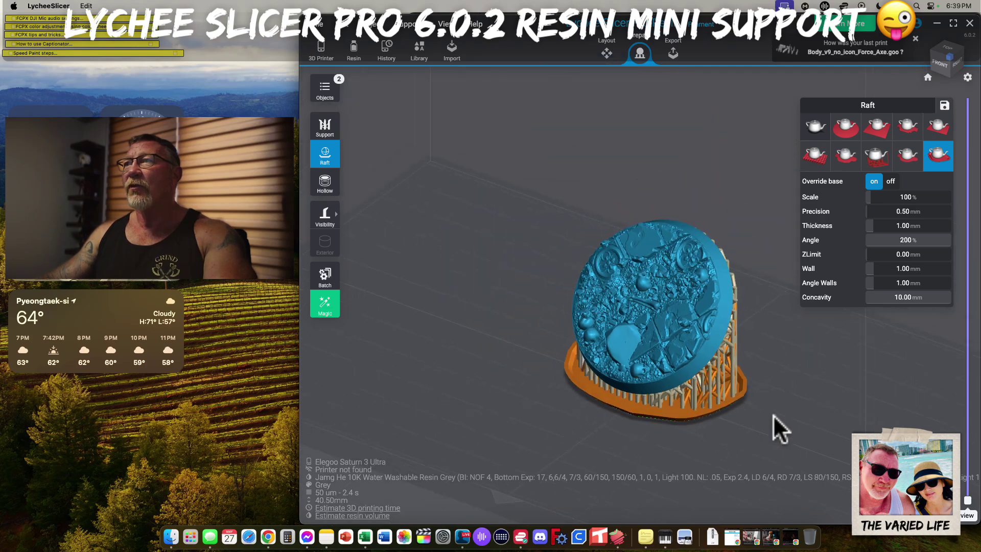
{"action": "left_click_drag", "start_coordinate": [802, 389], "coordinate": [740, 301]}
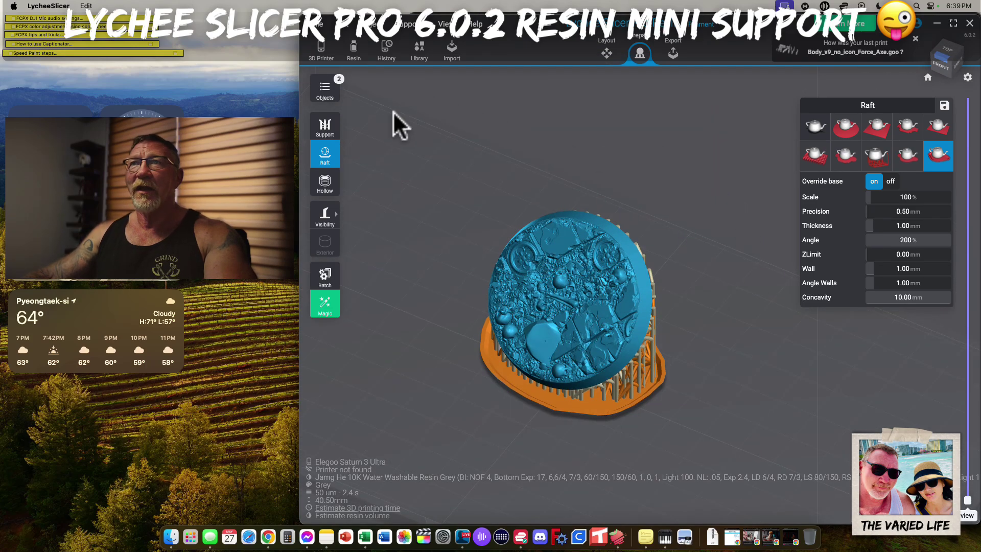
{"action": "left_click", "coordinate": [327, 128]}
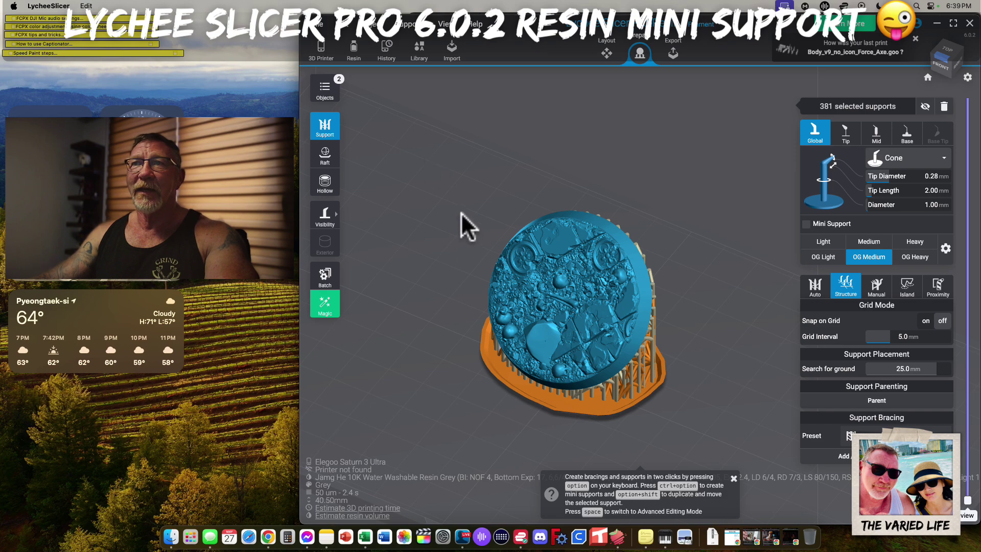
{"action": "left_click_drag", "start_coordinate": [531, 361], "coordinate": [666, 404]}
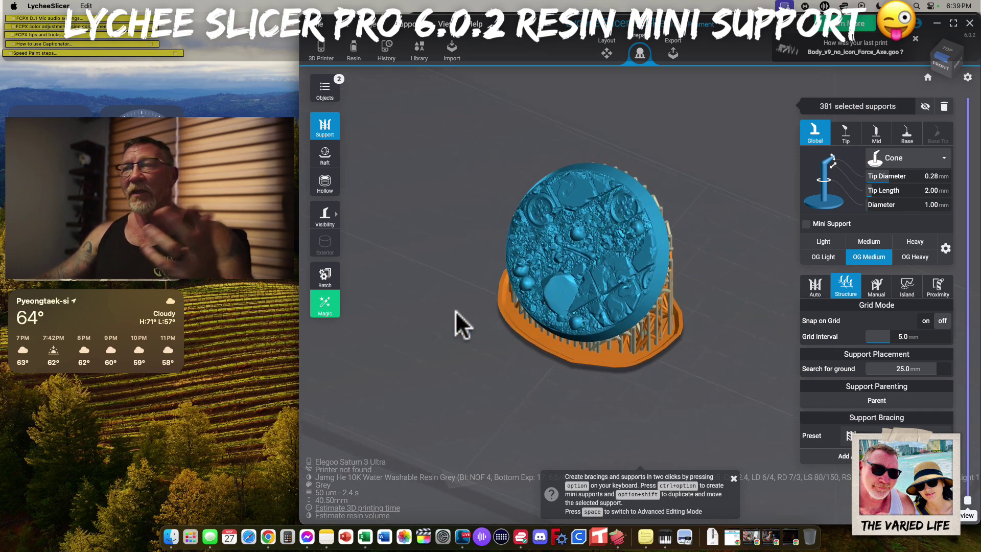
- Save the scene under a new file as a Lychee Slicer Scene
{"action": "left_click", "coordinate": [319, 24]}
{"action": "mouse_move", "coordinate": [348, 107]}
{"action": "mouse_move", "coordinate": [345, 148]}
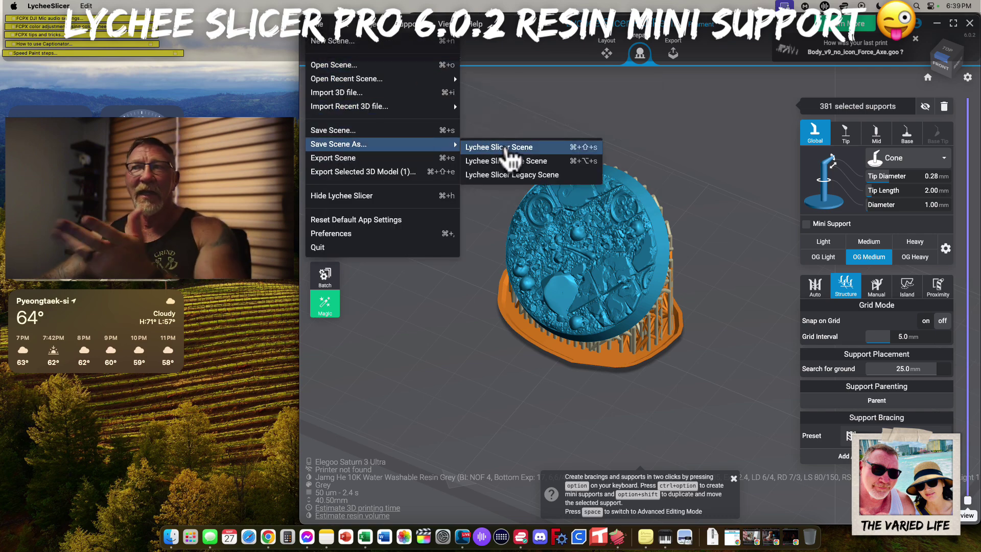
{"action": "left_click", "coordinate": [509, 148]}
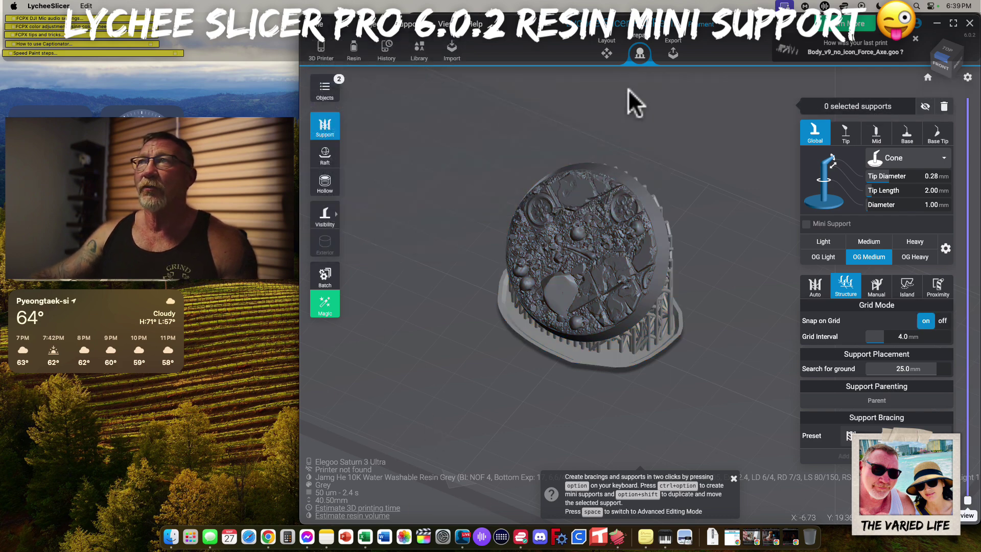
- Switch to layout and duplicate the supported base into five copies without auto-arranging them
{"action": "left_click", "coordinate": [606, 53]}
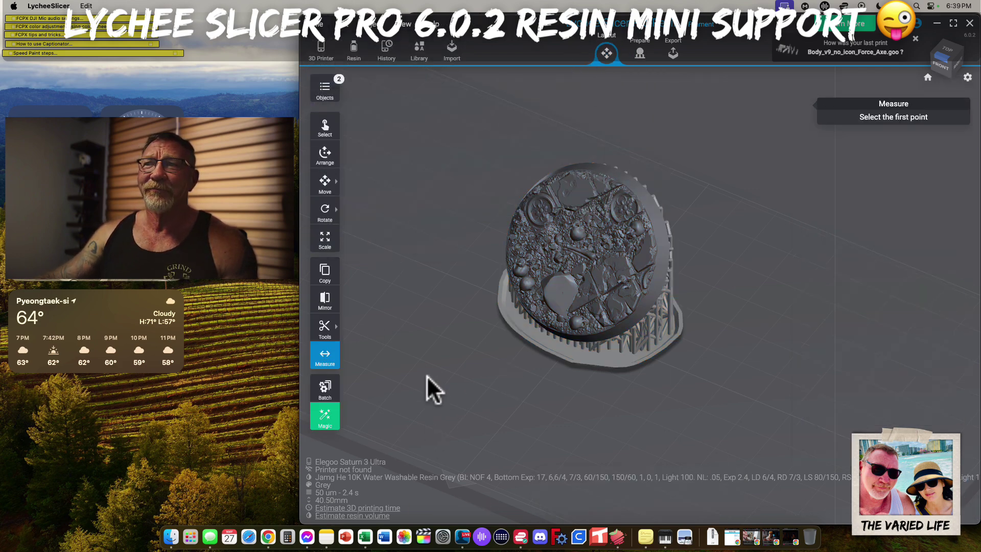
{"action": "left_click", "coordinate": [596, 207]}
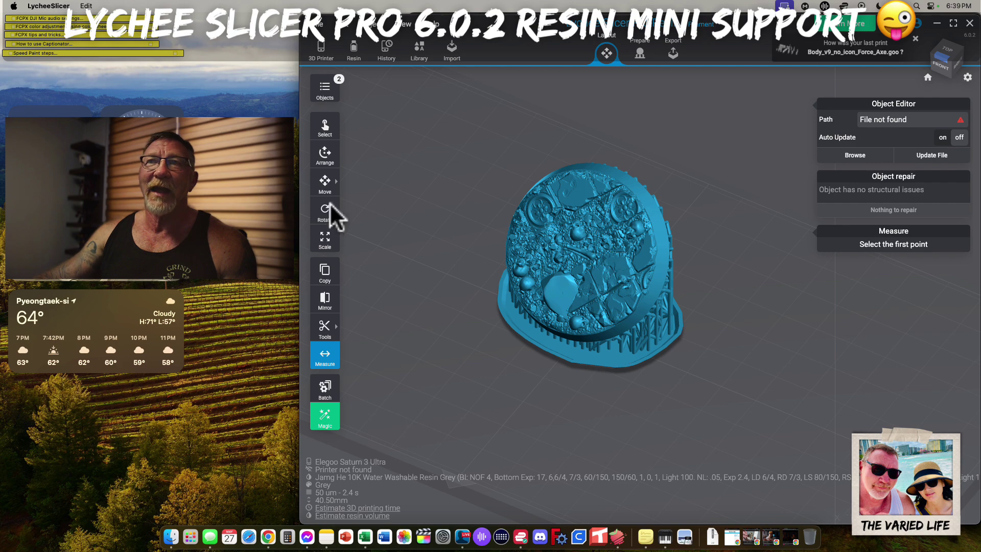
{"action": "left_click", "coordinate": [325, 274]}
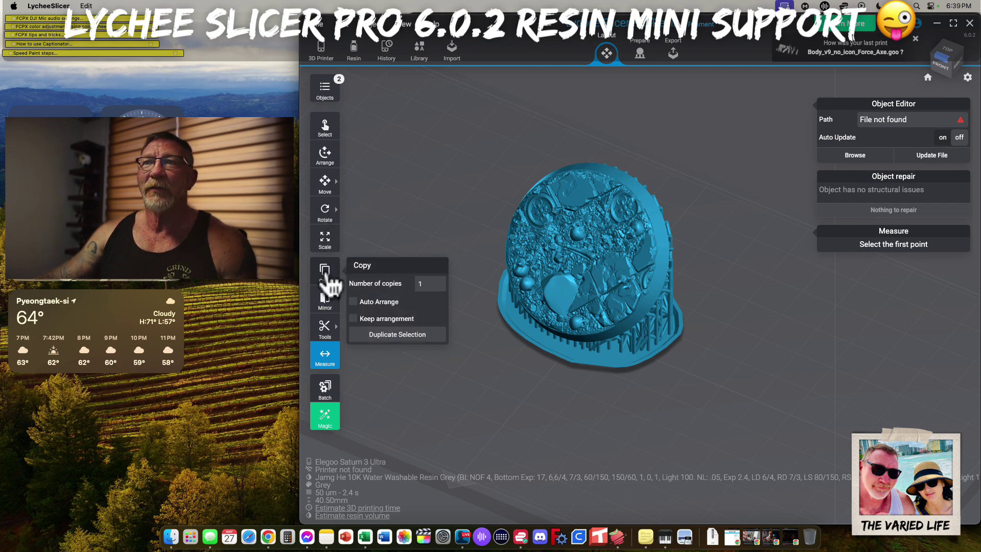
{"action": "left_click", "coordinate": [443, 279]}
{"action": "left_click", "coordinate": [443, 278]}
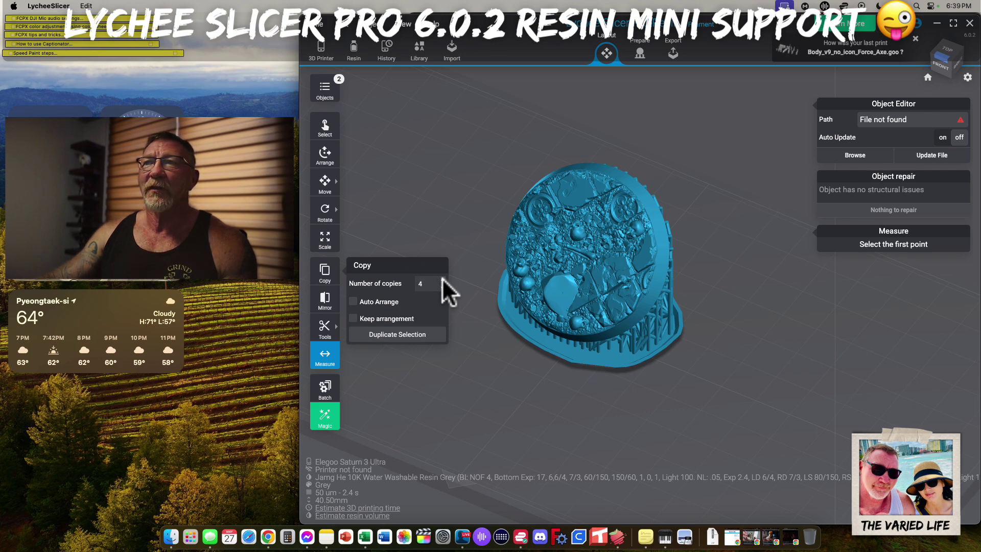
{"action": "left_click", "coordinate": [401, 337]}
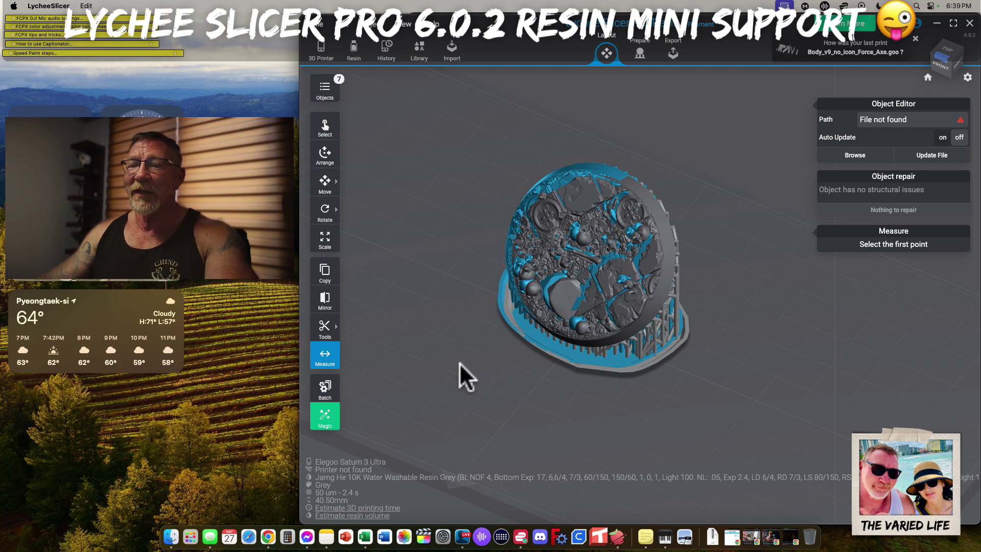
- Spread the overlapping base copies by hand into two rows across the build plate
{"action": "scroll", "coordinate": [461, 348], "scroll_direction": "down", "scroll_amount": 5}
{"action": "left_click_drag", "start_coordinate": [462, 325], "coordinate": [430, 245]}
{"action": "mouse_move", "coordinate": [568, 278]}
{"action": "left_mouse_down"}
{"action": "mouse_move", "coordinate": [488, 260]}
{"action": "mouse_move", "coordinate": [496, 268]}
{"action": "left_mouse_up"}
{"action": "left_click", "coordinate": [325, 182]}
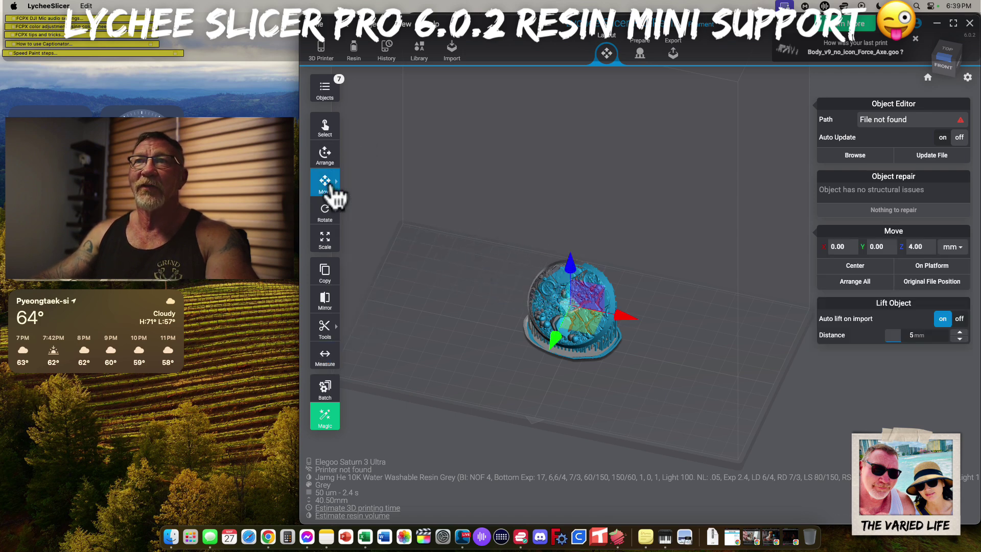
{"action": "left_click_drag", "start_coordinate": [559, 291], "coordinate": [416, 228]}
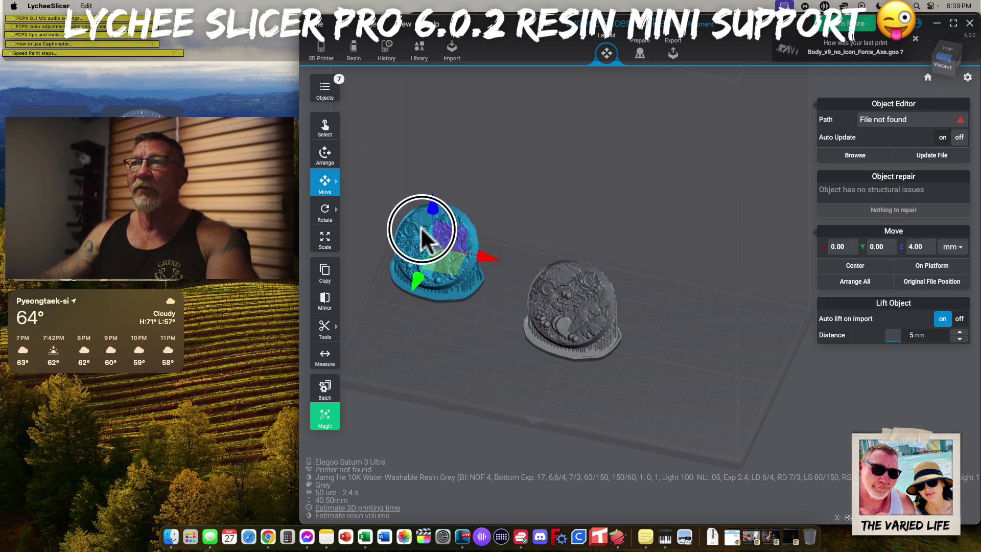
{"action": "left_click_drag", "start_coordinate": [554, 300], "coordinate": [396, 322]}
{"action": "left_click_drag", "start_coordinate": [532, 313], "coordinate": [698, 285]}
{"action": "left_click_drag", "start_coordinate": [576, 303], "coordinate": [692, 376]}
{"action": "left_click_drag", "start_coordinate": [588, 307], "coordinate": [562, 362]}
{"action": "left_click_drag", "start_coordinate": [578, 306], "coordinate": [592, 266]}
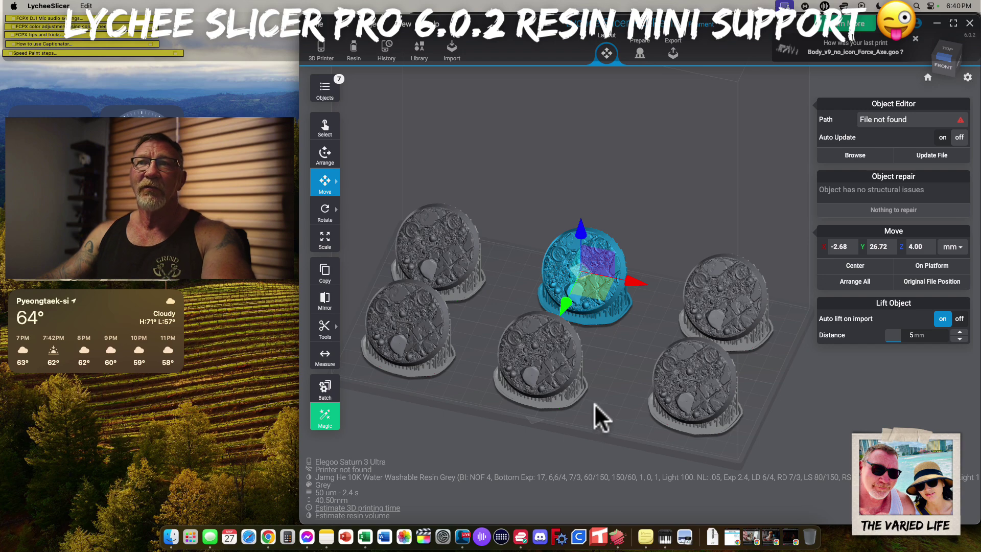
- Undo all manual moves of the base copies and their duplication, leaving the single supported base
{"action": "key", "text": "super+z"}
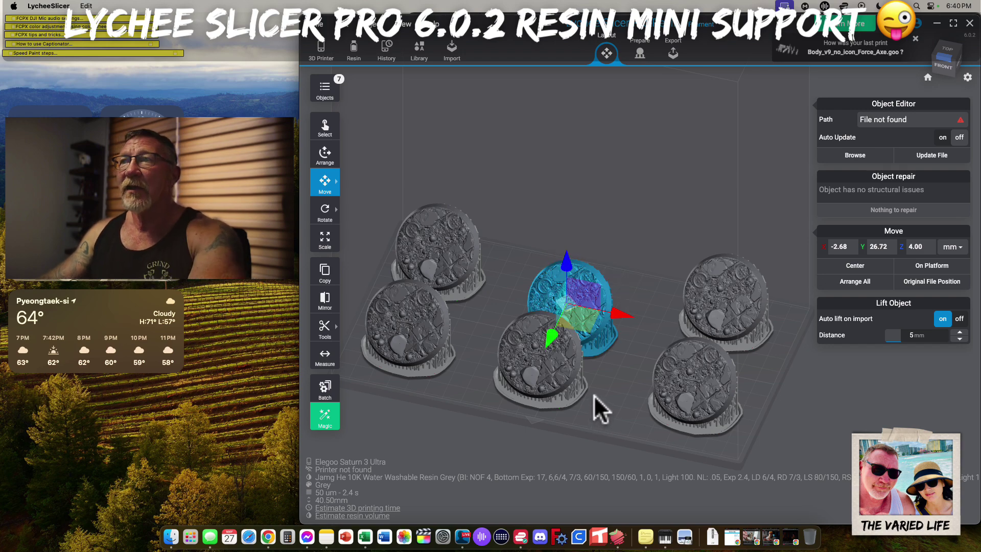
{"action": "key", "text": "super+z"}
{"action": "key", "text": "super+z"}
{"action": "key", "text": "super+z"}
{"action": "key", "text": "super+z"}
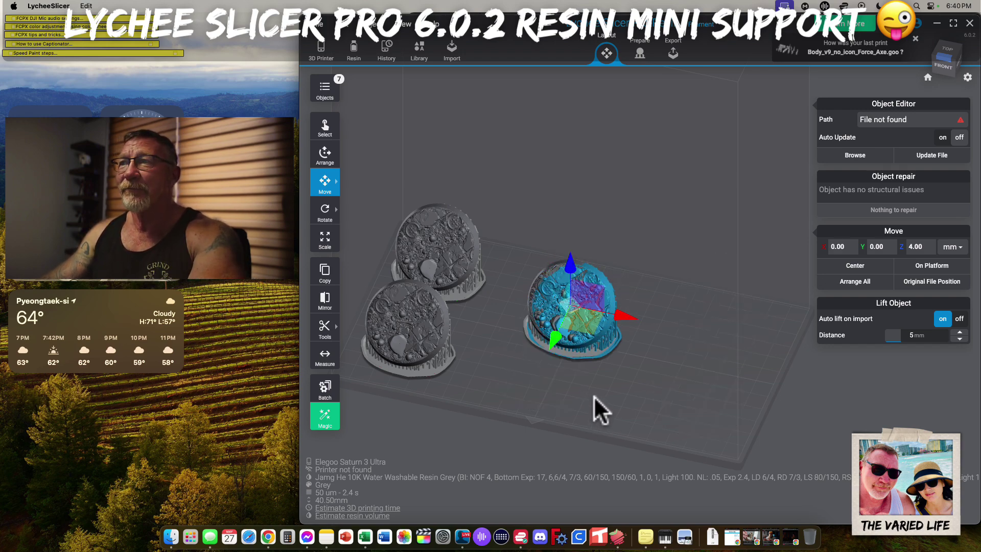
{"action": "key", "text": "super+z"}
{"action": "key", "text": "super+z"}
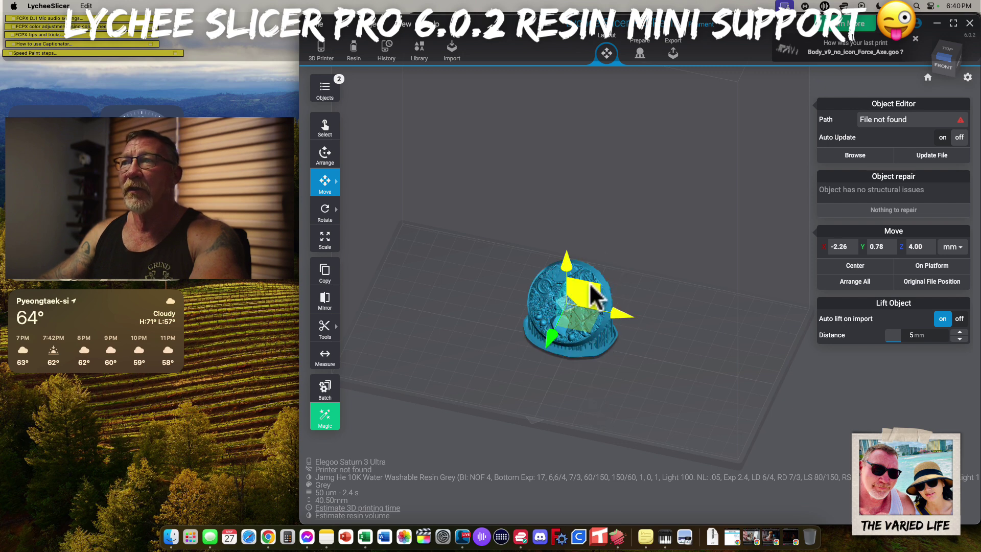
- Reposition the supported base slightly and make three copies of it with Auto Arrange enabled
{"action": "mouse_move", "coordinate": [554, 302]}
{"action": "left_mouse_down"}
{"action": "mouse_move", "coordinate": [539, 303]}
{"action": "mouse_move", "coordinate": [551, 307]}
{"action": "left_mouse_up"}
{"action": "mouse_move", "coordinate": [325, 210]}
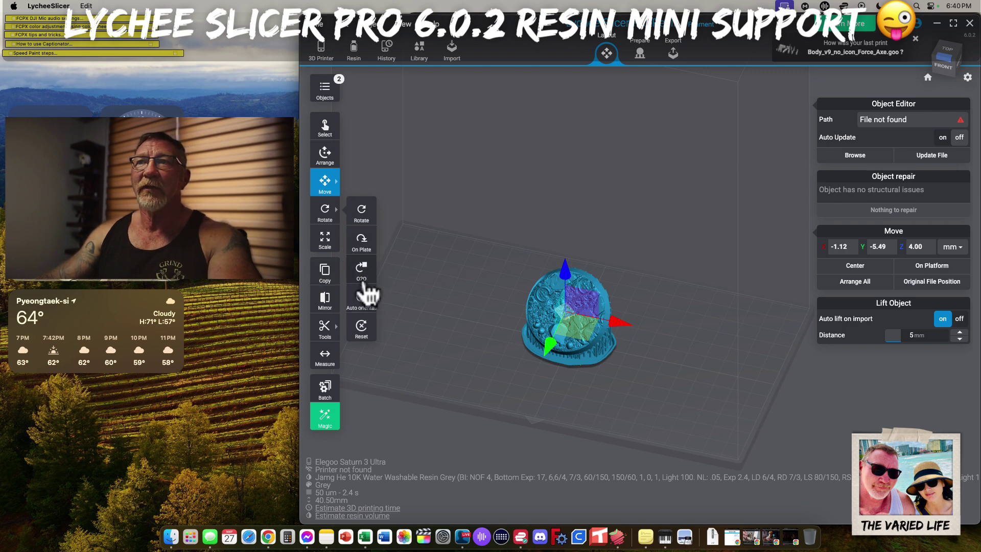
{"action": "left_click", "coordinate": [325, 272]}
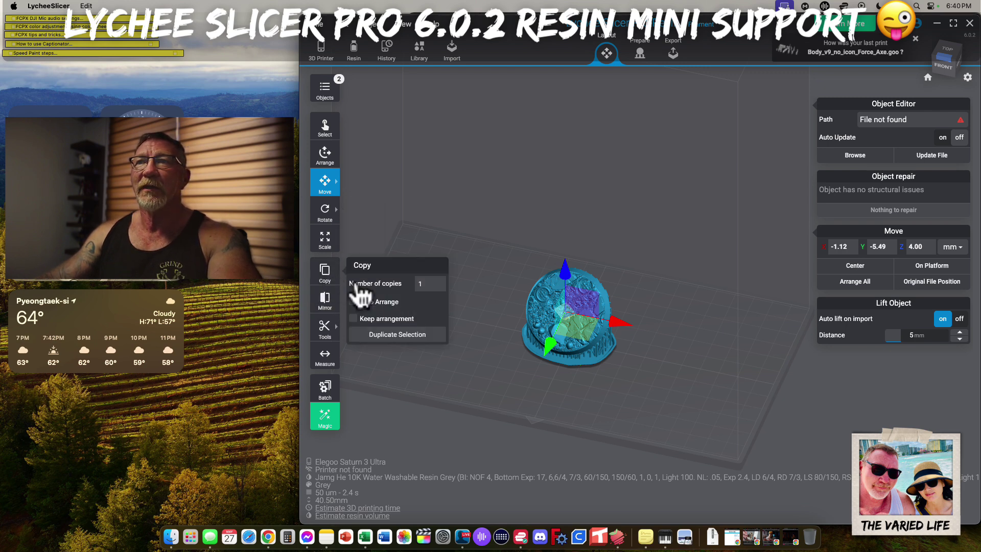
{"action": "left_click", "coordinate": [442, 282]}
{"action": "type", "text": "3"}
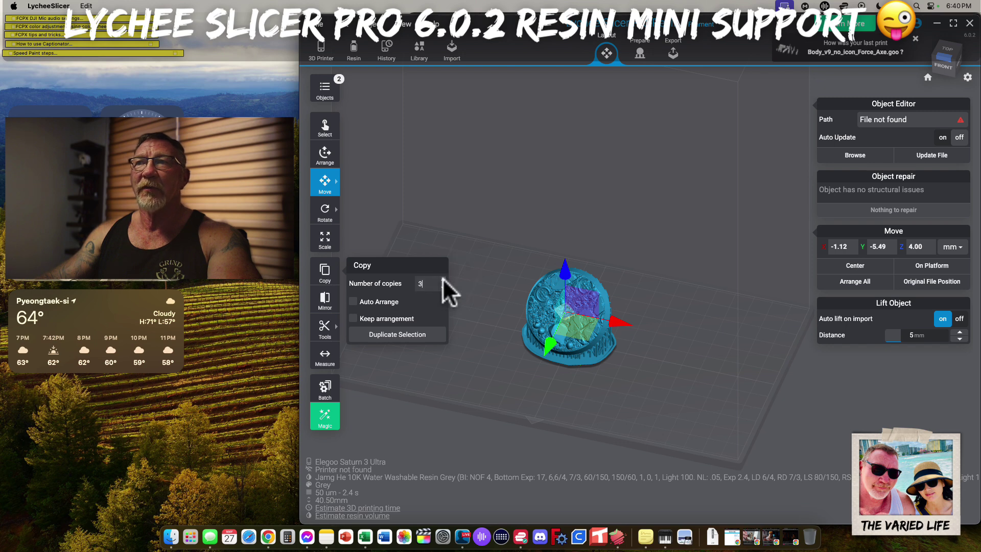
{"action": "left_click", "coordinate": [354, 302]}
{"action": "left_click", "coordinate": [384, 337]}
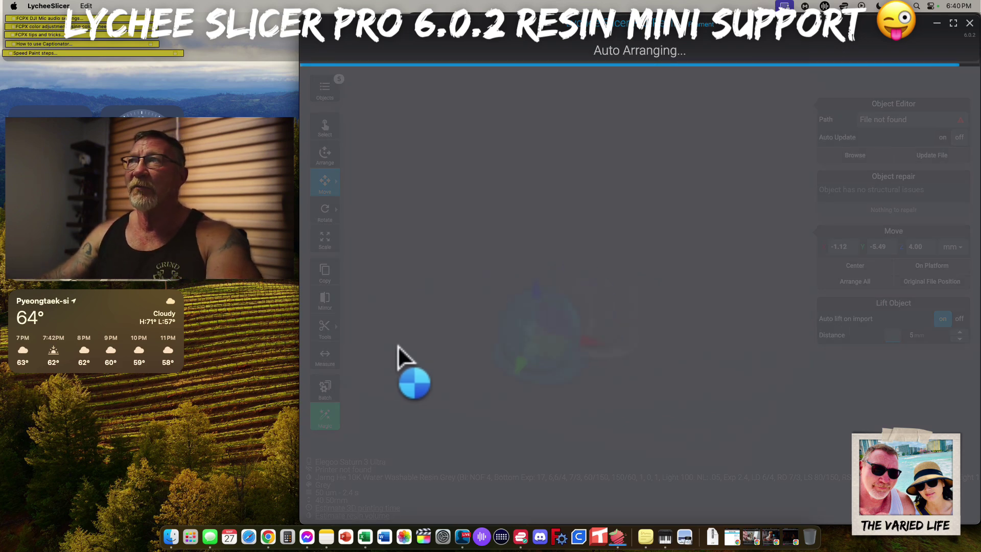
{"action": "left_click_drag", "start_coordinate": [632, 401], "coordinate": [651, 475]}
{"action": "right_click_drag", "start_coordinate": [648, 402], "coordinate": [628, 394]}
{"action": "left_click_drag", "start_coordinate": [659, 389], "coordinate": [669, 395]}
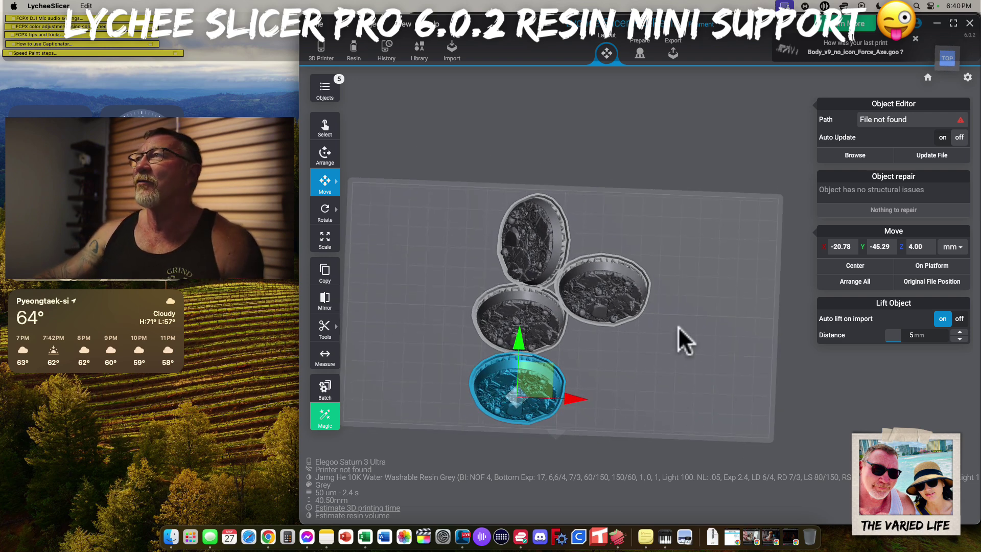
{"action": "left_click", "coordinate": [410, 25]}
{"action": "left_click", "coordinate": [321, 25]}
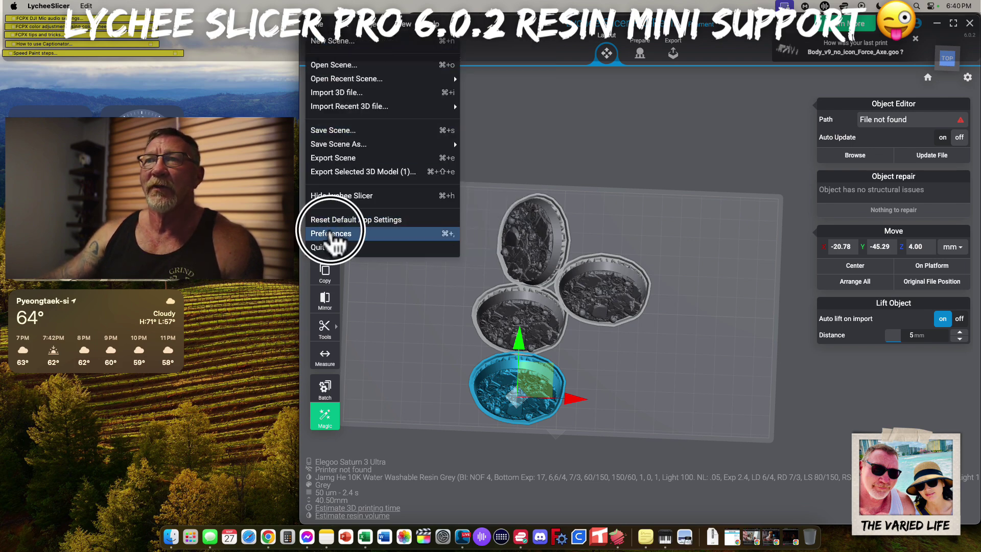
{"action": "left_click", "coordinate": [328, 233]}
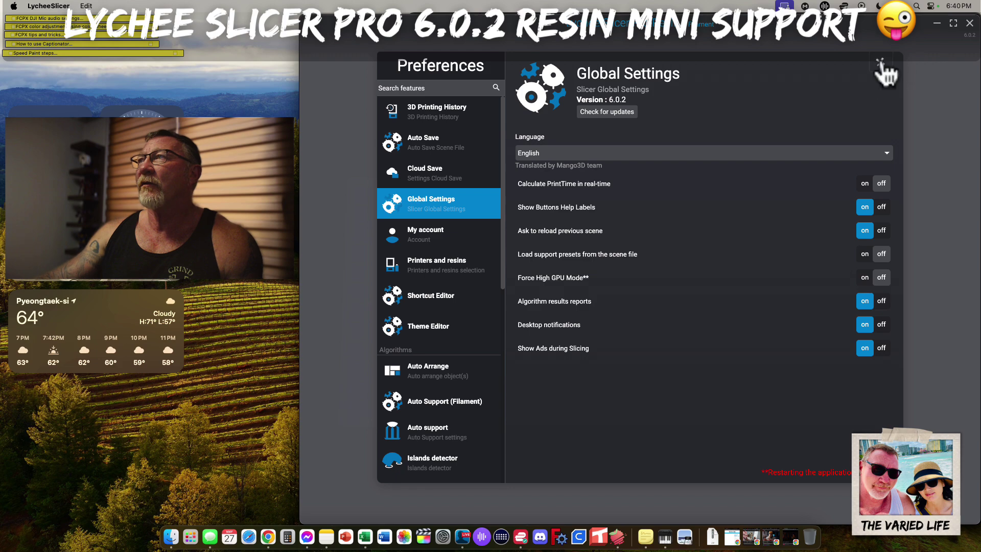
{"action": "left_click", "coordinate": [880, 62]}
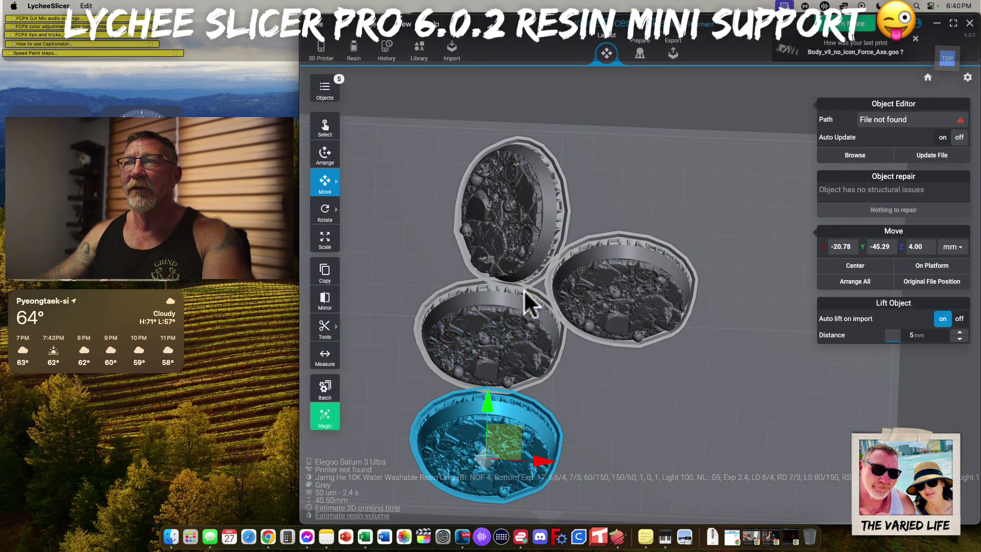
- Check the gaps between the rafts and set the Auto Arrange distance between objects to 1 mm in the preferences
{"action": "left_click_drag", "start_coordinate": [388, 247], "coordinate": [572, 230]}
{"action": "right_click_drag", "start_coordinate": [654, 454], "coordinate": [631, 419]}
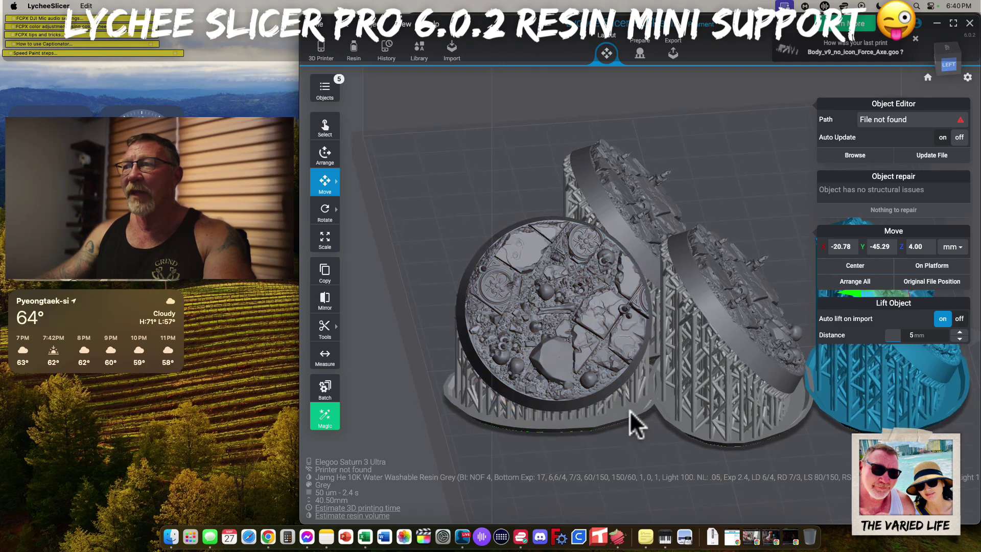
{"action": "left_click_drag", "start_coordinate": [772, 178], "coordinate": [754, 278]}
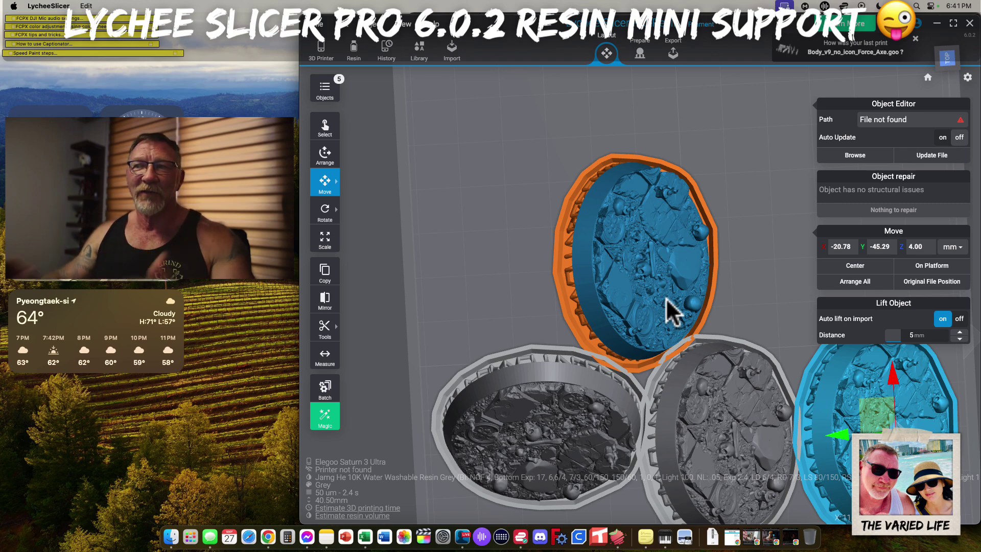
{"action": "left_click_drag", "start_coordinate": [684, 278], "coordinate": [738, 181]}
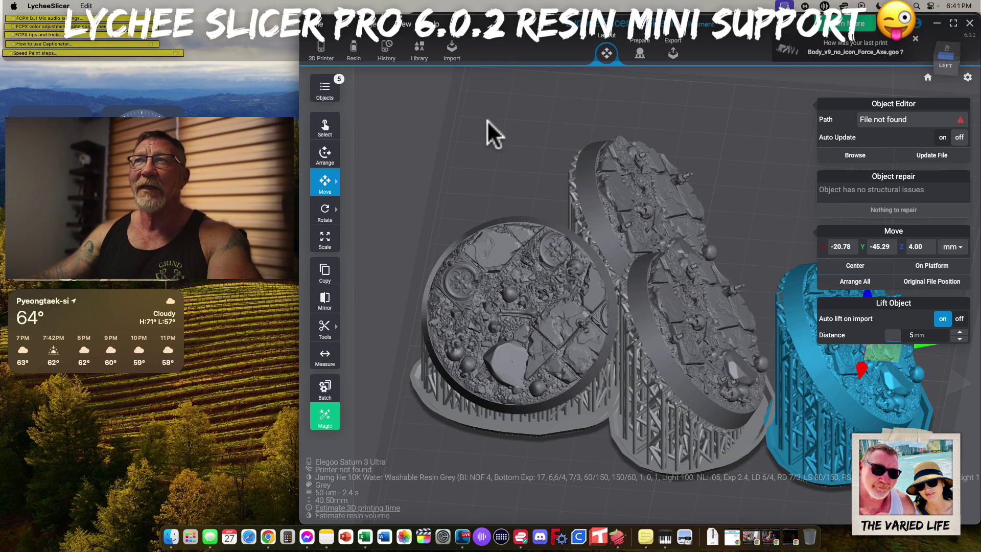
{"action": "left_click", "coordinate": [315, 25]}
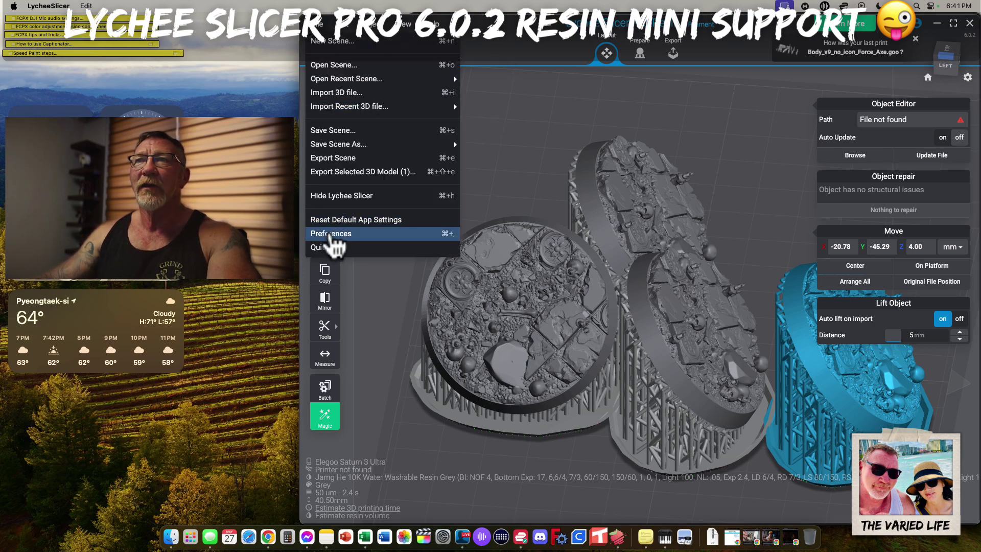
{"action": "left_click", "coordinate": [330, 235]}
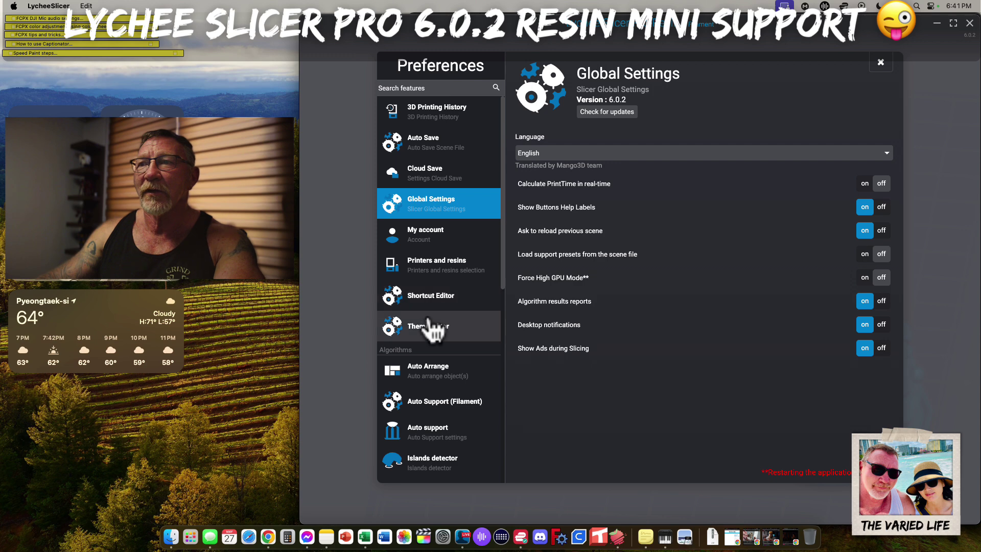
{"action": "left_click", "coordinate": [424, 372]}
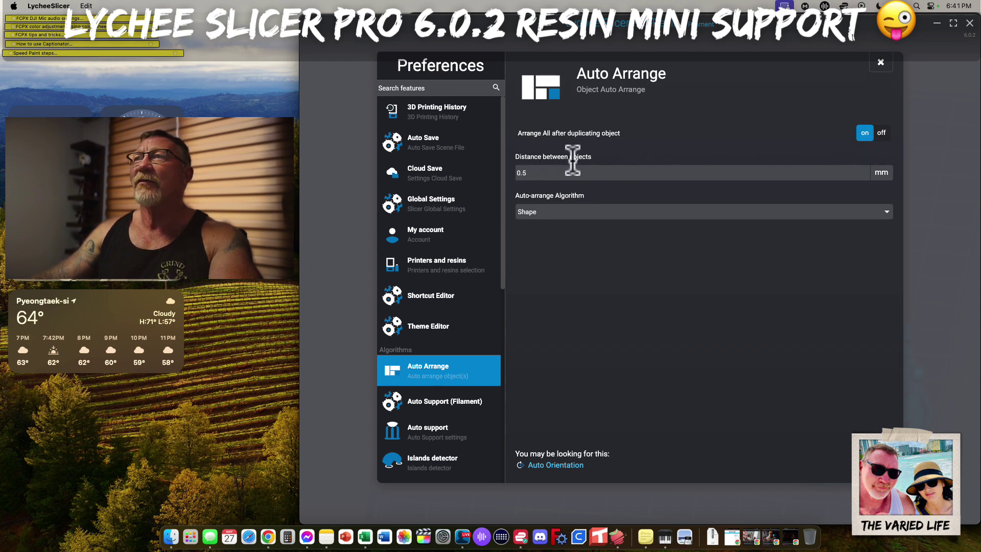
{"action": "left_click", "coordinate": [865, 169]}
{"action": "left_click", "coordinate": [865, 168]}
{"action": "left_click", "coordinate": [866, 169]}
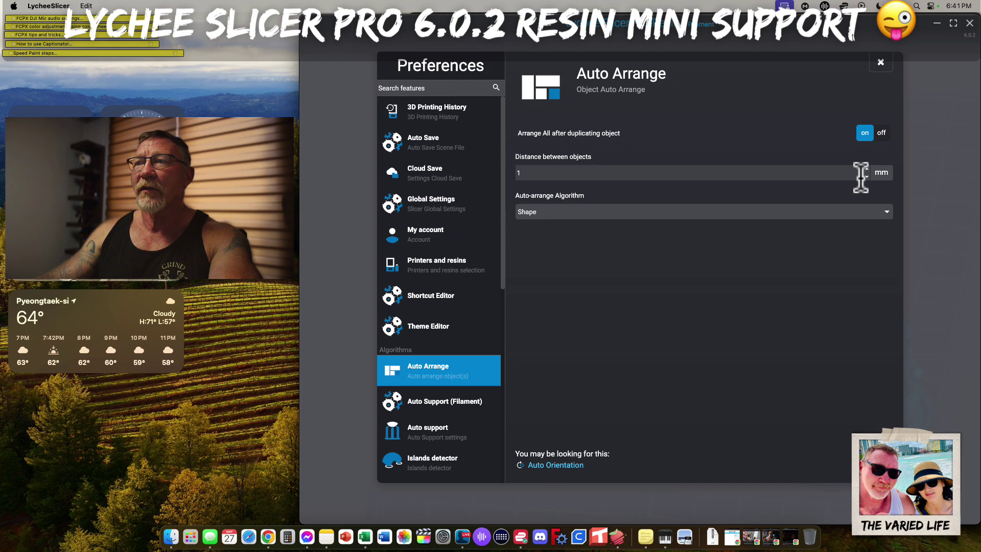
{"action": "left_click", "coordinate": [882, 65]}
- Delete three of the four arranged bases, keeping only one supported base on the plate
{"action": "left_click_drag", "start_coordinate": [788, 108], "coordinate": [741, 204]}
{"action": "right_click_drag", "start_coordinate": [769, 286], "coordinate": [744, 194]}
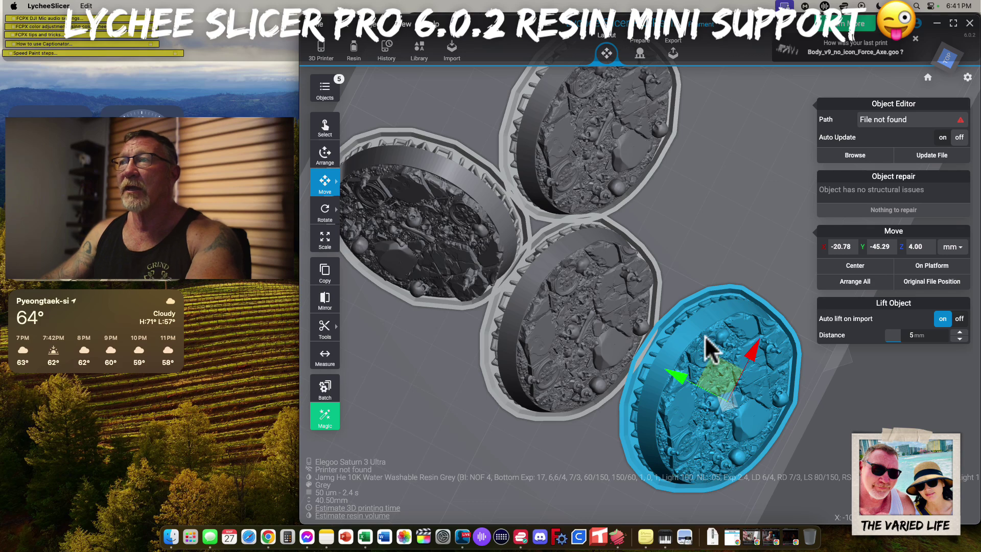
{"action": "key", "text": "Delete"}
{"action": "left_click", "coordinate": [365, 233]}
{"action": "key", "text": "Delete"}
{"action": "left_click", "coordinate": [585, 136]}
{"action": "key", "text": "Delete"}
- Duplicate the remaining base into three copies with Auto Arrange and check the spacing from above
{"action": "left_click_drag", "start_coordinate": [815, 403], "coordinate": [593, 382]}
{"action": "left_click", "coordinate": [643, 278]}
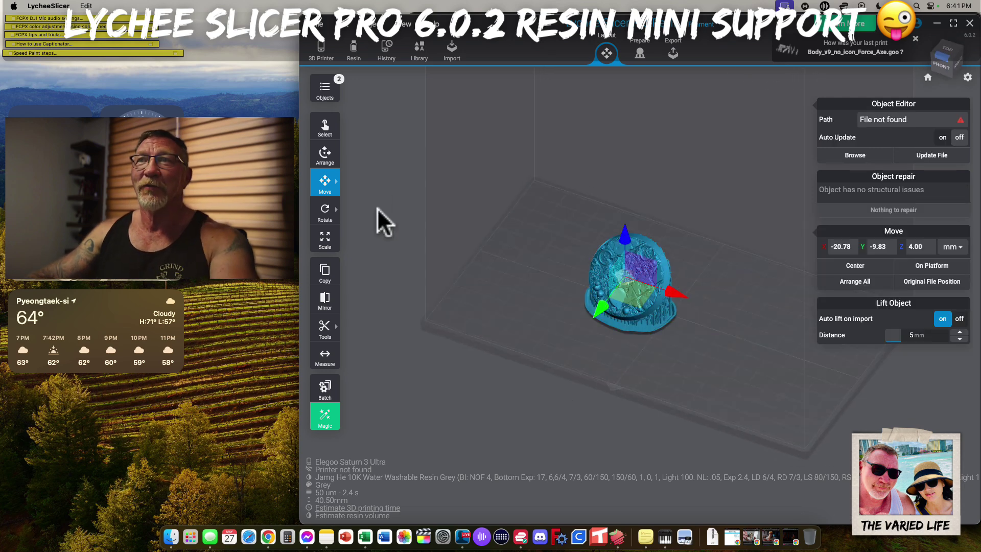
{"action": "left_click", "coordinate": [327, 271]}
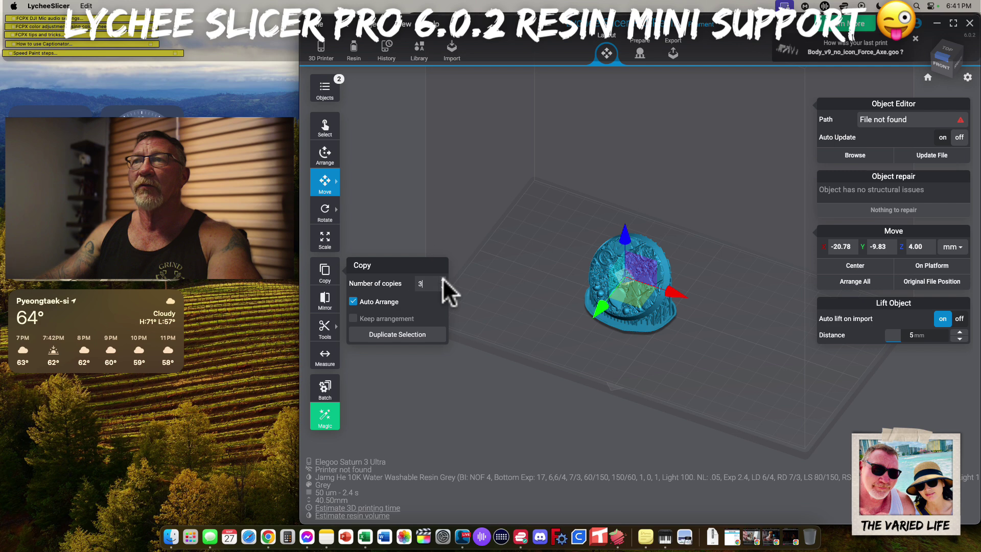
{"action": "left_click", "coordinate": [391, 334]}
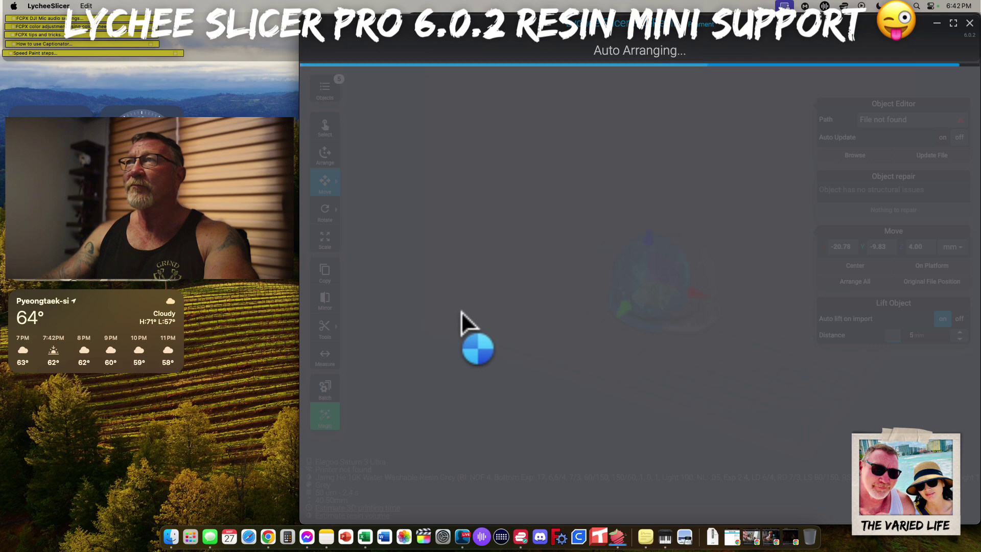
{"action": "left_click_drag", "start_coordinate": [509, 236], "coordinate": [416, 401]}
{"action": "scroll", "coordinate": [657, 314], "scroll_direction": "up", "scroll_amount": 3}
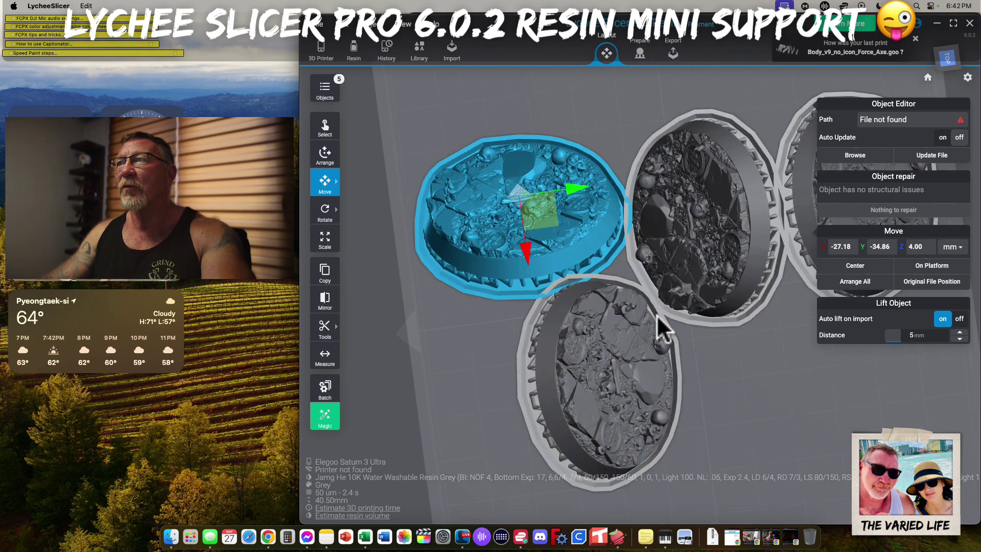
{"action": "scroll", "coordinate": [657, 314], "scroll_direction": "down", "scroll_amount": 4}
{"action": "scroll", "coordinate": [657, 315], "scroll_direction": "up", "scroll_amount": 2}
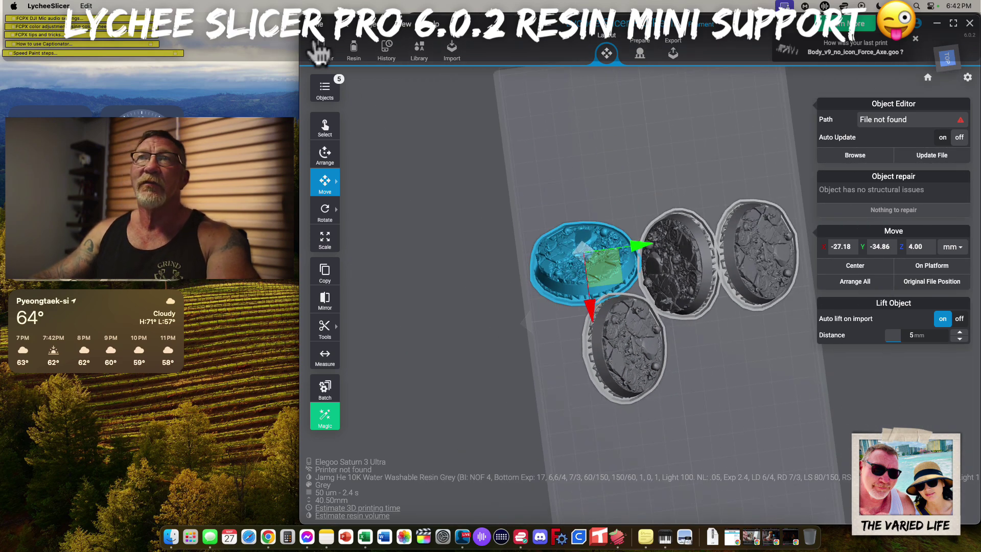
- Set the Auto Arrange distance between objects to 2 mm and the auto-arrange algorithm to Rectangle in the preferences
{"action": "left_click", "coordinate": [317, 23]}
{"action": "left_click", "coordinate": [347, 232]}
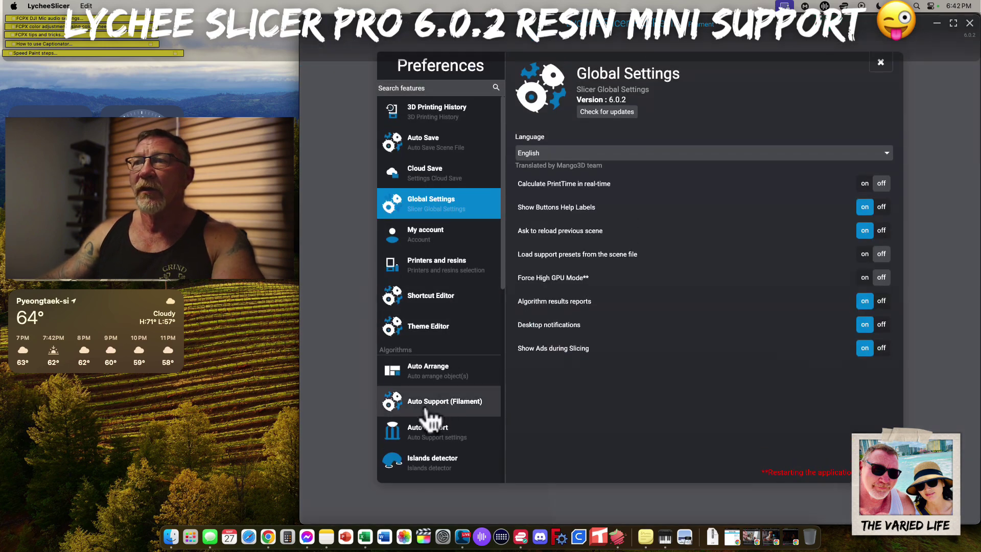
{"action": "left_click", "coordinate": [434, 372]}
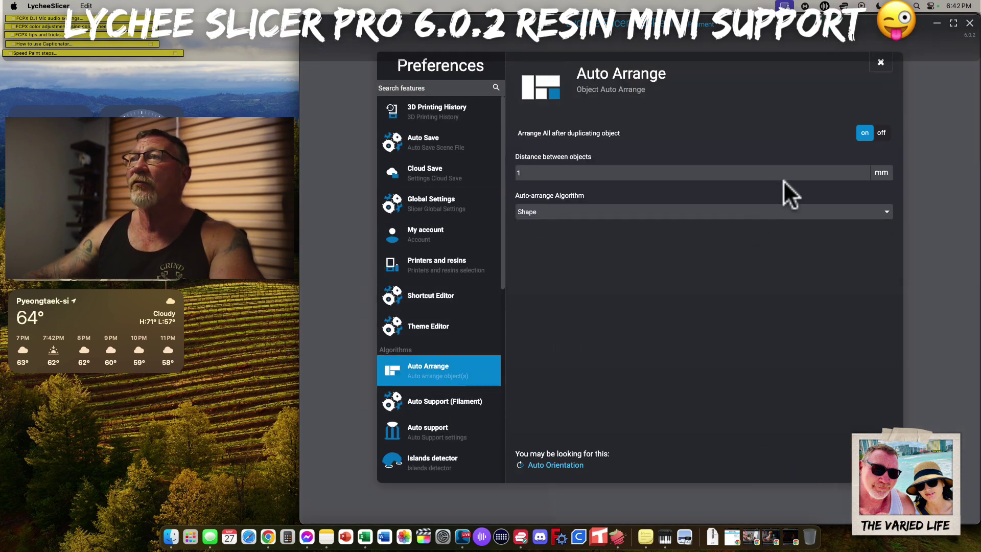
{"action": "left_click", "coordinate": [866, 168]}
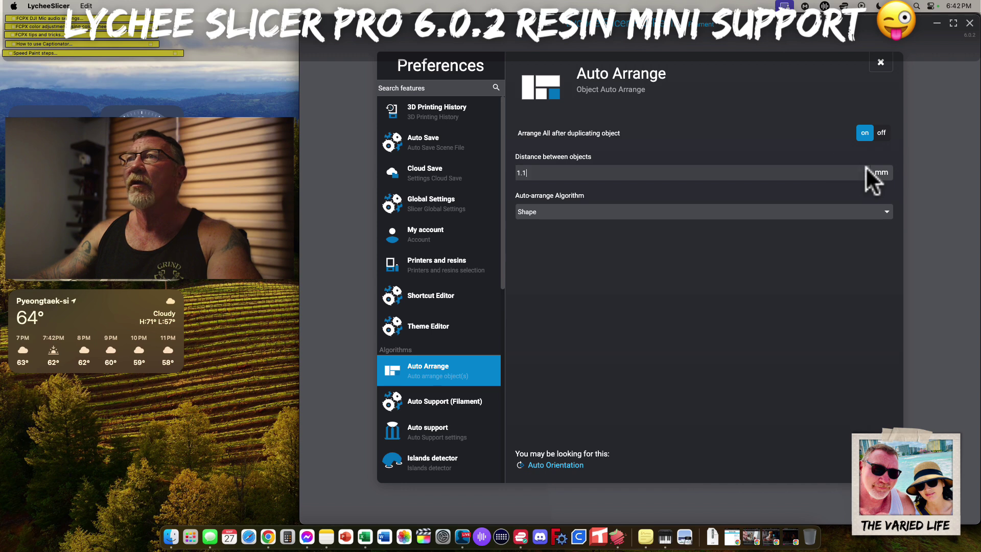
{"action": "left_click", "coordinate": [865, 169]}
{"action": "left_click", "coordinate": [866, 169]}
{"action": "left_click", "coordinate": [866, 169]}
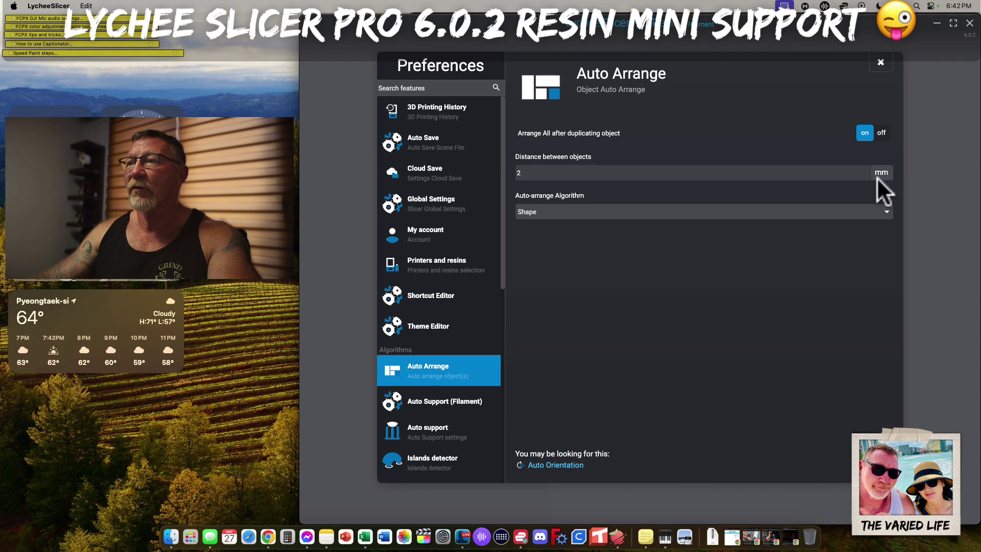
{"action": "left_click", "coordinate": [887, 211]}
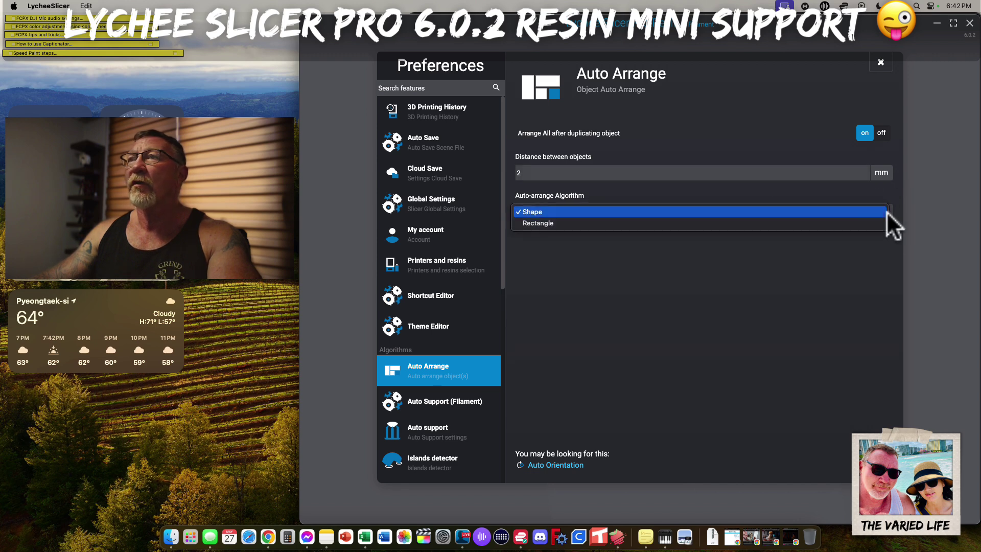
{"action": "left_click", "coordinate": [556, 223]}
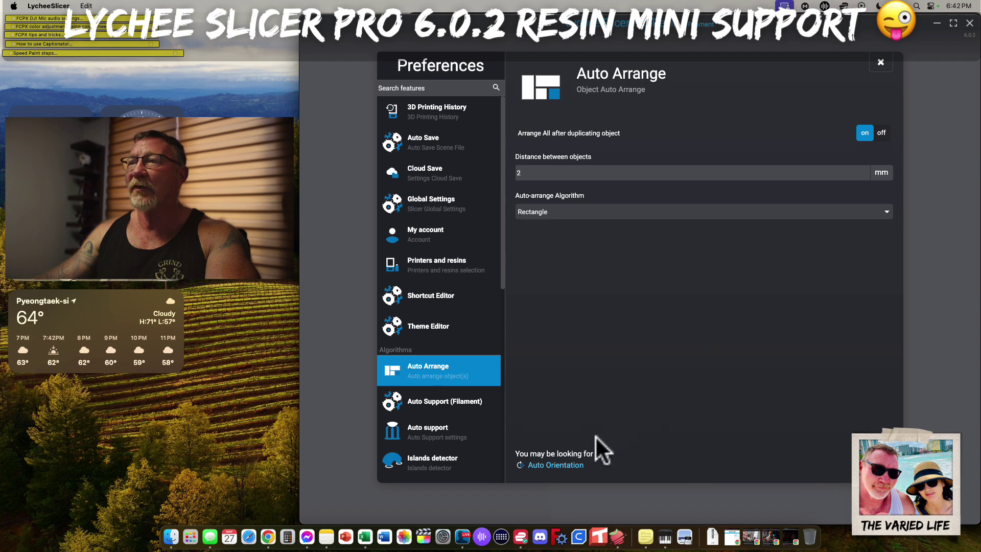
{"action": "left_click", "coordinate": [558, 466]}
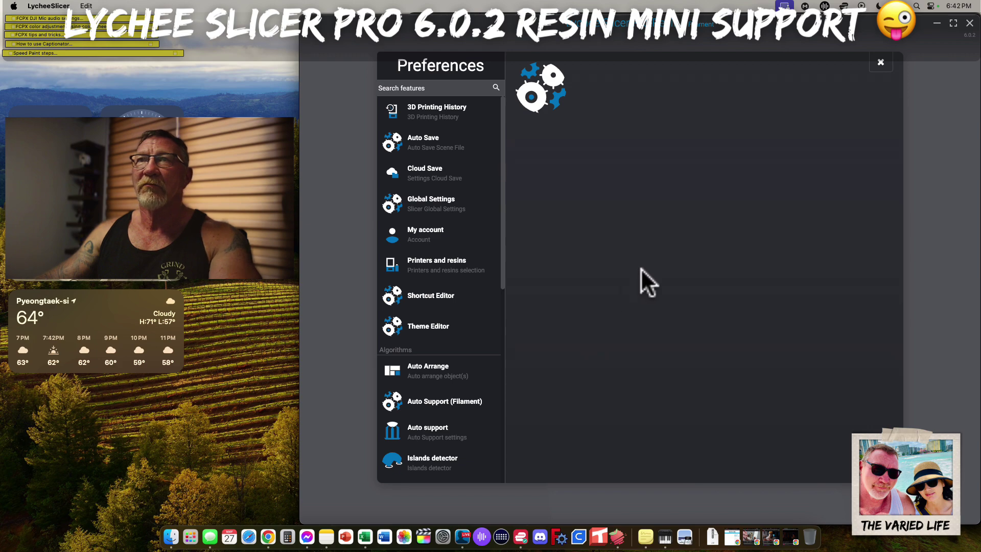
{"action": "left_click", "coordinate": [880, 63]}
- Delete three of the four arranged bases, leaving the second one in the row on the plate
{"action": "left_click_drag", "start_coordinate": [699, 136], "coordinate": [728, 121]}
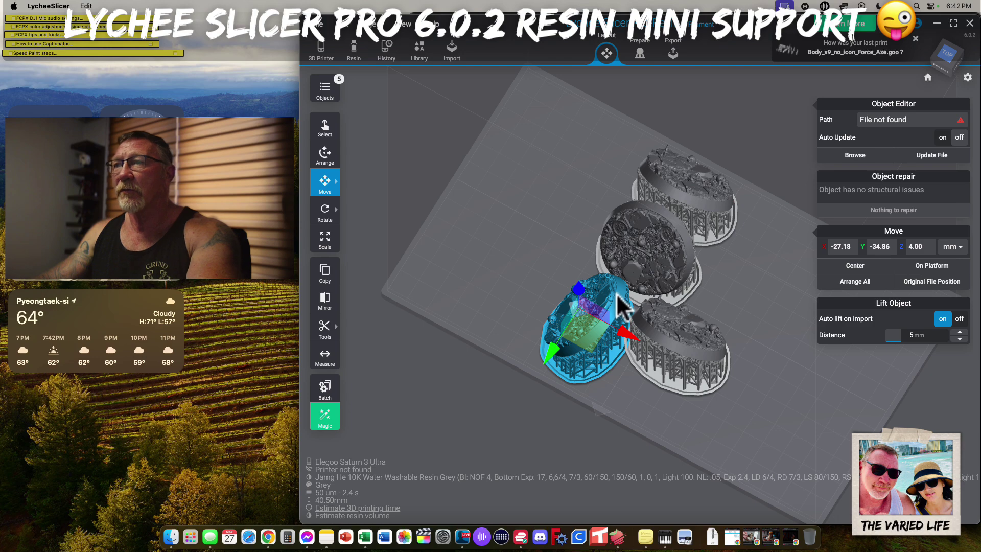
{"action": "key", "text": "Delete"}
{"action": "left_click", "coordinate": [673, 328]}
{"action": "key", "text": "Delete"}
{"action": "left_click", "coordinate": [697, 187]}
{"action": "key", "text": "Delete"}
- Duplicate the single remaining base into three copies with Auto Arrange enabled
{"action": "left_click", "coordinate": [649, 274]}
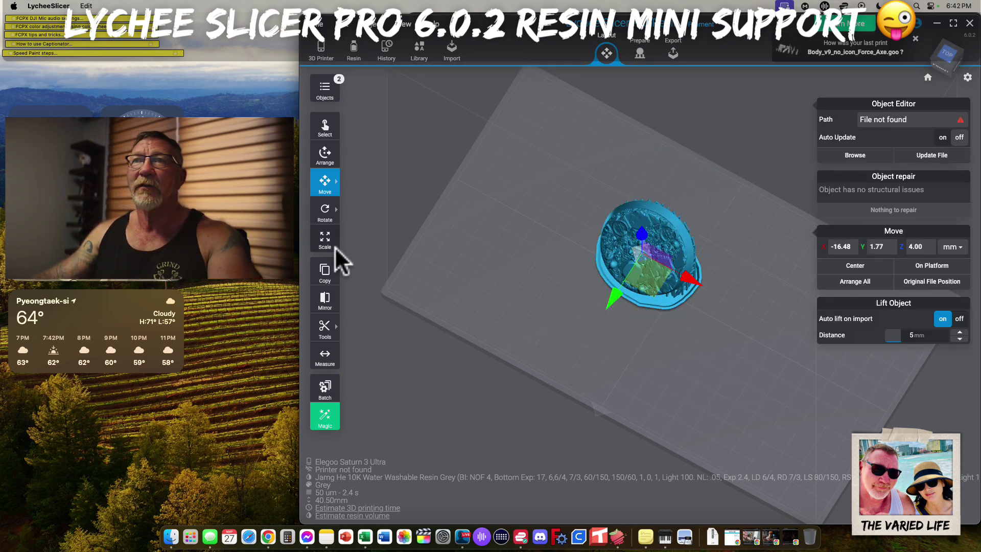
{"action": "mouse_move", "coordinate": [327, 217]}
{"action": "left_click", "coordinate": [324, 273]}
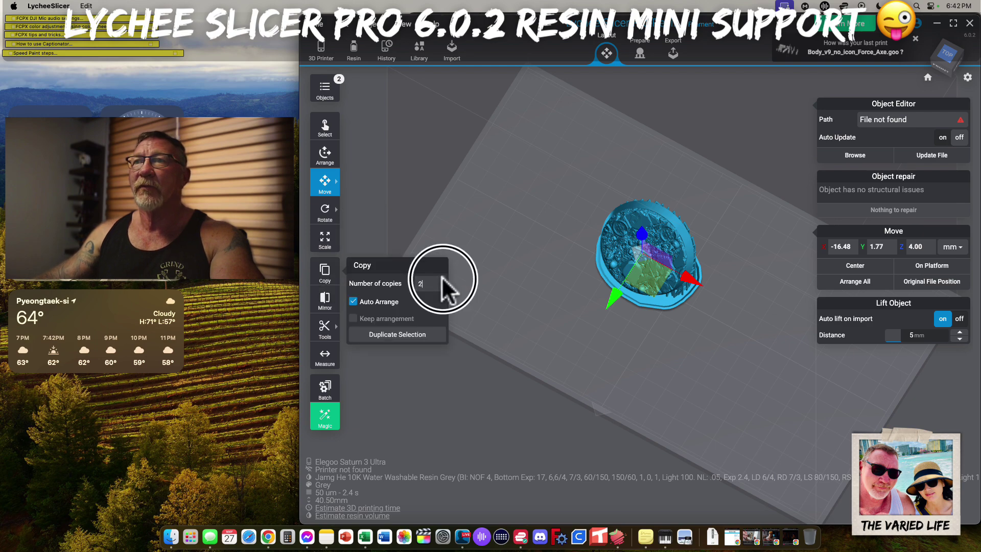
{"action": "left_click", "coordinate": [407, 333]}
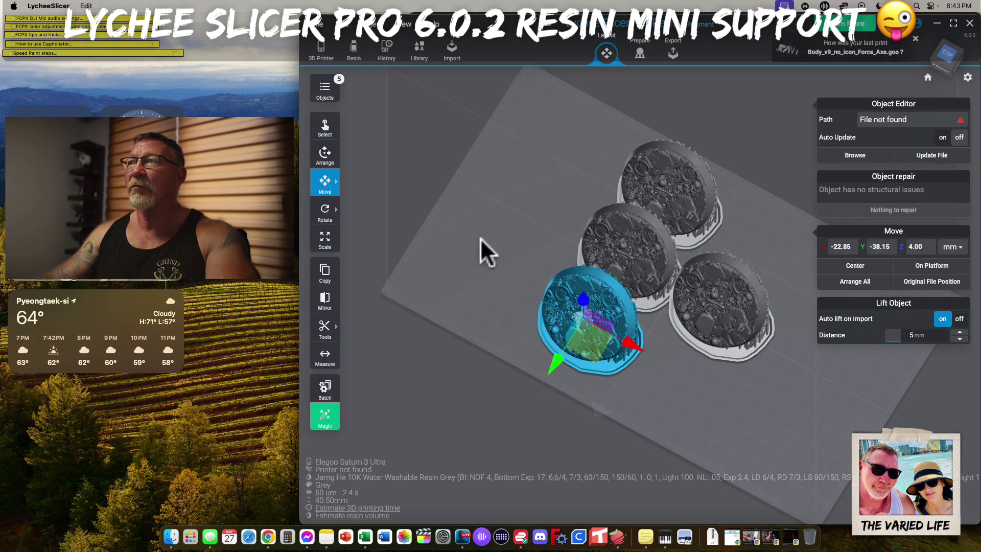
- Examine the gaps between the rafts from above and at an angle, and undo the duplication
{"action": "left_click_drag", "start_coordinate": [480, 240], "coordinate": [403, 268]}
{"action": "right_click_drag", "start_coordinate": [495, 309], "coordinate": [434, 305]}
{"action": "scroll", "coordinate": [648, 290], "scroll_direction": "up", "scroll_amount": 5}
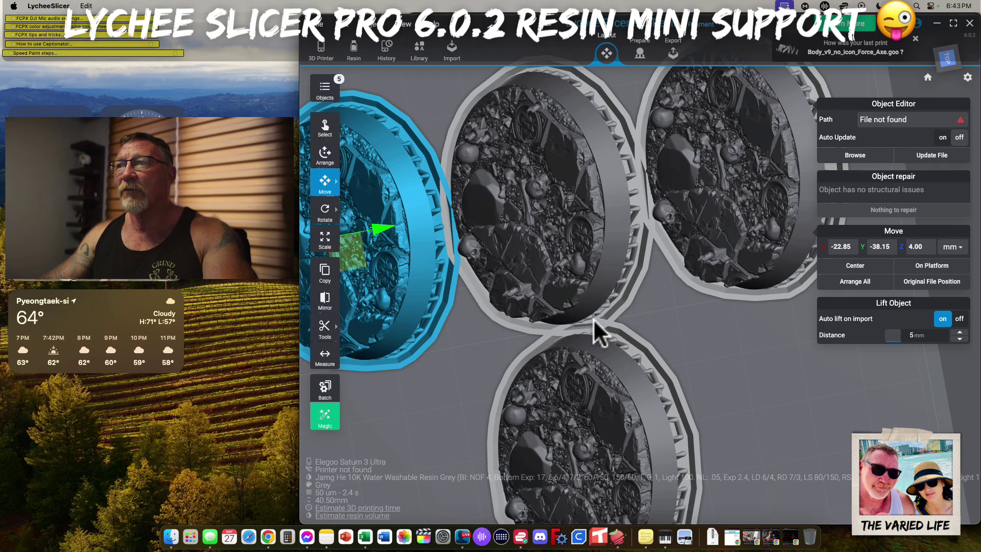
{"action": "left_click_drag", "start_coordinate": [467, 340], "coordinate": [498, 309]}
{"action": "right_click_drag", "start_coordinate": [497, 307], "coordinate": [539, 286]}
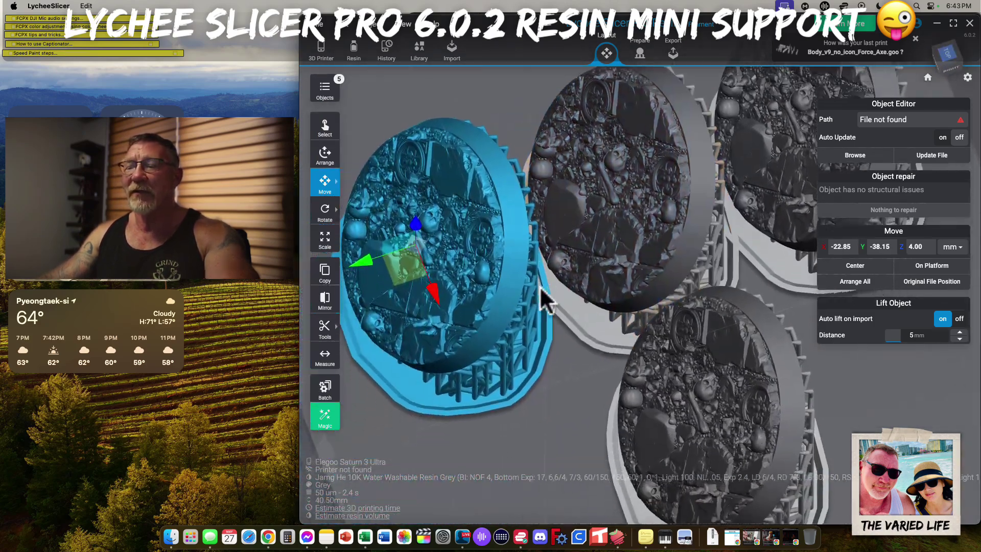
{"action": "key", "text": "super+z"}
- Set the Auto Arrange distance between objects to 5 mm in the preferences
{"action": "left_click_drag", "start_coordinate": [547, 283], "coordinate": [583, 245]}
{"action": "left_click", "coordinate": [319, 24]}
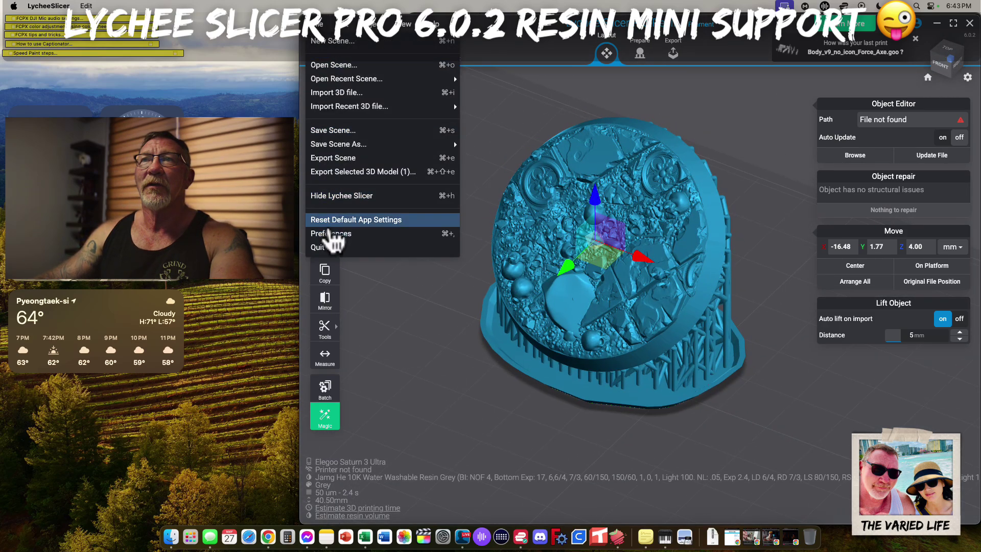
{"action": "left_click", "coordinate": [327, 234]}
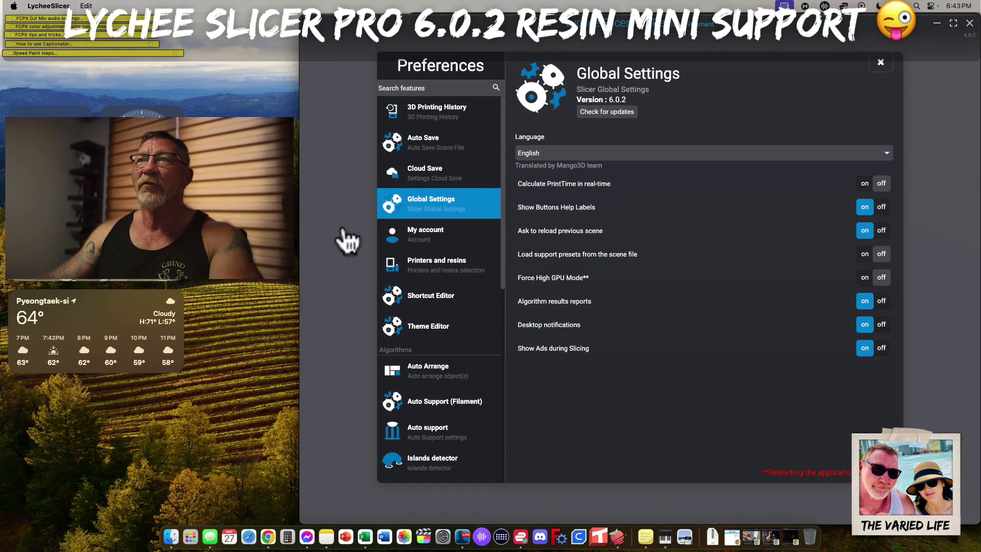
{"action": "left_click", "coordinate": [432, 370]}
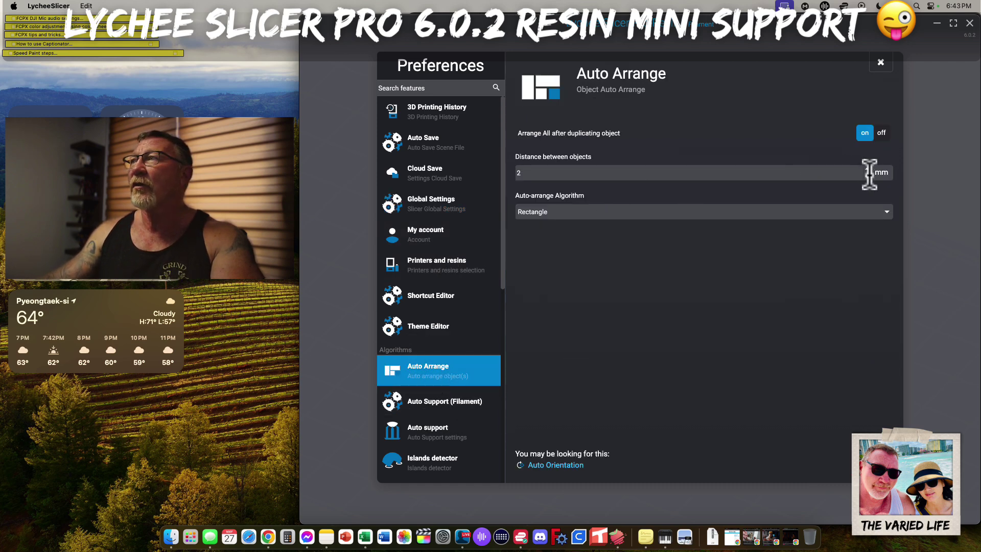
{"action": "left_click", "coordinate": [863, 172]}
{"action": "type", "text": ".4"}
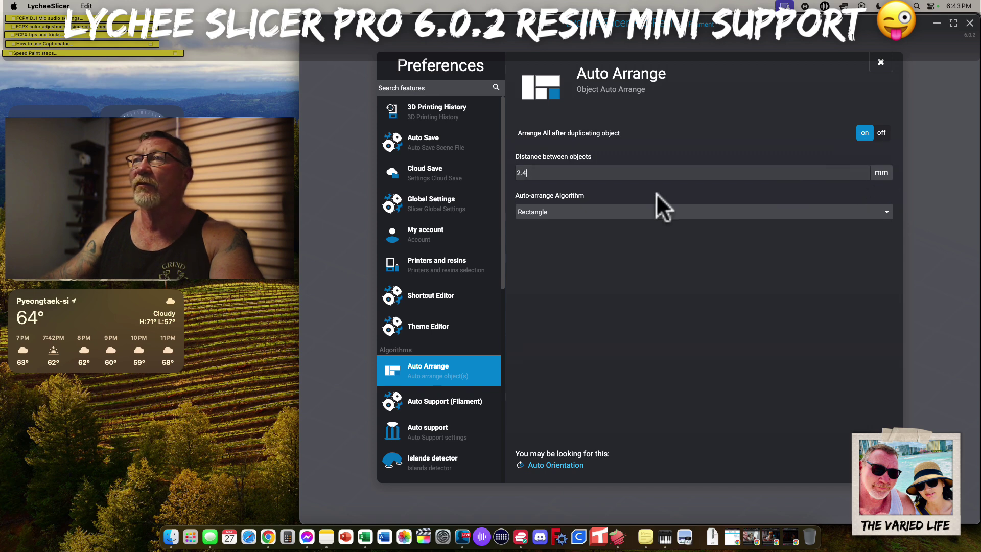
{"action": "left_click_drag", "start_coordinate": [538, 176], "coordinate": [488, 170]}
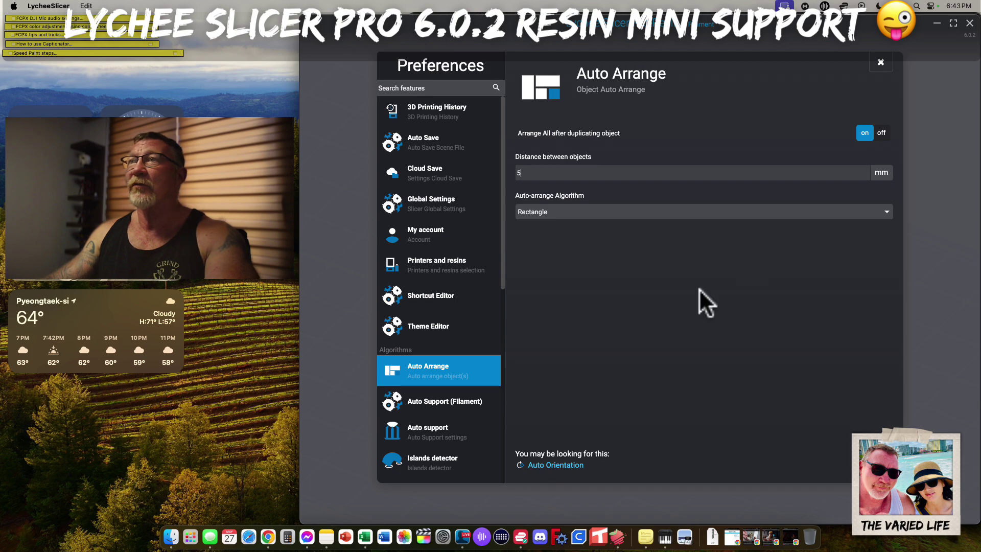
{"action": "left_click", "coordinate": [880, 62]}
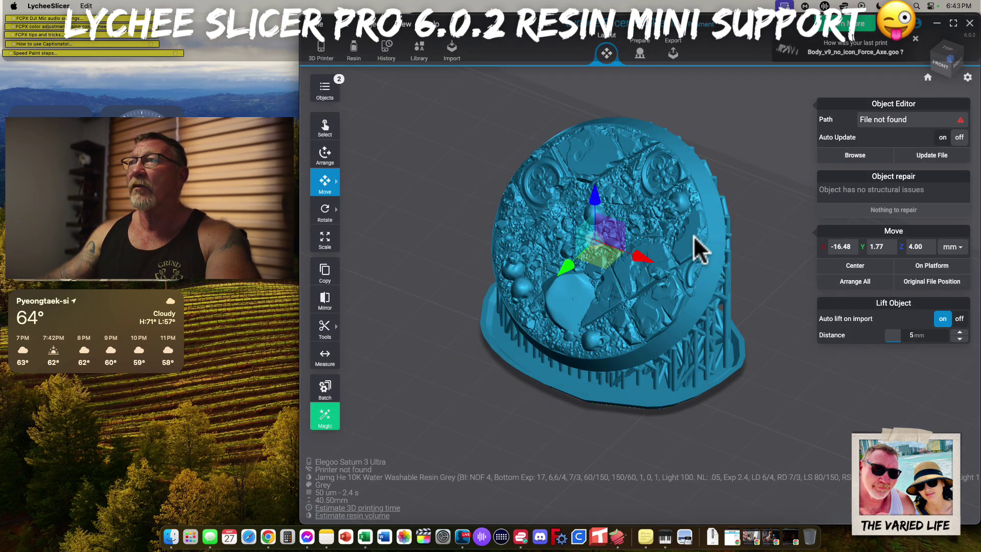
- Make three auto-arranged copies of the supported base and inspect the gaps between their rafts up close from above
{"action": "left_click", "coordinate": [325, 274]}
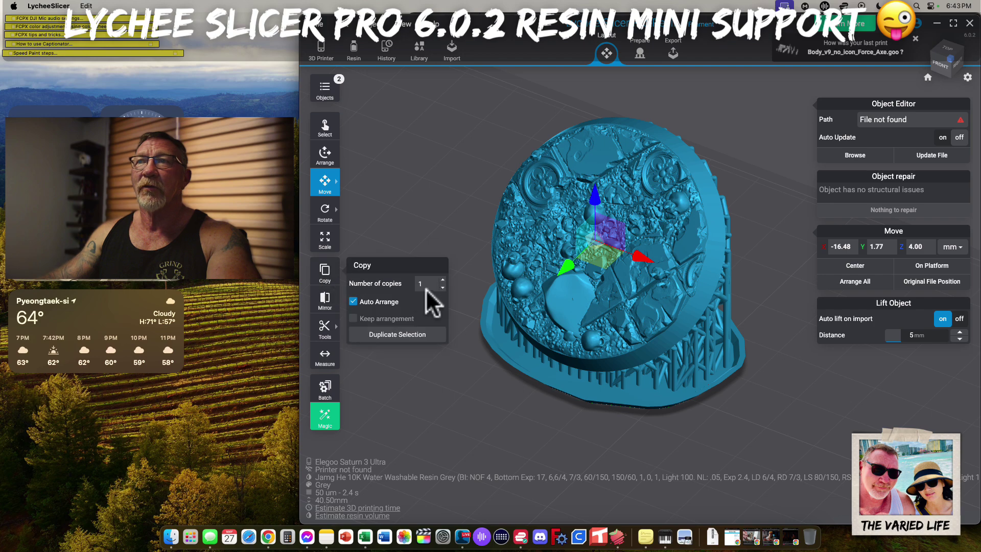
{"action": "double_click", "coordinate": [440, 283]}
{"action": "type", "text": "2"}
{"action": "double_click", "coordinate": [441, 284]}
{"action": "type", "text": "3"}
{"action": "left_click", "coordinate": [387, 336]}
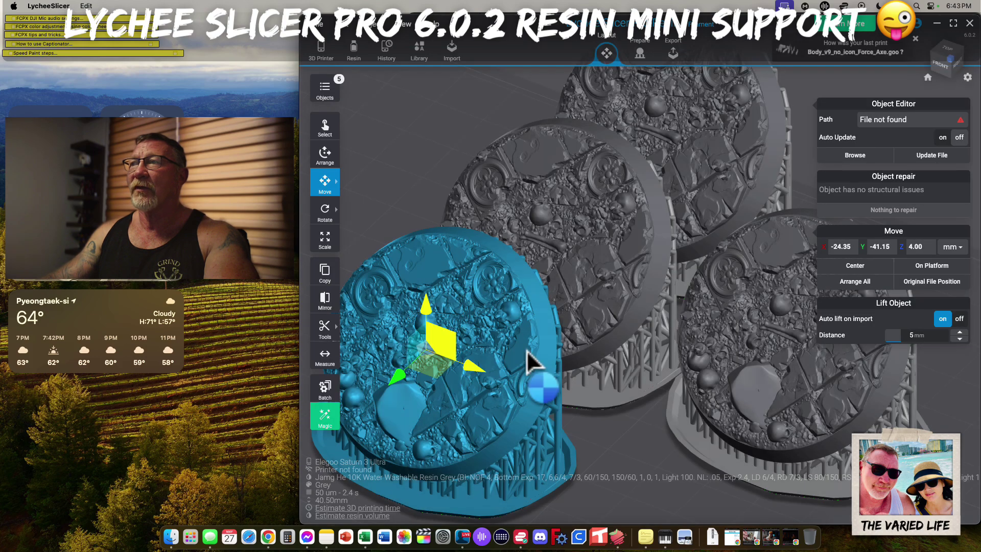
{"action": "left_click_drag", "start_coordinate": [618, 448], "coordinate": [491, 172]}
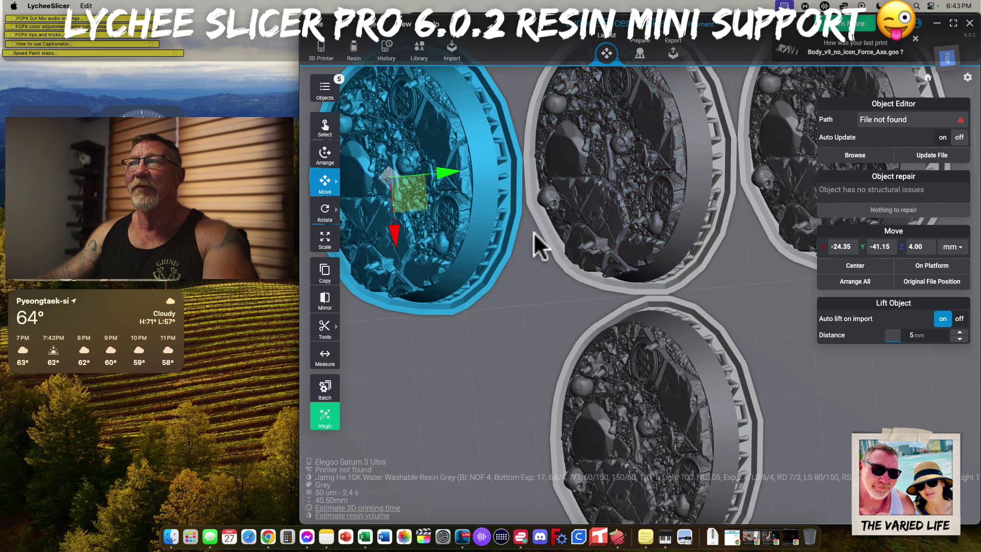
{"action": "scroll", "coordinate": [519, 158], "scroll_direction": "up", "scroll_amount": 5}
{"action": "scroll", "coordinate": [510, 187], "scroll_direction": "up", "scroll_amount": 5}
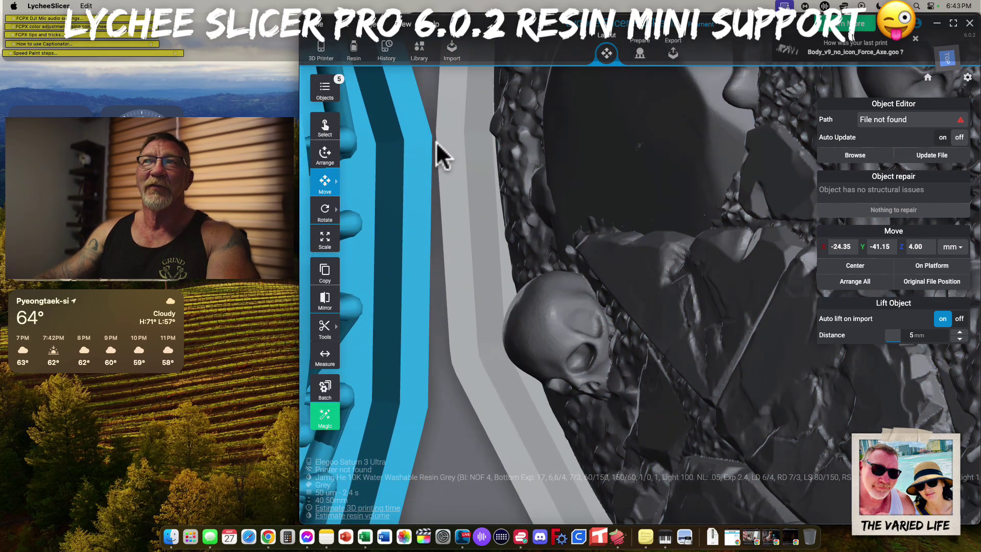
{"action": "scroll", "coordinate": [443, 187], "scroll_direction": "down", "scroll_amount": 10}
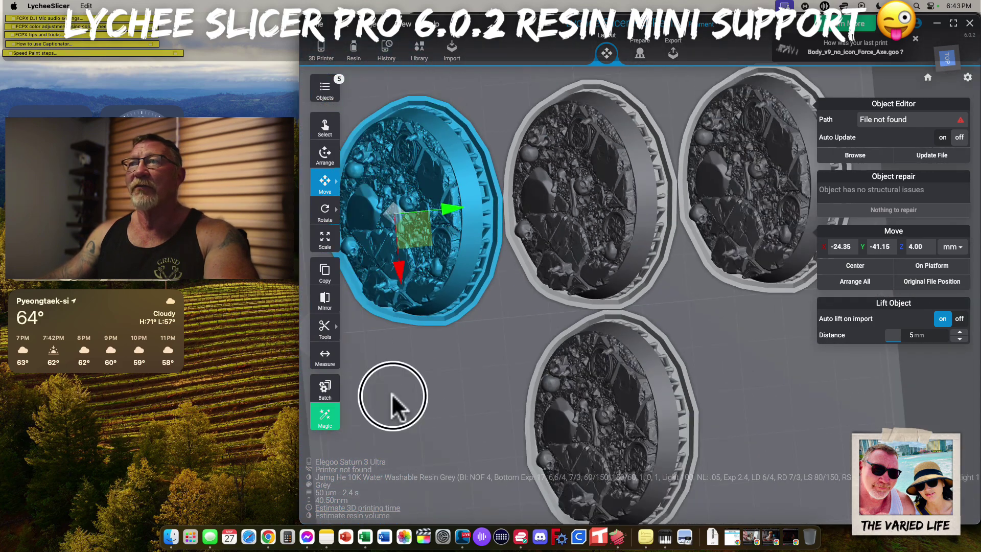
- Select all four bases and move them together toward the left end of the build plate, to about X -79, Y 30 mm
{"action": "left_click_drag", "start_coordinate": [391, 393], "coordinate": [514, 362]}
{"action": "scroll", "coordinate": [544, 348], "scroll_direction": "down", "scroll_amount": 5}
{"action": "left_click_drag", "start_coordinate": [628, 417], "coordinate": [648, 395]}
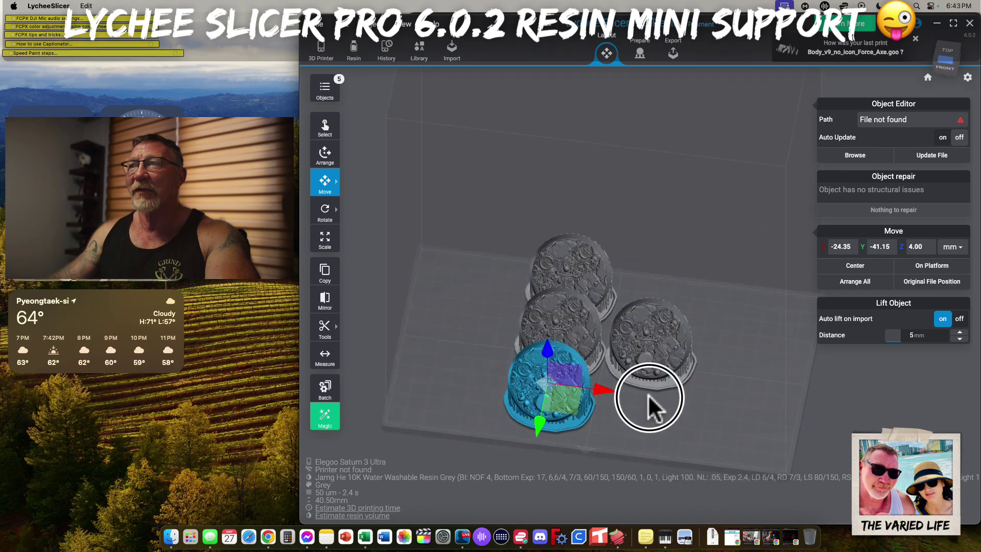
{"action": "left_click", "coordinate": [604, 351], "text": "shift"}
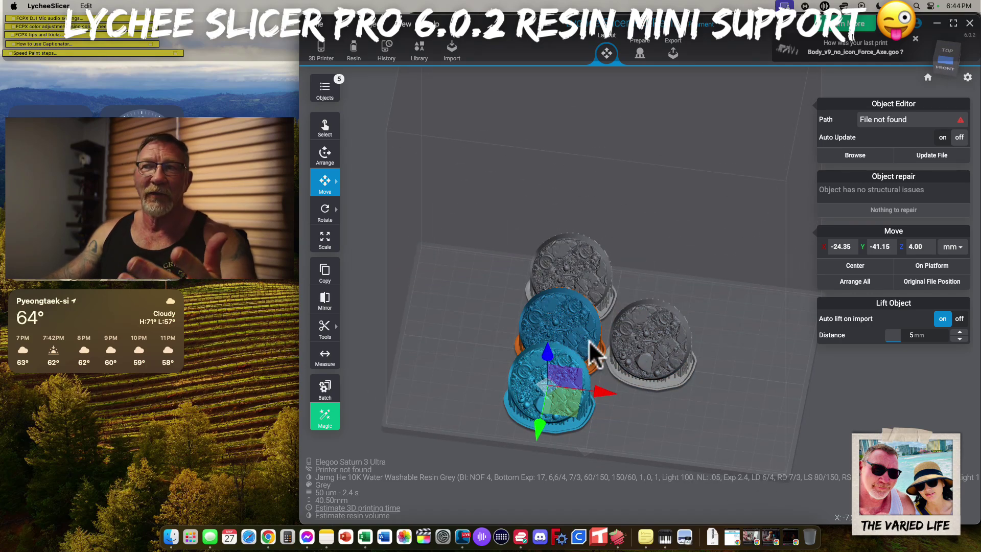
{"action": "left_click", "coordinate": [566, 345], "text": "shift"}
{"action": "left_click_drag", "start_coordinate": [462, 163], "coordinate": [653, 437]}
{"action": "left_click_drag", "start_coordinate": [543, 390], "coordinate": [435, 363]}
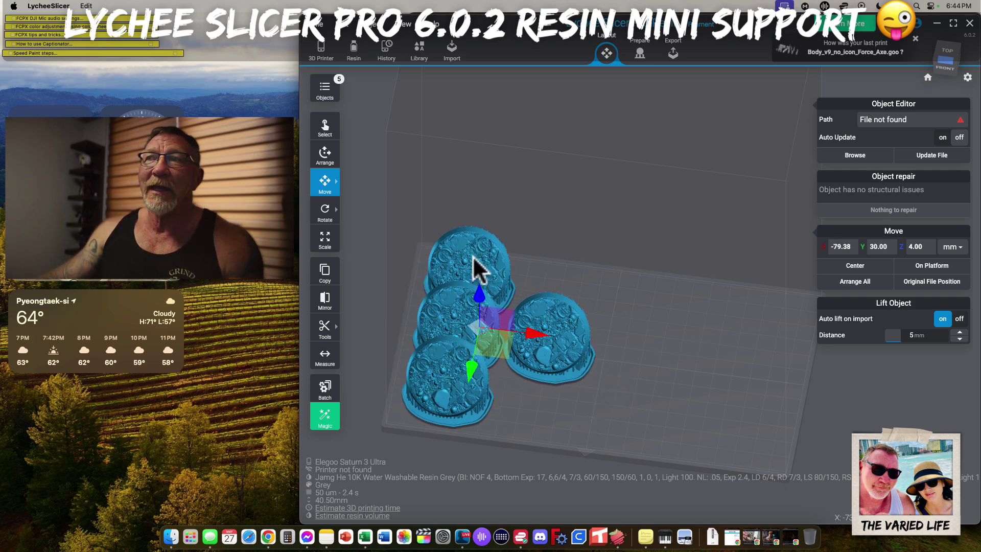
- Hide the four champion_base objects, show the INtercessor_captain model and select it
{"action": "left_click", "coordinate": [338, 88]}
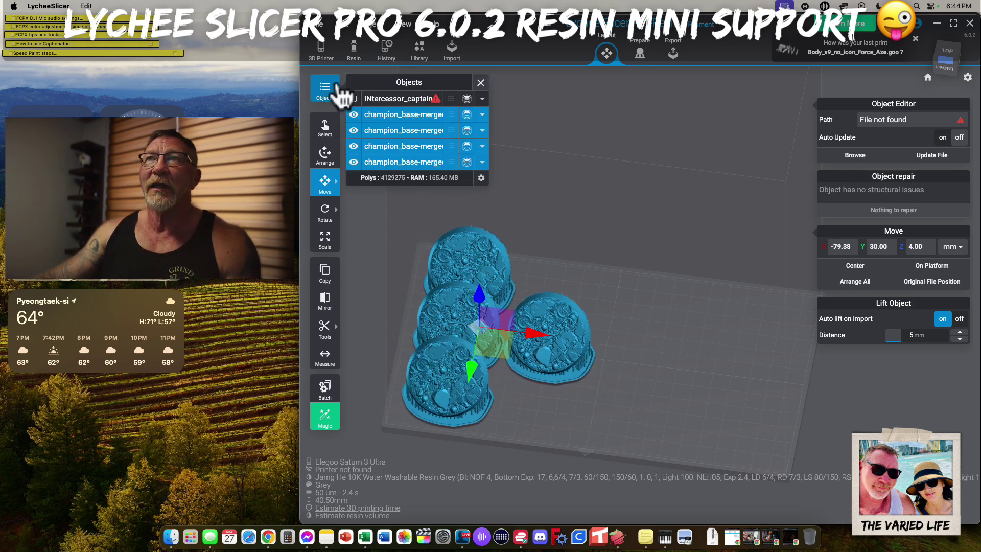
{"action": "left_click", "coordinate": [354, 130]}
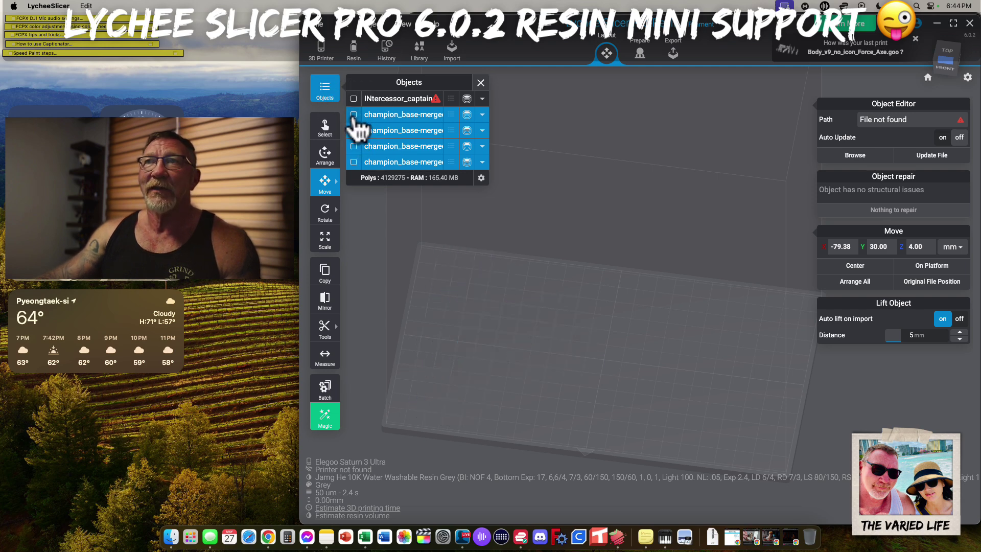
{"action": "left_click", "coordinate": [354, 99]}
{"action": "left_click_drag", "start_coordinate": [622, 333], "coordinate": [581, 332]}
{"action": "left_click", "coordinate": [559, 284]}
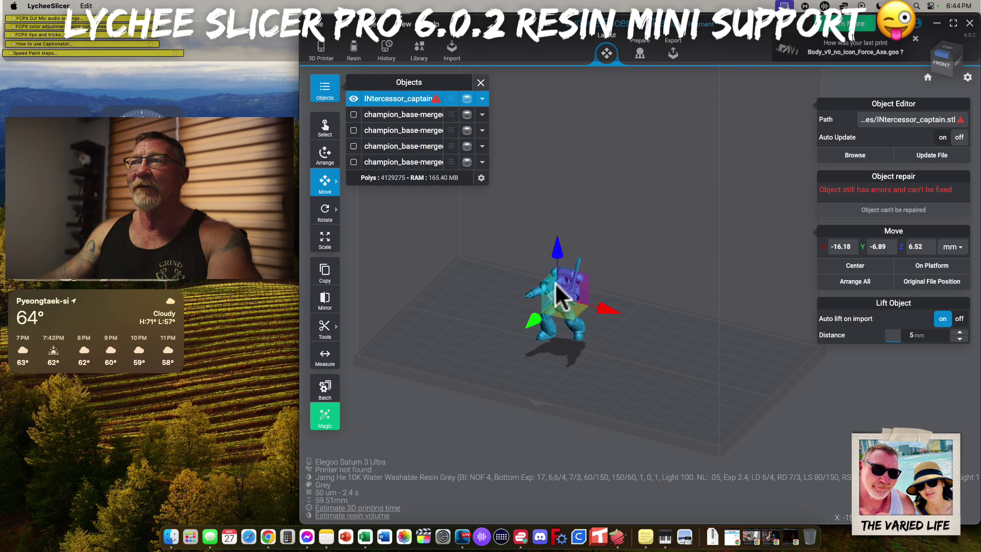
{"action": "left_click", "coordinate": [480, 83]}
- Measure the Intercessor captain's body height between the top of the backpack and the sole of the forward foot
{"action": "scroll", "coordinate": [596, 249], "scroll_direction": "up", "scroll_amount": 5}
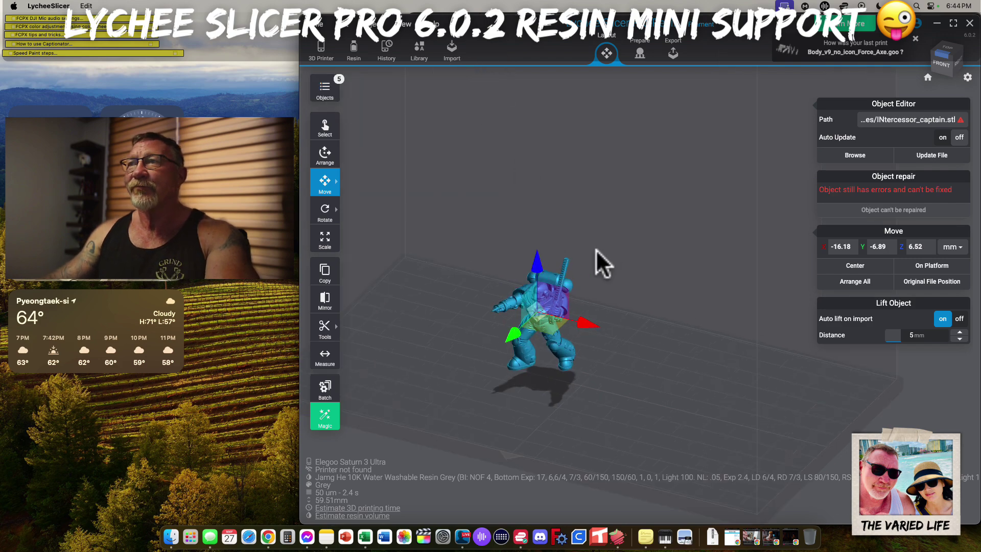
{"action": "scroll", "coordinate": [513, 246], "scroll_direction": "up", "scroll_amount": 5}
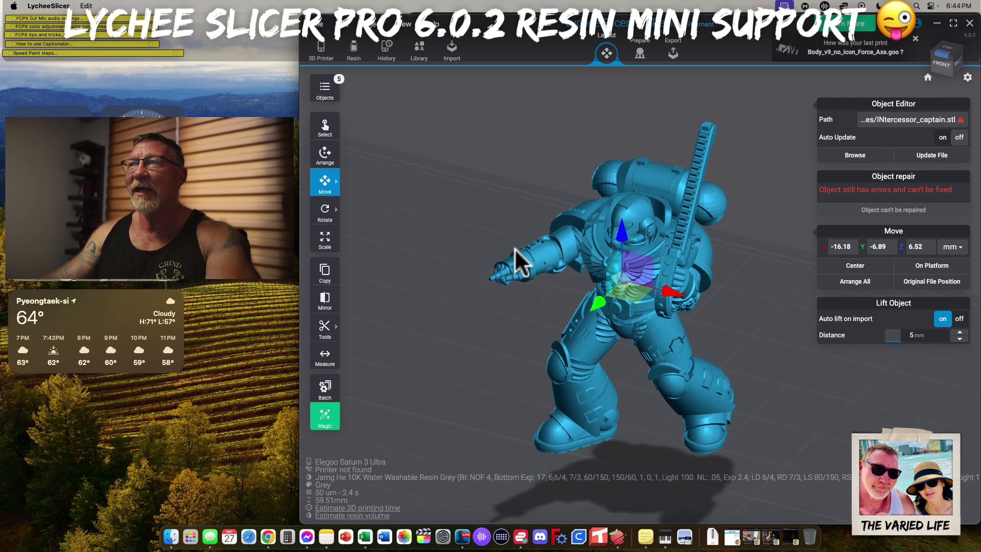
{"action": "left_click", "coordinate": [326, 359]}
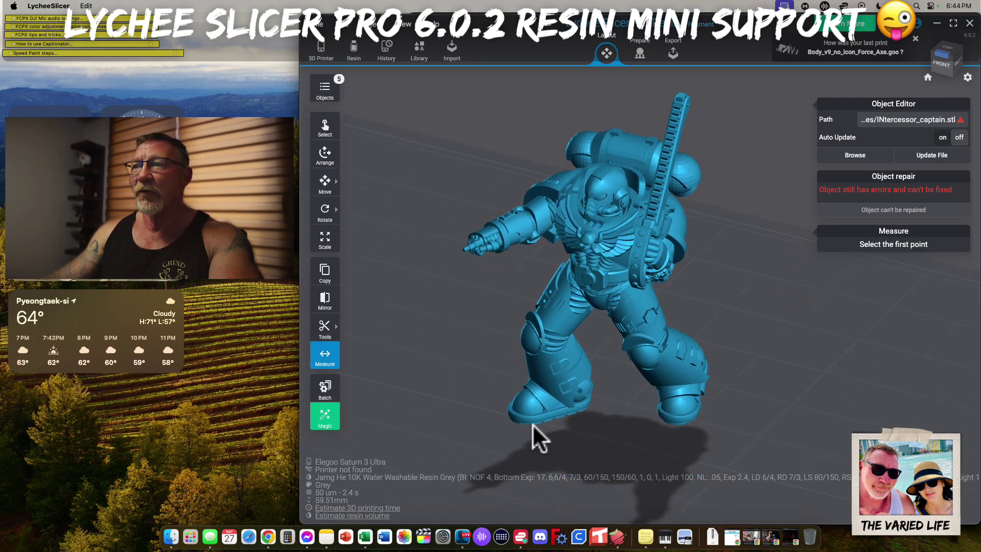
{"action": "left_click", "coordinate": [587, 416]}
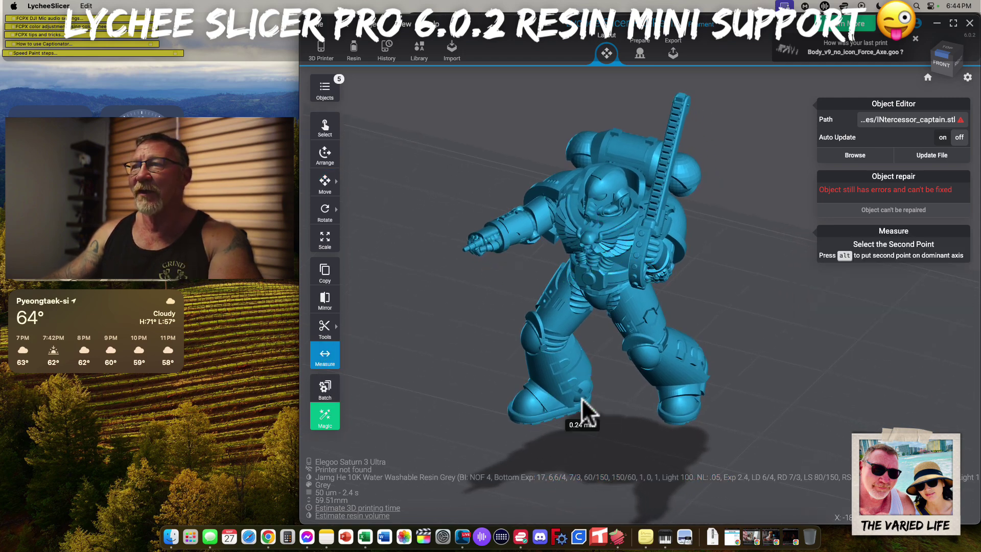
{"action": "left_click", "coordinate": [614, 127]}
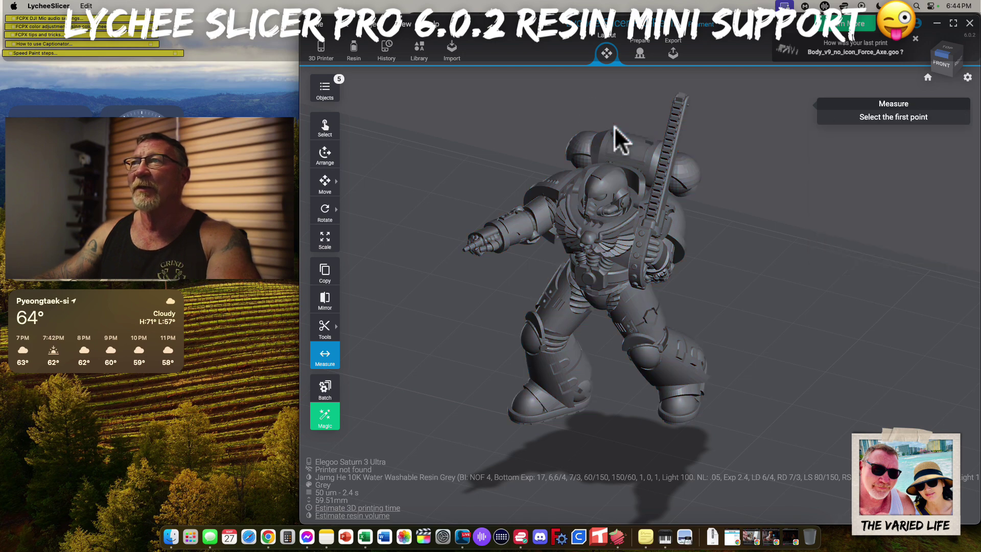
{"action": "left_click", "coordinate": [569, 409]}
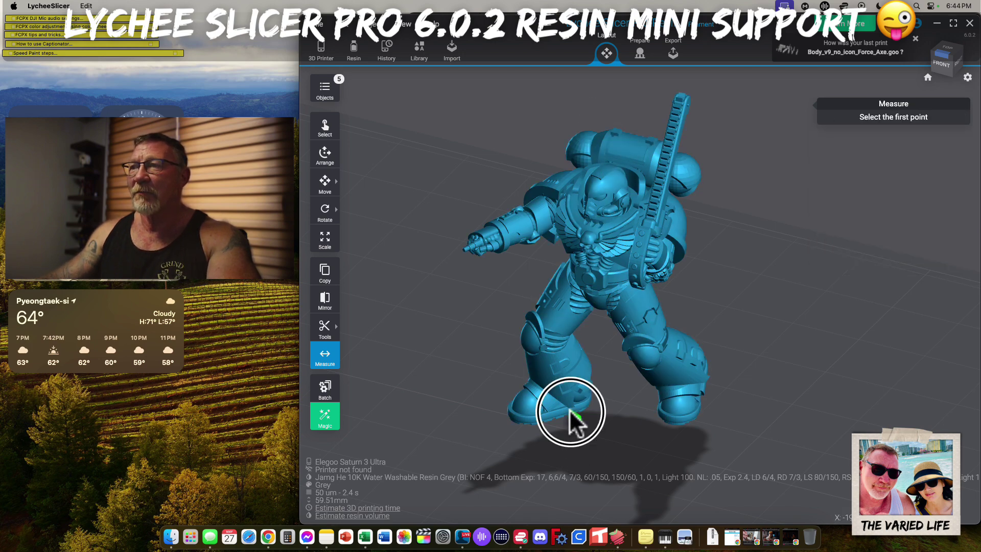
{"action": "left_click", "coordinate": [603, 132]}
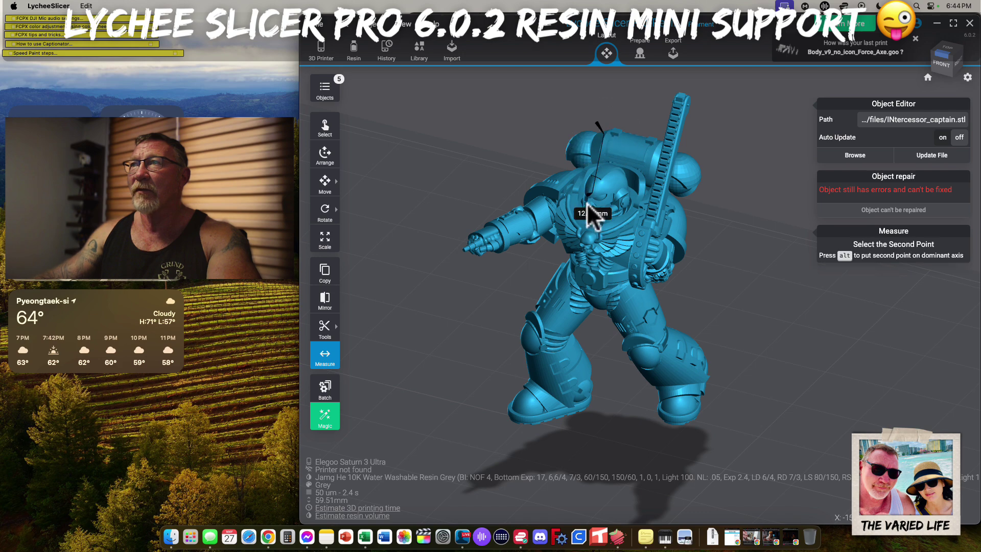
{"action": "left_click", "coordinate": [571, 407]}
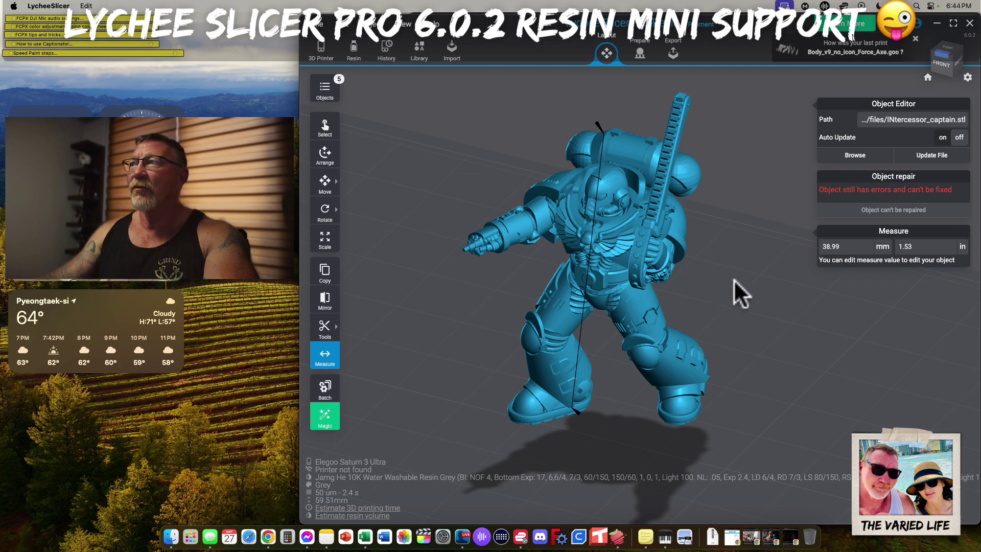
- Measure the captain's overall height from the chainsword tip to the foot below it, and examine the measurement line from the front
{"action": "left_click_drag", "start_coordinate": [756, 273], "coordinate": [580, 120]}
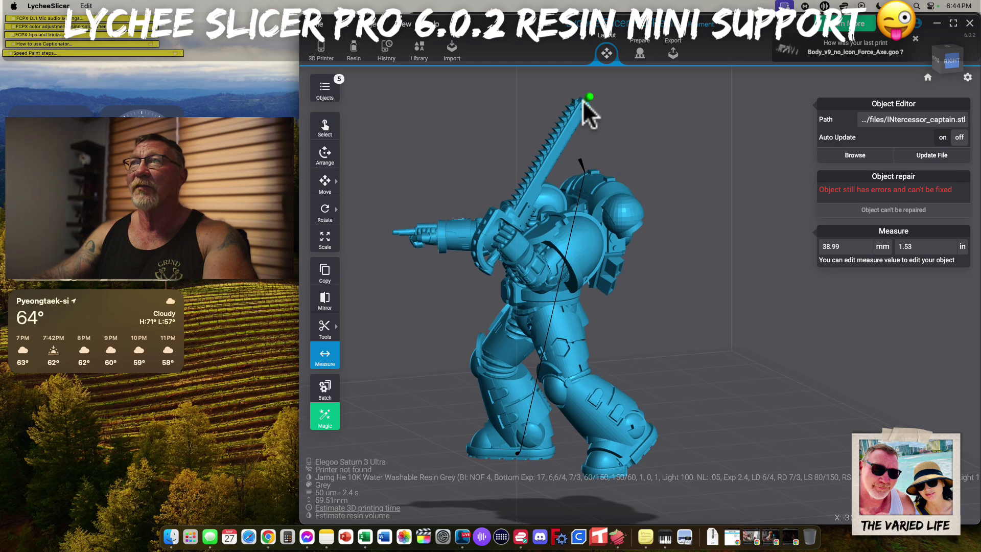
{"action": "left_click", "coordinate": [584, 104]}
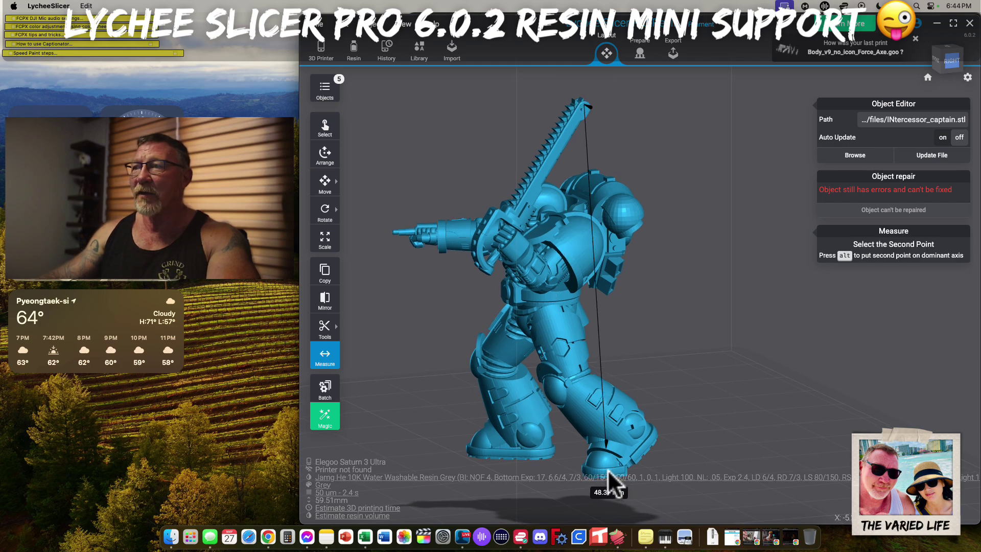
{"action": "right_click_drag", "start_coordinate": [622, 442], "coordinate": [626, 390]}
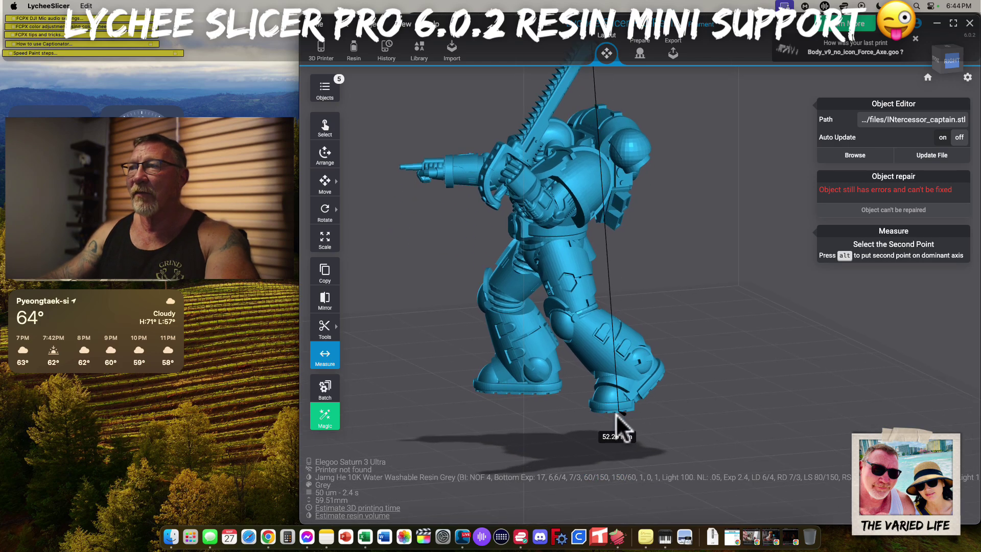
{"action": "left_click", "coordinate": [614, 409]}
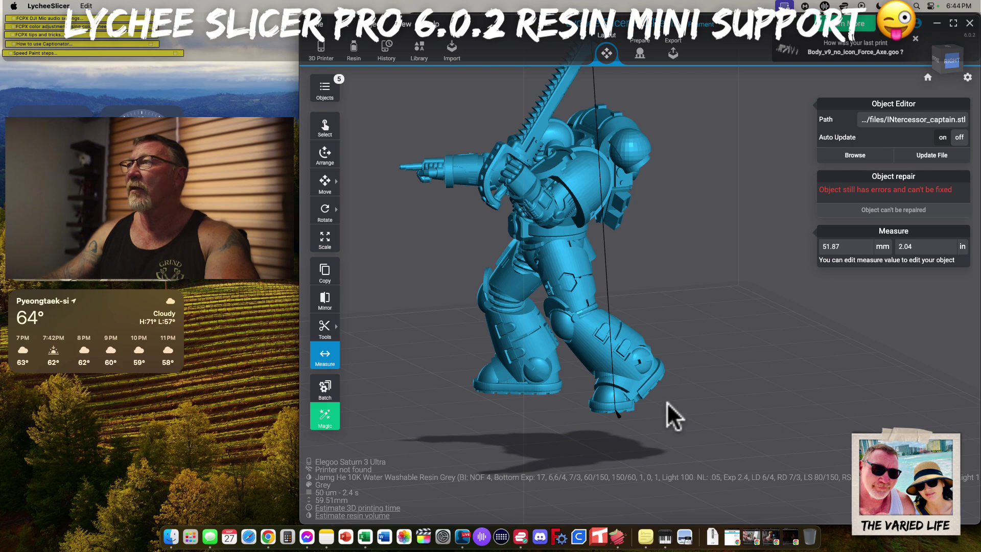
{"action": "right_click_drag", "start_coordinate": [659, 327], "coordinate": [663, 367]}
{"action": "left_click_drag", "start_coordinate": [685, 321], "coordinate": [792, 314]}
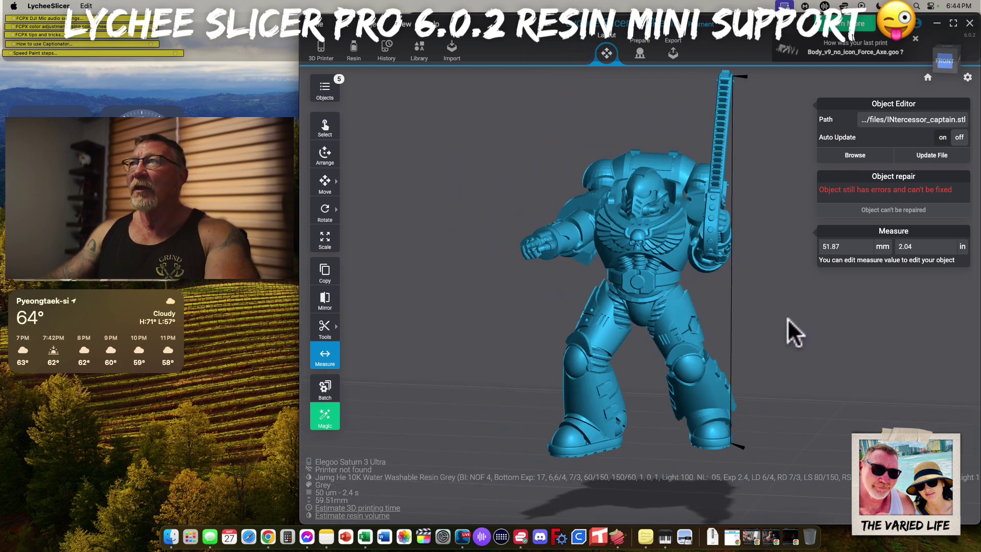
{"action": "scroll", "coordinate": [788, 318], "scroll_direction": "down", "scroll_amount": 3}
{"action": "left_click_drag", "start_coordinate": [787, 319], "coordinate": [757, 297]}
{"action": "right_click_drag", "start_coordinate": [764, 313], "coordinate": [759, 343]}
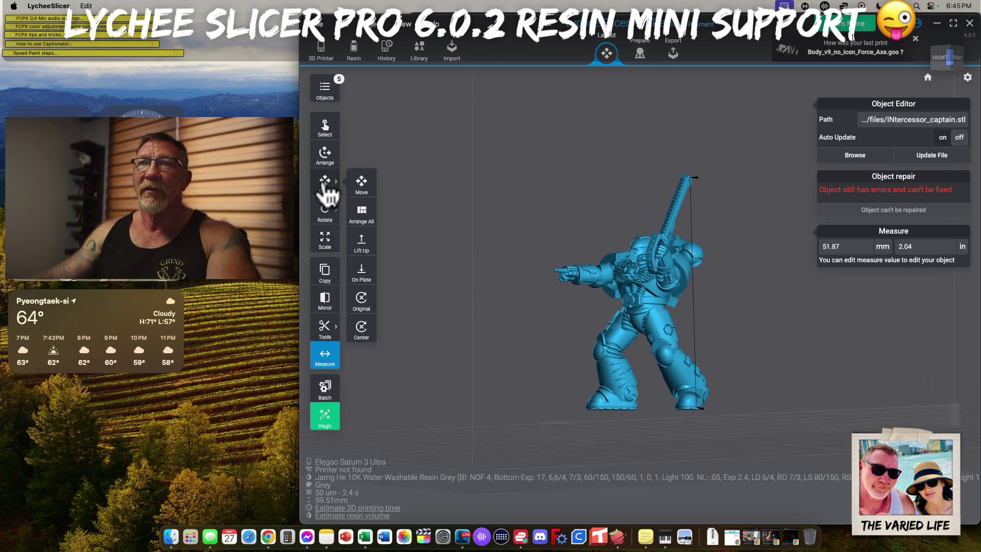
- Rotate the captain face-down to about 80° around the X axis
{"action": "left_click", "coordinate": [325, 187]}
{"action": "left_click_drag", "start_coordinate": [470, 307], "coordinate": [508, 326]}
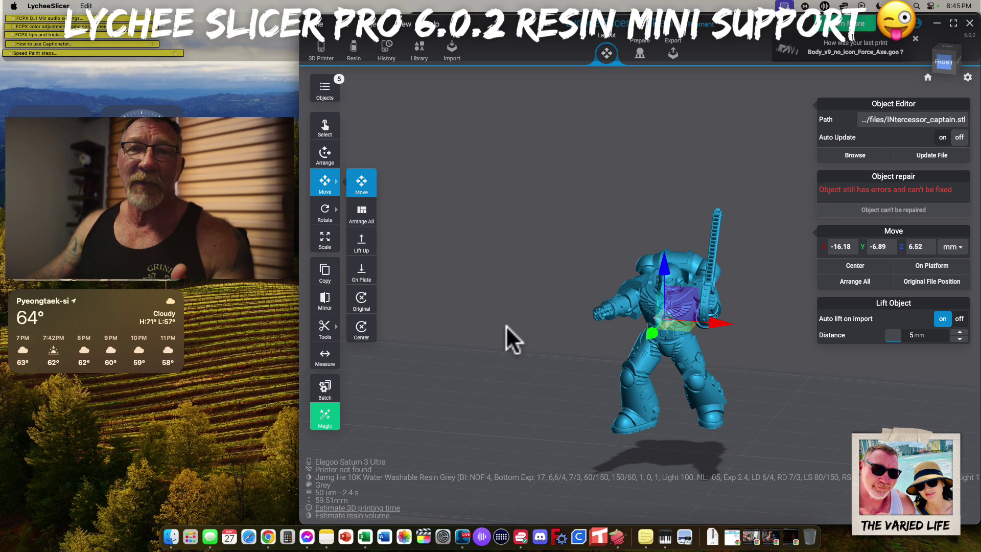
{"action": "left_click", "coordinate": [324, 212]}
{"action": "left_click", "coordinate": [850, 397]}
{"action": "left_click_drag", "start_coordinate": [850, 397], "coordinate": [786, 378]}
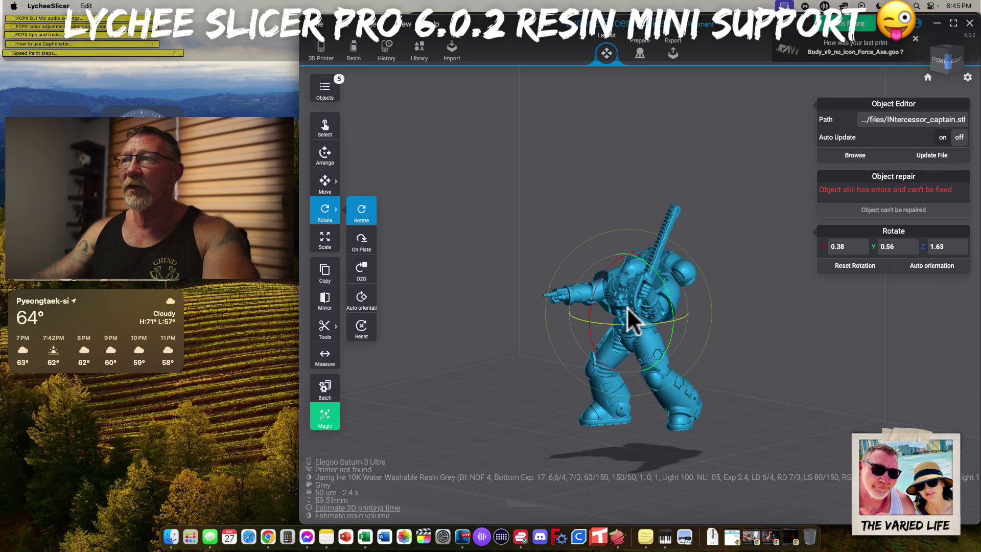
{"action": "left_click_drag", "start_coordinate": [605, 273], "coordinate": [561, 419]}
{"action": "mouse_move", "coordinate": [654, 449]}
{"action": "left_mouse_down"}
{"action": "mouse_move", "coordinate": [725, 385]}
{"action": "mouse_move", "coordinate": [730, 360]}
{"action": "mouse_move", "coordinate": [655, 444]}
{"action": "left_mouse_up"}
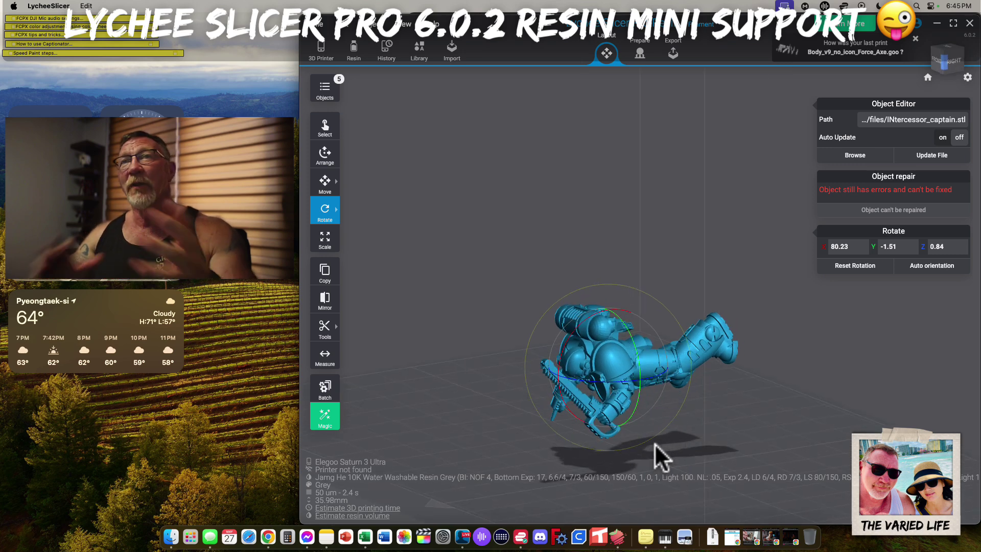
- Tilt the captain backward to about -31° around the X axis
{"action": "left_click_drag", "start_coordinate": [655, 443], "coordinate": [738, 384]}
{"action": "left_click_drag", "start_coordinate": [598, 238], "coordinate": [700, 406]}
{"action": "right_click_drag", "start_coordinate": [699, 406], "coordinate": [669, 363]}
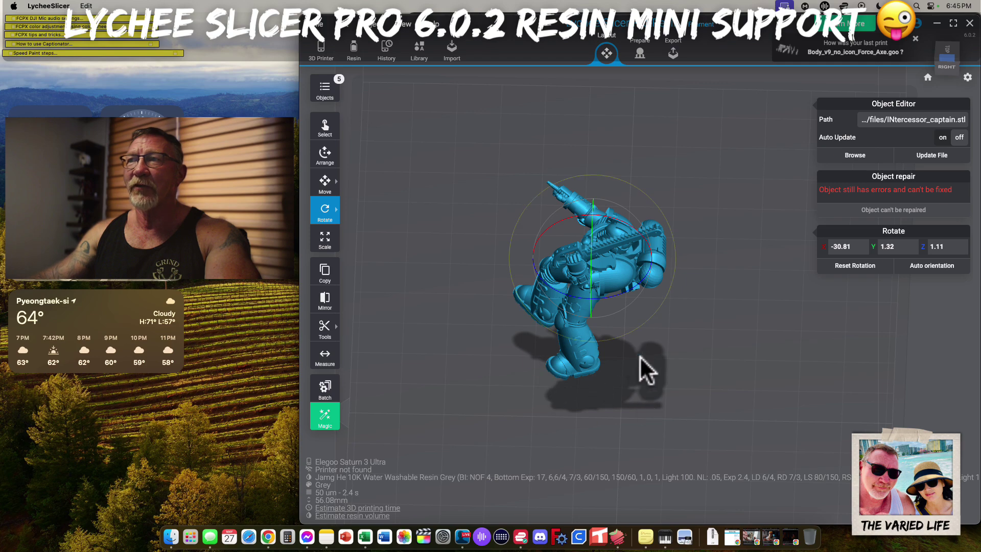
- Lay the captain almost flat on its back at about -72° around the X axis
{"action": "left_click_drag", "start_coordinate": [606, 285], "coordinate": [521, 357]}
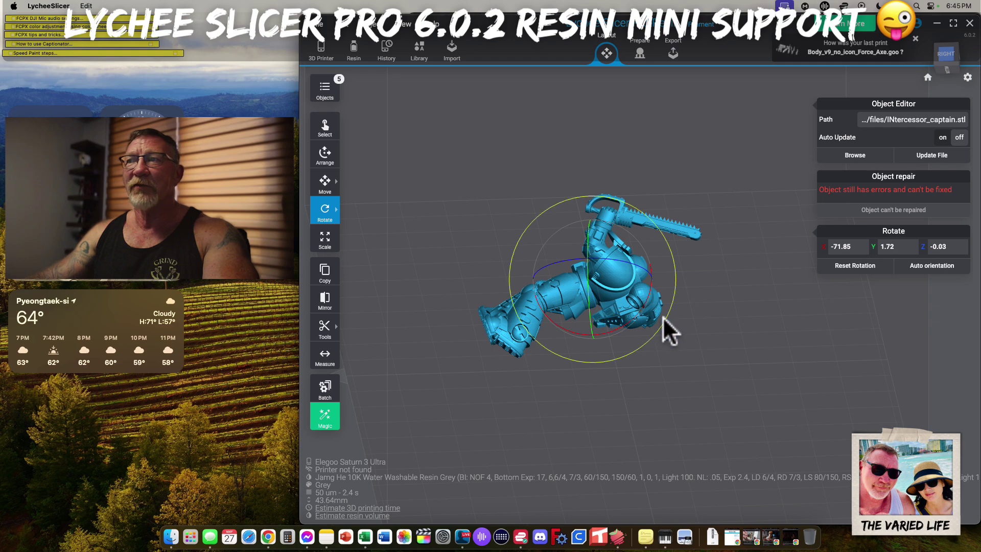
{"action": "left_click_drag", "start_coordinate": [672, 341], "coordinate": [543, 340]}
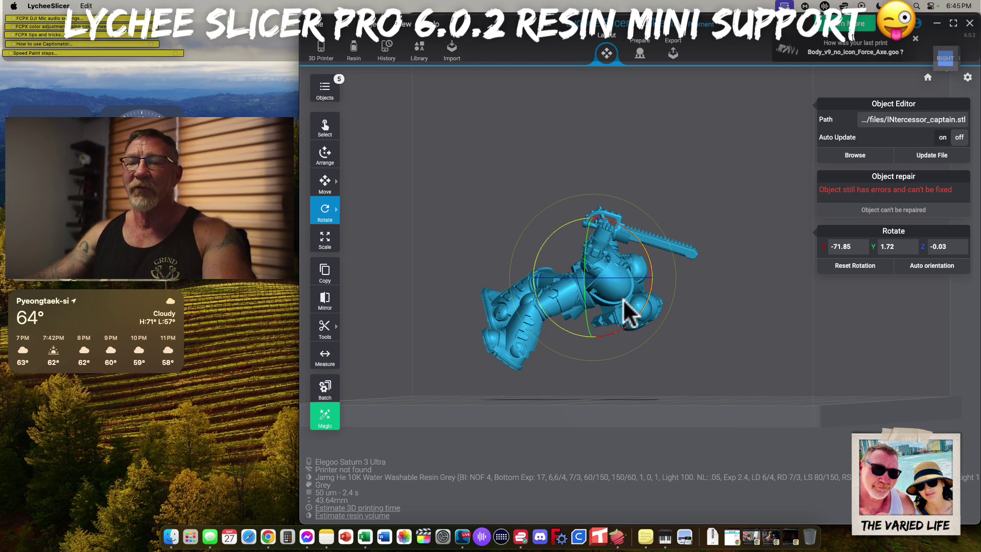
{"action": "scroll", "coordinate": [628, 312], "scroll_direction": "up", "scroll_amount": 2}
{"action": "scroll", "coordinate": [539, 320], "scroll_direction": "up", "scroll_amount": 3}
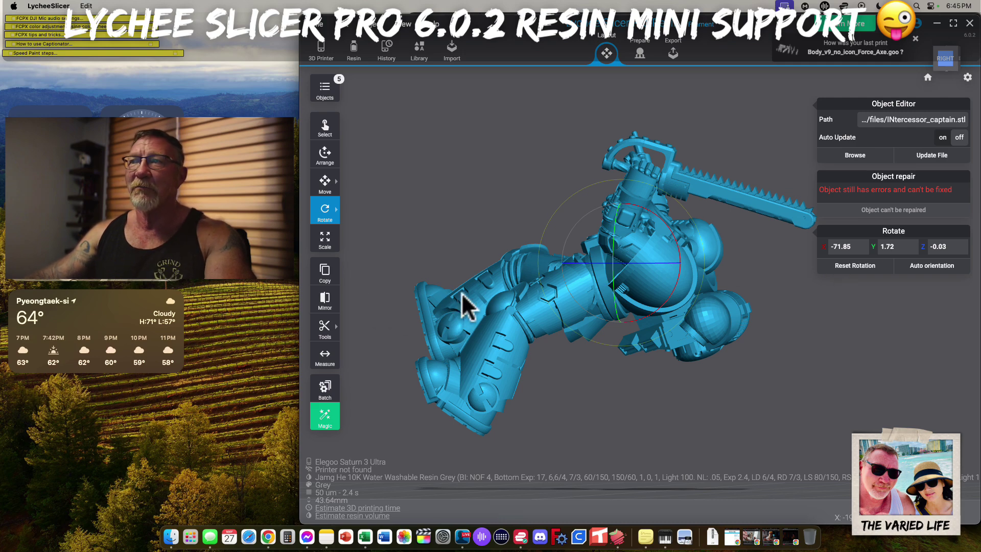
- Preview the layer cross-sections of the nearly flat captain in Prepare mode to examine how large each slice area is
{"action": "left_click", "coordinate": [640, 54]}
{"action": "left_click_drag", "start_coordinate": [967, 500], "coordinate": [979, 255]}
{"action": "right_click_drag", "start_coordinate": [685, 425], "coordinate": [693, 485]}
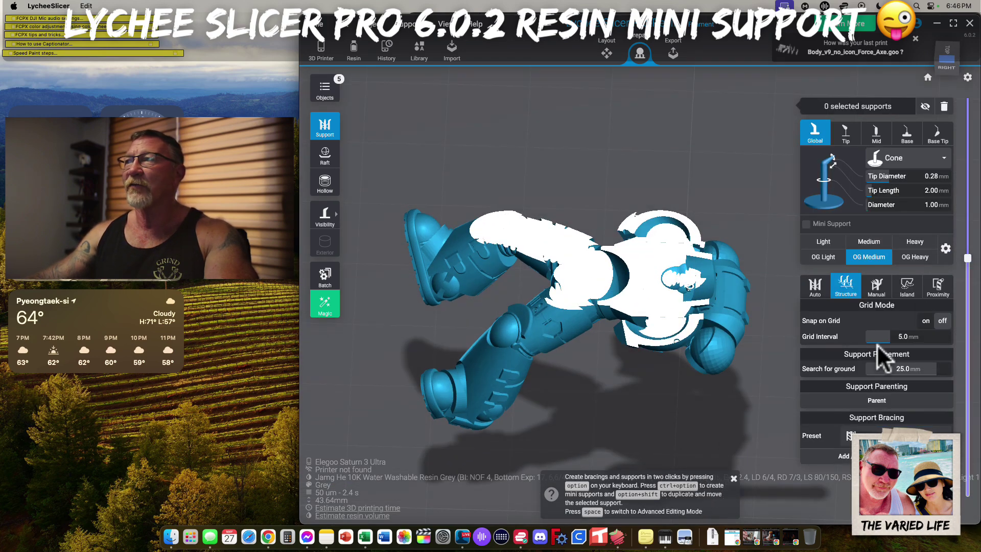
{"action": "left_click_drag", "start_coordinate": [972, 263], "coordinate": [971, 295]}
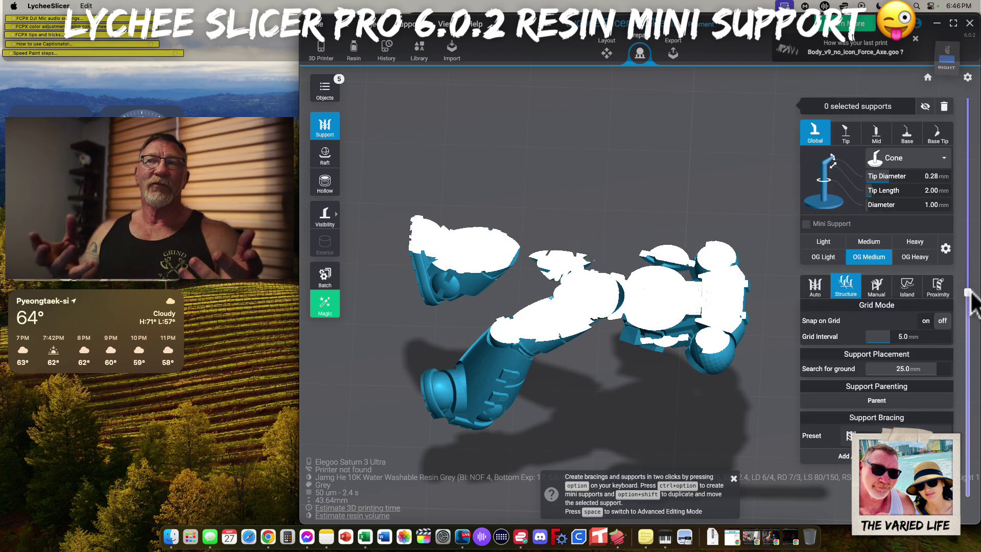
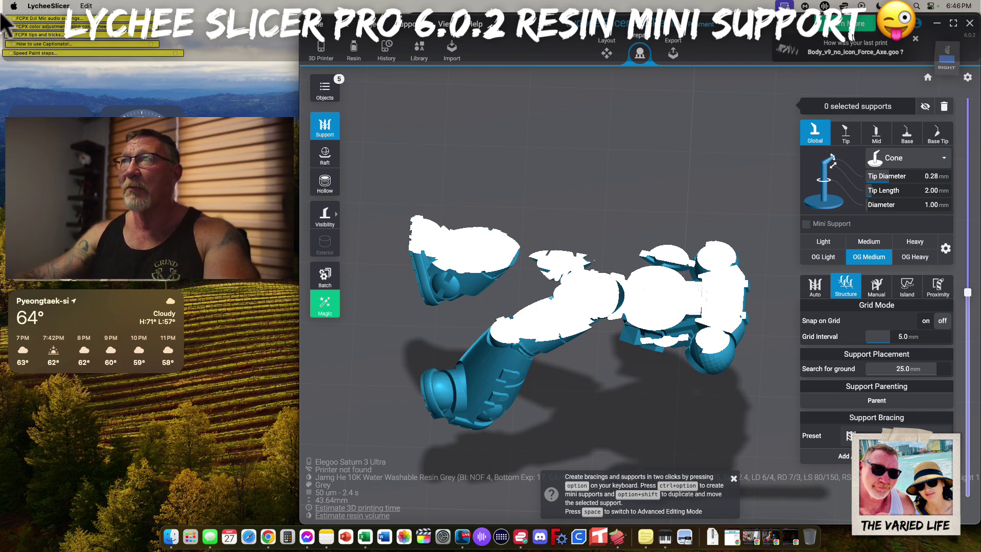
- Return to Layout mode and rotate the captain to about -37° around the X axis
{"action": "left_click", "coordinate": [607, 53]}
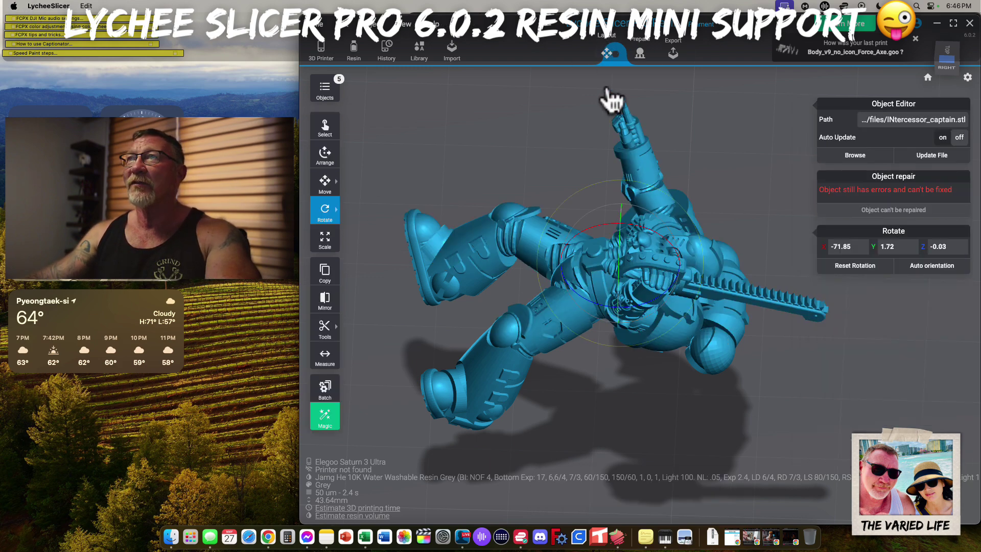
{"action": "left_click_drag", "start_coordinate": [641, 234], "coordinate": [759, 430]}
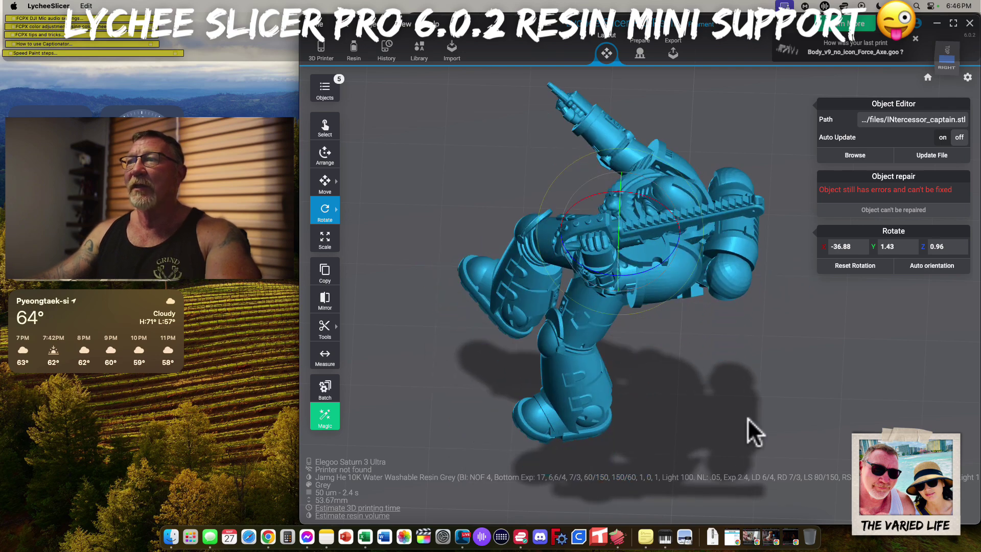
- Preview the layer cross-sections of the tilted captain through the legs and torso, then restore the full model view
{"action": "left_click", "coordinate": [642, 57]}
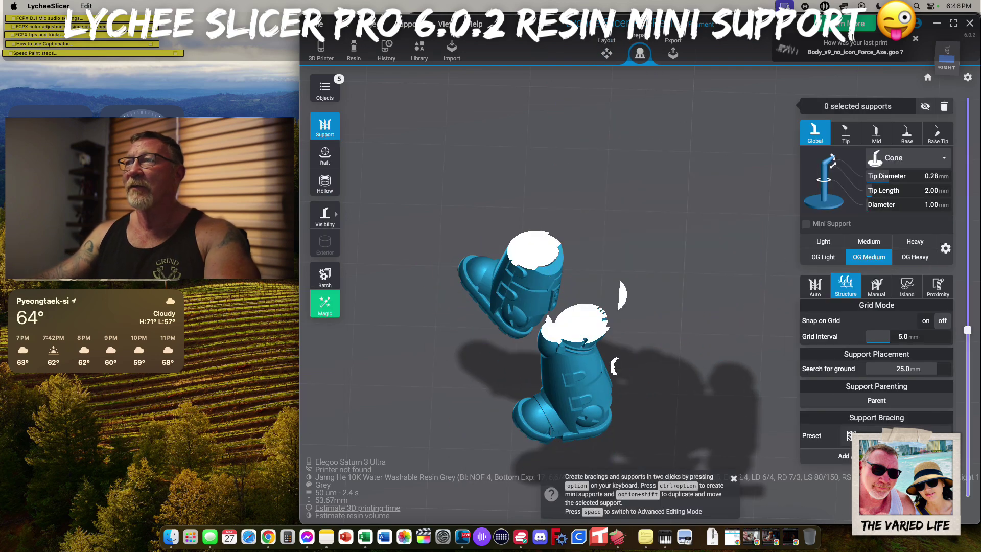
{"action": "left_click_drag", "start_coordinate": [967, 330], "coordinate": [967, 240]}
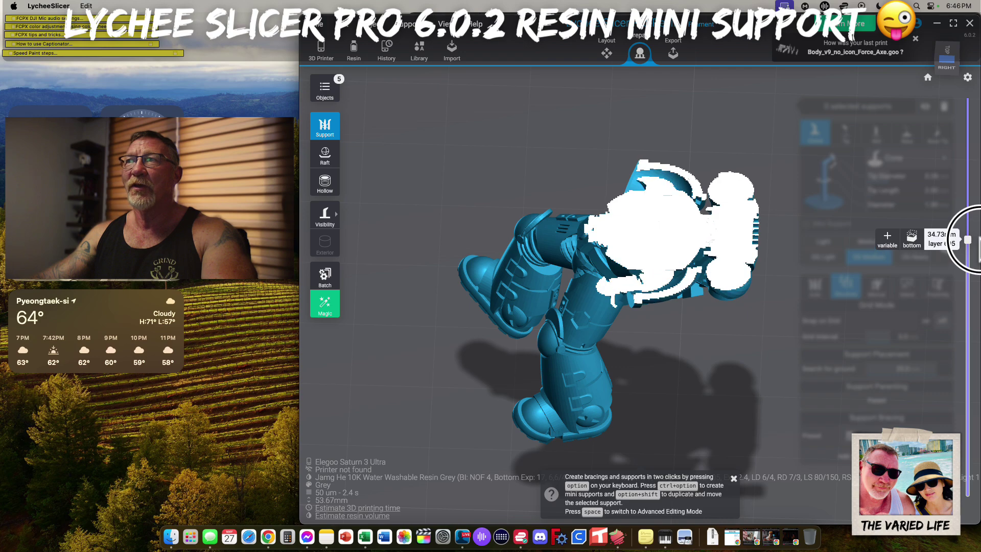
{"action": "middle_click_drag", "start_coordinate": [689, 236], "coordinate": [634, 251]}
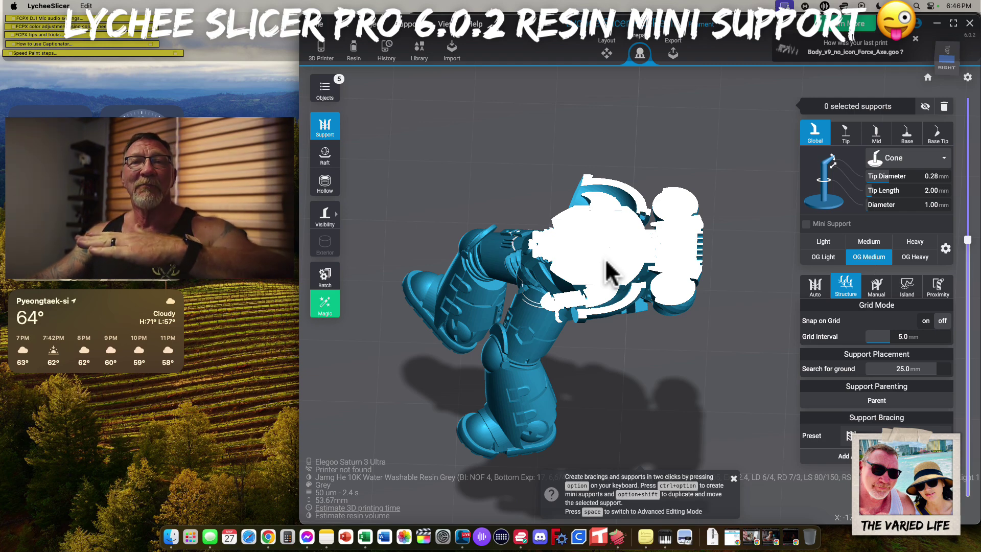
{"action": "left_click_drag", "start_coordinate": [972, 236], "coordinate": [966, 500]}
- Estimate the print time and resin volume for the tilted captain, and inspect its pose from several sides
{"action": "left_click_drag", "start_coordinate": [572, 387], "coordinate": [684, 337]}
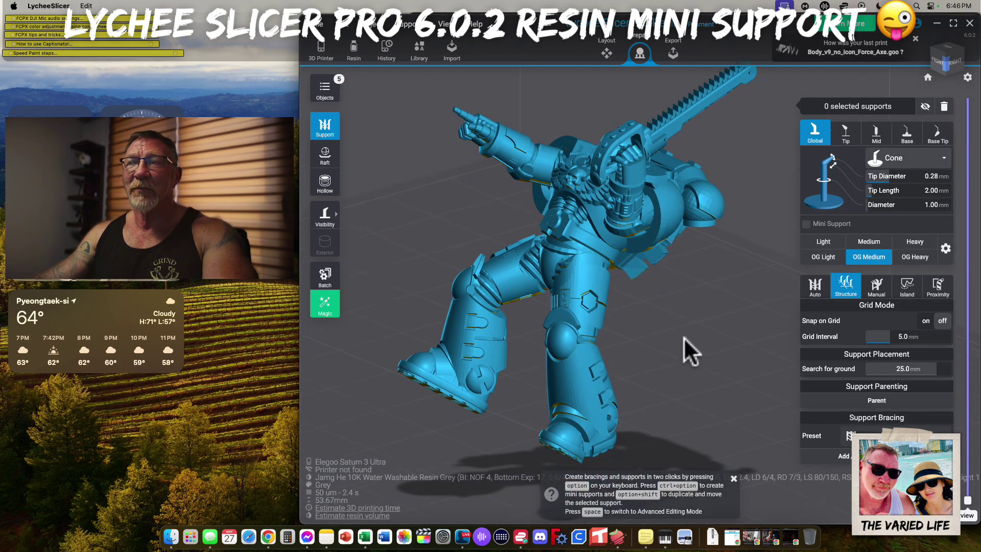
{"action": "scroll", "coordinate": [693, 323], "scroll_direction": "down", "scroll_amount": 3}
{"action": "scroll", "coordinate": [694, 305], "scroll_direction": "down", "scroll_amount": 3}
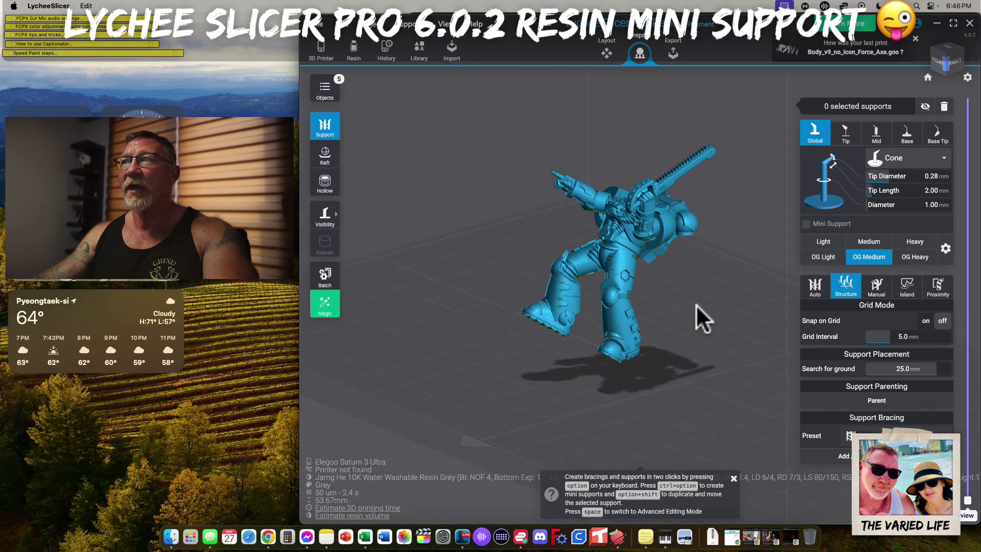
{"action": "left_click_drag", "start_coordinate": [712, 305], "coordinate": [509, 388]}
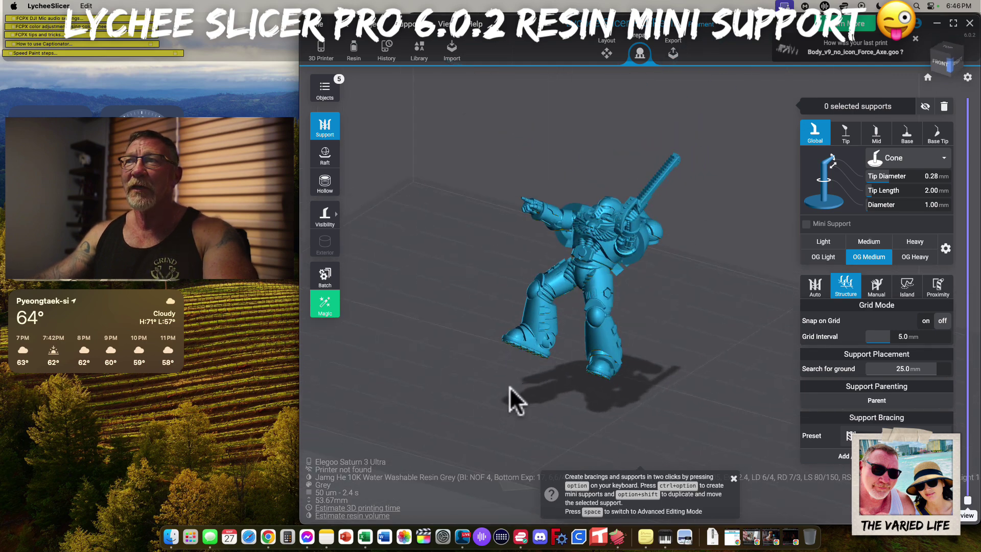
{"action": "left_click", "coordinate": [371, 516]}
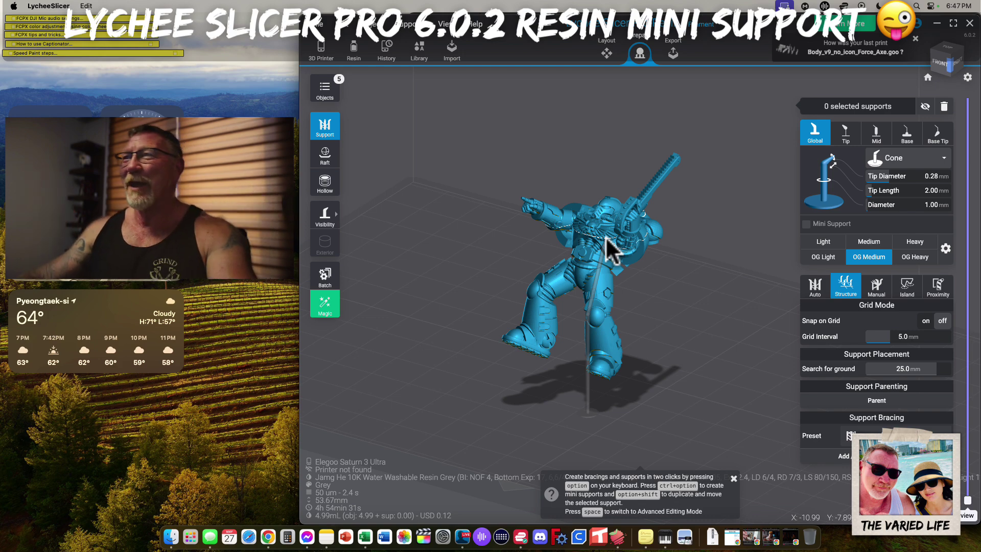
{"action": "left_click_drag", "start_coordinate": [709, 322], "coordinate": [687, 324]}
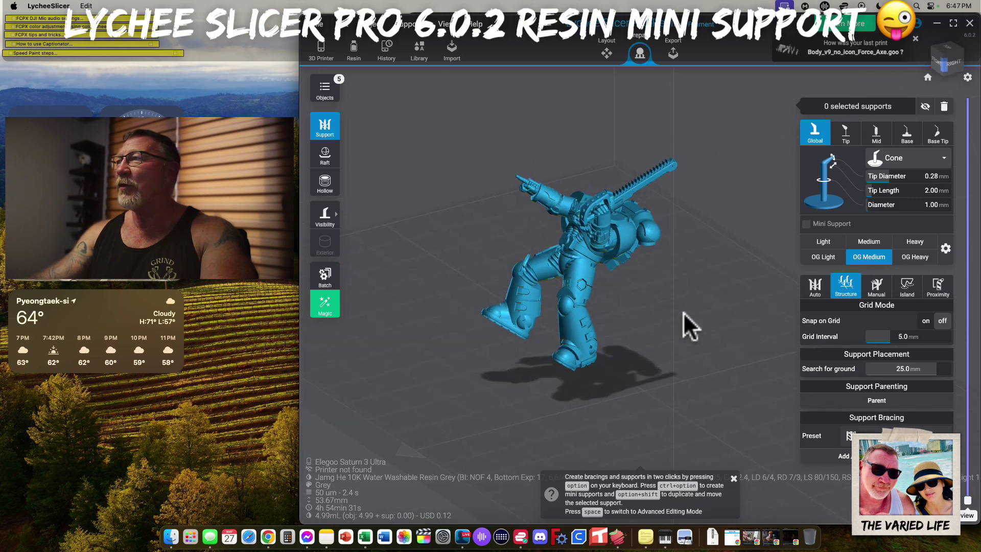
- Search the captain for islands with the island detector's accuracy set to Normal
{"action": "left_click", "coordinate": [907, 292]}
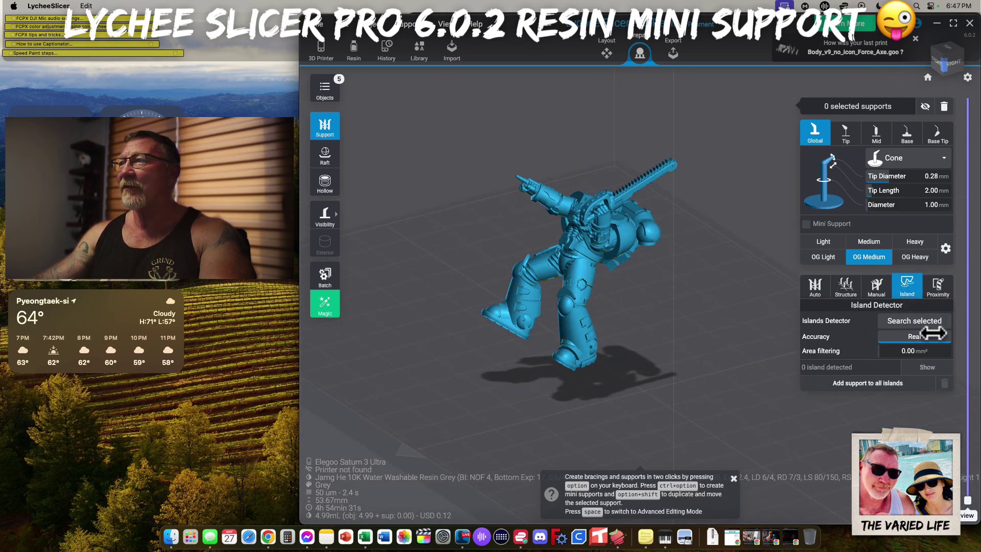
{"action": "left_click_drag", "start_coordinate": [948, 339], "coordinate": [912, 338]}
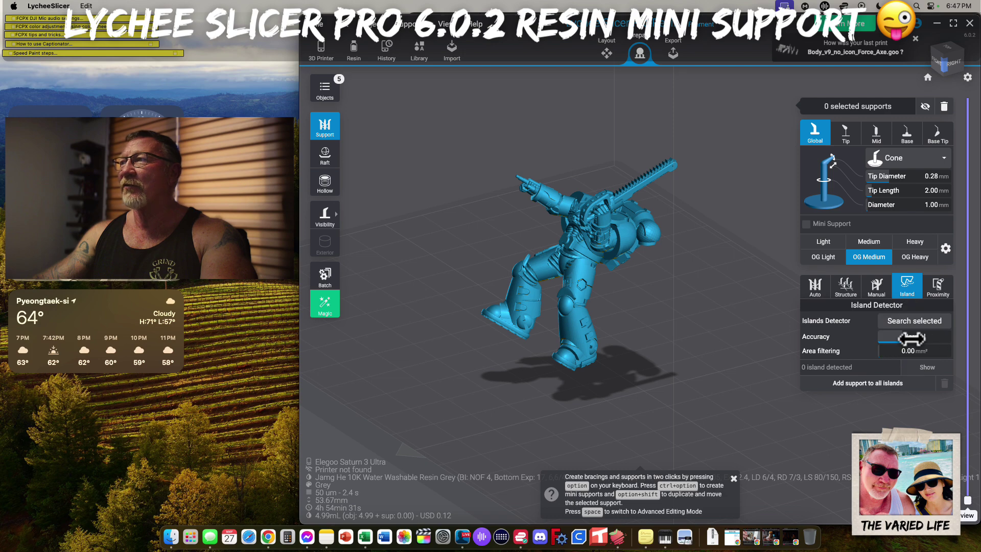
{"action": "left_click", "coordinate": [914, 320]}
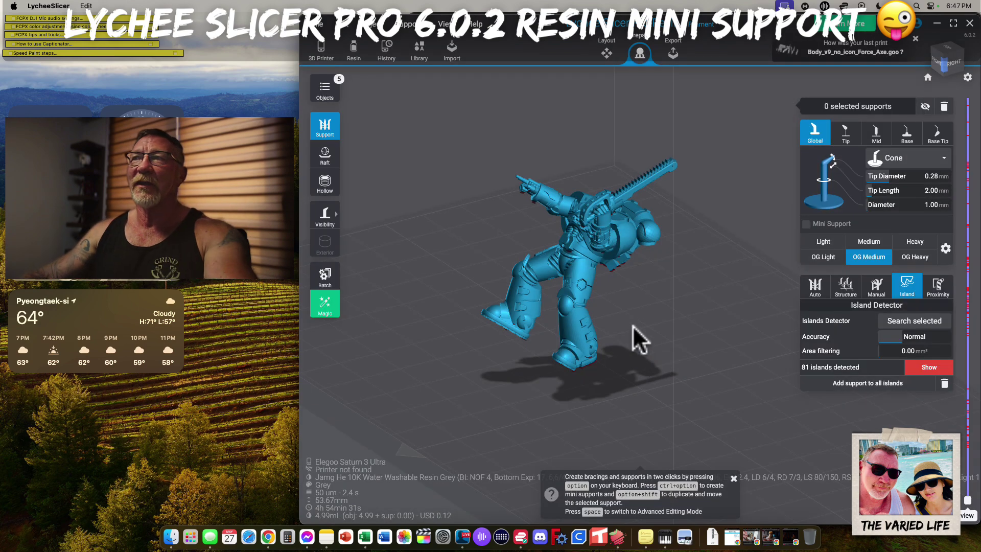
{"action": "left_click_drag", "start_coordinate": [661, 358], "coordinate": [632, 308]}
{"action": "scroll", "coordinate": [633, 308], "scroll_direction": "up", "scroll_amount": 10}
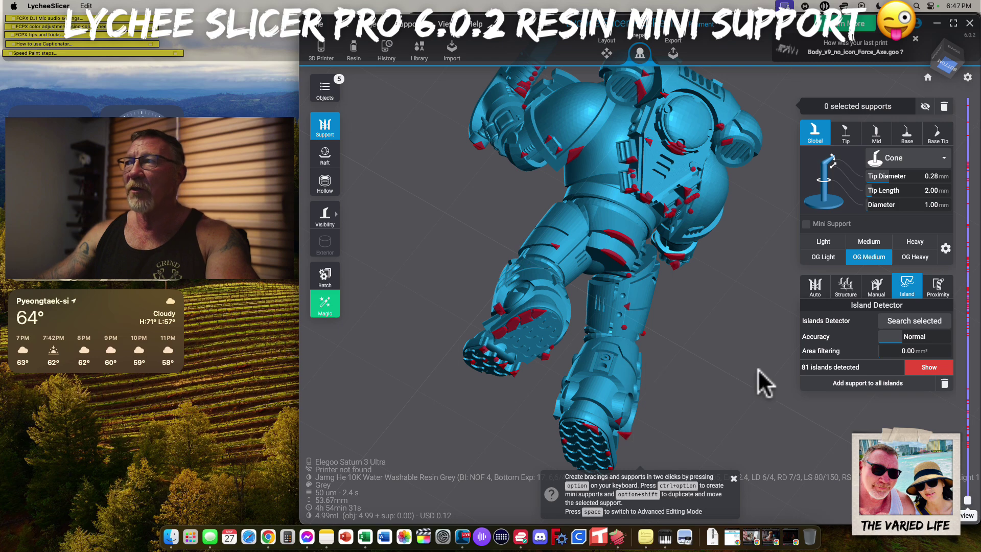
- Limit the visible layers to the feet and place OG Medium supports plus a mini support on the islands under the raised boot's sole and heel
{"action": "left_click_drag", "start_coordinate": [782, 387], "coordinate": [771, 368]}
{"action": "right_click_drag", "start_coordinate": [767, 356], "coordinate": [750, 287]}
{"action": "left_click_drag", "start_coordinate": [965, 500], "coordinate": [968, 392]}
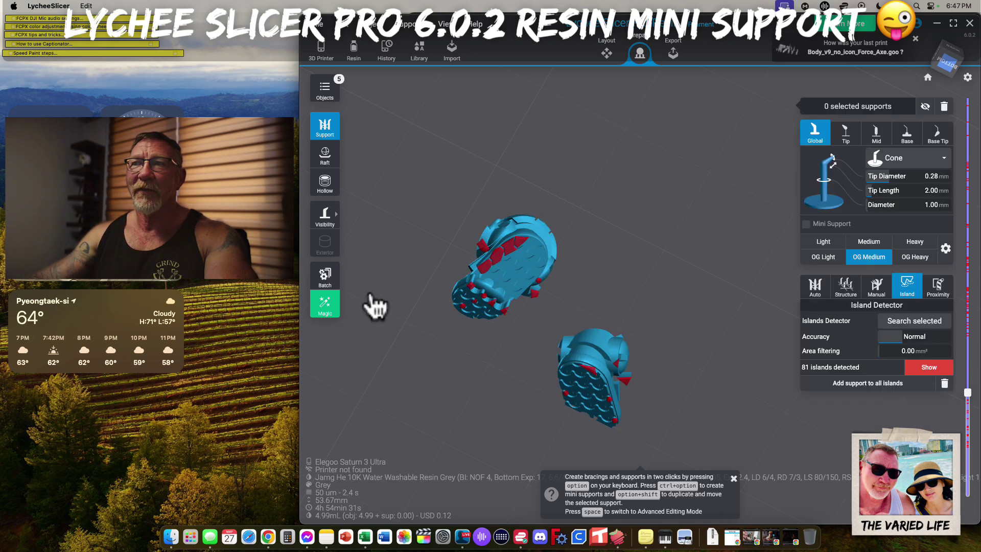
{"action": "left_click", "coordinate": [484, 296]}
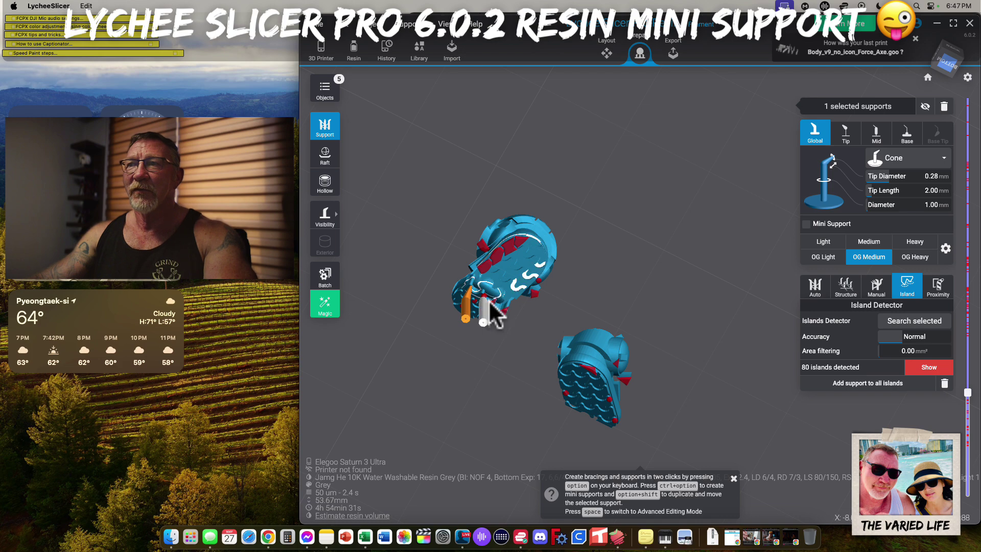
{"action": "left_click", "coordinate": [504, 307]}
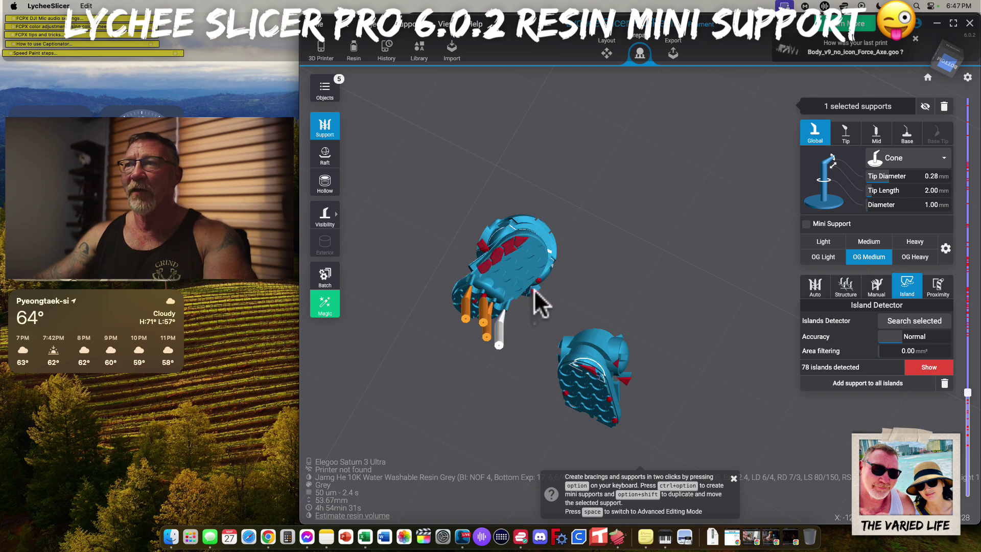
{"action": "left_click", "coordinate": [534, 293]}
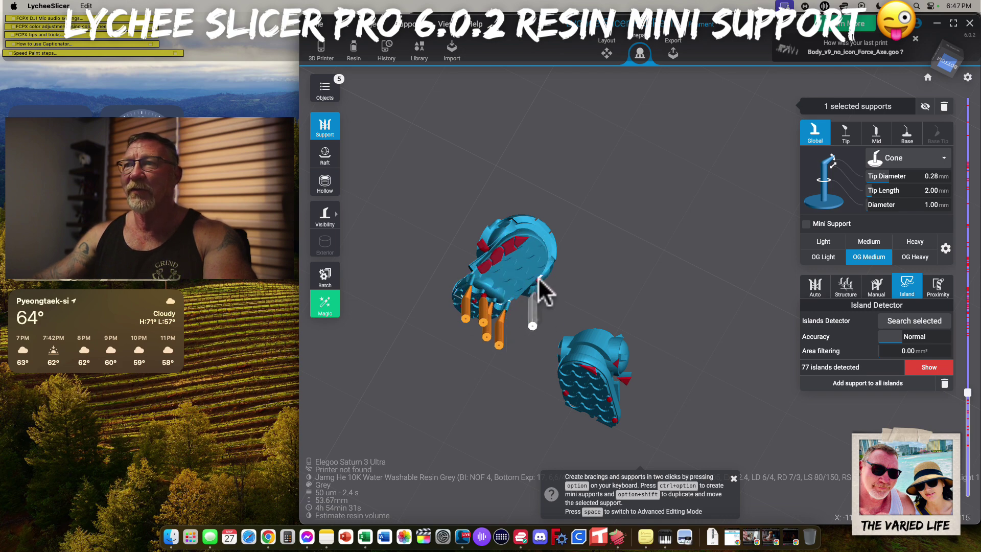
{"action": "left_click", "coordinate": [485, 275]}
{"action": "left_click", "coordinate": [498, 259]}
{"action": "left_click", "coordinate": [508, 256]}
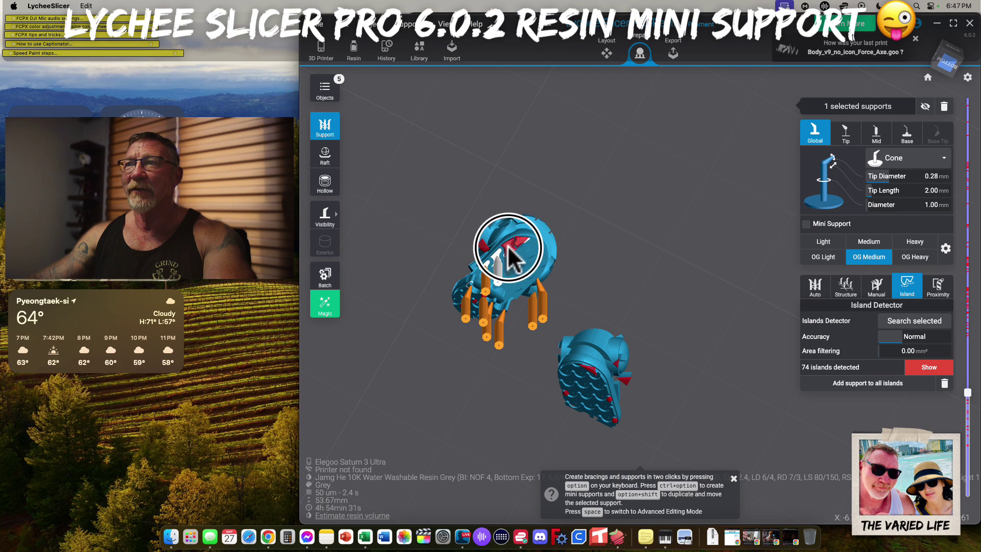
{"action": "left_click", "coordinate": [483, 248], "text": "ctrl+alt"}
- Place two more OG Medium supports on the toe islands of the same boot and inspect the supports from the side
{"action": "left_click_drag", "start_coordinate": [470, 332], "coordinate": [582, 299]}
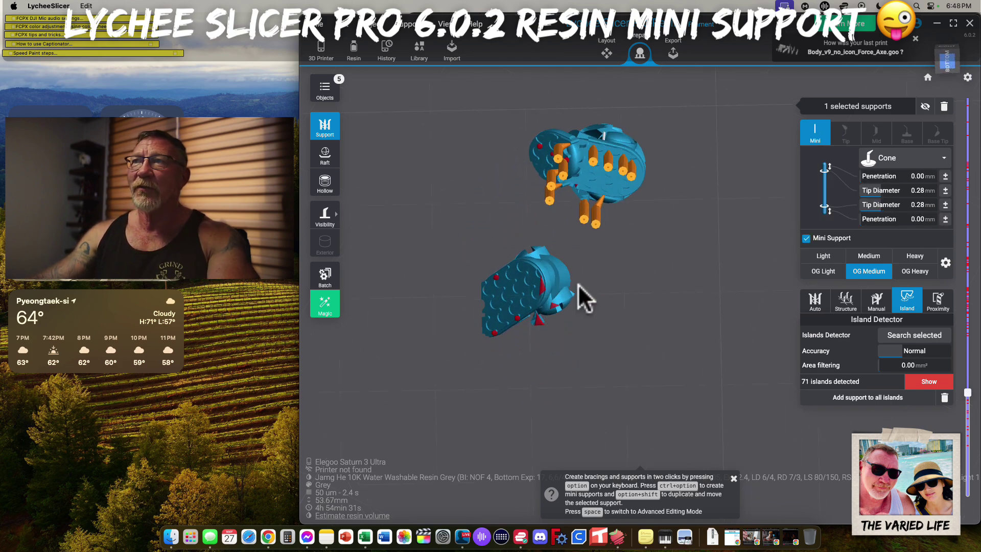
{"action": "left_click", "coordinate": [539, 148]}
{"action": "left_click", "coordinate": [554, 164]}
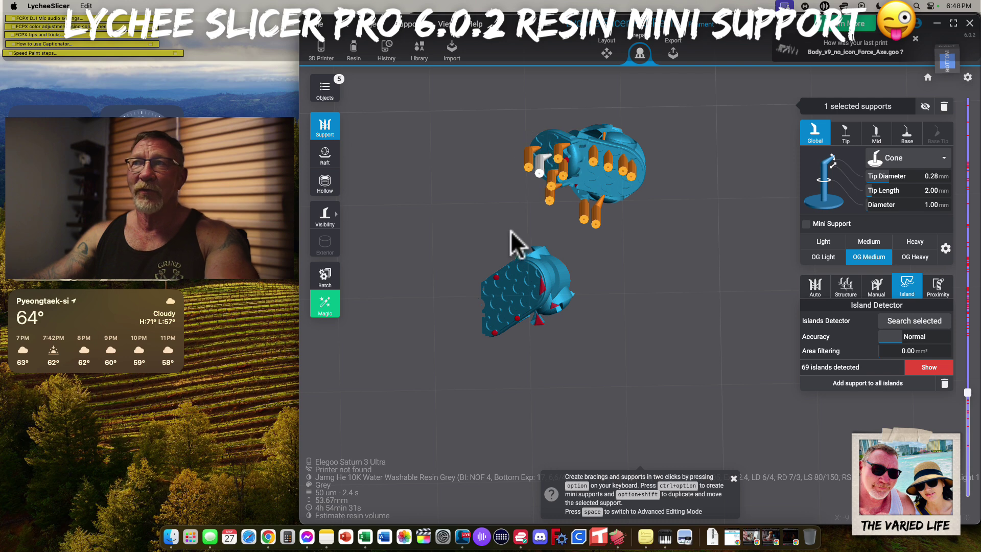
{"action": "left_click_drag", "start_coordinate": [455, 255], "coordinate": [403, 317]}
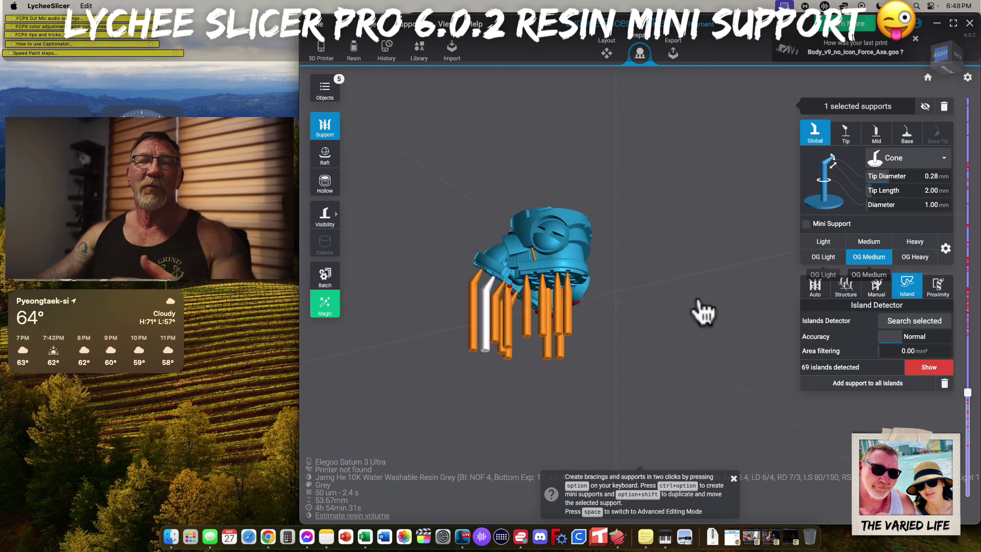
- Delete all the supports placed on the boot and restore the full layer range
{"action": "left_click_drag", "start_coordinate": [624, 334], "coordinate": [514, 204]}
{"action": "left_click_drag", "start_coordinate": [430, 163], "coordinate": [590, 289], "text": "shift"}
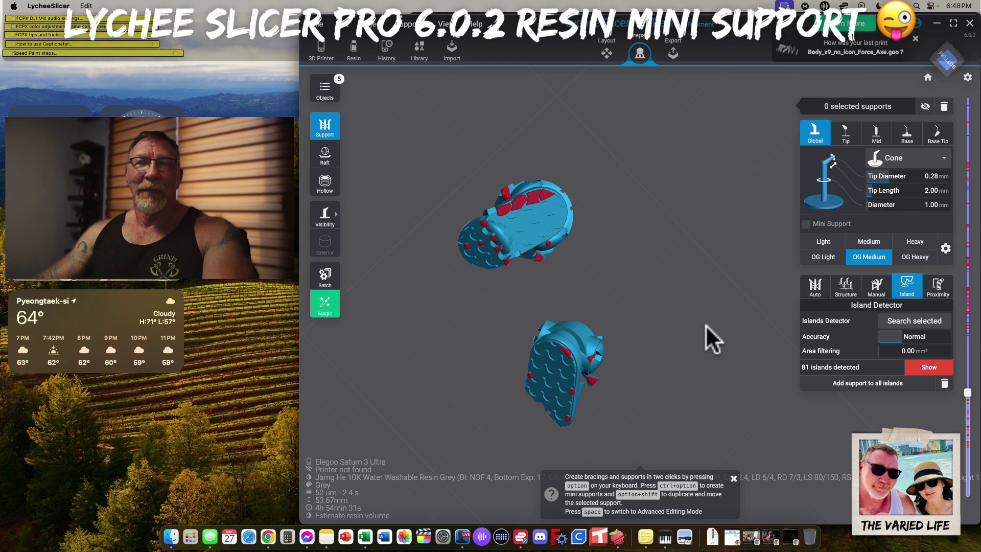
{"action": "left_click_drag", "start_coordinate": [967, 392], "coordinate": [972, 532]}
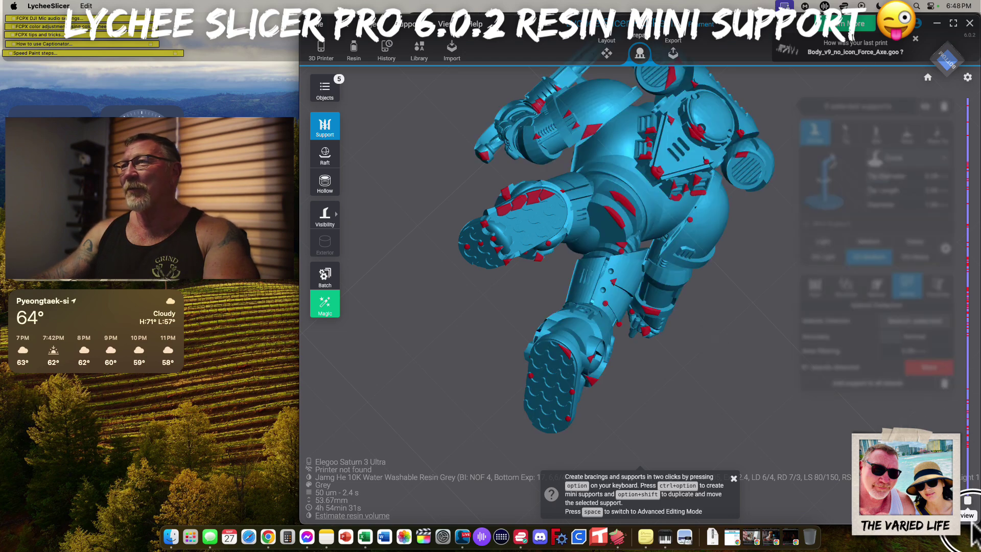
- Start a manual face selection for supports and paint both boot soles using the Sphere brush with a 1 mm radius
{"action": "left_click_drag", "start_coordinate": [730, 361], "coordinate": [884, 366]}
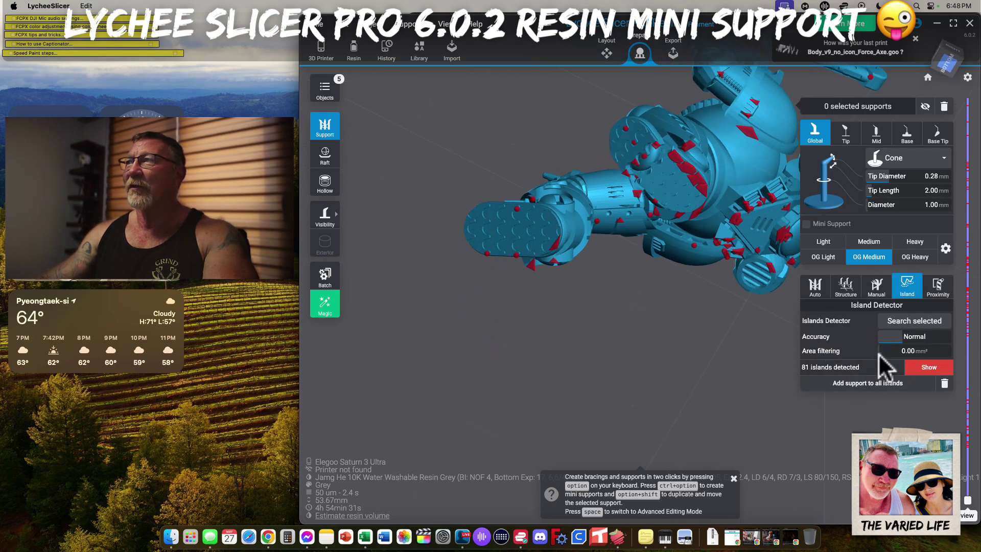
{"action": "left_click", "coordinate": [876, 286]}
{"action": "left_click_drag", "start_coordinate": [699, 328], "coordinate": [773, 400]}
{"action": "scroll", "coordinate": [876, 307], "scroll_direction": "down", "scroll_amount": 2}
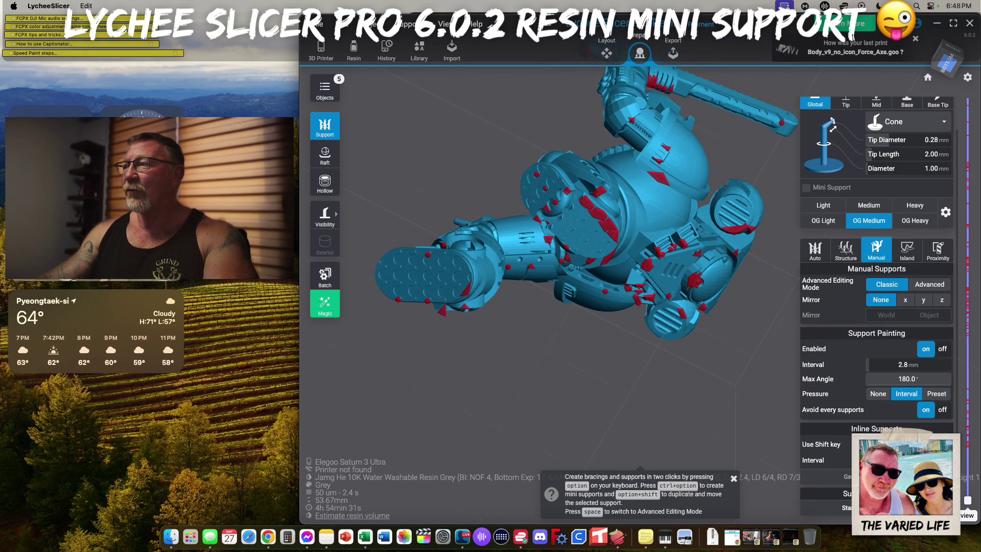
{"action": "left_click", "coordinate": [860, 509]}
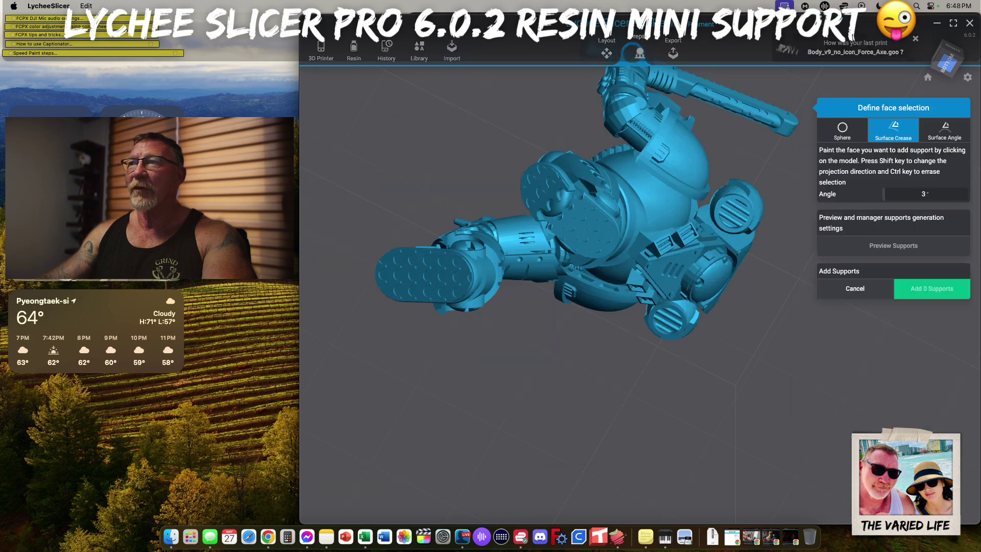
{"action": "left_click_drag", "start_coordinate": [735, 305], "coordinate": [745, 248]}
{"action": "scroll", "coordinate": [746, 247], "scroll_direction": "up", "scroll_amount": 5}
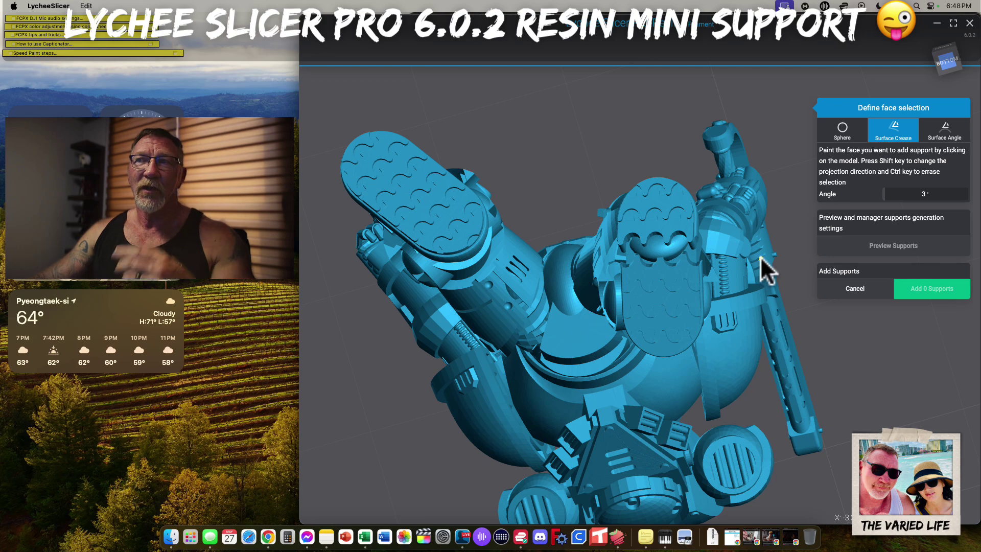
{"action": "left_click", "coordinate": [848, 129]}
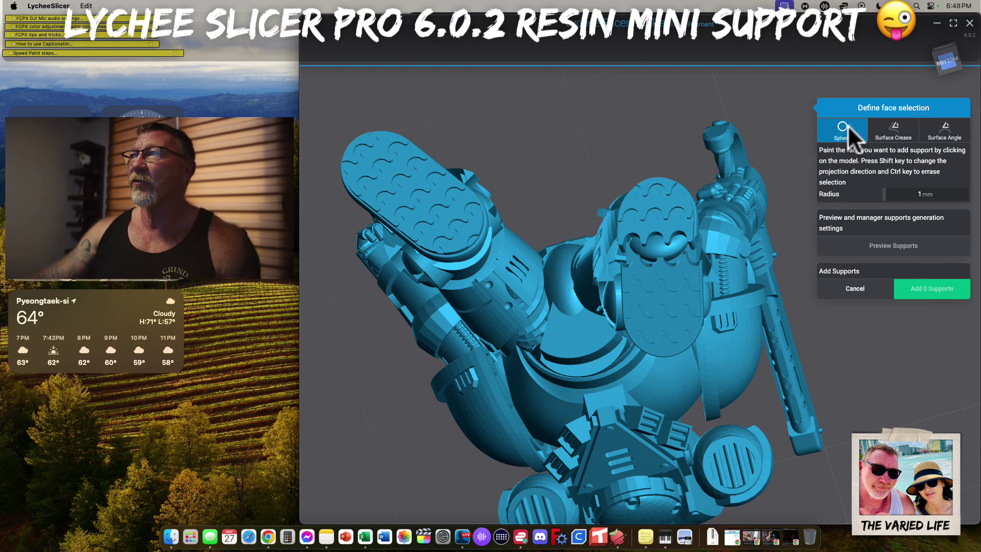
{"action": "mouse_move", "coordinate": [368, 140]}
{"action": "left_mouse_down"}
{"action": "mouse_move", "coordinate": [354, 158]}
{"action": "mouse_move", "coordinate": [361, 194]}
{"action": "mouse_move", "coordinate": [388, 217]}
{"action": "mouse_move", "coordinate": [466, 243]}
{"action": "mouse_move", "coordinate": [435, 245]}
{"action": "mouse_move", "coordinate": [466, 235]}
{"action": "mouse_move", "coordinate": [466, 204]}
{"action": "mouse_move", "coordinate": [412, 158]}
{"action": "mouse_move", "coordinate": [374, 144]}
{"action": "mouse_move", "coordinate": [411, 197]}
{"action": "mouse_move", "coordinate": [384, 161]}
{"action": "mouse_move", "coordinate": [362, 173]}
{"action": "mouse_move", "coordinate": [359, 190]}
{"action": "mouse_move", "coordinate": [407, 205]}
{"action": "mouse_move", "coordinate": [405, 226]}
{"action": "mouse_move", "coordinate": [452, 241]}
{"action": "left_mouse_up"}
{"action": "mouse_move", "coordinate": [658, 352]}
{"action": "left_mouse_down"}
{"action": "mouse_move", "coordinate": [637, 303]}
{"action": "mouse_move", "coordinate": [628, 204]}
{"action": "mouse_move", "coordinate": [650, 189]}
{"action": "mouse_move", "coordinate": [680, 199]}
{"action": "mouse_move", "coordinate": [694, 312]}
{"action": "mouse_move", "coordinate": [664, 347]}
{"action": "mouse_move", "coordinate": [674, 312]}
{"action": "mouse_move", "coordinate": [664, 288]}
{"action": "mouse_move", "coordinate": [674, 333]}
{"action": "mouse_move", "coordinate": [652, 216]}
{"action": "mouse_move", "coordinate": [667, 233]}
{"action": "left_mouse_up"}
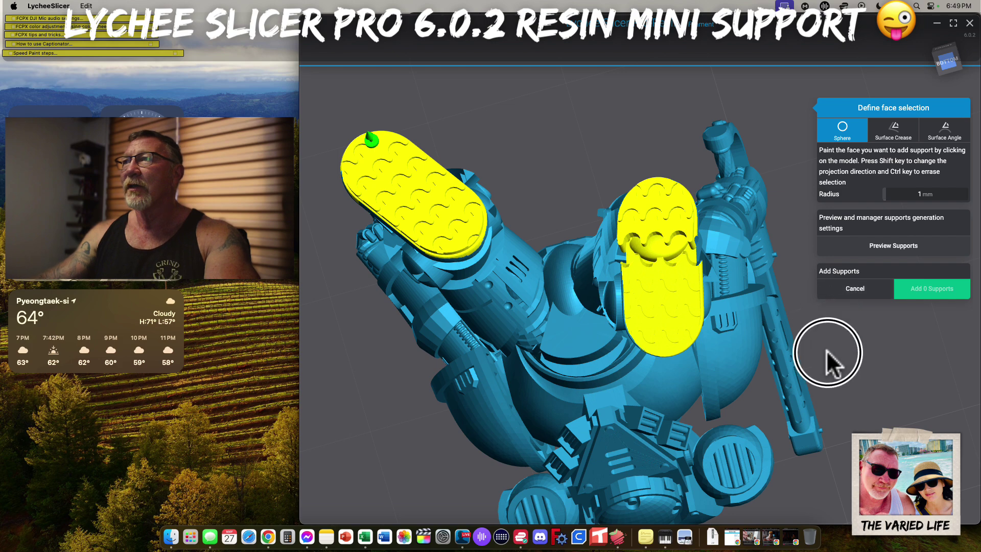
- Generate the support preview for the painted boot soles
{"action": "mouse_move", "coordinate": [783, 308]}
{"action": "right_mouse_down"}
{"action": "mouse_move", "coordinate": [787, 389]}
{"action": "mouse_move", "coordinate": [681, 363]}
{"action": "mouse_move", "coordinate": [625, 334]}
{"action": "mouse_move", "coordinate": [652, 331]}
{"action": "mouse_move", "coordinate": [707, 373]}
{"action": "mouse_move", "coordinate": [775, 357]}
{"action": "right_mouse_up"}
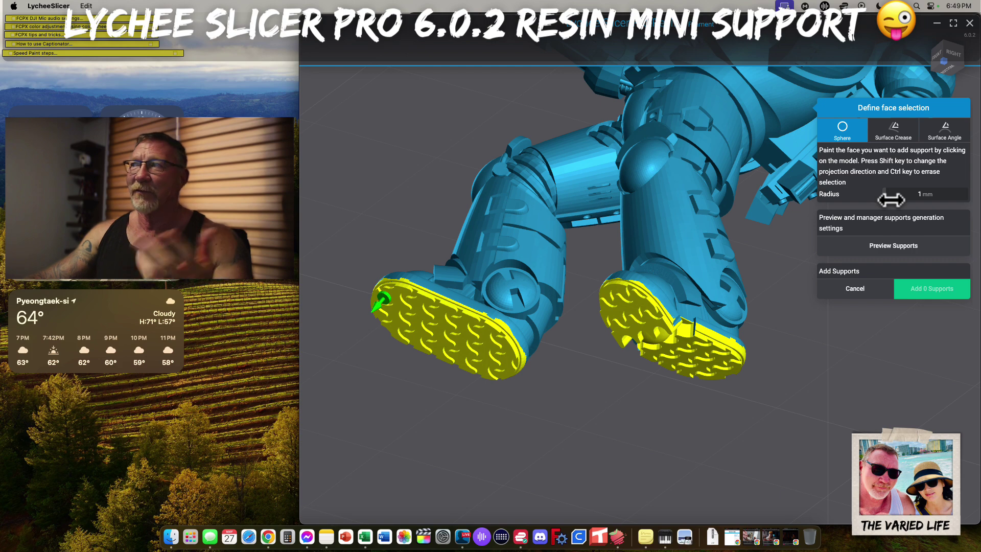
{"action": "left_click", "coordinate": [888, 247]}
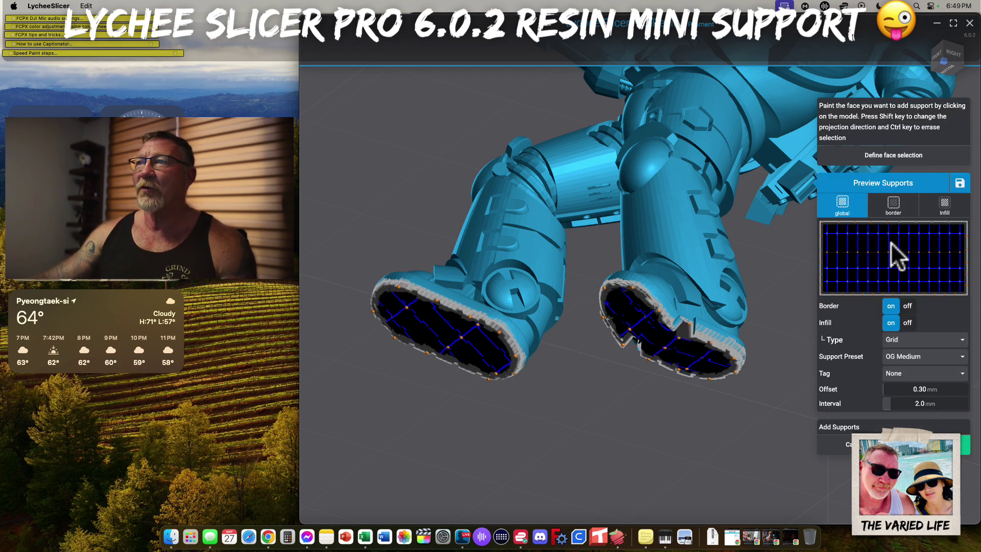
{"action": "right_click_drag", "start_coordinate": [533, 463], "coordinate": [619, 223]}
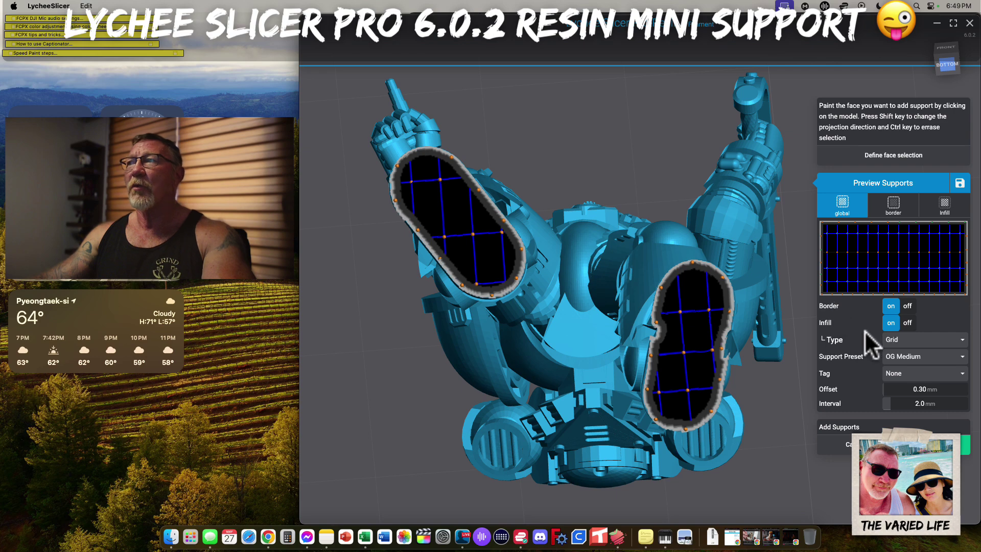
- Try the Concentric and Random infill types for the sole supports, then set the type back to Grid
{"action": "left_click", "coordinate": [931, 339]}
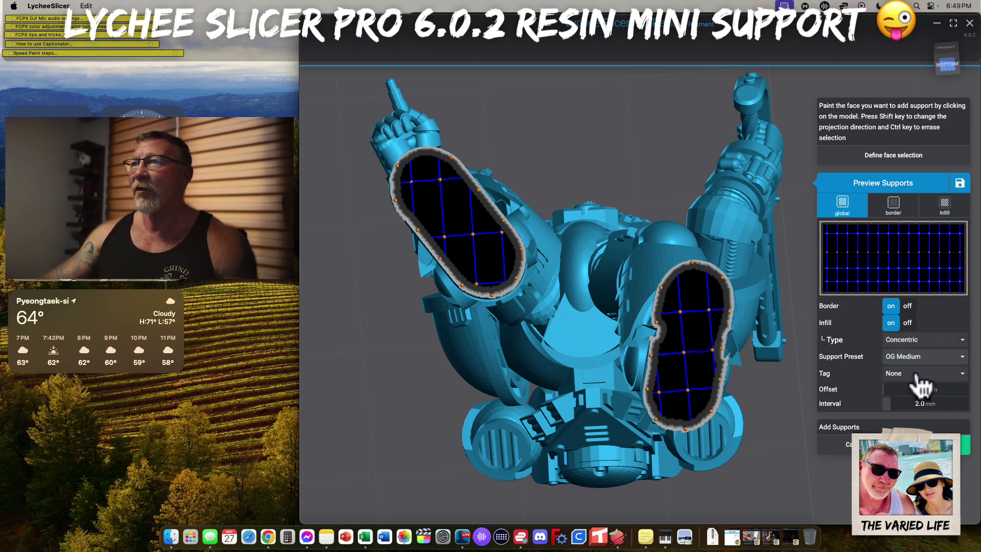
{"action": "left_click", "coordinate": [915, 371]}
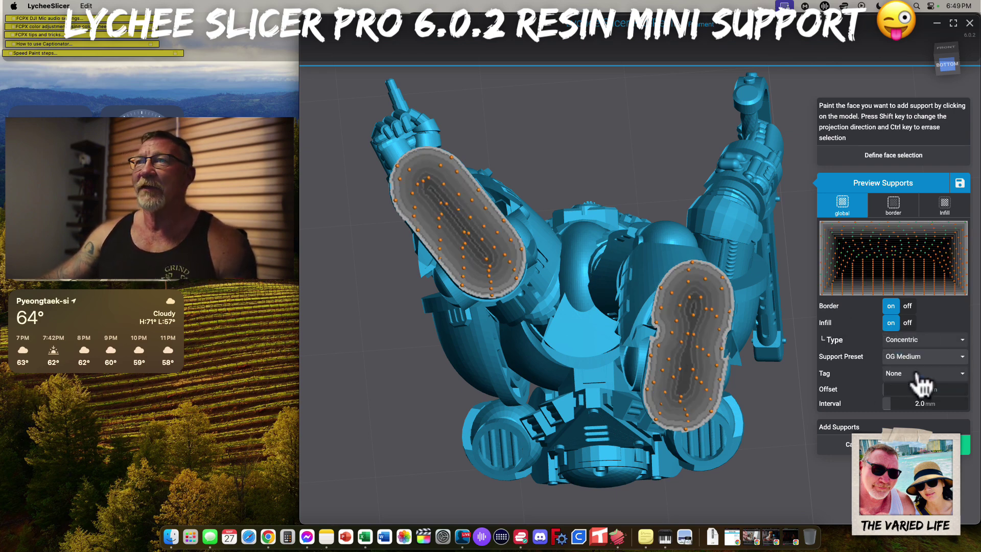
{"action": "left_click", "coordinate": [928, 341]}
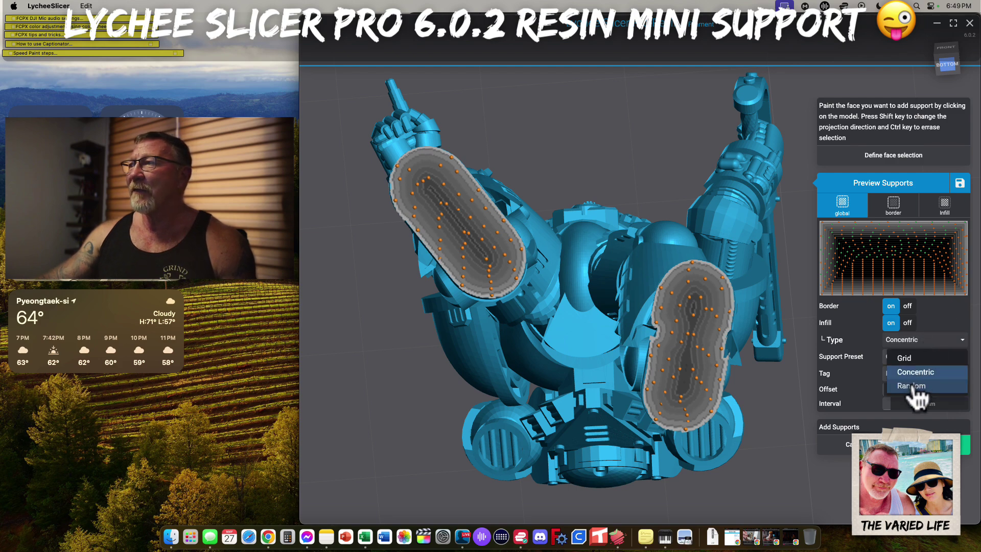
{"action": "left_click", "coordinate": [917, 391]}
{"action": "left_click", "coordinate": [919, 340]}
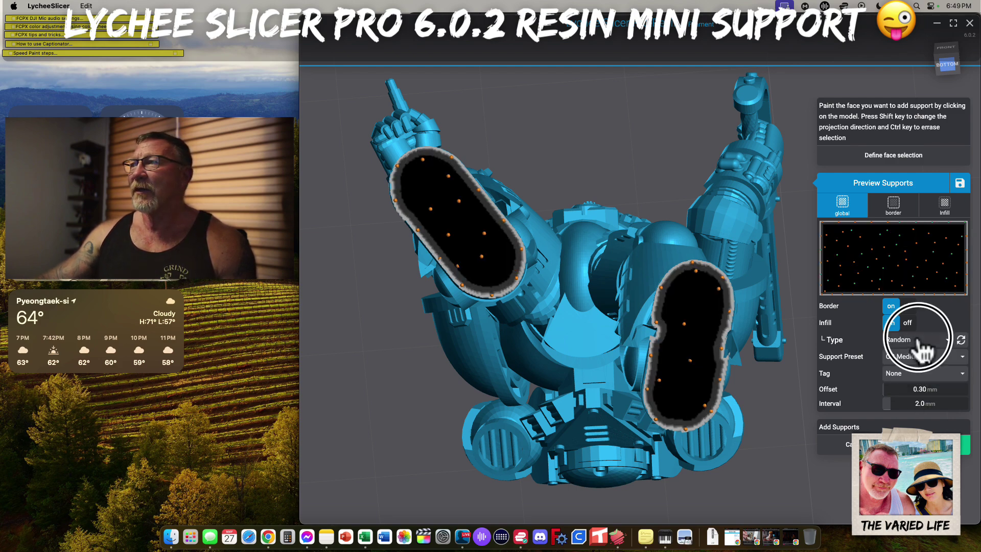
{"action": "left_click", "coordinate": [912, 356]}
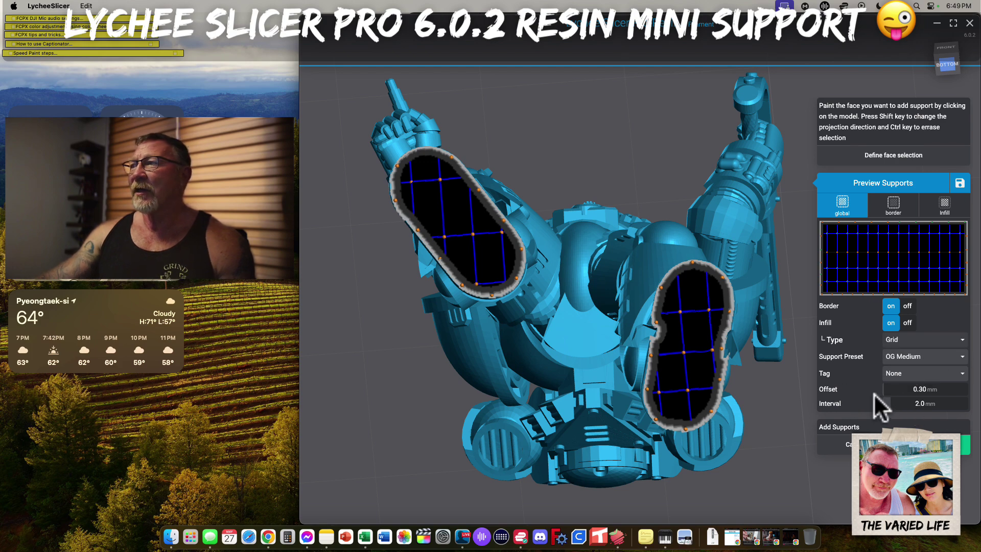
- Check how far the border supports sit from the sole's edge and set their offset to 0.40 mm
{"action": "right_click_drag", "start_coordinate": [738, 364], "coordinate": [421, 285]}
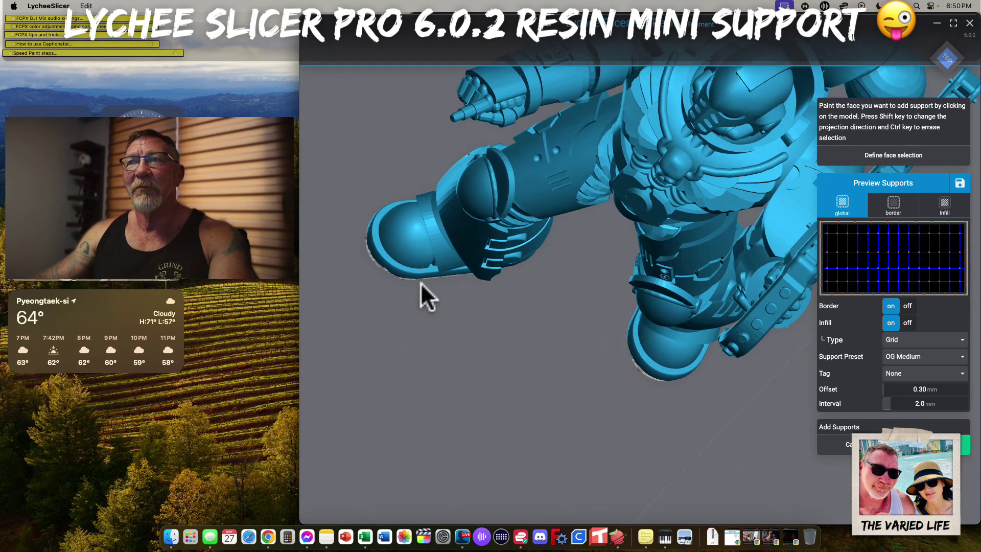
{"action": "scroll", "coordinate": [400, 274], "scroll_direction": "up", "scroll_amount": 5}
{"action": "middle_click_drag", "start_coordinate": [339, 290], "coordinate": [542, 332]}
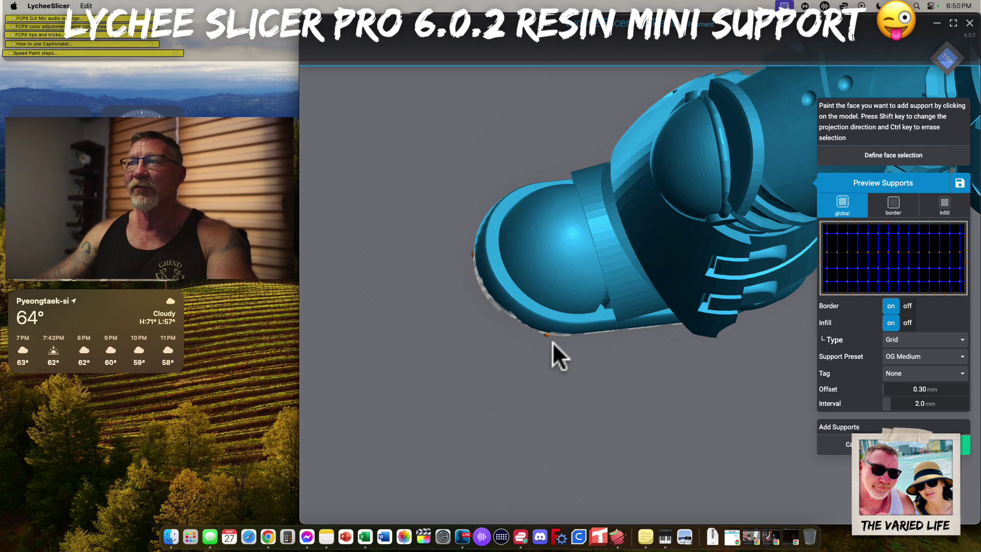
{"action": "scroll", "coordinate": [538, 342], "scroll_direction": "up", "scroll_amount": 3}
{"action": "scroll", "coordinate": [503, 345], "scroll_direction": "up", "scroll_amount": 4}
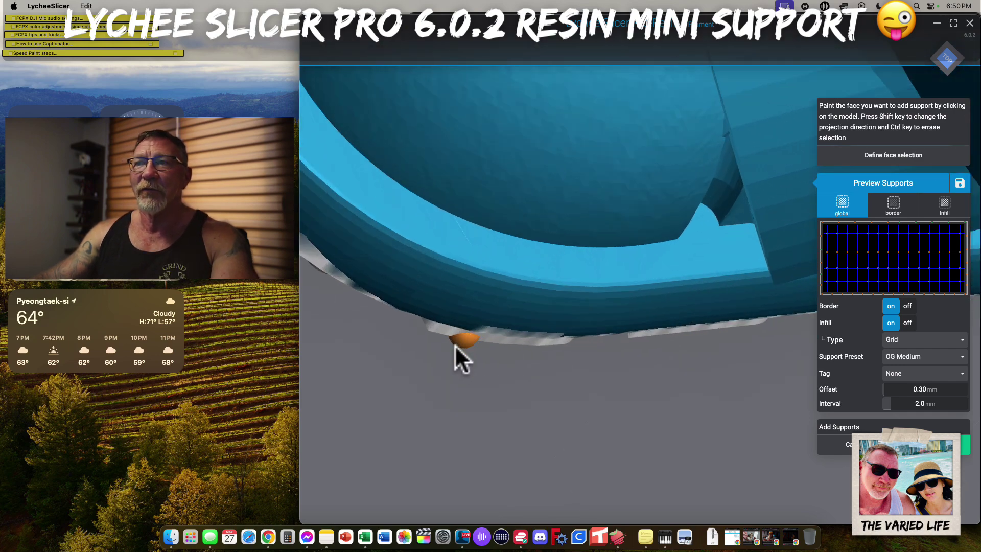
{"action": "mouse_move", "coordinate": [469, 345]}
{"action": "right_mouse_down"}
{"action": "mouse_move", "coordinate": [464, 366]}
{"action": "mouse_move", "coordinate": [461, 358]}
{"action": "right_mouse_up"}
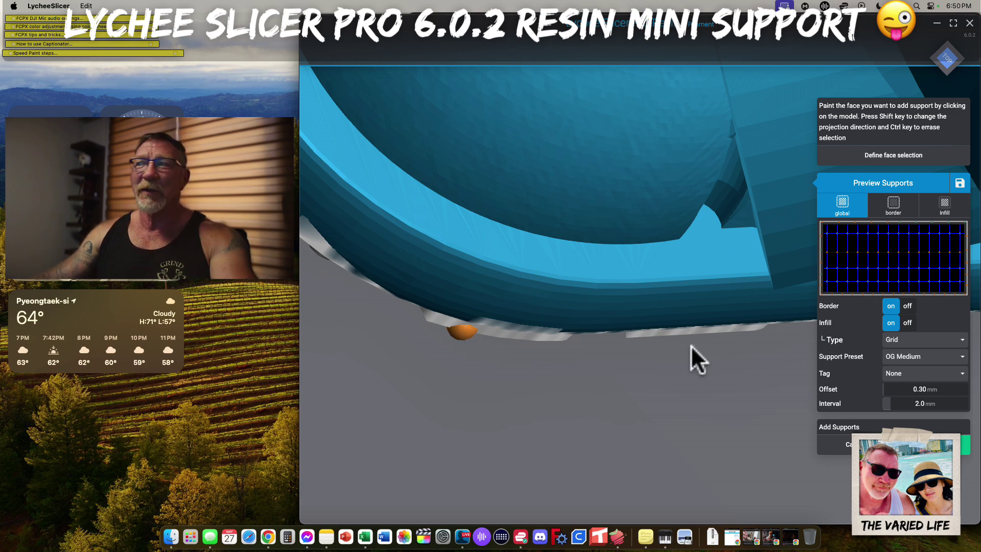
{"action": "left_click_drag", "start_coordinate": [885, 389], "coordinate": [884, 390]}
{"action": "left_click_drag", "start_coordinate": [510, 361], "coordinate": [531, 191]}
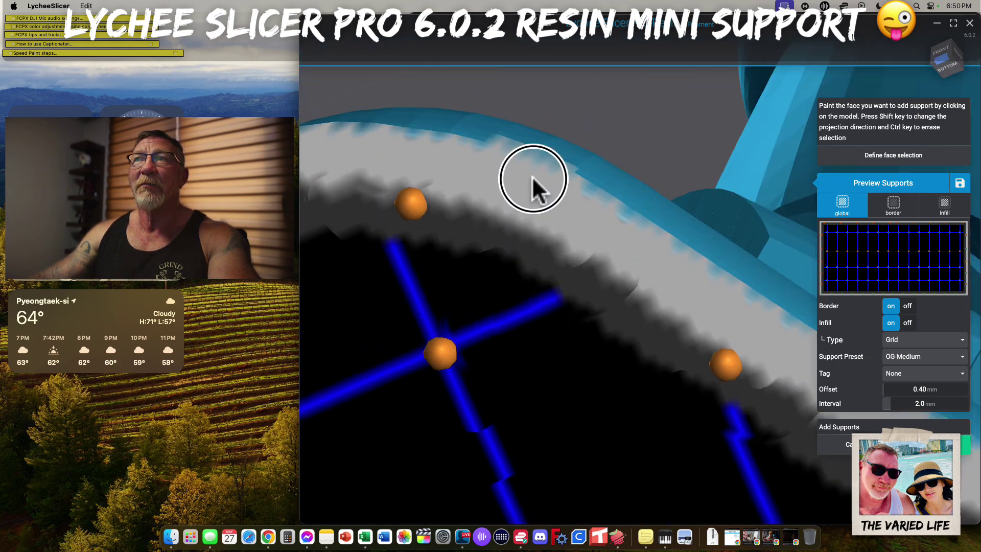
{"action": "left_click_drag", "start_coordinate": [569, 154], "coordinate": [708, 138]}
{"action": "scroll", "coordinate": [713, 151], "scroll_direction": "down", "scroll_amount": 6}
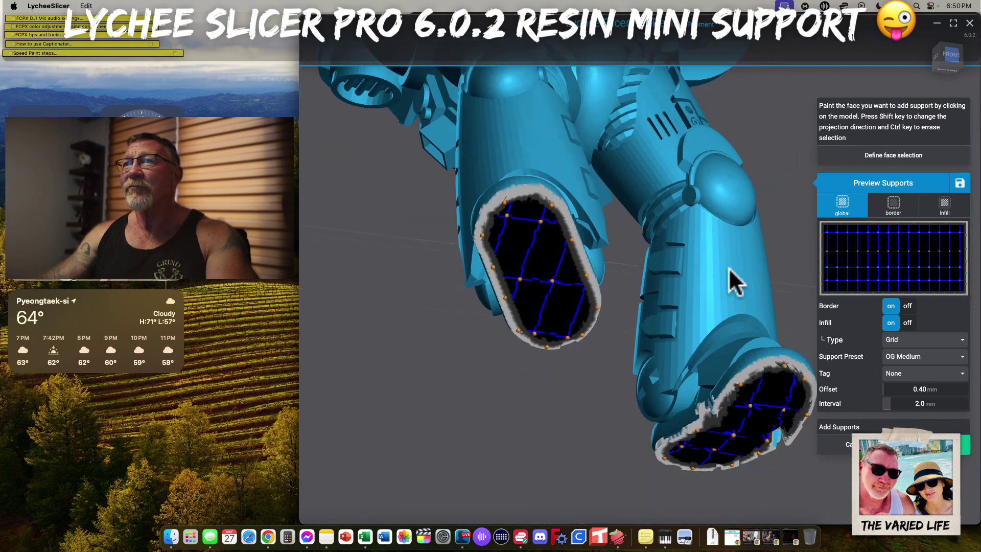
- Set the interval of the border supports under the boots to 1.8 mm
{"action": "scroll", "coordinate": [729, 268], "scroll_direction": "up", "scroll_amount": 3}
{"action": "right_click_drag", "start_coordinate": [728, 272], "coordinate": [698, 240]}
{"action": "scroll", "coordinate": [702, 250], "scroll_direction": "down", "scroll_amount": 3}
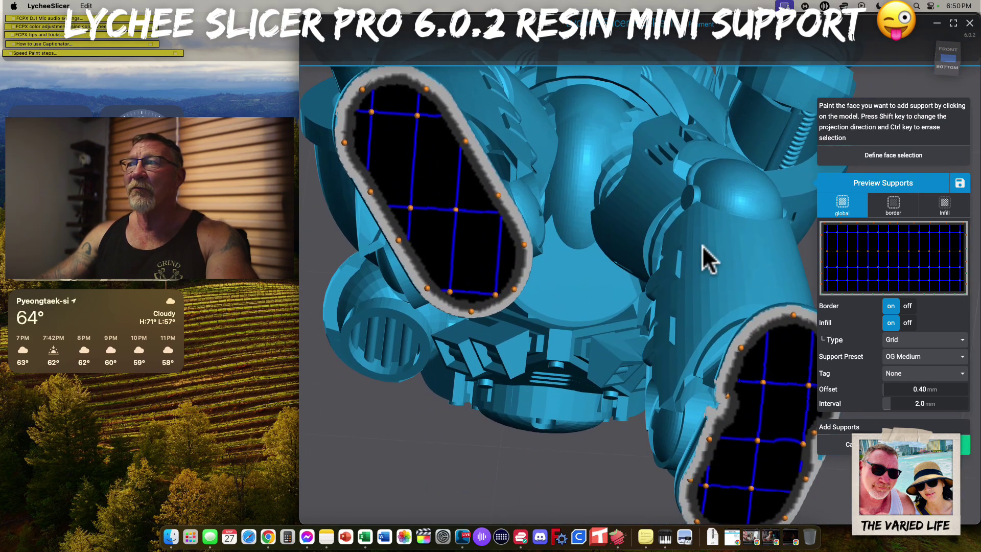
{"action": "scroll", "coordinate": [702, 251], "scroll_direction": "up", "scroll_amount": 3}
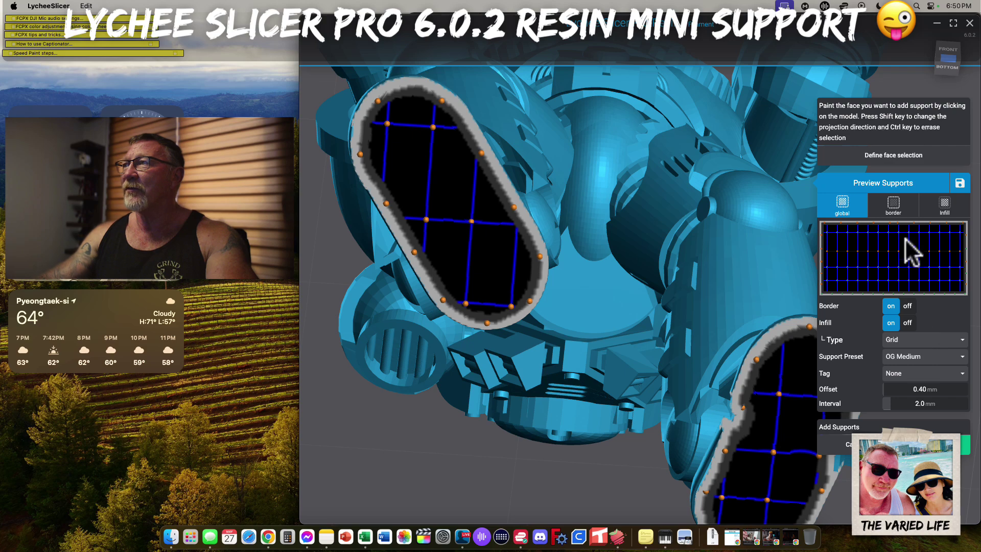
{"action": "left_click", "coordinate": [900, 207]}
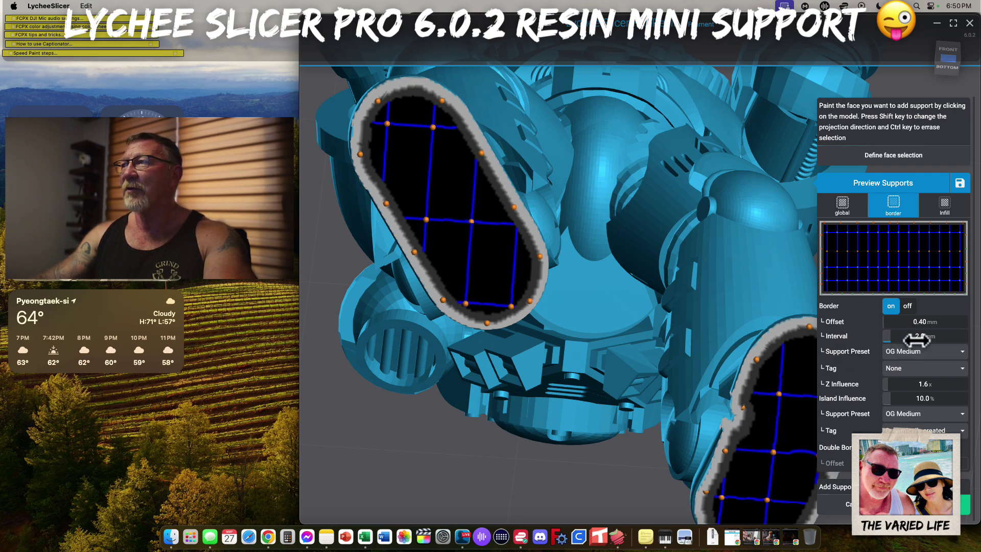
{"action": "left_click", "coordinate": [892, 338]}
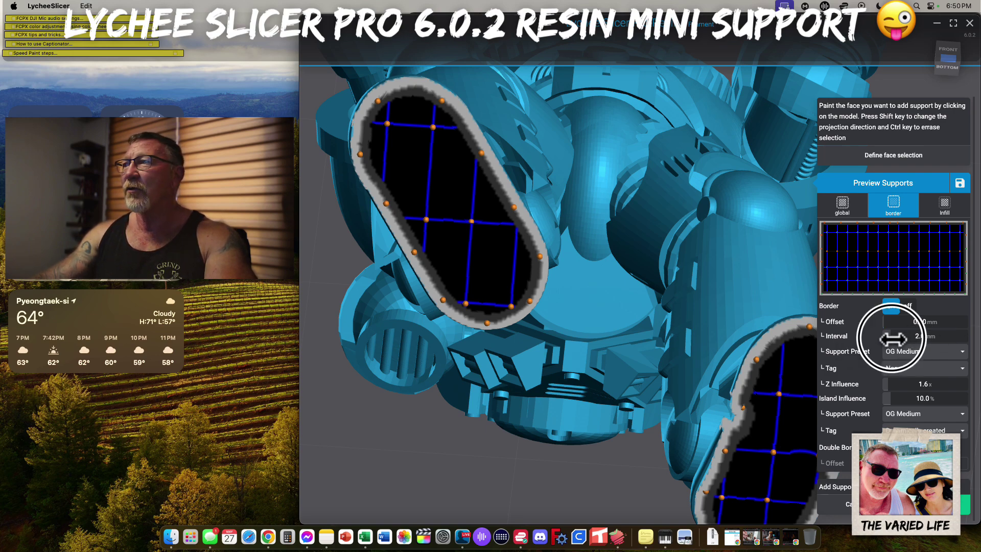
{"action": "left_click_drag", "start_coordinate": [893, 339], "coordinate": [892, 339]}
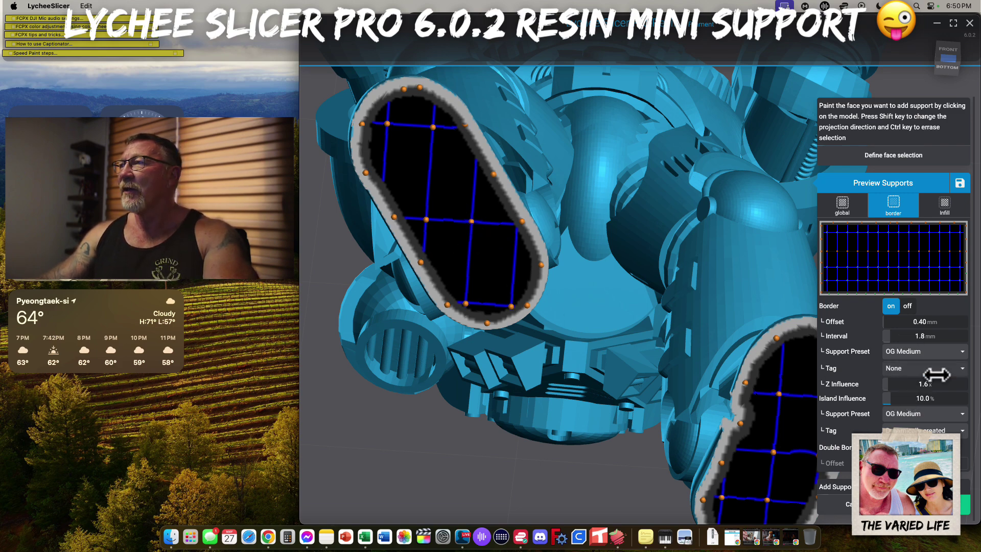
- Keep OG Medium as the border support preset and set the border's Z influence to 1.4x
{"action": "left_click", "coordinate": [939, 353]}
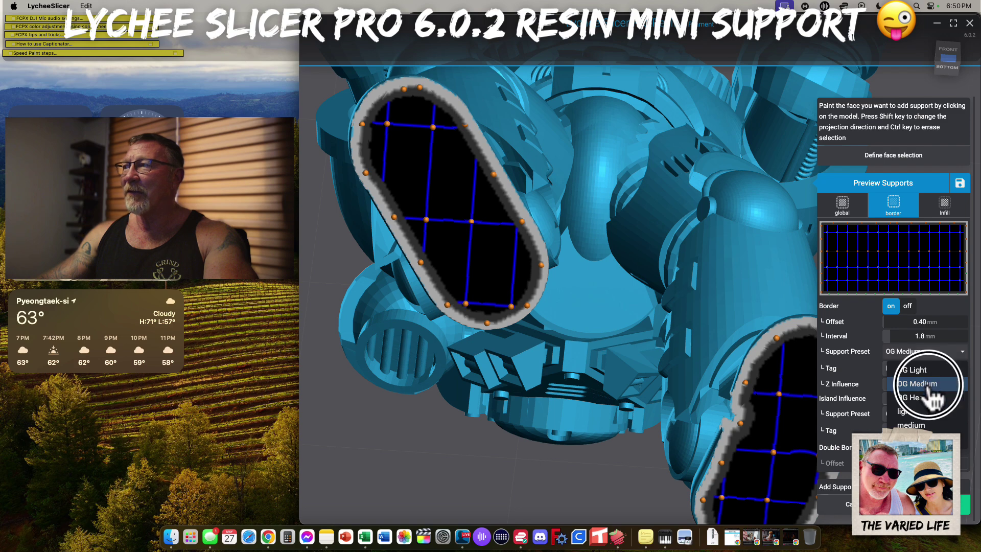
{"action": "left_click", "coordinate": [919, 383]}
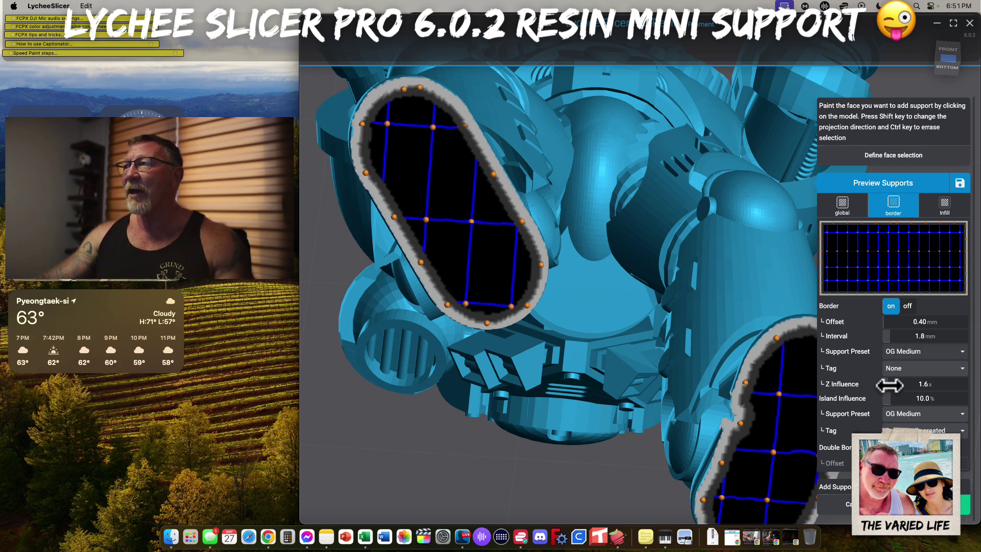
{"action": "left_click_drag", "start_coordinate": [890, 385], "coordinate": [887, 387]}
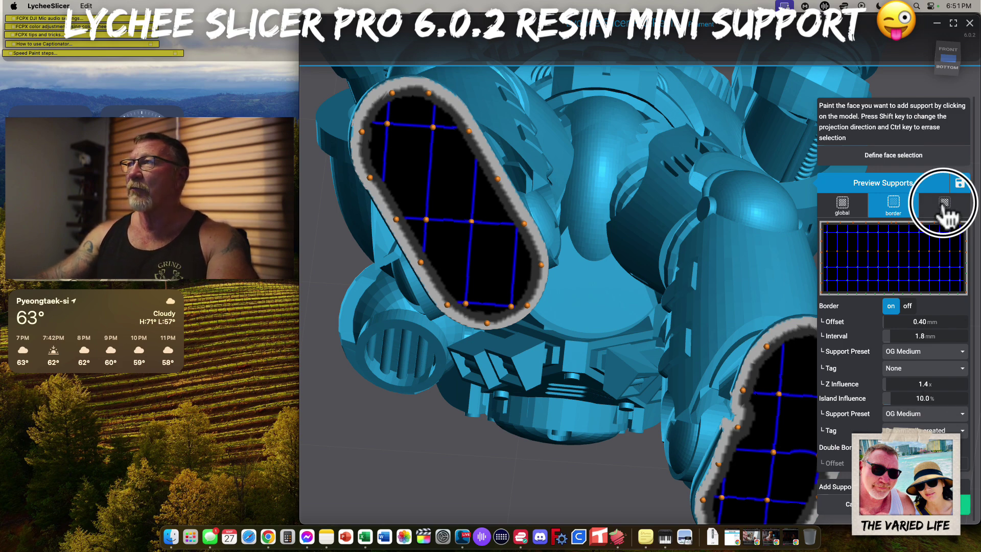
- Try the Concentric and Random infill types for the boot supports and return the type to Grid
{"action": "left_click", "coordinate": [943, 205]}
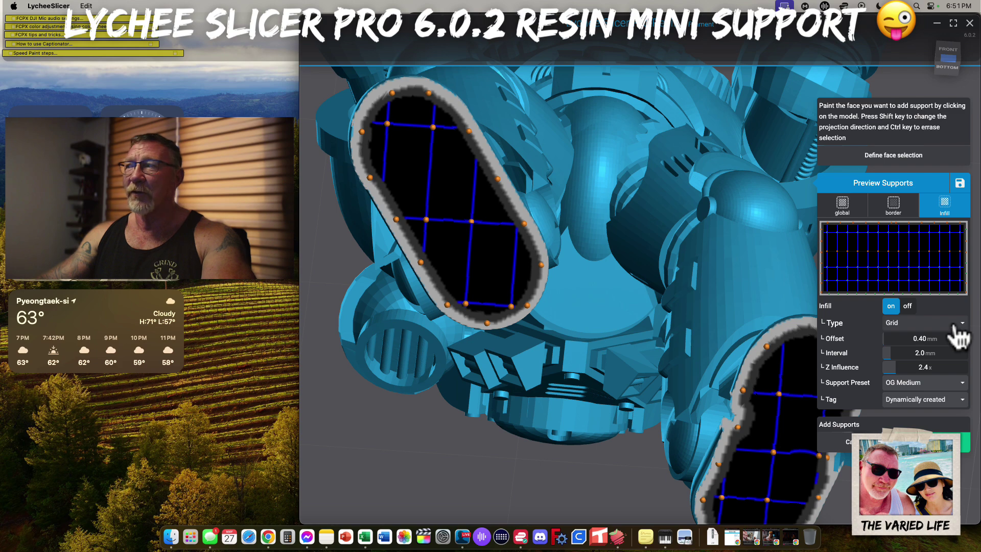
{"action": "left_click", "coordinate": [953, 325]}
{"action": "left_click", "coordinate": [920, 352]}
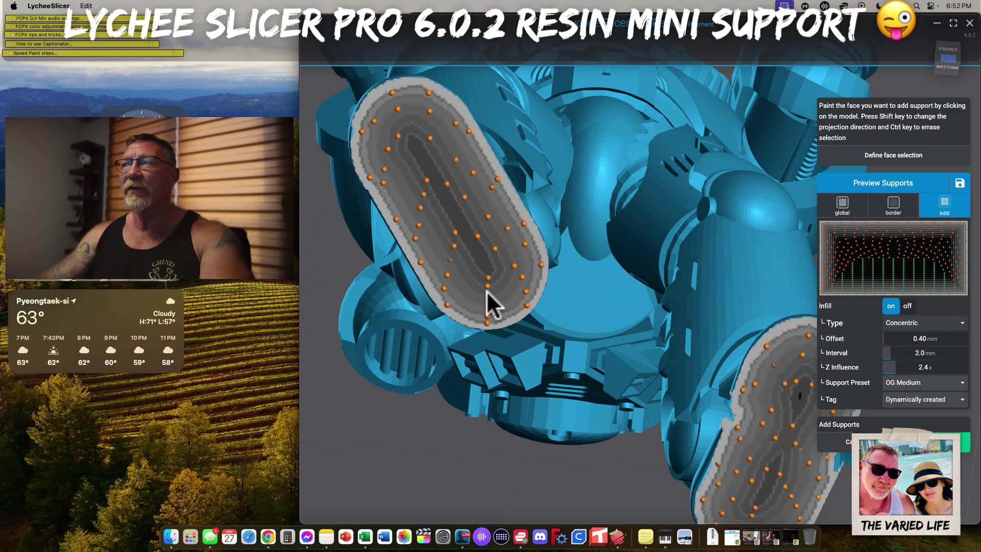
{"action": "left_click", "coordinate": [922, 323]}
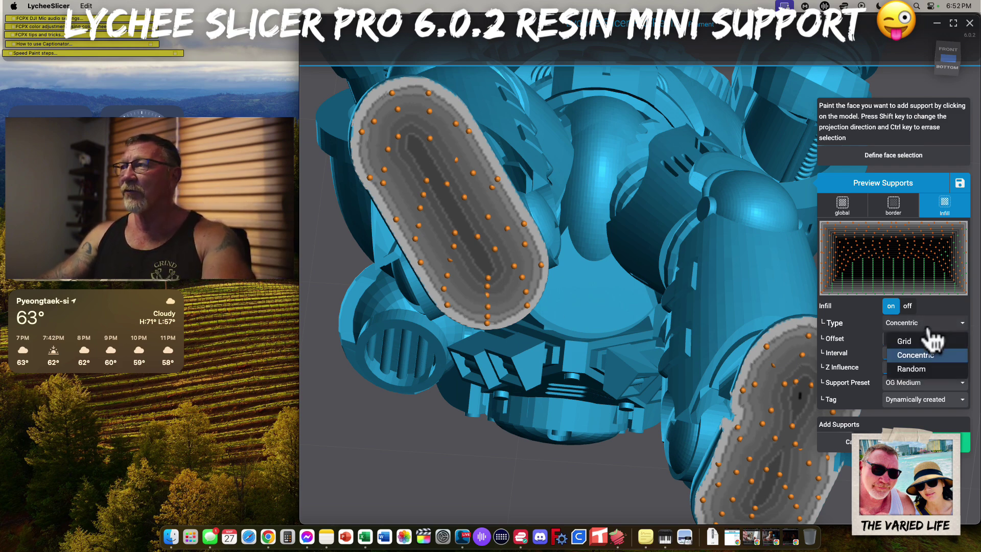
{"action": "left_click", "coordinate": [913, 368]}
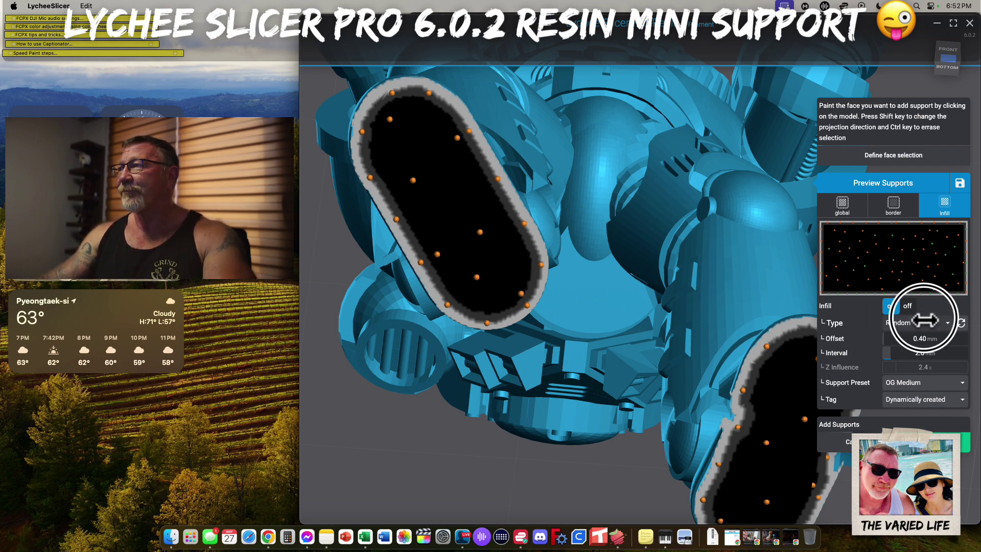
{"action": "left_click", "coordinate": [925, 320]}
{"action": "left_click", "coordinate": [905, 339]}
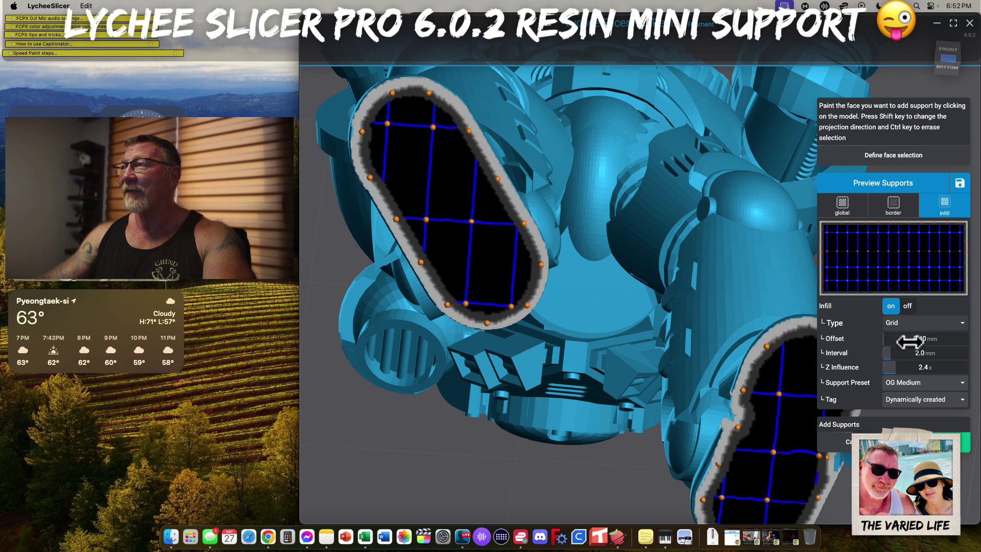
- Set the grid infill interval to 1.4 mm and its Z influence to 1.5x
{"action": "left_click_drag", "start_coordinate": [890, 352], "coordinate": [888, 353]}
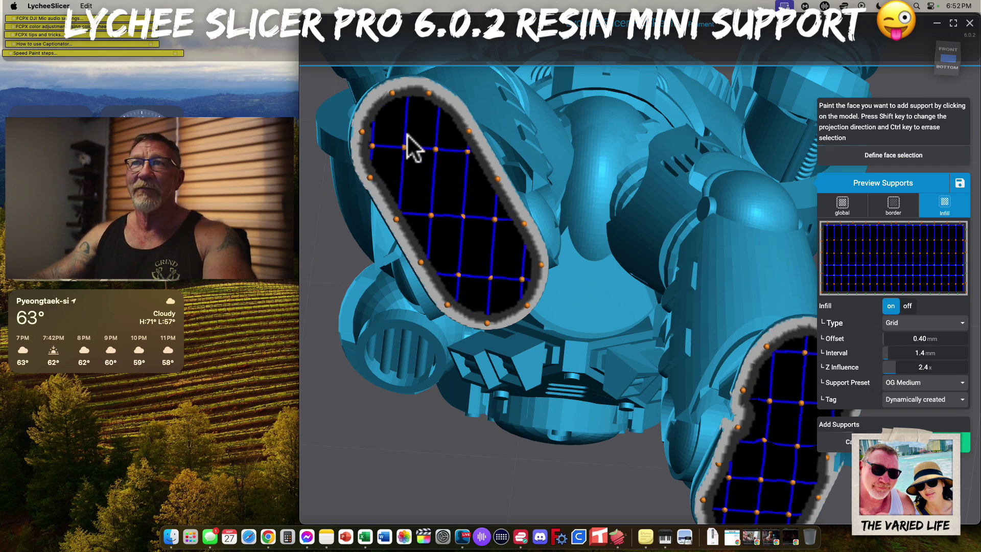
{"action": "left_click_drag", "start_coordinate": [894, 369], "coordinate": [887, 372]}
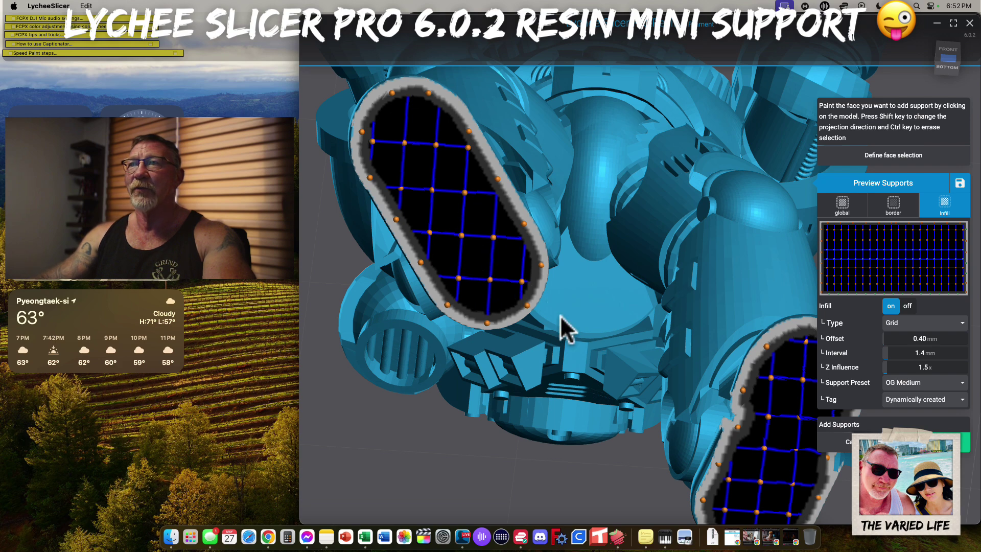
- Check the support preview on both boot soles and generate the supports on the painted faces
{"action": "right_click_drag", "start_coordinate": [668, 319], "coordinate": [700, 350]}
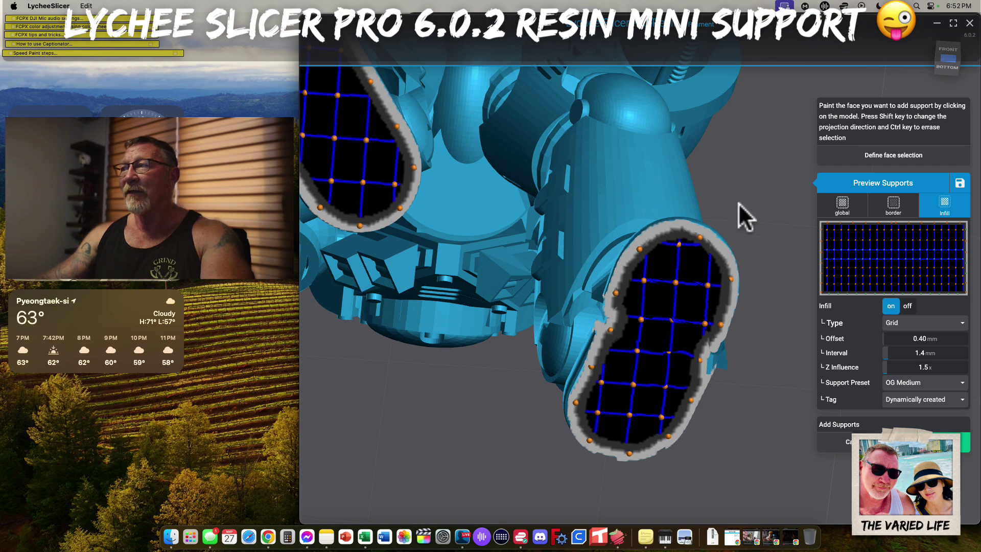
{"action": "right_click_drag", "start_coordinate": [736, 146], "coordinate": [636, 201]}
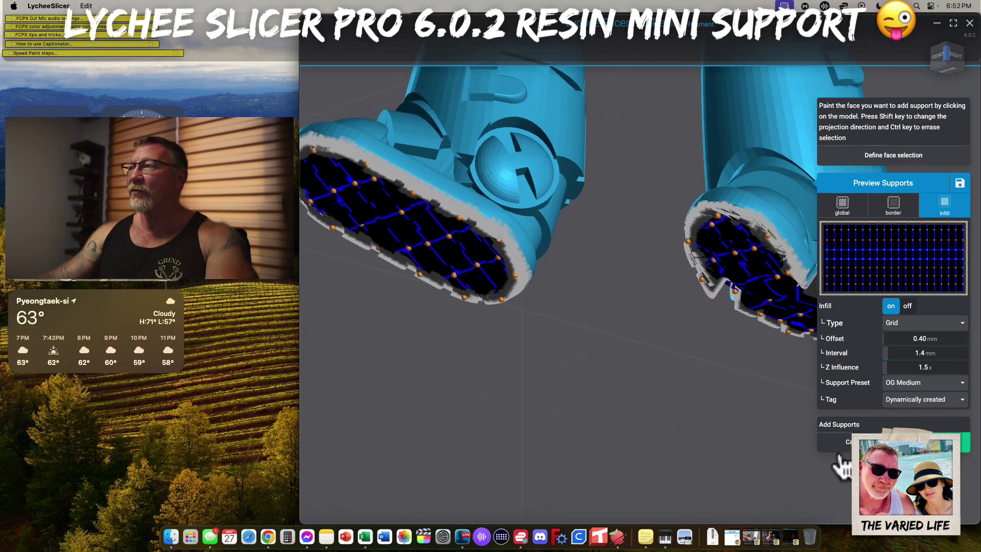
{"action": "left_click", "coordinate": [931, 442]}
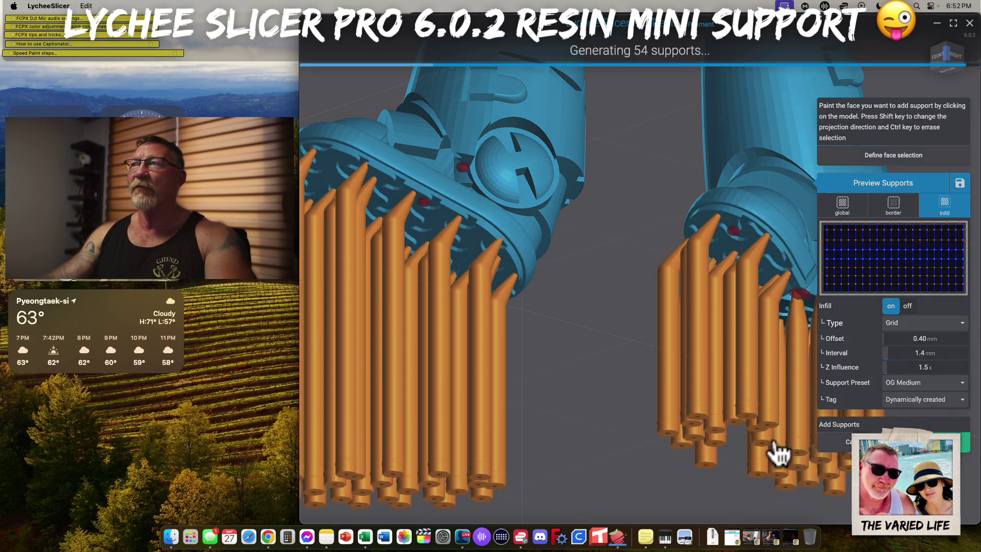
- Add a mini support linking the red island on the first boot's edge to the adjacent support pillar
{"action": "right_click_drag", "start_coordinate": [584, 339], "coordinate": [587, 359]}
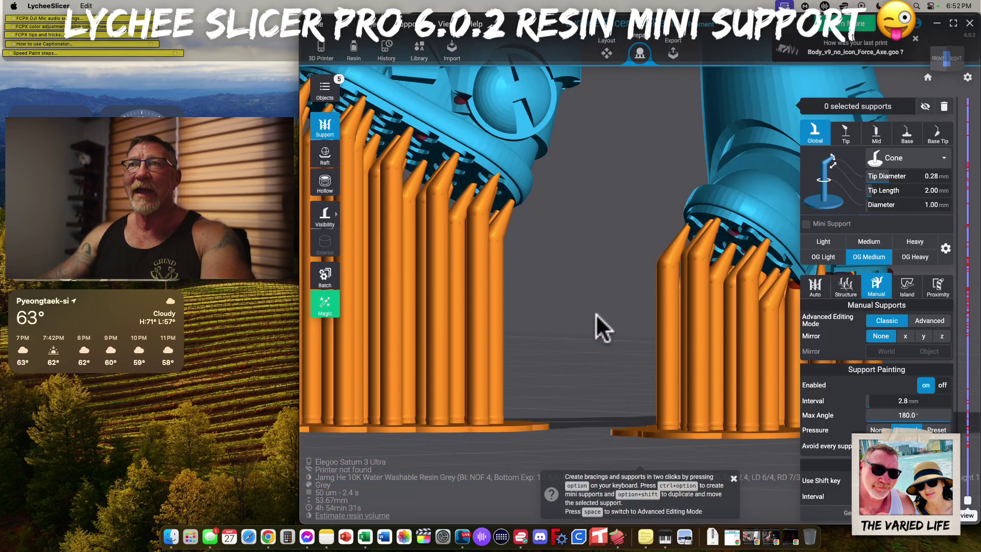
{"action": "right_click_drag", "start_coordinate": [593, 313], "coordinate": [558, 214]}
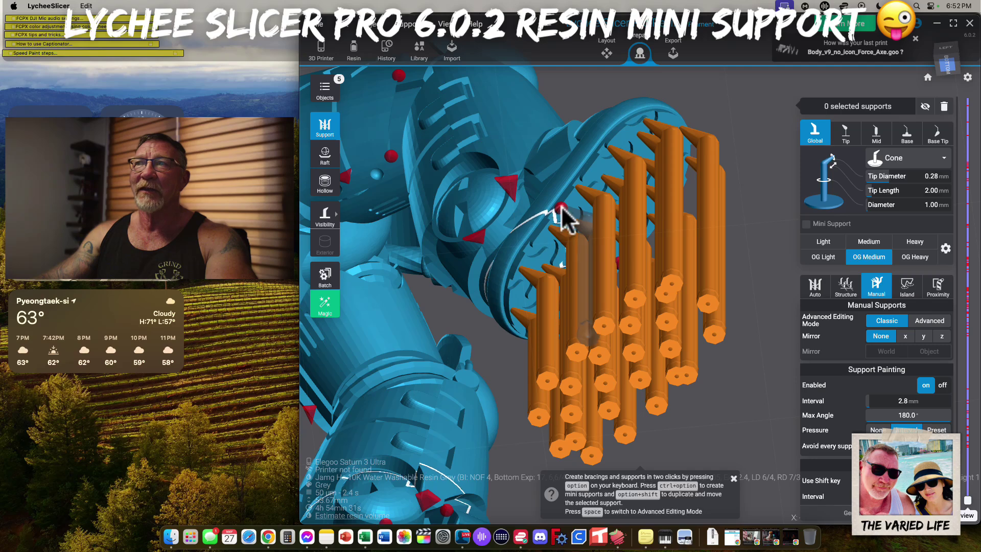
{"action": "left_click", "coordinate": [562, 209]}
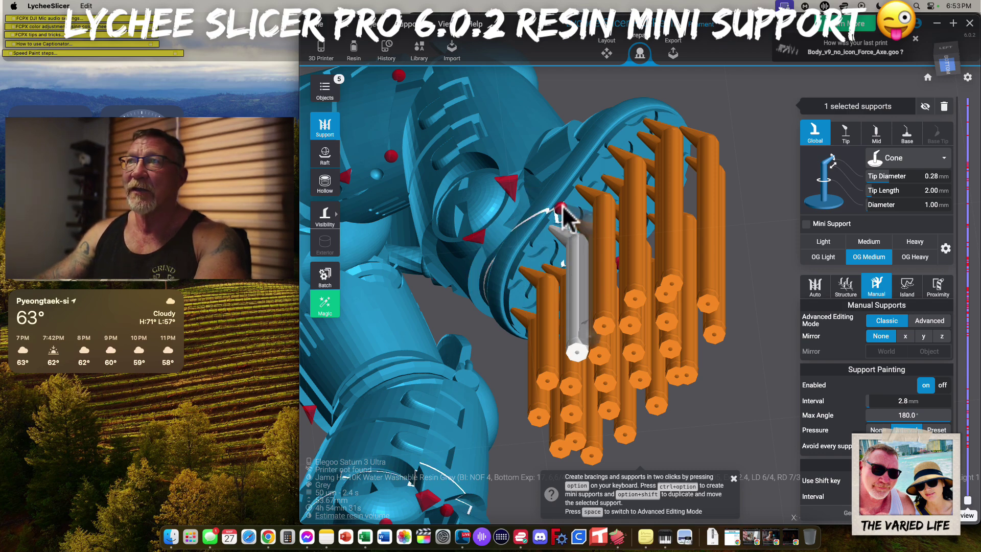
{"action": "left_click", "coordinate": [561, 206], "text": "ctrl+alt"}
{"action": "left_click", "coordinate": [575, 250], "text": "ctrl+alt"}
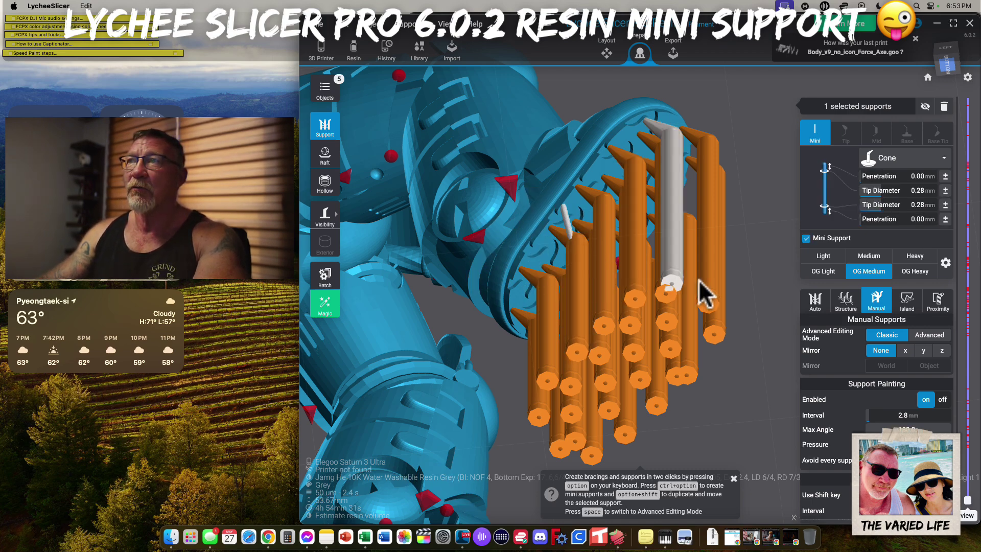
- Bridge the red island near the other boot's arch to the neighbouring pillar with a mini support
{"action": "left_click_drag", "start_coordinate": [760, 307], "coordinate": [633, 235]}
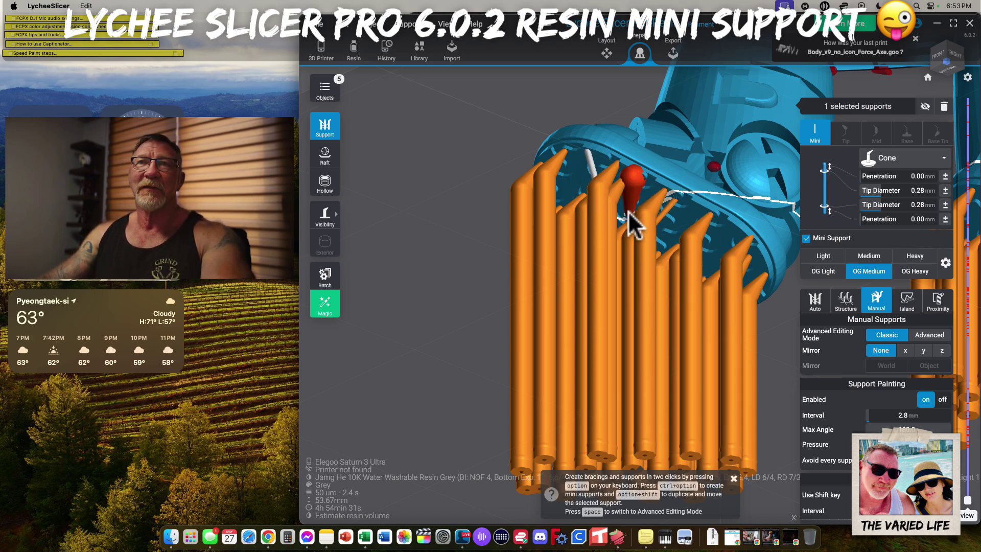
{"action": "left_click_drag", "start_coordinate": [477, 237], "coordinate": [571, 272]}
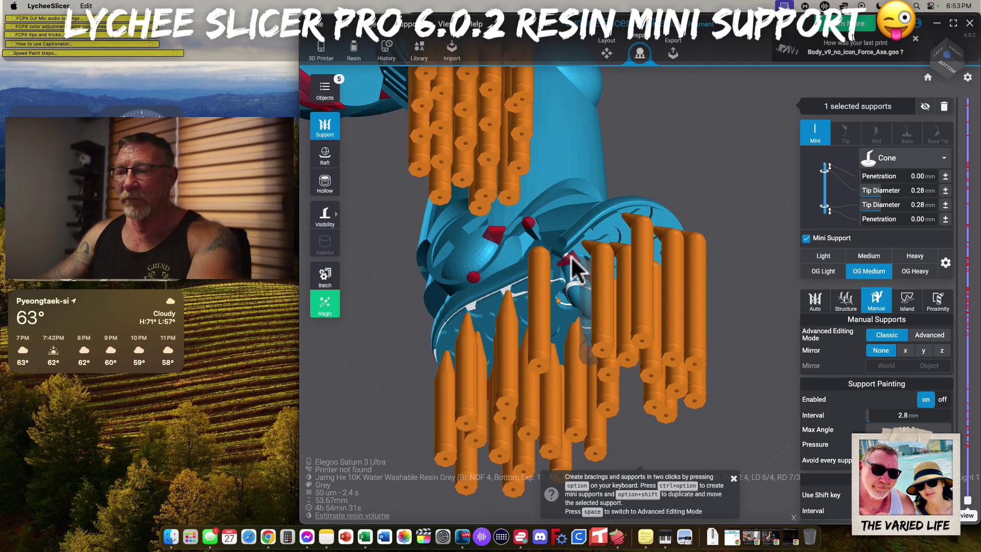
{"action": "left_click", "coordinate": [567, 261]}
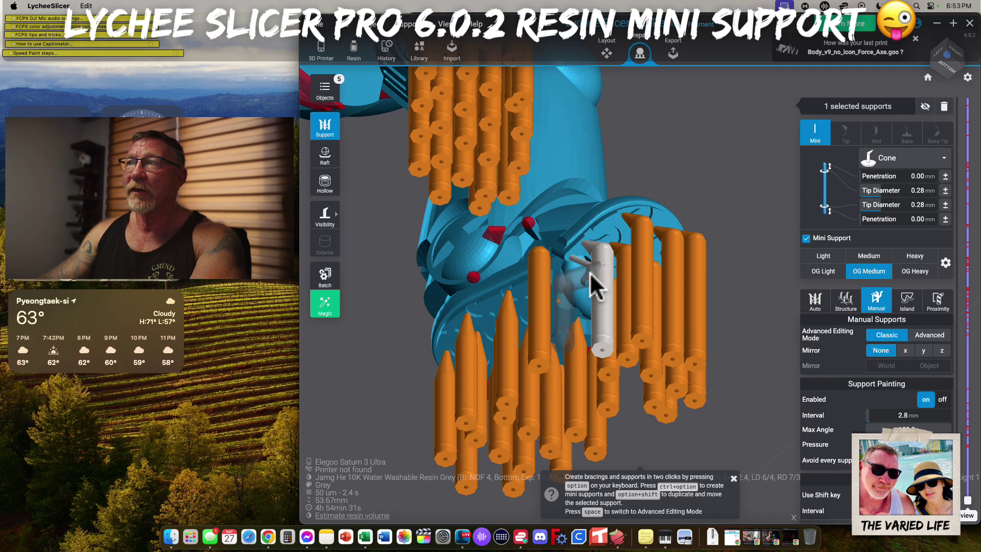
{"action": "left_click_drag", "start_coordinate": [704, 302], "coordinate": [620, 164]}
{"action": "left_click", "coordinate": [618, 197]}
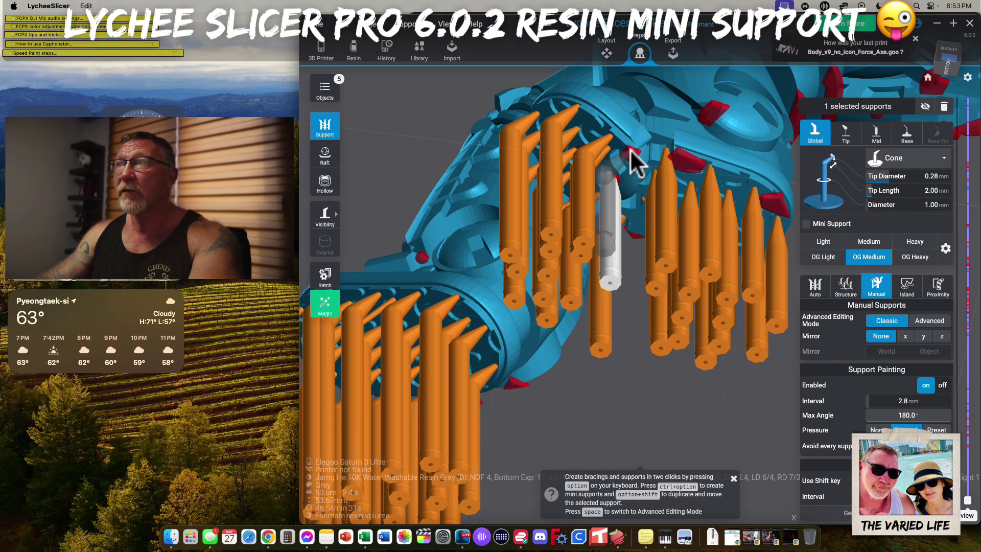
{"action": "left_click", "coordinate": [629, 156]}
{"action": "left_click", "coordinate": [607, 200], "text": "ctrl+alt"}
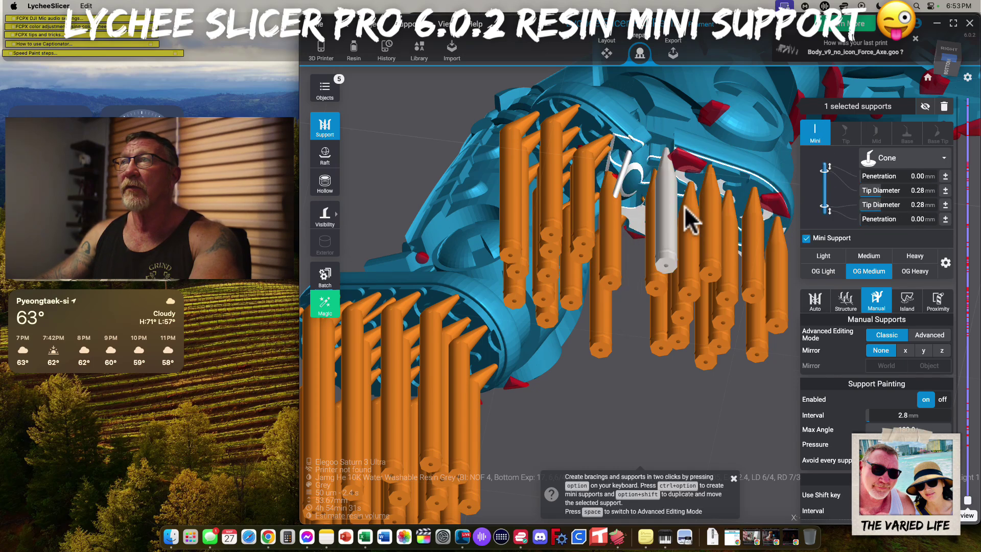
- Add two more mini supports from the islands along the same boot's edge to the adjacent pillars
{"action": "left_click", "coordinate": [684, 162], "text": "ctrl+alt"}
{"action": "left_click", "coordinate": [657, 198], "text": "ctrl+alt"}
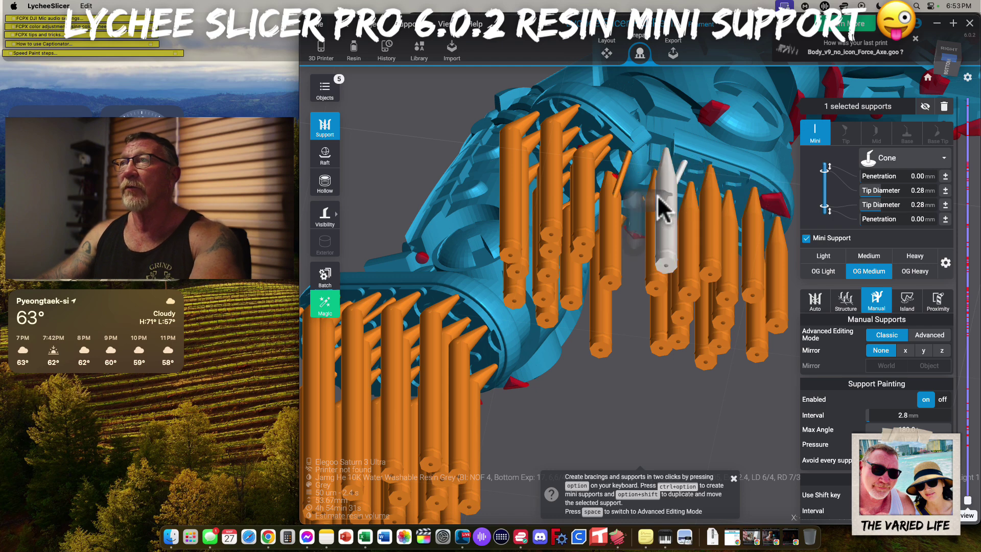
{"action": "left_click", "coordinate": [781, 212]}
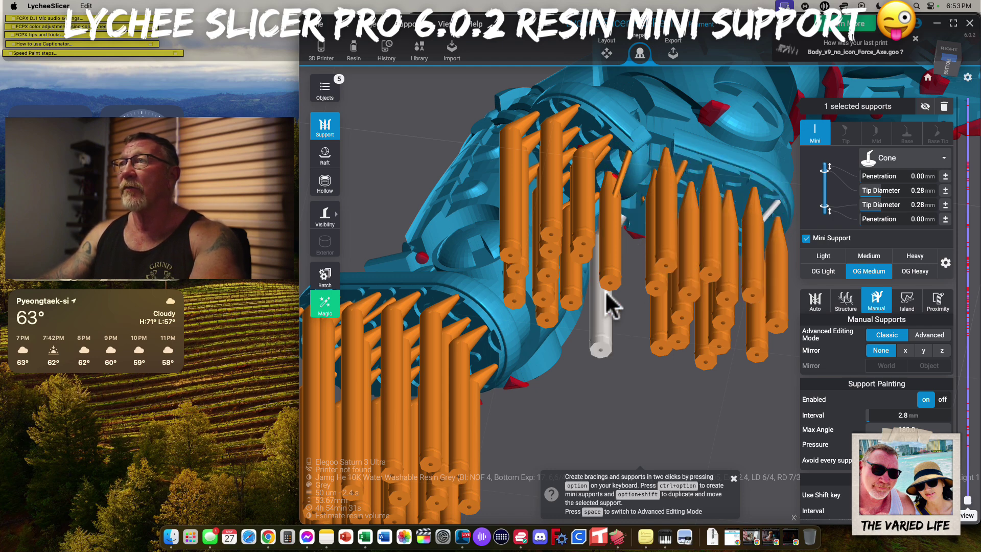
- Add a regular OG Medium support under the arch of the same boot's sole
{"action": "right_click_drag", "start_coordinate": [624, 280], "coordinate": [673, 224]}
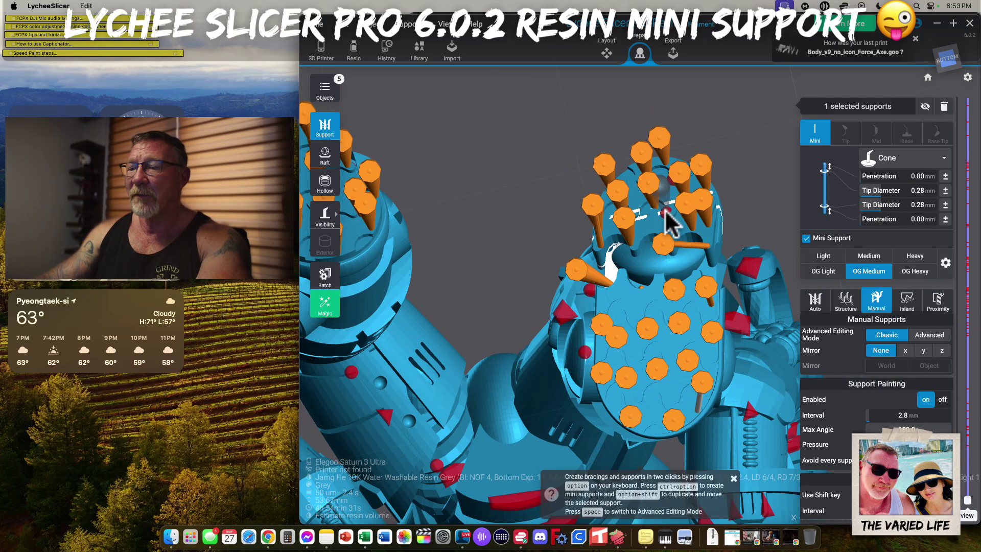
{"action": "right_click_drag", "start_coordinate": [559, 341], "coordinate": [643, 289]}
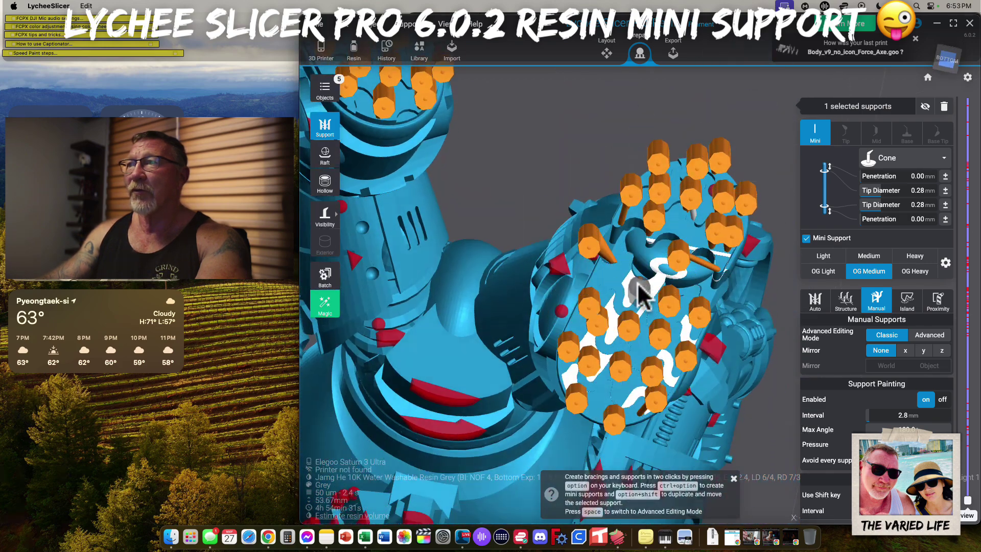
{"action": "left_click", "coordinate": [630, 274]}
- Examine the supported boots and the remaining unsupported areas from several sides of the whole miniature
{"action": "right_click_drag", "start_coordinate": [741, 342], "coordinate": [528, 358]}
{"action": "scroll", "coordinate": [529, 361], "scroll_direction": "down", "scroll_amount": 6}
{"action": "middle_click_drag", "start_coordinate": [670, 245], "coordinate": [659, 335]}
{"action": "middle_click_drag", "start_coordinate": [768, 251], "coordinate": [723, 279]}
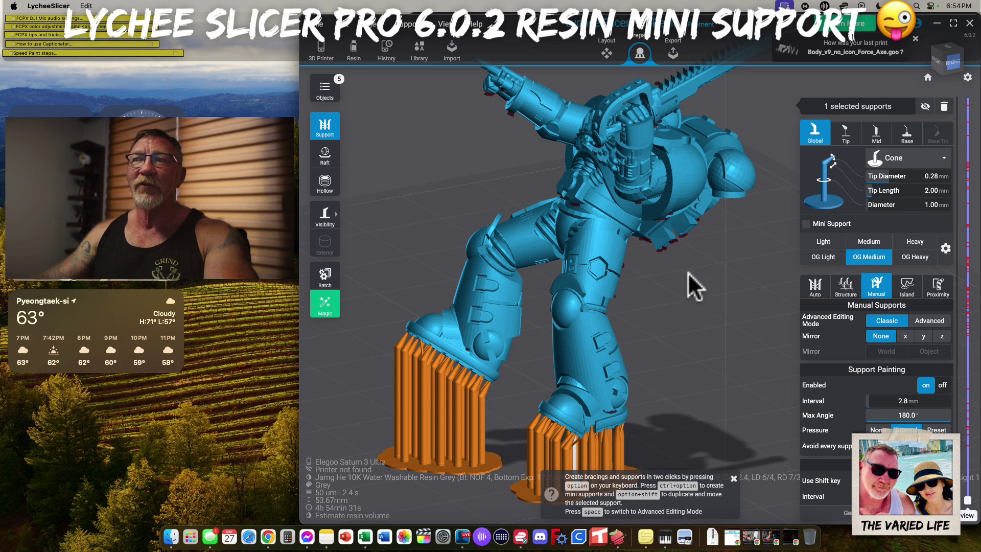
{"action": "left_click_drag", "start_coordinate": [704, 332], "coordinate": [690, 265]}
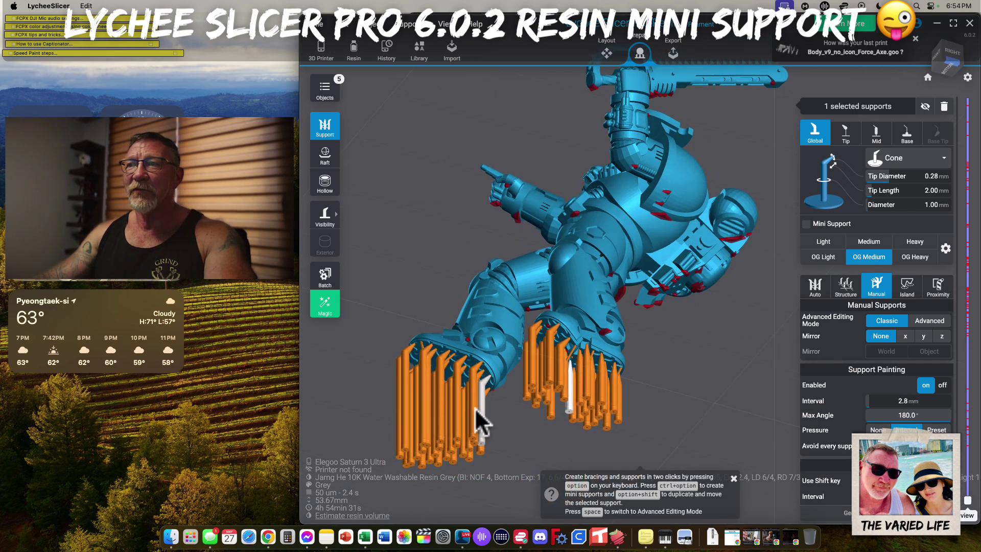
{"action": "left_click_drag", "start_coordinate": [659, 409], "coordinate": [689, 336]}
{"action": "right_click_drag", "start_coordinate": [690, 336], "coordinate": [691, 319]}
{"action": "scroll", "coordinate": [693, 308], "scroll_direction": "down", "scroll_amount": 5}
{"action": "scroll", "coordinate": [701, 309], "scroll_direction": "up", "scroll_amount": 5}
{"action": "scroll", "coordinate": [705, 322], "scroll_direction": "down", "scroll_amount": 3}
- Open the Island Detector settings with the whole miniature in view
{"action": "left_click", "coordinate": [901, 286]}
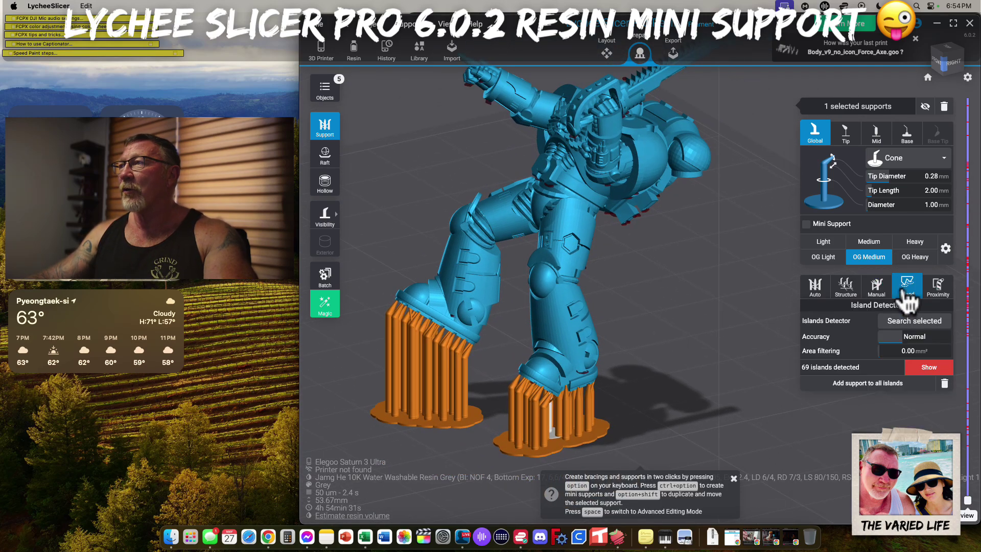
{"action": "left_click_drag", "start_coordinate": [654, 368], "coordinate": [712, 277]}
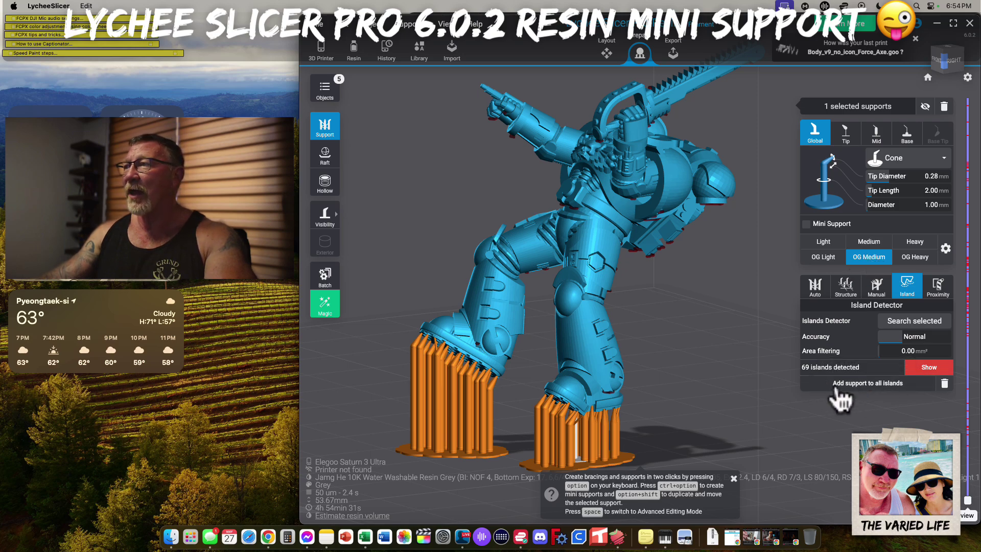
- Detect the islands at Normal accuracy and automatically add OG Medium supports to all of them
{"action": "left_click", "coordinate": [901, 327]}
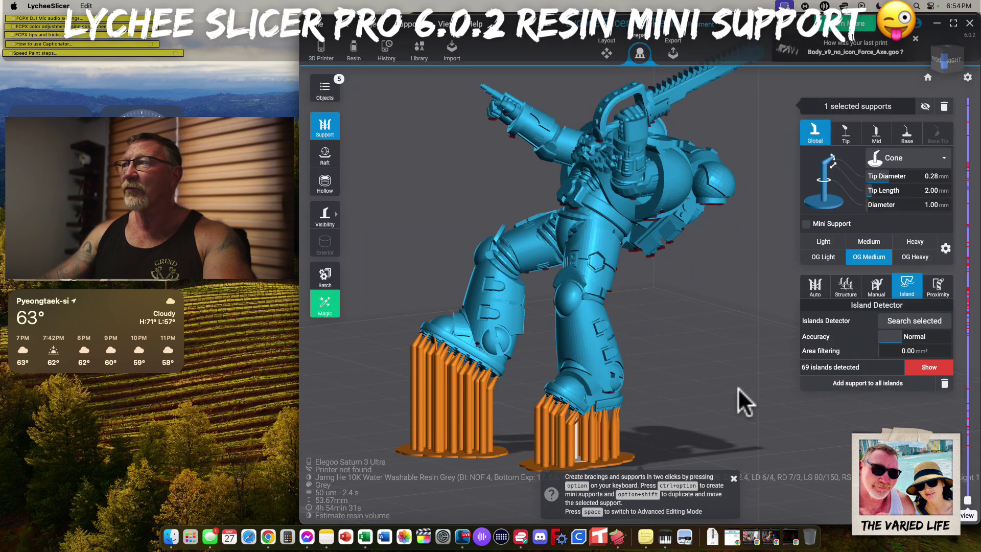
{"action": "left_click", "coordinate": [863, 385]}
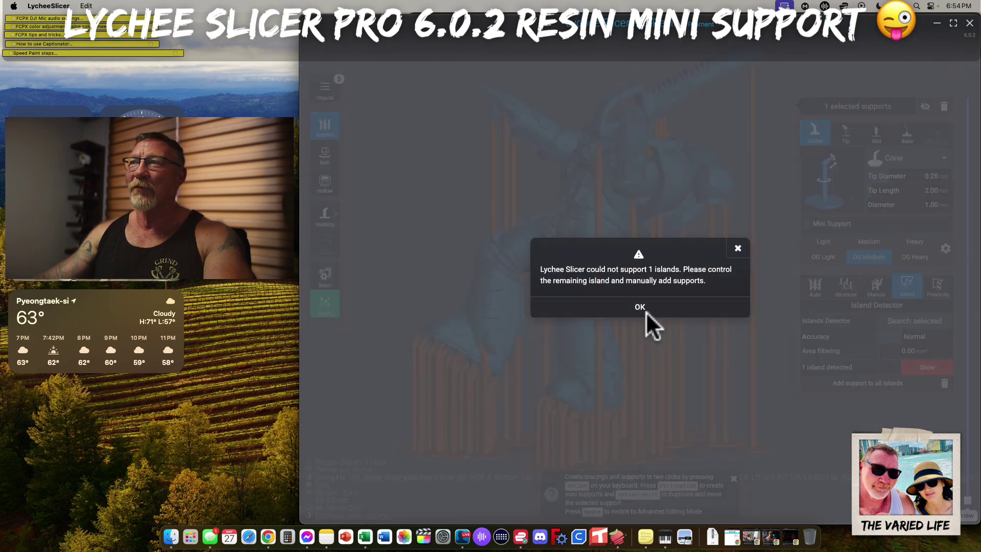
{"action": "left_click", "coordinate": [640, 307]}
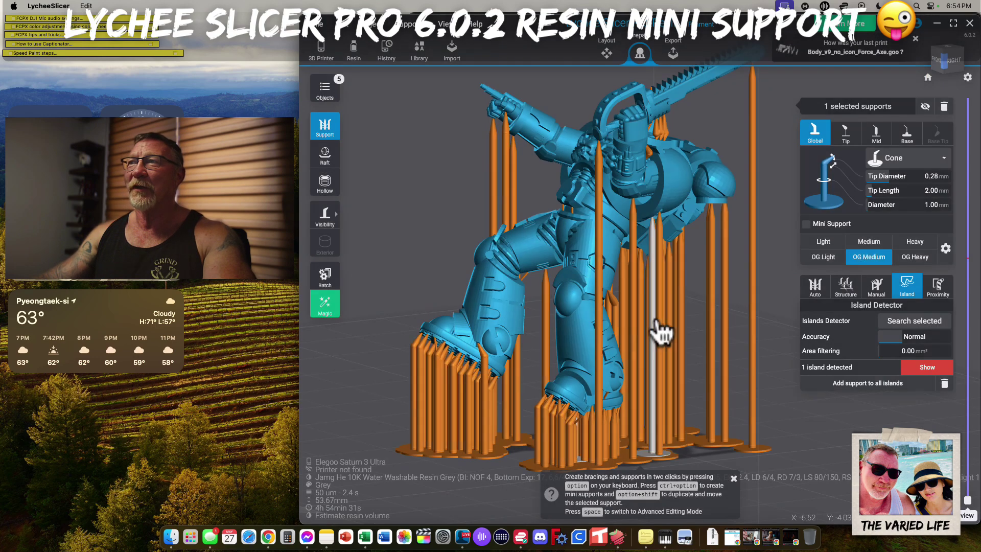
- Set the island detection accuracy to Detailed and search the miniature for islands again
{"action": "left_click_drag", "start_coordinate": [811, 432], "coordinate": [718, 431]}
{"action": "right_click_drag", "start_coordinate": [633, 422], "coordinate": [777, 424]}
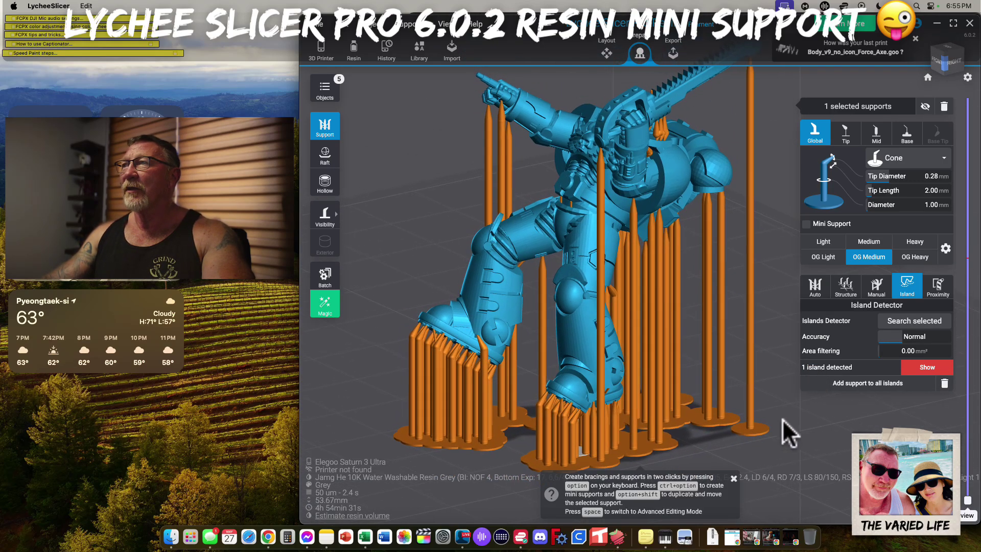
{"action": "left_click_drag", "start_coordinate": [902, 336], "coordinate": [922, 337]}
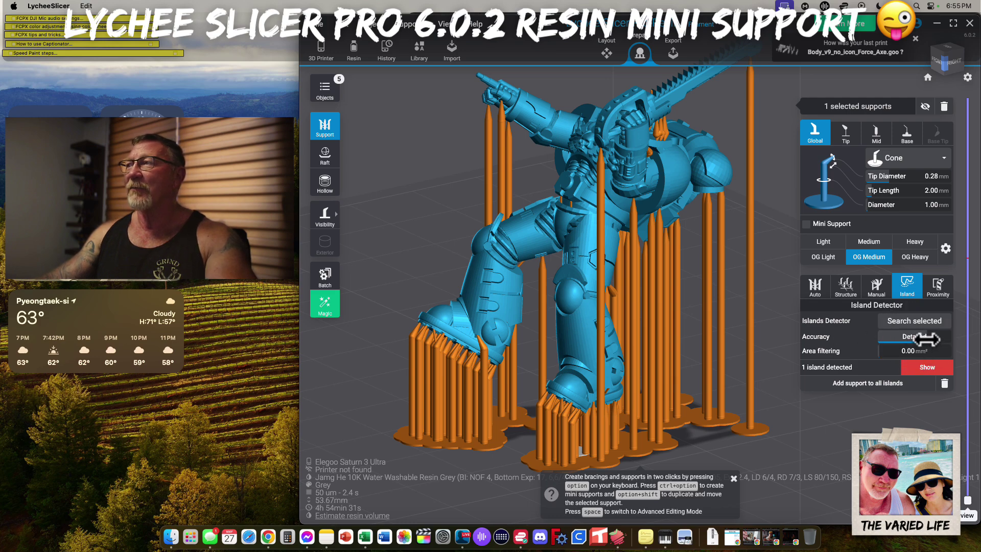
{"action": "left_click", "coordinate": [912, 321]}
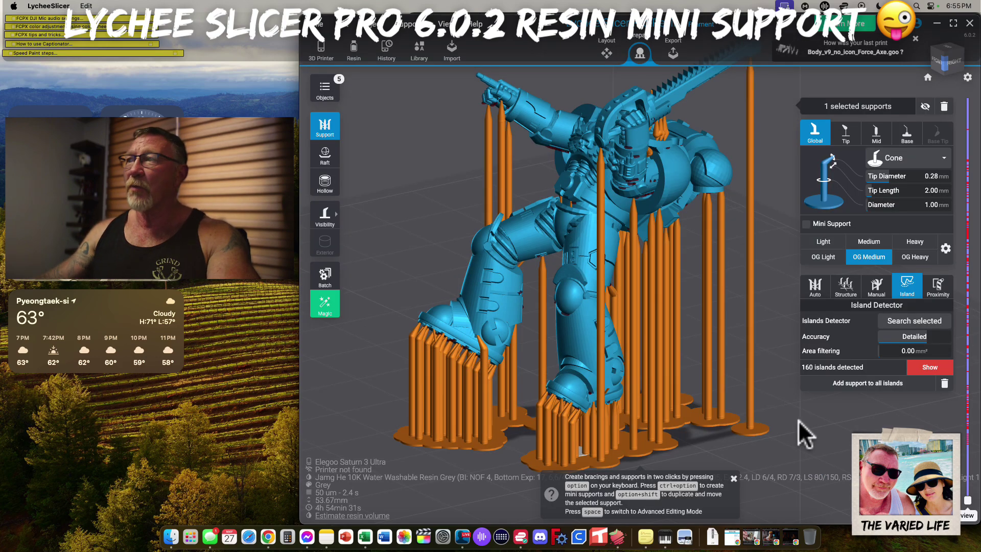
- Examine the islands flagged at Detailed accuracy on the arms, torso, knees and boots from several sides
{"action": "mouse_move", "coordinate": [795, 339]}
{"action": "left_mouse_down"}
{"action": "mouse_move", "coordinate": [776, 320]}
{"action": "mouse_move", "coordinate": [762, 331]}
{"action": "mouse_move", "coordinate": [759, 267]}
{"action": "mouse_move", "coordinate": [787, 326]}
{"action": "left_mouse_up"}
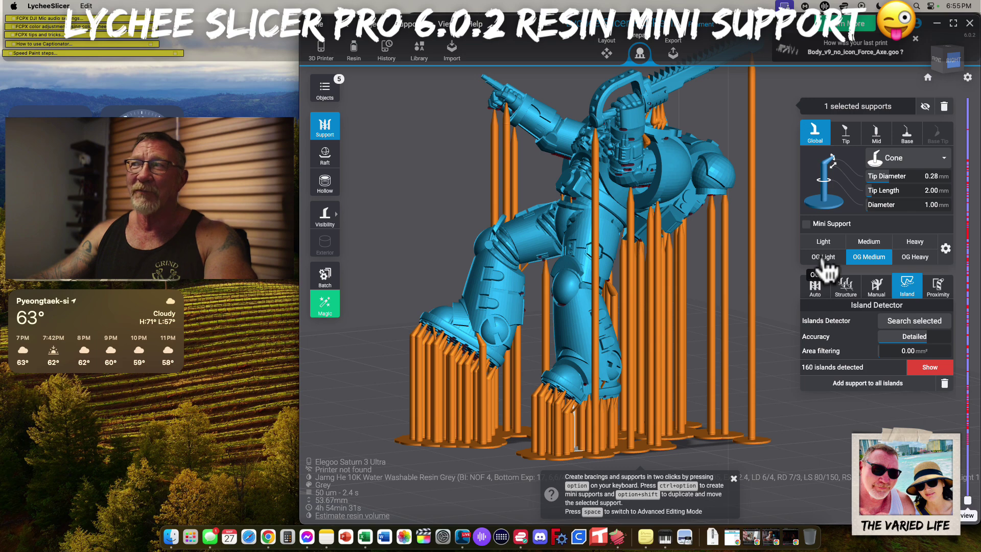
{"action": "left_click_drag", "start_coordinate": [791, 247], "coordinate": [733, 213]}
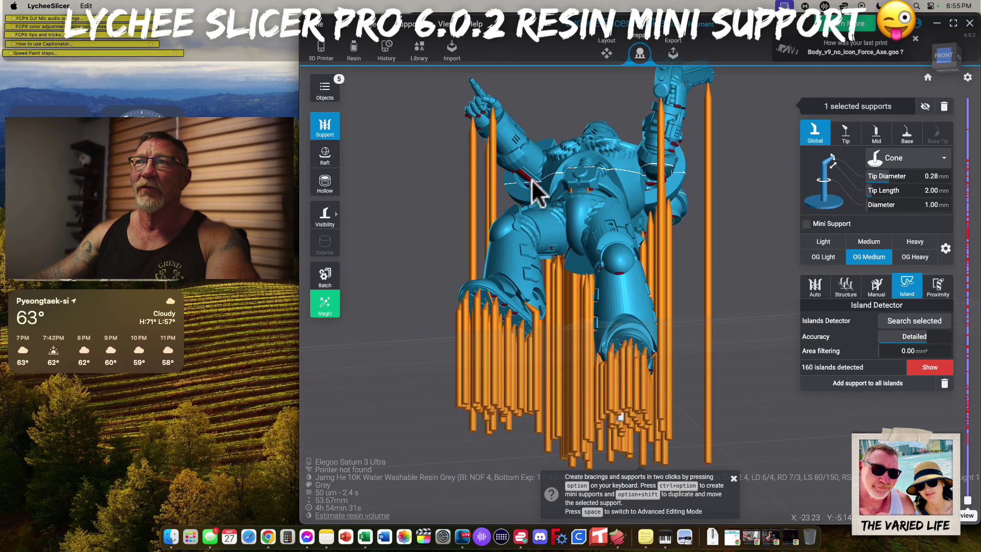
{"action": "scroll", "coordinate": [532, 188], "scroll_direction": "up", "scroll_amount": 5}
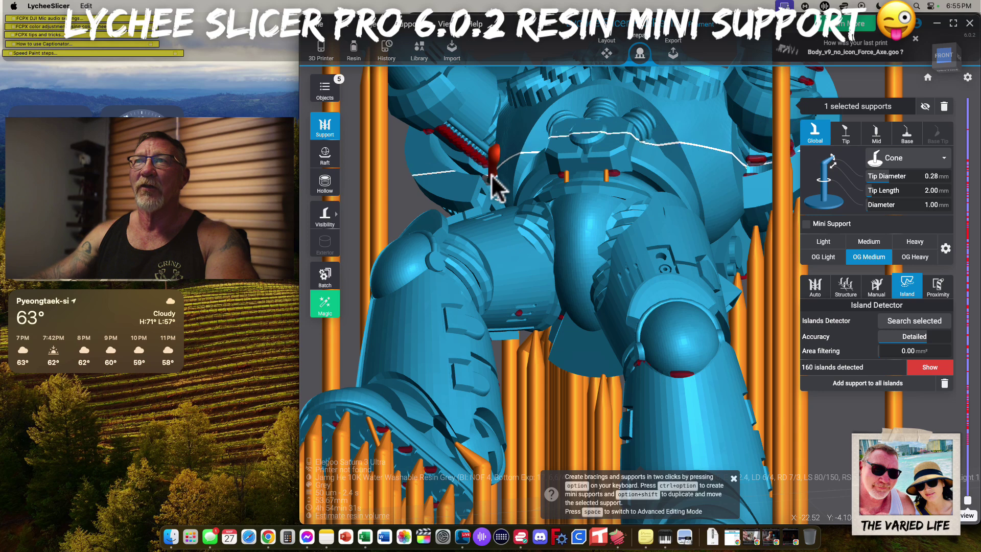
{"action": "left_click_drag", "start_coordinate": [716, 208], "coordinate": [571, 210]}
{"action": "scroll", "coordinate": [573, 214], "scroll_direction": "down", "scroll_amount": 4}
{"action": "scroll", "coordinate": [574, 212], "scroll_direction": "down", "scroll_amount": 2}
{"action": "left_click_drag", "start_coordinate": [452, 212], "coordinate": [528, 236]}
{"action": "scroll", "coordinate": [527, 237], "scroll_direction": "down", "scroll_amount": 5}
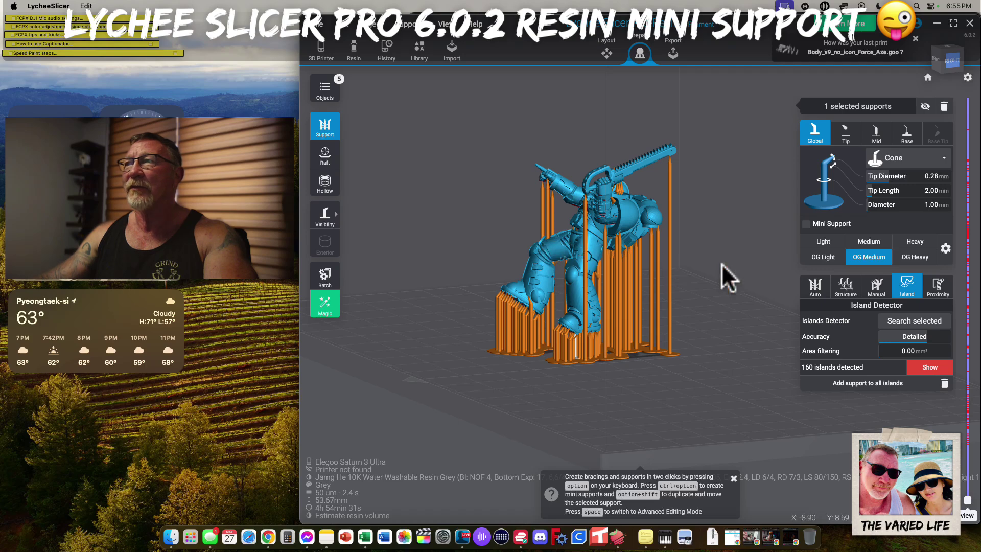
- Switch the support preset to OG Light and automatically support all islands found at Detailed accuracy
{"action": "left_click", "coordinate": [828, 261]}
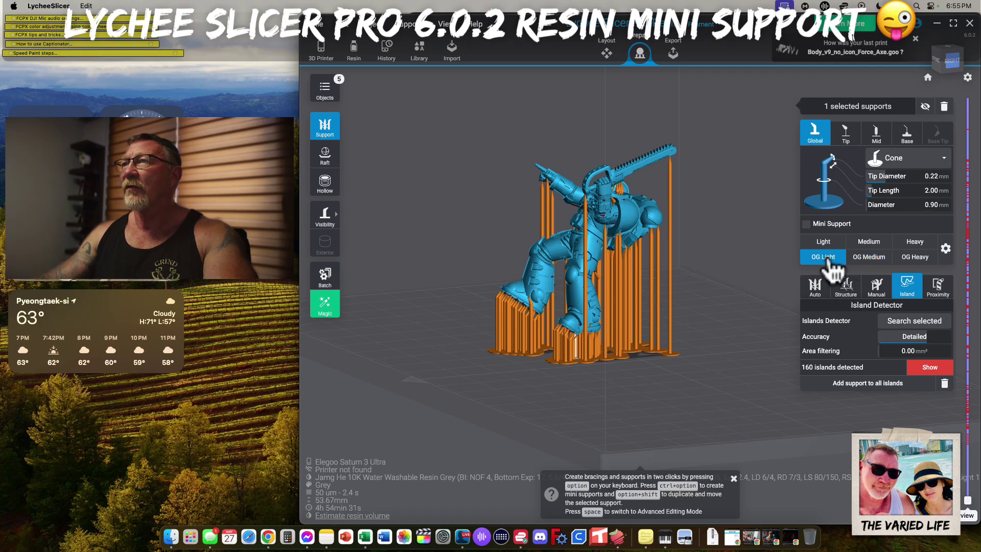
{"action": "left_click", "coordinate": [858, 391]}
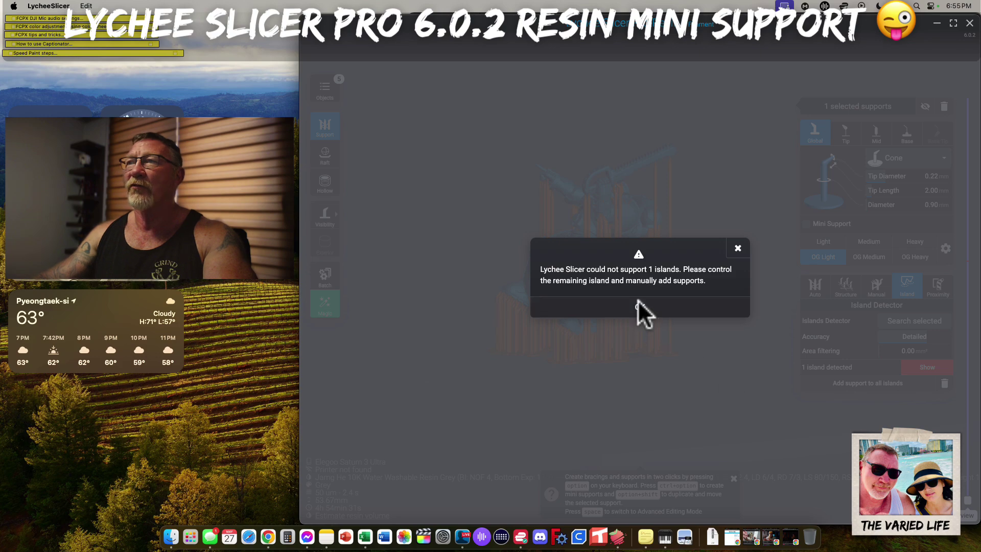
{"action": "left_click", "coordinate": [639, 307]}
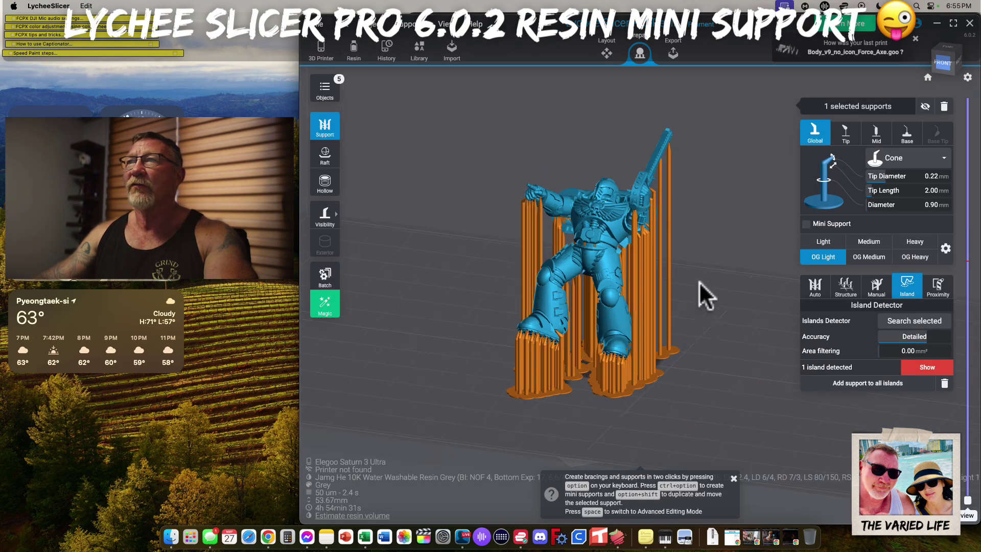
- Deselect the current support and rerun the island search with the accuracy set to Real
{"action": "scroll", "coordinate": [699, 276], "scroll_direction": "up", "scroll_amount": 5}
{"action": "left_click_drag", "start_coordinate": [701, 269], "coordinate": [647, 260]}
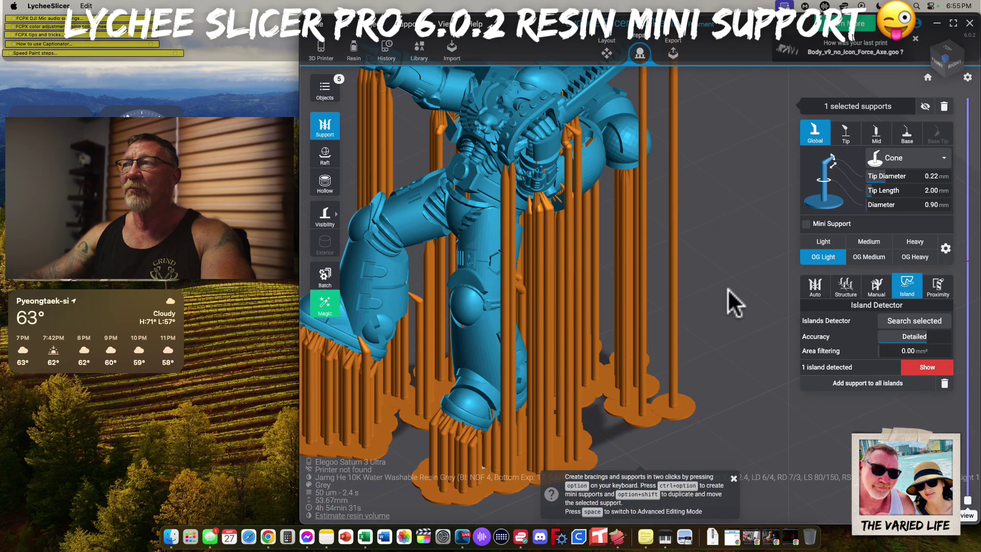
{"action": "scroll", "coordinate": [749, 302], "scroll_direction": "down", "scroll_amount": 3}
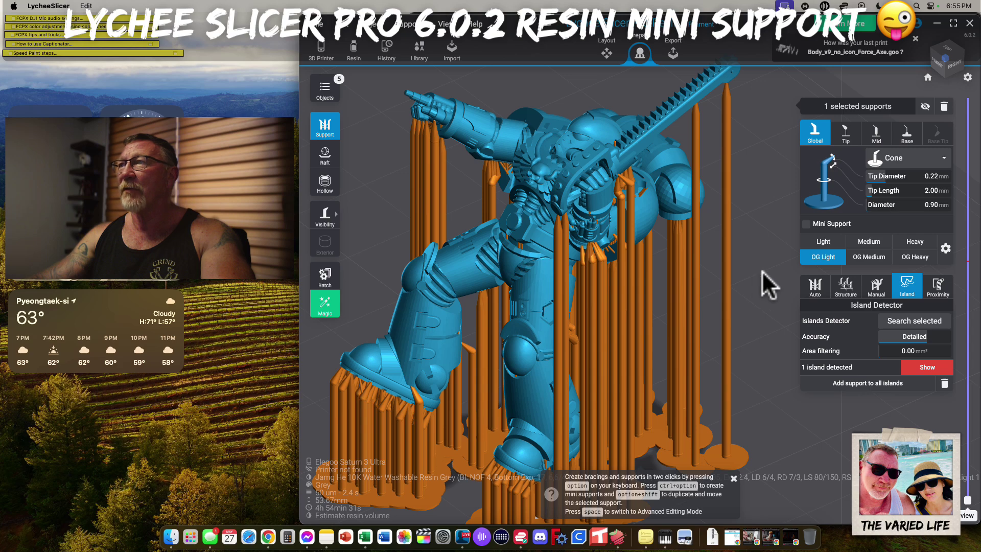
{"action": "scroll", "coordinate": [758, 271], "scroll_direction": "down", "scroll_amount": 3}
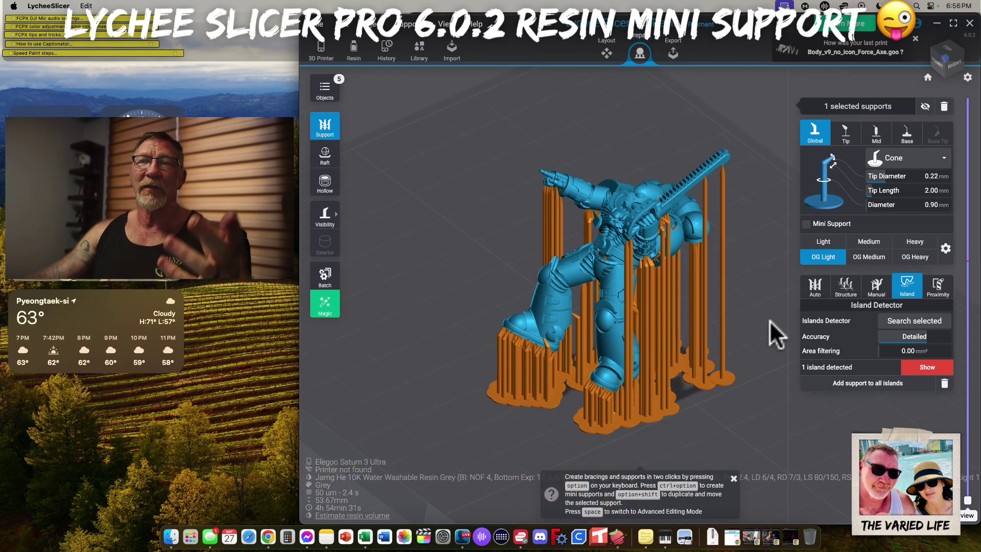
{"action": "left_click", "coordinate": [690, 275]}
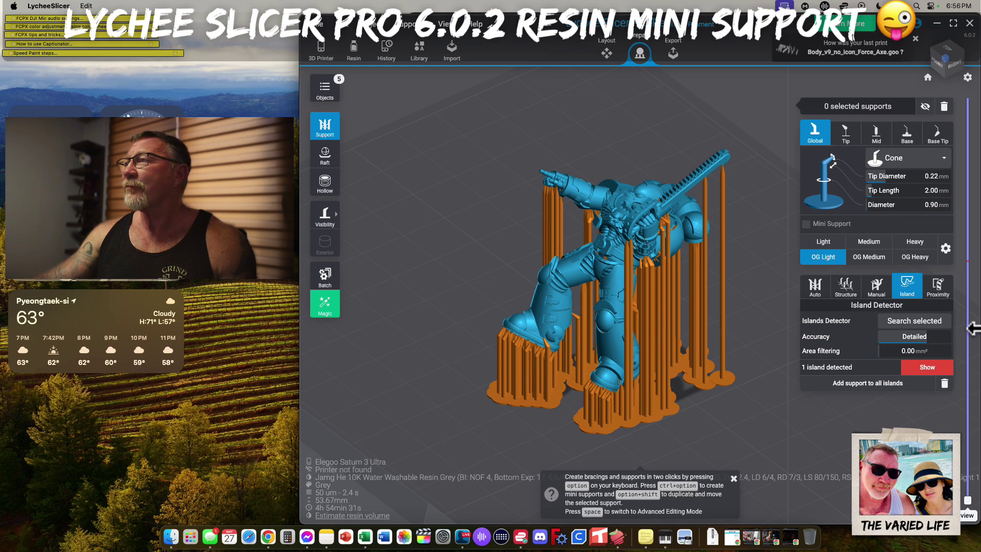
{"action": "left_click_drag", "start_coordinate": [927, 339], "coordinate": [973, 347]}
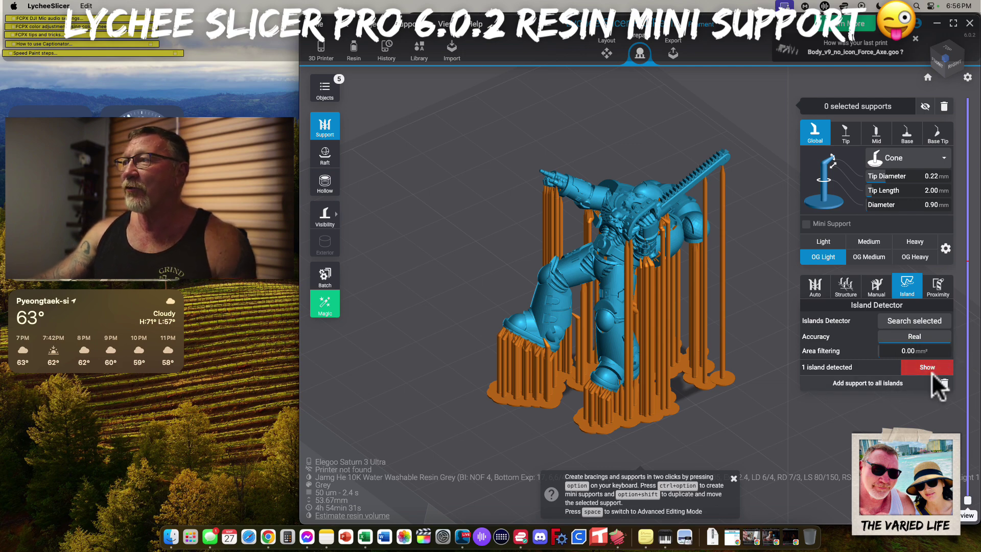
{"action": "left_click", "coordinate": [914, 323]}
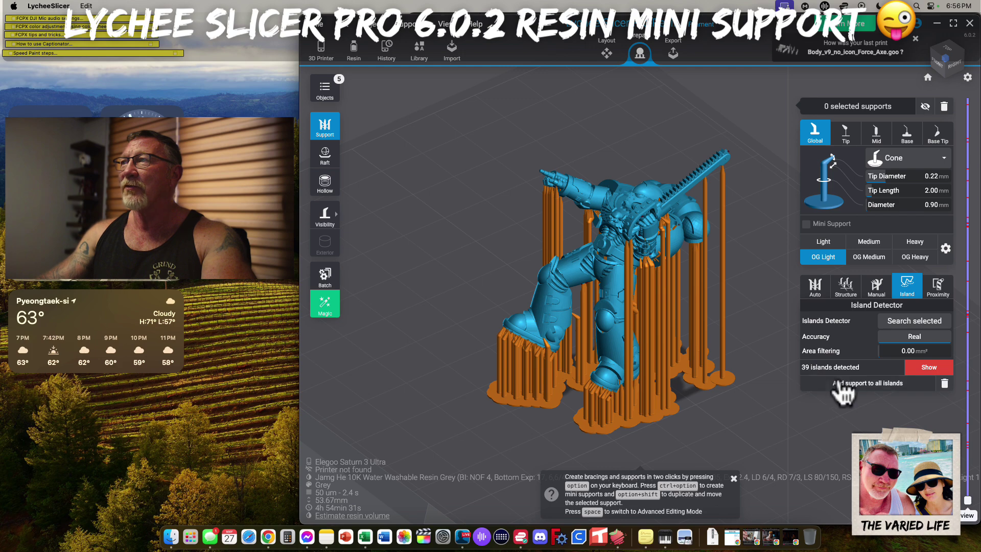
- Automatically add OG Light supports to all islands found at Real accuracy
{"action": "left_click", "coordinate": [872, 387]}
{"action": "left_click", "coordinate": [640, 308]}
{"action": "left_click_drag", "start_coordinate": [781, 445], "coordinate": [786, 416]}
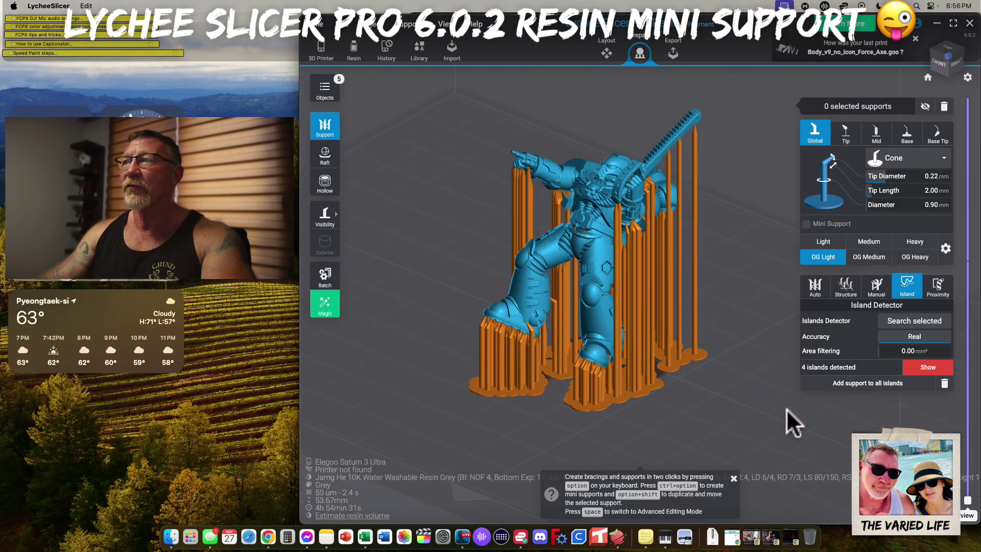
- Step through the four remaining islands and examine each one's location on the miniature
{"action": "left_click", "coordinate": [925, 367]}
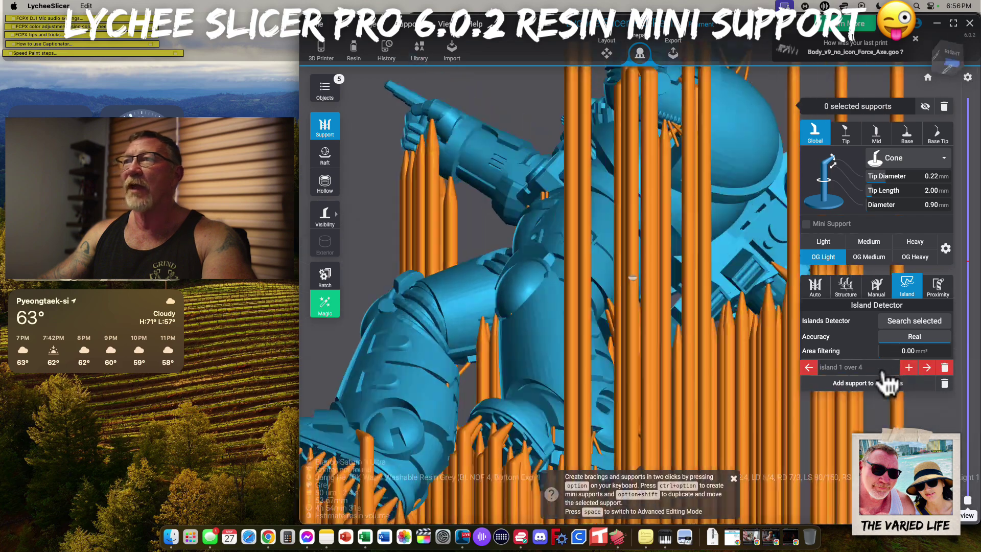
{"action": "left_click_drag", "start_coordinate": [745, 290], "coordinate": [620, 317]}
{"action": "left_click", "coordinate": [926, 367]}
{"action": "left_click_drag", "start_coordinate": [761, 368], "coordinate": [628, 240]}
{"action": "left_click", "coordinate": [927, 368]}
{"action": "left_click", "coordinate": [926, 367]}
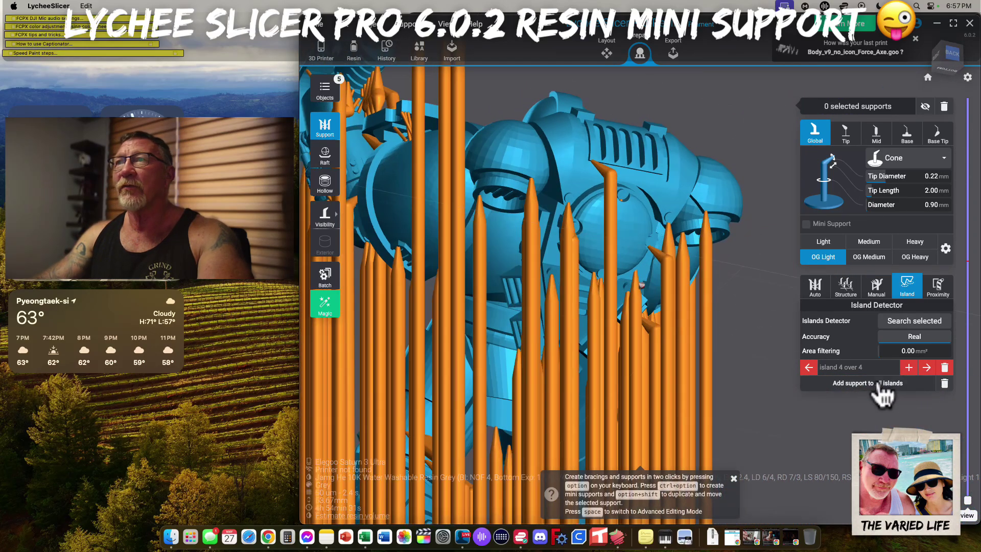
{"action": "left_click_drag", "start_coordinate": [758, 385], "coordinate": [645, 281]}
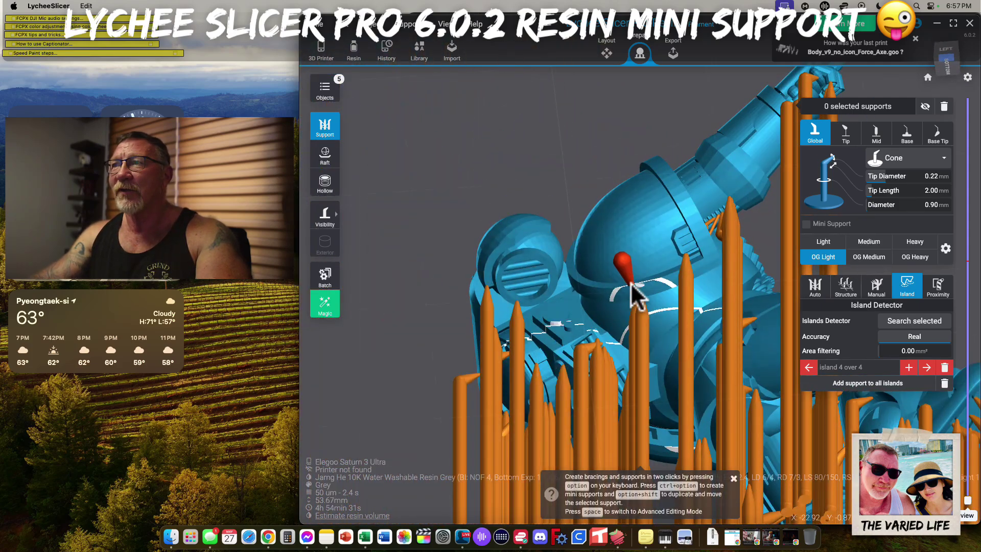
- Add OG Light mini supports by hand at the remaining islands on the underside of the miniature's upper body
{"action": "scroll", "coordinate": [642, 288], "scroll_direction": "up", "scroll_amount": 5}
{"action": "left_click_drag", "start_coordinate": [657, 299], "coordinate": [587, 335]}
{"action": "left_click", "coordinate": [635, 285], "text": "ctrl+alt"}
{"action": "left_click", "coordinate": [636, 282], "text": "ctrl+alt"}
{"action": "left_click", "coordinate": [661, 307], "text": "ctrl+alt"}
{"action": "left_click_drag", "start_coordinate": [635, 302], "coordinate": [742, 309]}
{"action": "scroll", "coordinate": [698, 273], "scroll_direction": "down", "scroll_amount": 5}
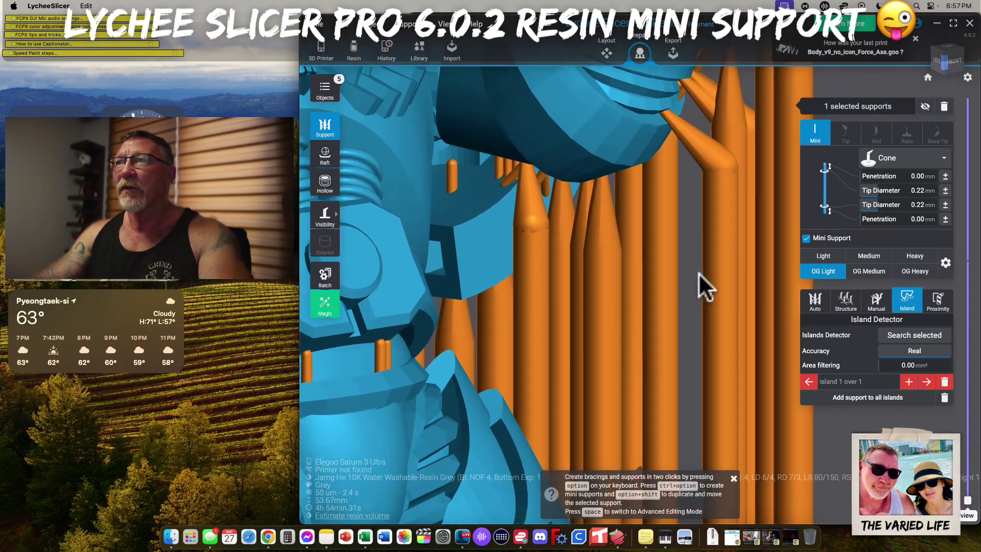
- Select all supports around the whole miniature and parent them to shared pillars using the support structure settings
{"action": "scroll", "coordinate": [690, 268], "scroll_direction": "down", "scroll_amount": 3}
{"action": "left_click_drag", "start_coordinate": [689, 267], "coordinate": [721, 163]}
{"action": "scroll", "coordinate": [748, 260], "scroll_direction": "down", "scroll_amount": 5}
{"action": "right_click_drag", "start_coordinate": [755, 378], "coordinate": [744, 351]}
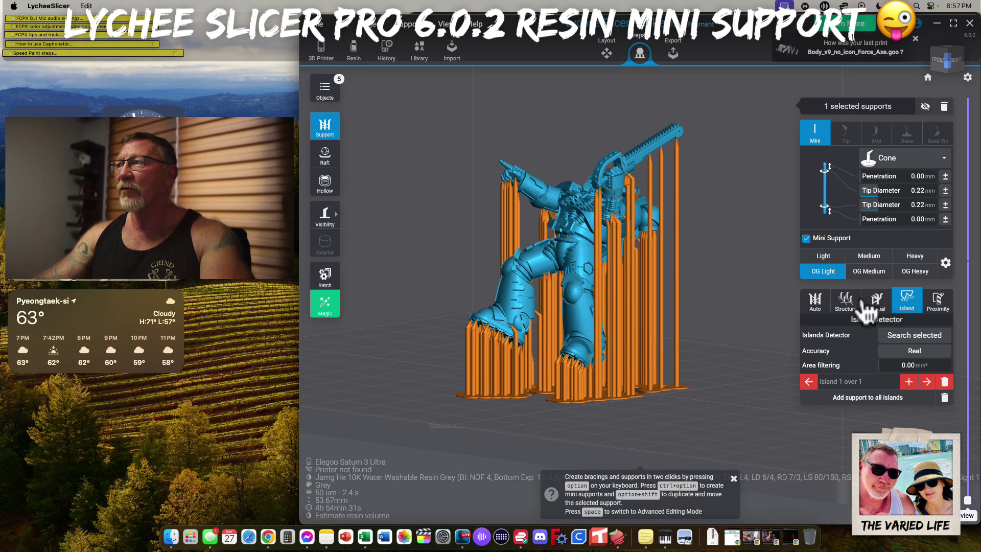
{"action": "left_click", "coordinate": [846, 301]}
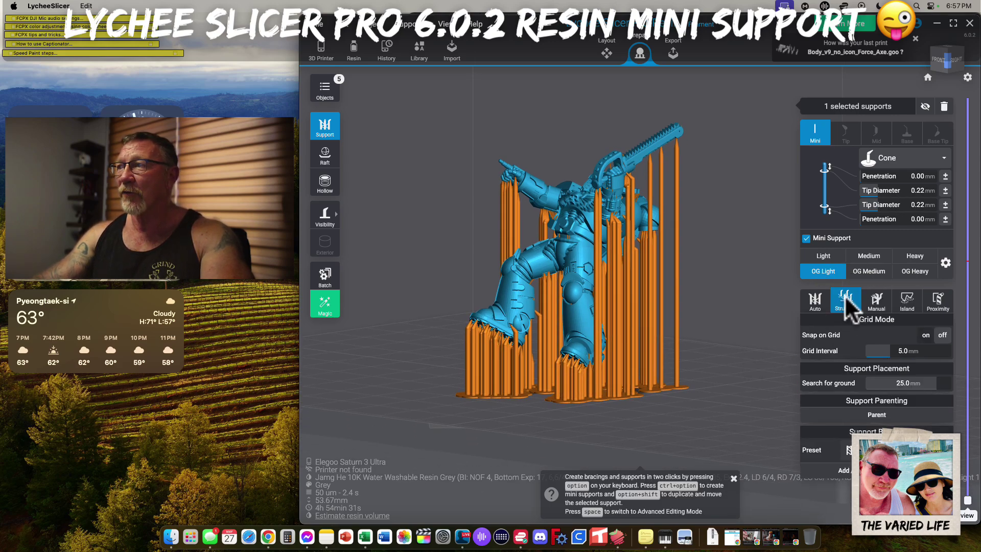
{"action": "left_click_drag", "start_coordinate": [398, 108], "coordinate": [732, 422]}
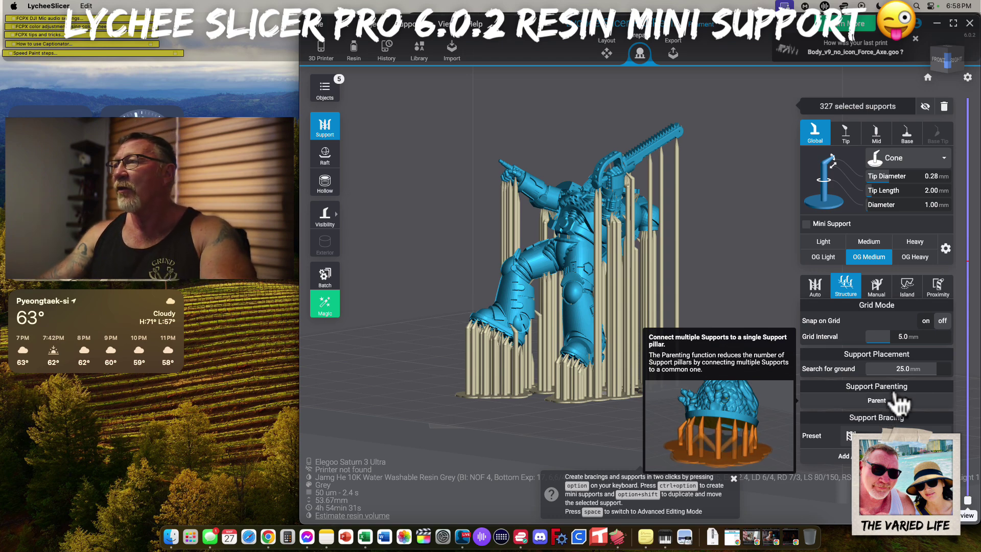
{"action": "left_click", "coordinate": [877, 404]}
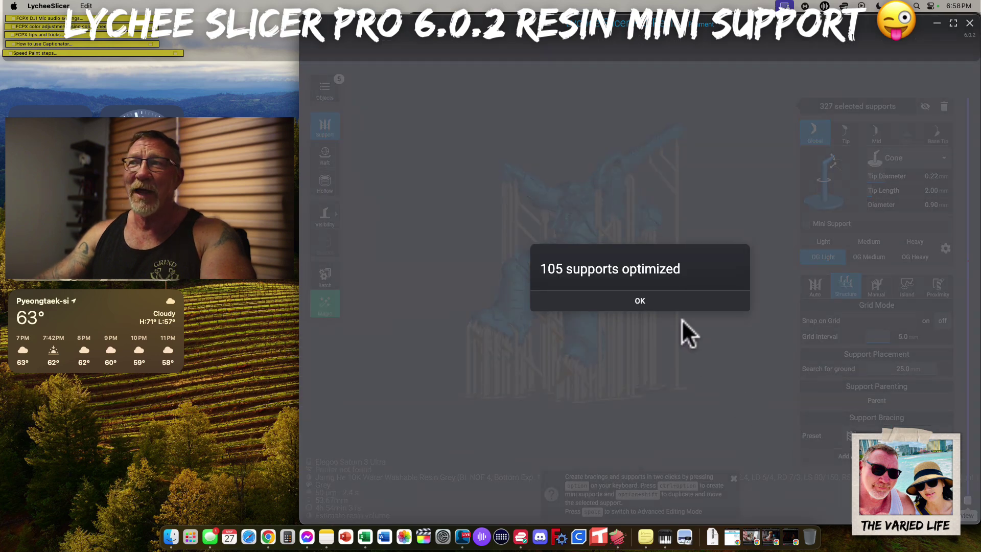
{"action": "left_click", "coordinate": [639, 302]}
- Examine the parented support structure around the backpack, arms, legs and boots from all sides
{"action": "left_click_drag", "start_coordinate": [718, 398], "coordinate": [627, 294]}
{"action": "left_click_drag", "start_coordinate": [682, 279], "coordinate": [736, 245]}
{"action": "scroll", "coordinate": [734, 247], "scroll_direction": "up", "scroll_amount": 5}
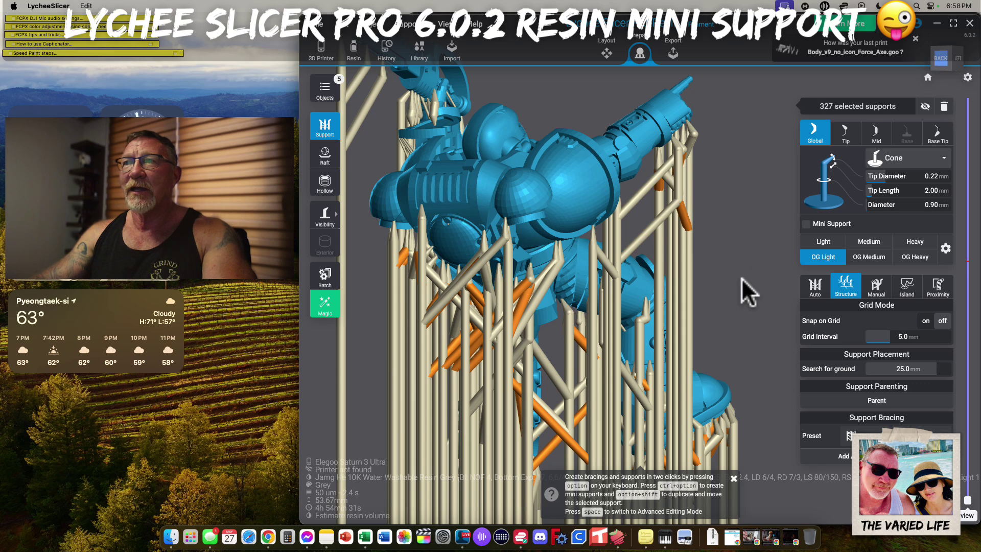
{"action": "scroll", "coordinate": [464, 290], "scroll_direction": "up", "scroll_amount": 3}
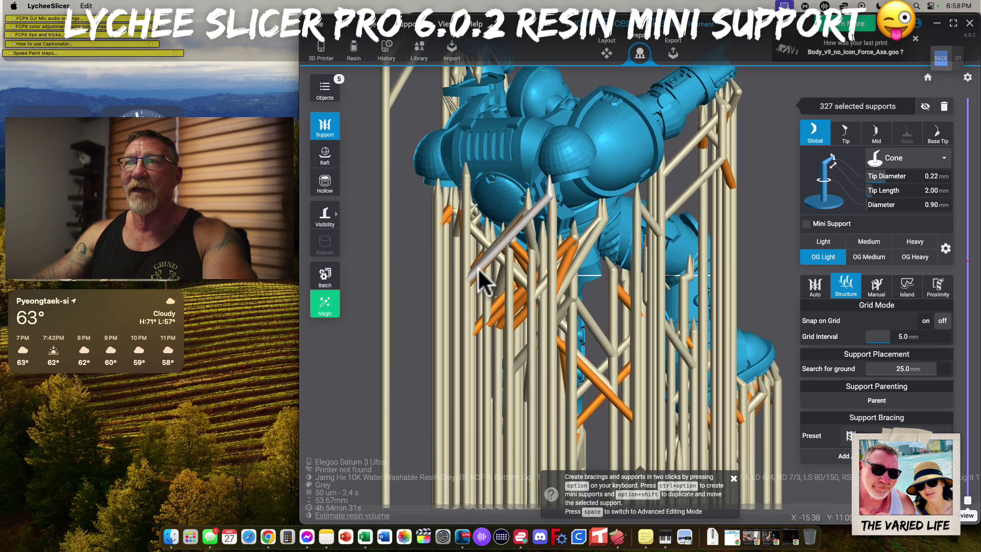
{"action": "left_click", "coordinate": [466, 197]}
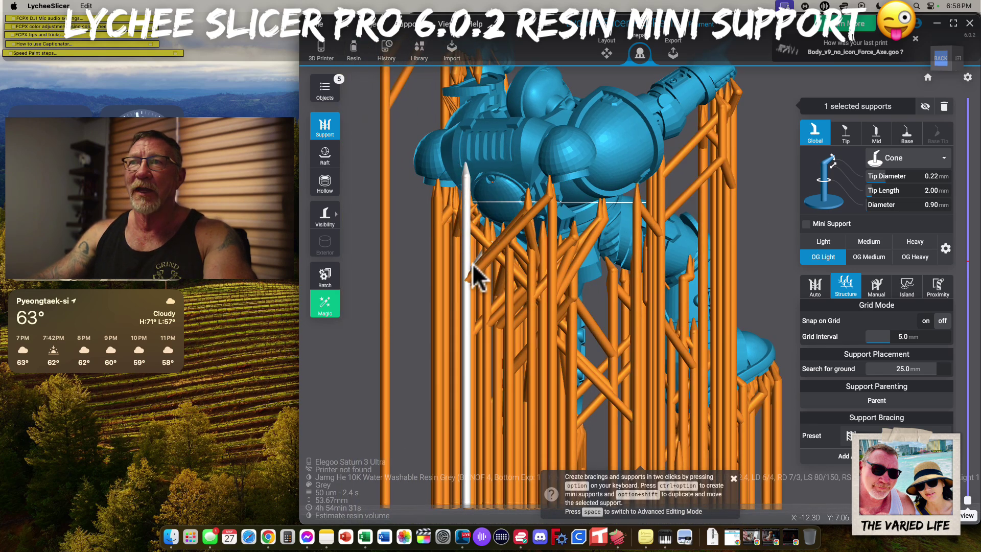
{"action": "left_click_drag", "start_coordinate": [502, 240], "coordinate": [547, 280]}
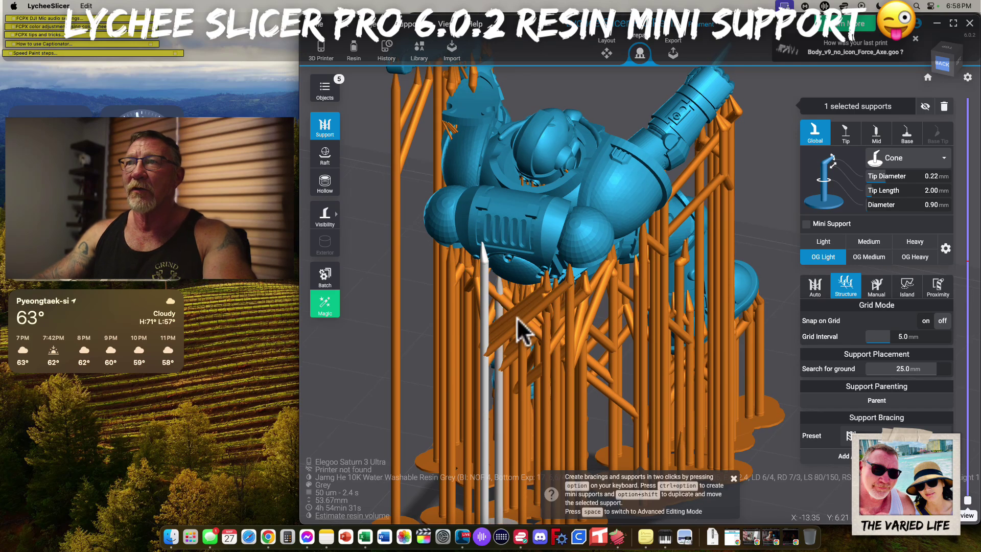
{"action": "left_click_drag", "start_coordinate": [773, 256], "coordinate": [674, 232]}
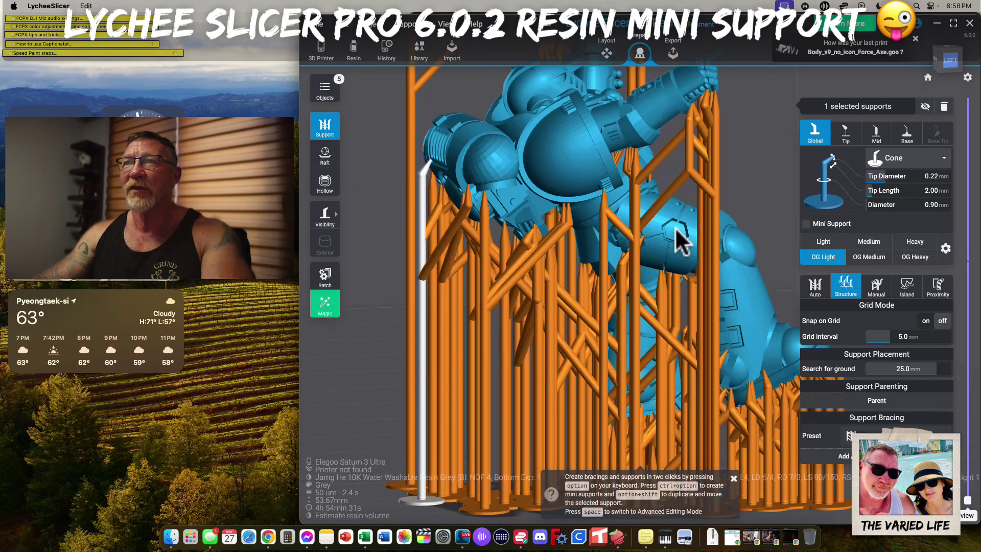
{"action": "left_click_drag", "start_coordinate": [775, 163], "coordinate": [483, 175]}
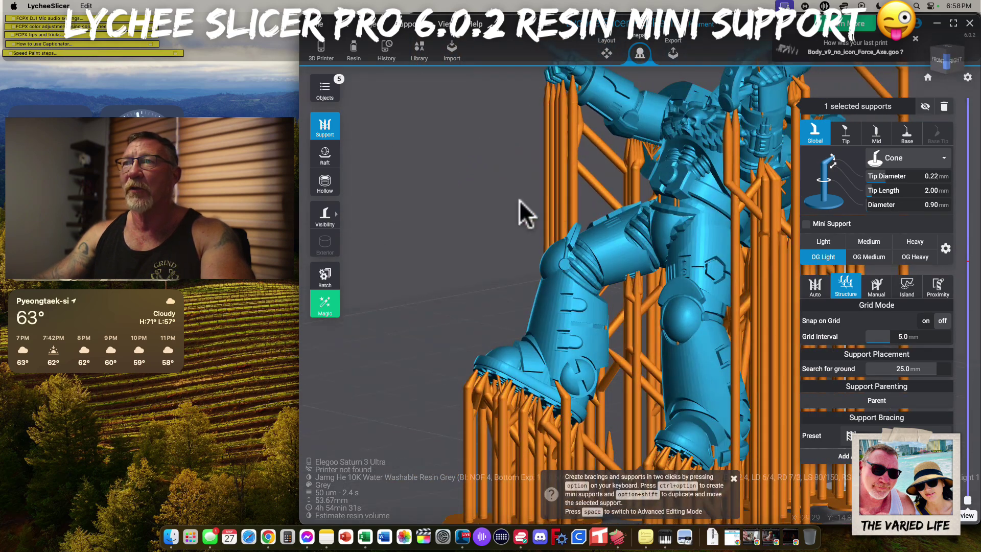
{"action": "scroll", "coordinate": [532, 200], "scroll_direction": "down", "scroll_amount": 5}
{"action": "right_click_drag", "start_coordinate": [786, 260], "coordinate": [752, 277]}
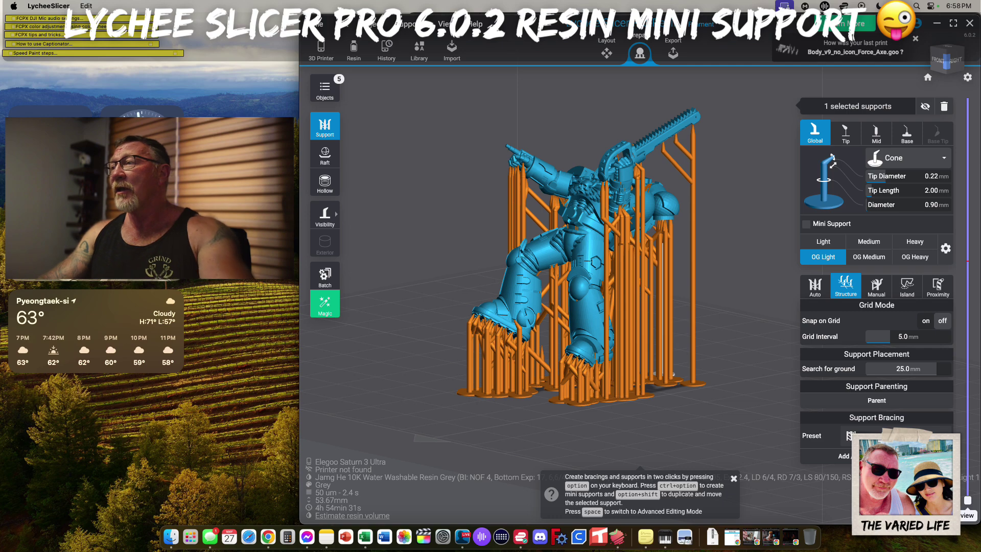
- Add bracings to the selected support, and select all supports around the miniature and add bracings between them
{"action": "left_click", "coordinate": [877, 456]}
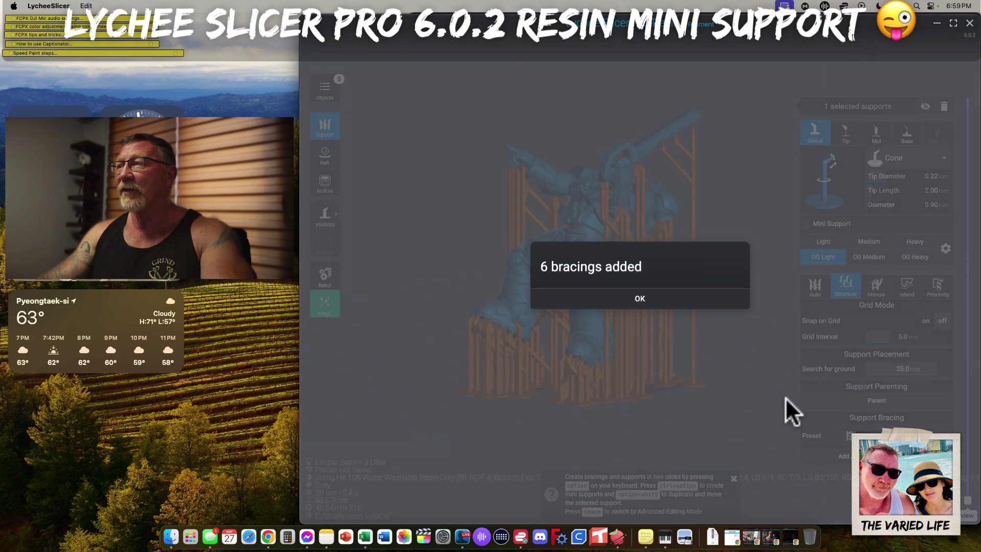
{"action": "left_click", "coordinate": [645, 306]}
{"action": "left_click_drag", "start_coordinate": [446, 97], "coordinate": [806, 477]}
{"action": "left_click", "coordinate": [876, 457]}
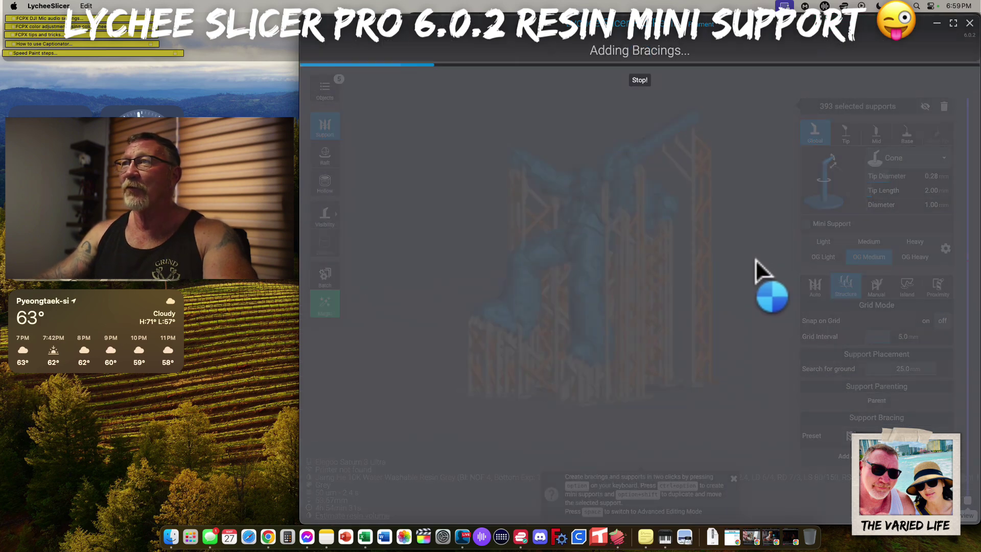
{"action": "left_click", "coordinate": [639, 301]}
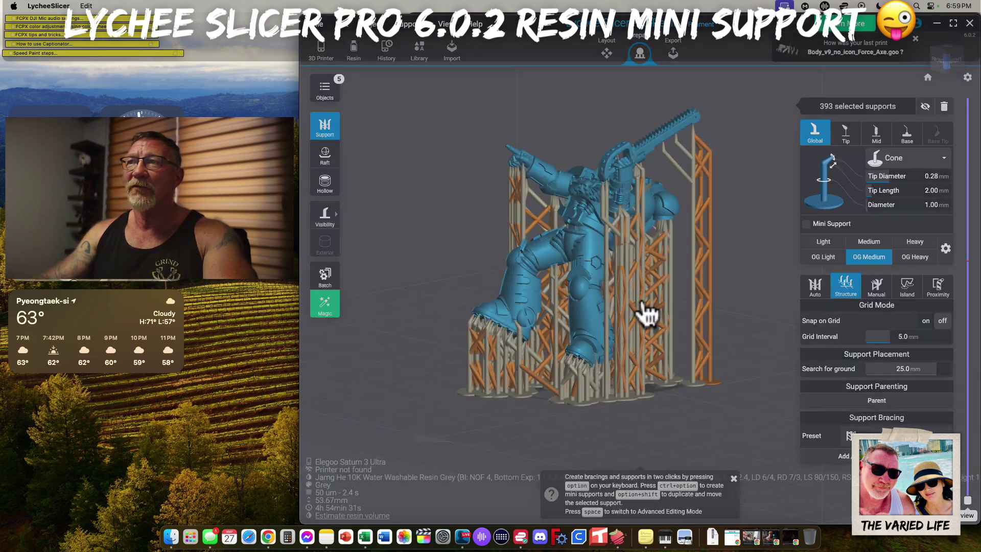
- Open manual support placement and clear the selection of all supports
{"action": "left_click_drag", "start_coordinate": [749, 354], "coordinate": [623, 361]}
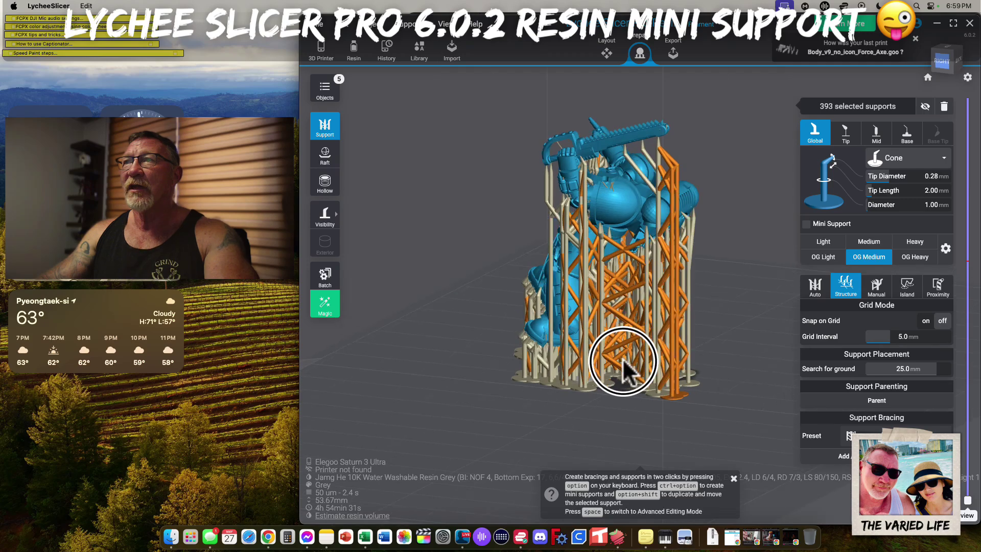
{"action": "left_click_drag", "start_coordinate": [681, 306], "coordinate": [724, 358]}
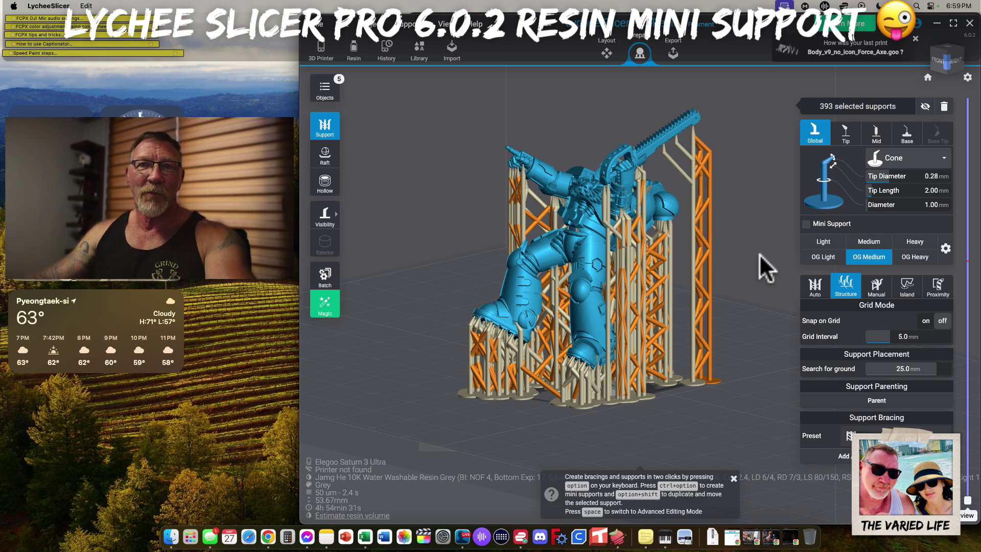
{"action": "left_click_drag", "start_coordinate": [754, 244], "coordinate": [736, 276]}
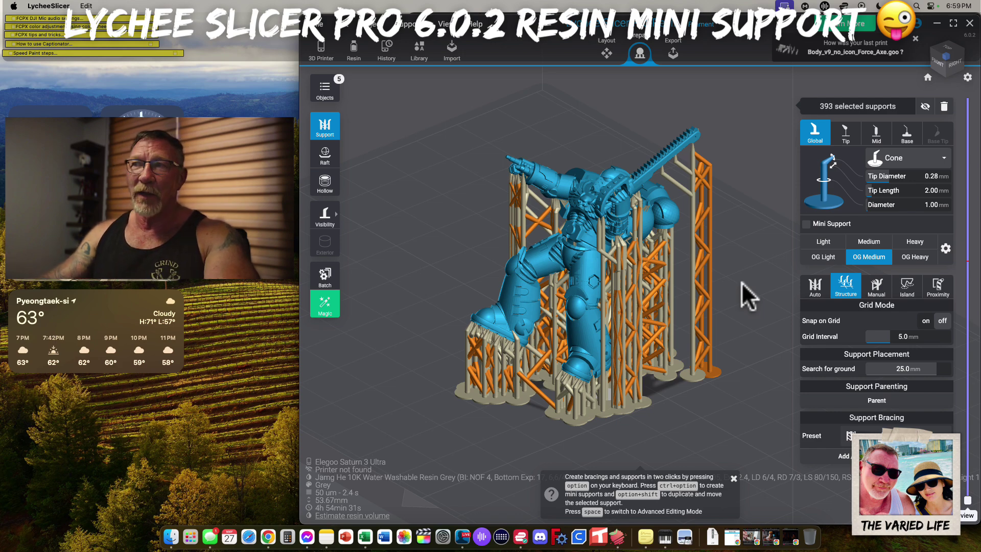
{"action": "left_click_drag", "start_coordinate": [755, 243], "coordinate": [721, 234]}
{"action": "left_click", "coordinate": [876, 288]}
{"action": "left_click_drag", "start_coordinate": [741, 287], "coordinate": [604, 140]}
{"action": "scroll", "coordinate": [590, 132], "scroll_direction": "up", "scroll_amount": 8}
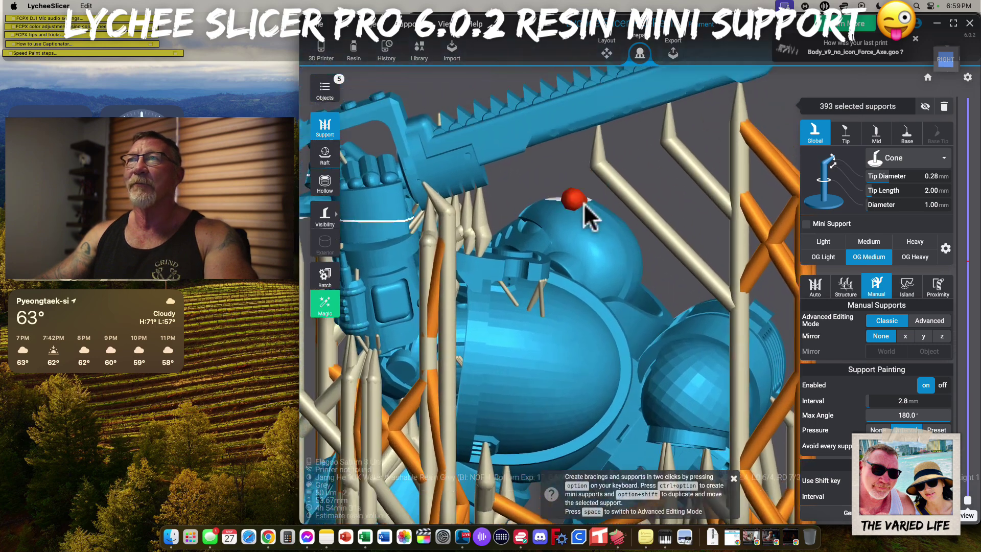
{"action": "left_click_drag", "start_coordinate": [583, 204], "coordinate": [485, 192]}
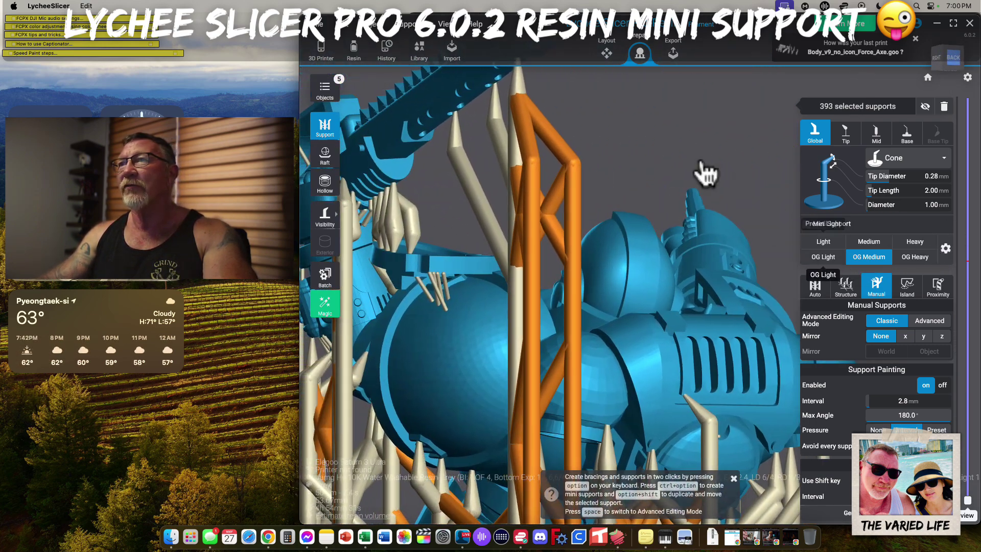
{"action": "left_click", "coordinate": [696, 146]}
{"action": "left_click_drag", "start_coordinate": [671, 105], "coordinate": [568, 130]}
{"action": "left_click", "coordinate": [568, 129]}
{"action": "left_click_drag", "start_coordinate": [548, 212], "coordinate": [499, 270]}
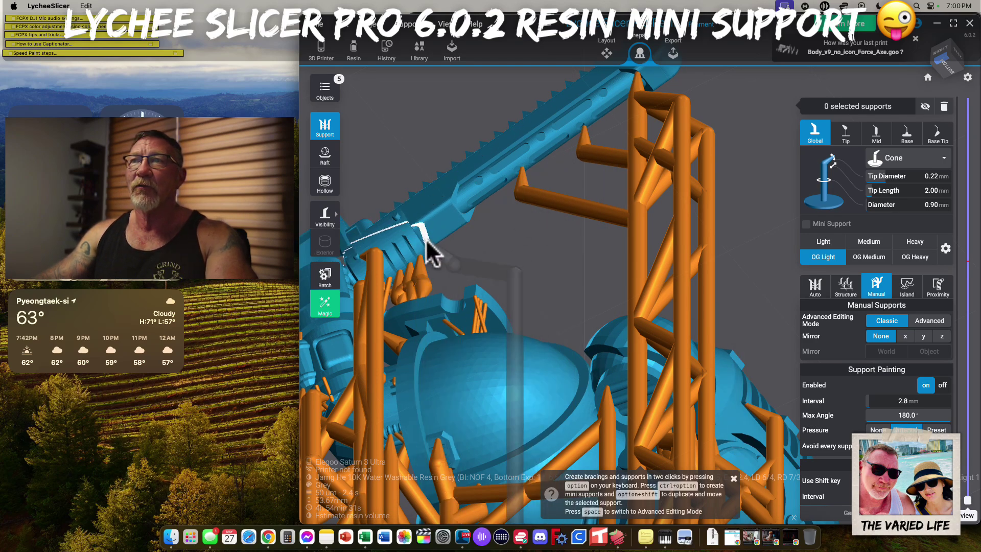
- Add a row of OG Light supports by hand along the underside of the chainsword blade
{"action": "left_click", "coordinate": [439, 219]}
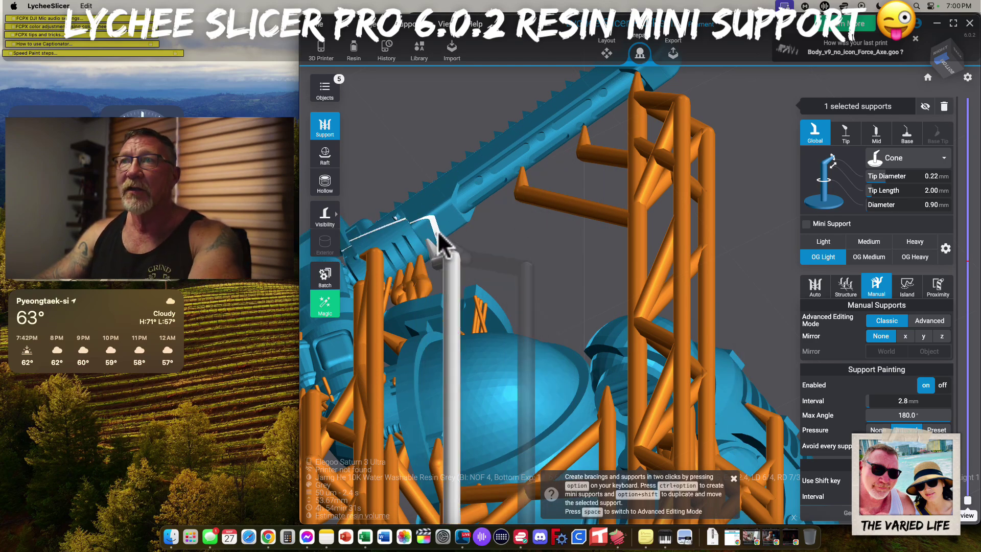
{"action": "left_click", "coordinate": [458, 213]}
{"action": "left_click", "coordinate": [465, 204]}
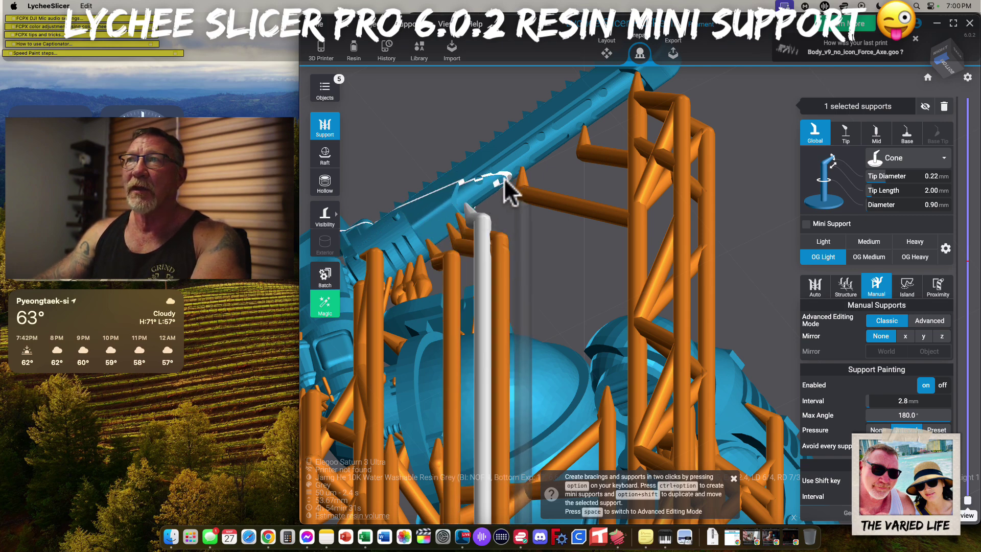
{"action": "left_click", "coordinate": [486, 189]}
{"action": "left_click", "coordinate": [508, 171]}
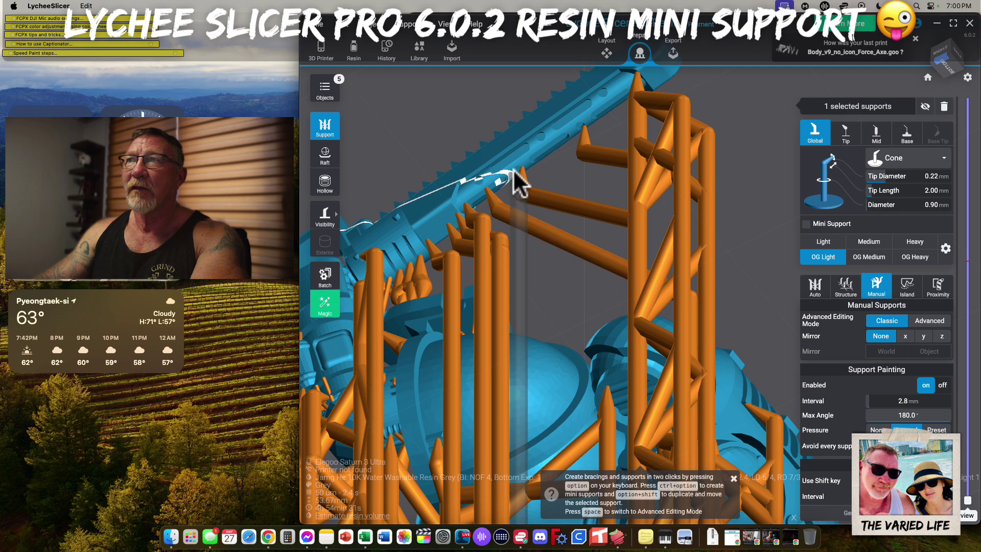
{"action": "left_click", "coordinate": [547, 146]}
{"action": "left_click", "coordinate": [571, 134]}
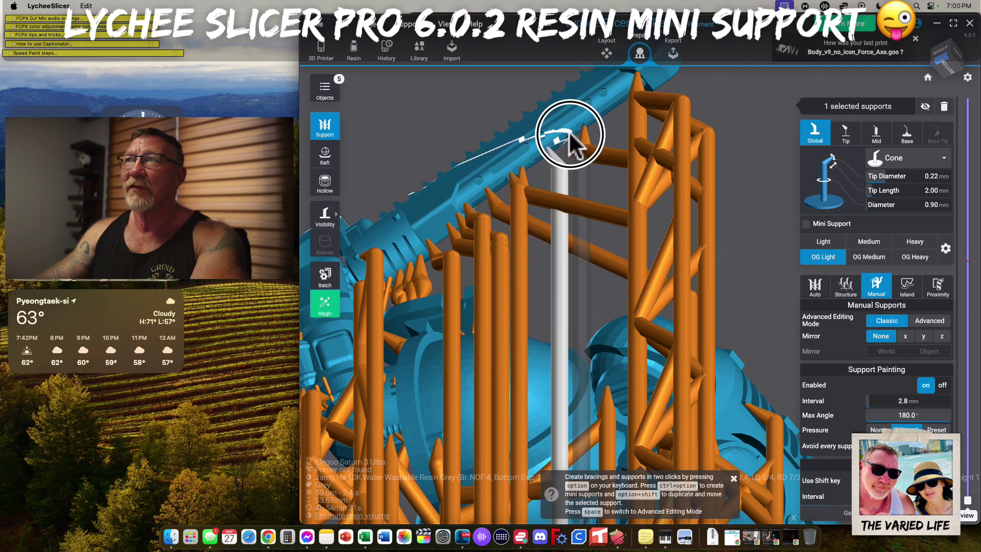
{"action": "left_click", "coordinate": [622, 101]}
- Add OG Light mini supports from neighbouring pillars to the gap midway along the chainsword blade's underside
{"action": "left_click_drag", "start_coordinate": [740, 117], "coordinate": [773, 189]}
{"action": "left_click_drag", "start_coordinate": [583, 213], "coordinate": [565, 123]}
{"action": "left_click", "coordinate": [544, 174], "text": "ctrl+alt"}
{"action": "left_click", "coordinate": [575, 194], "text": "ctrl+alt"}
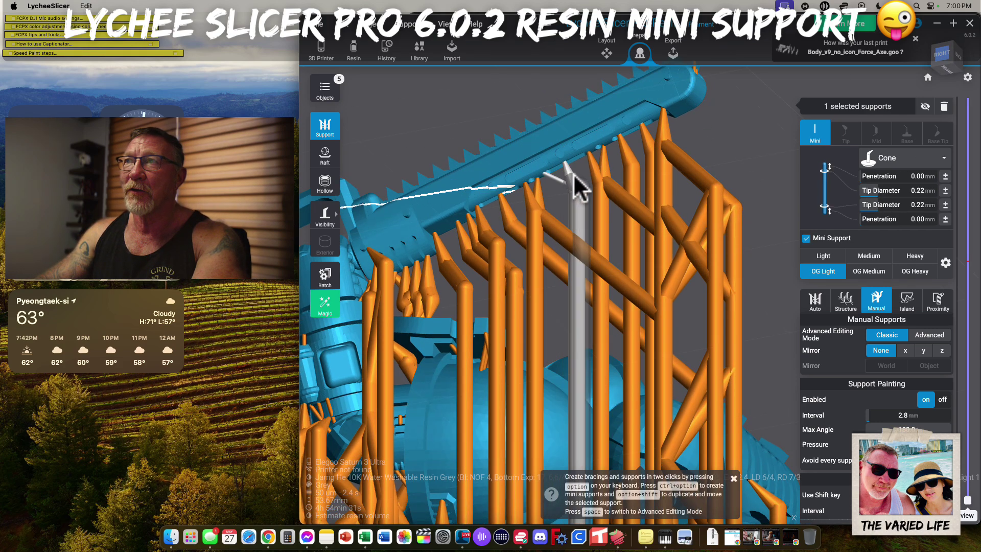
{"action": "left_click", "coordinate": [580, 153], "text": "ctrl+alt"}
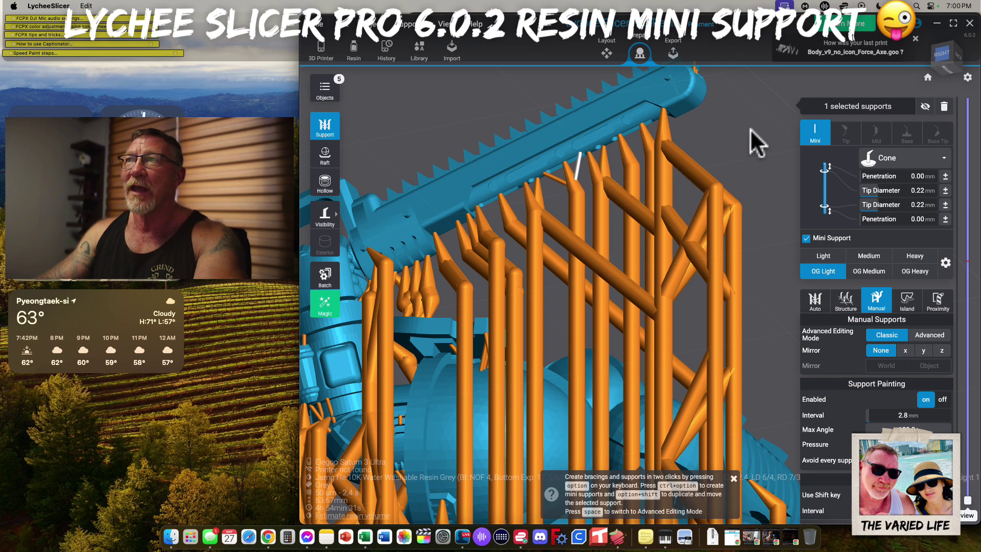
- Add OG Light mini supports from the fist's knuckles to the curved outer part of the chainsword's hand guard
{"action": "left_click_drag", "start_coordinate": [759, 145], "coordinate": [587, 219]}
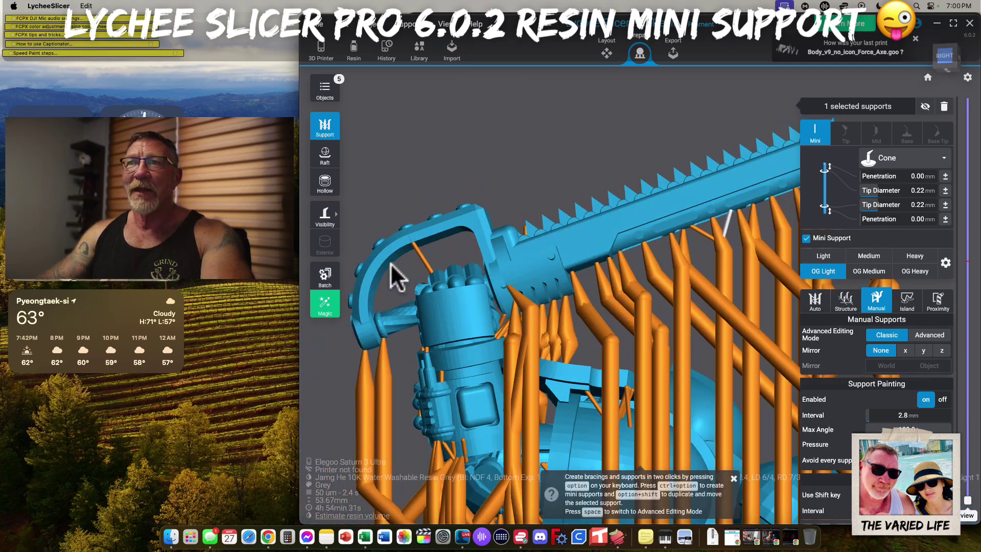
{"action": "left_click_drag", "start_coordinate": [439, 179], "coordinate": [501, 142]}
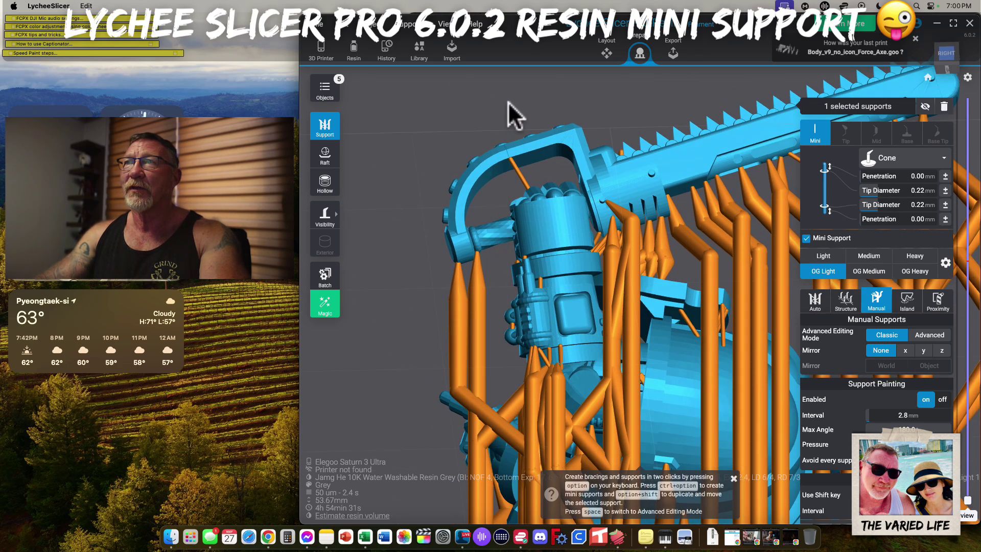
{"action": "left_click", "coordinate": [508, 105]}
{"action": "scroll", "coordinate": [511, 108], "scroll_direction": "up", "scroll_amount": 4}
{"action": "right_click_drag", "start_coordinate": [513, 162], "coordinate": [575, 177]}
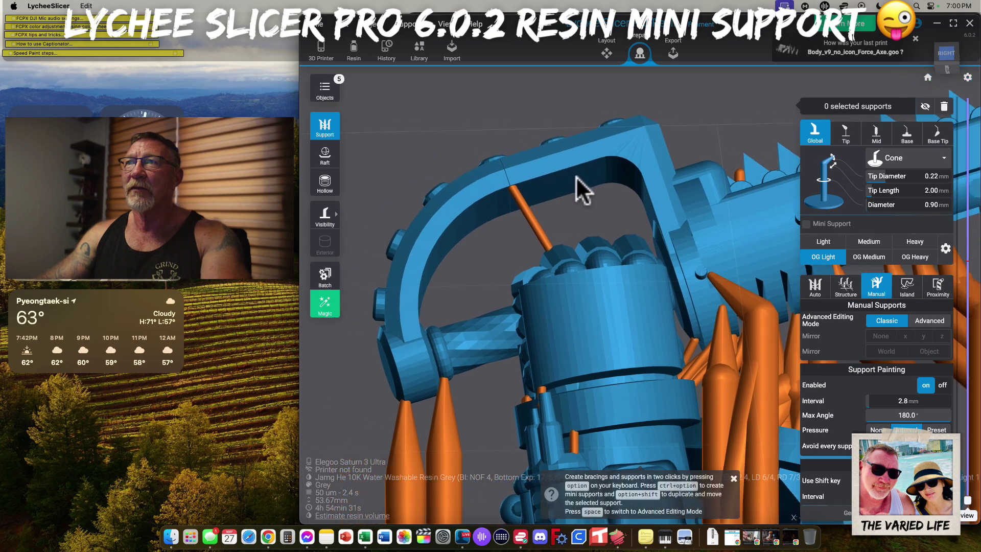
{"action": "left_click", "coordinate": [489, 215], "text": "ctrl+alt"}
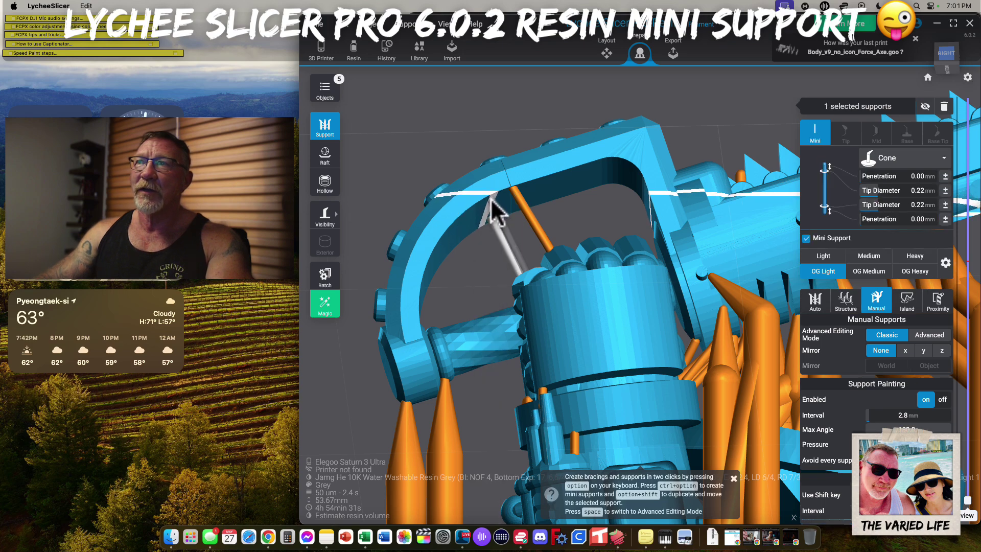
{"action": "left_click", "coordinate": [492, 199], "text": "ctrl+alt"}
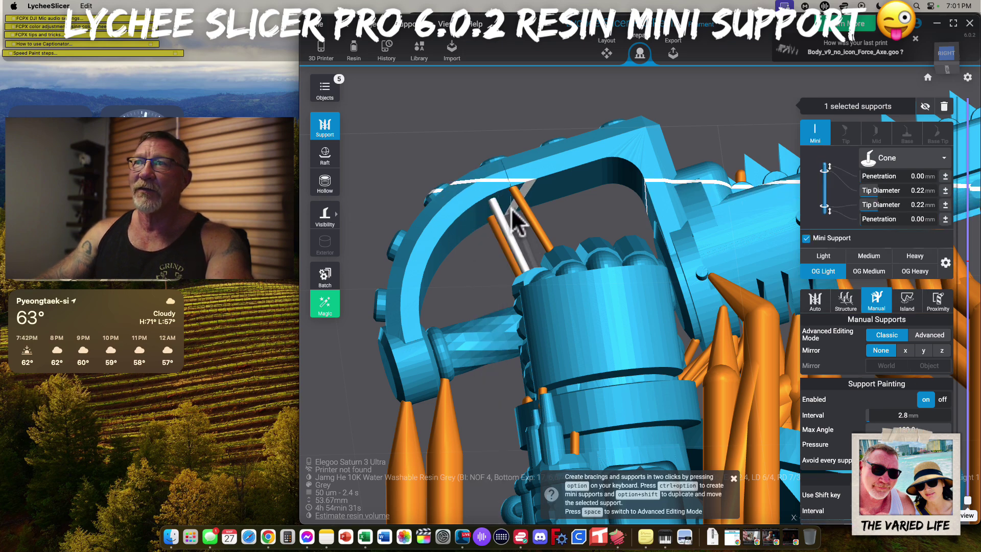
{"action": "left_click", "coordinate": [511, 211], "text": "ctrl+alt"}
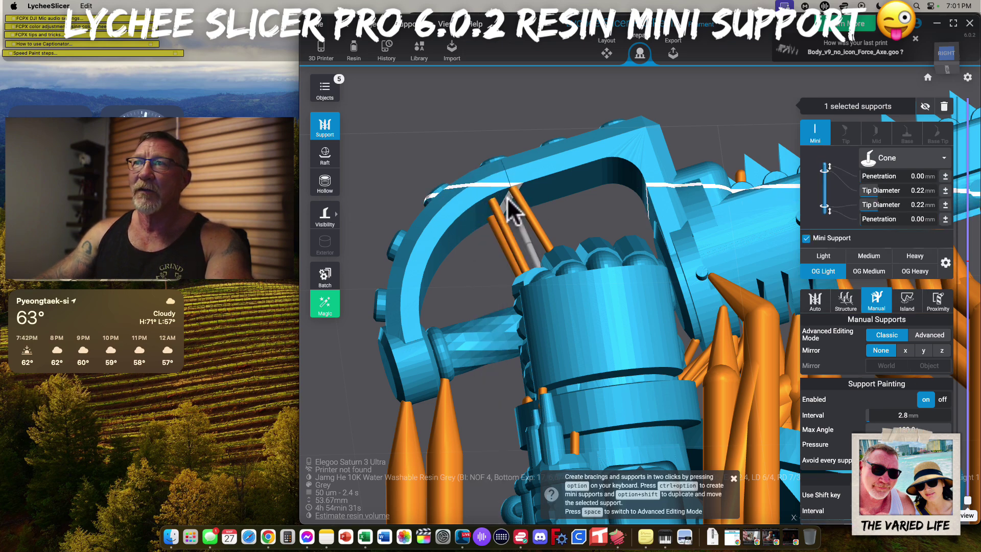
{"action": "left_click", "coordinate": [535, 180], "text": "ctrl+alt"}
{"action": "left_click", "coordinate": [543, 190], "text": "ctrl+alt"}
- Continue the OG Light mini supports along the hand guard's inner face up to its blade-side corner
{"action": "right_click_drag", "start_coordinate": [600, 196], "coordinate": [560, 205]}
{"action": "left_click", "coordinate": [547, 203], "text": "ctrl+alt"}
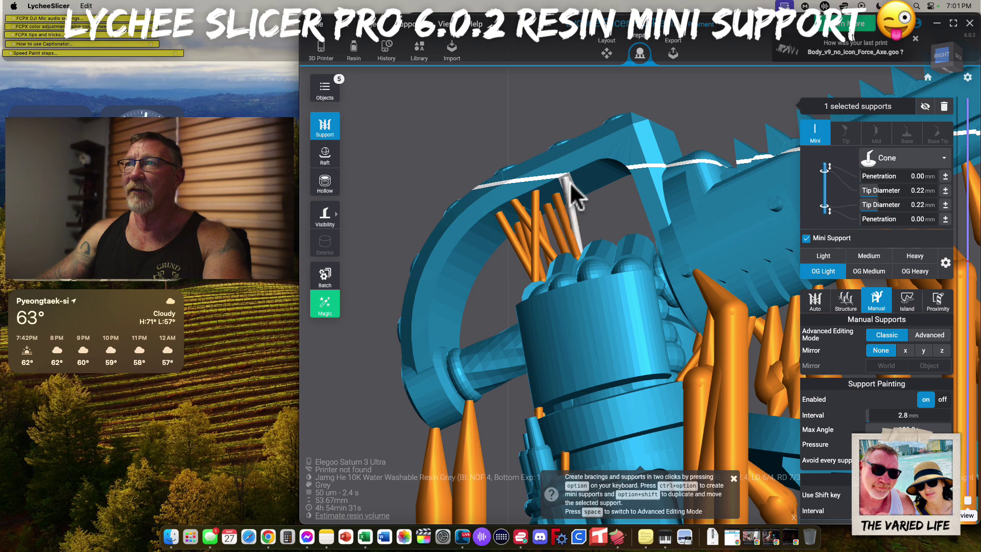
{"action": "left_click", "coordinate": [581, 190], "text": "ctrl+alt"}
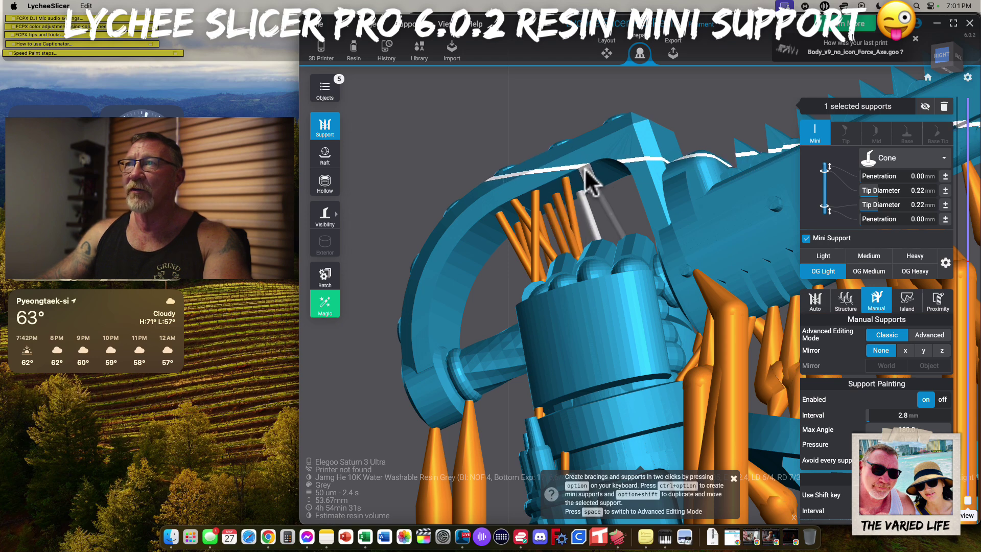
{"action": "left_click", "coordinate": [582, 168], "text": "ctrl+alt"}
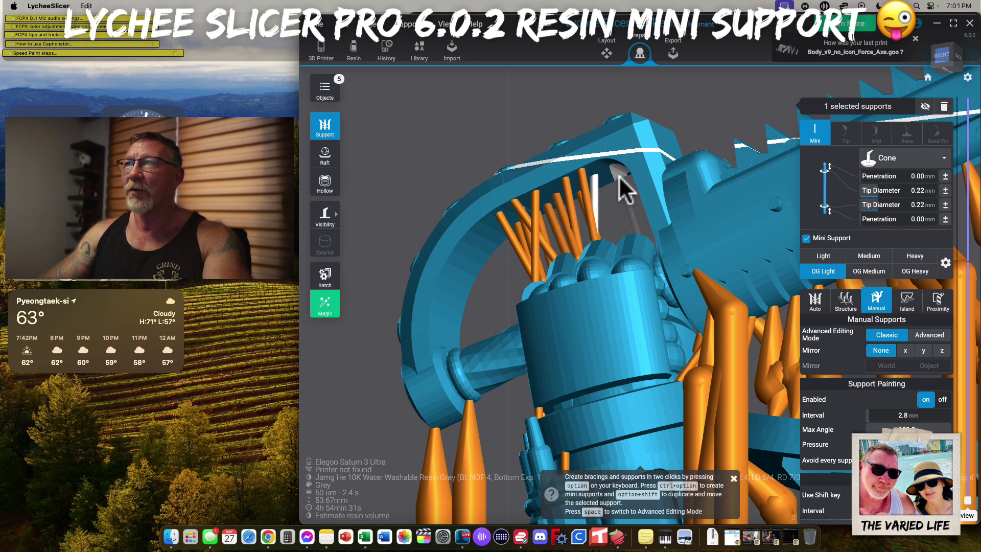
{"action": "left_click", "coordinate": [601, 162], "text": "ctrl+alt"}
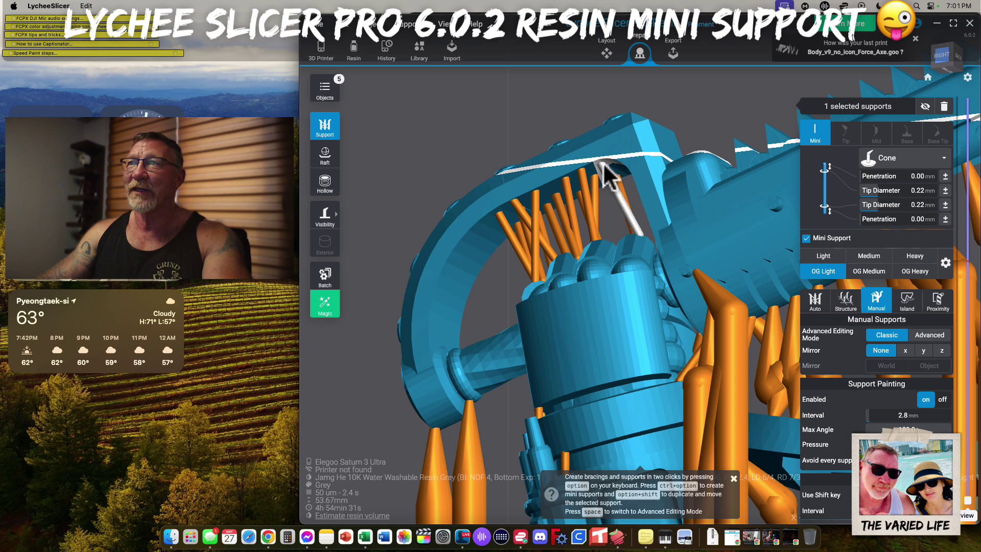
{"action": "left_click", "coordinate": [645, 109]}
{"action": "left_click_drag", "start_coordinate": [646, 109], "coordinate": [636, 173]}
{"action": "left_click", "coordinate": [631, 163]}
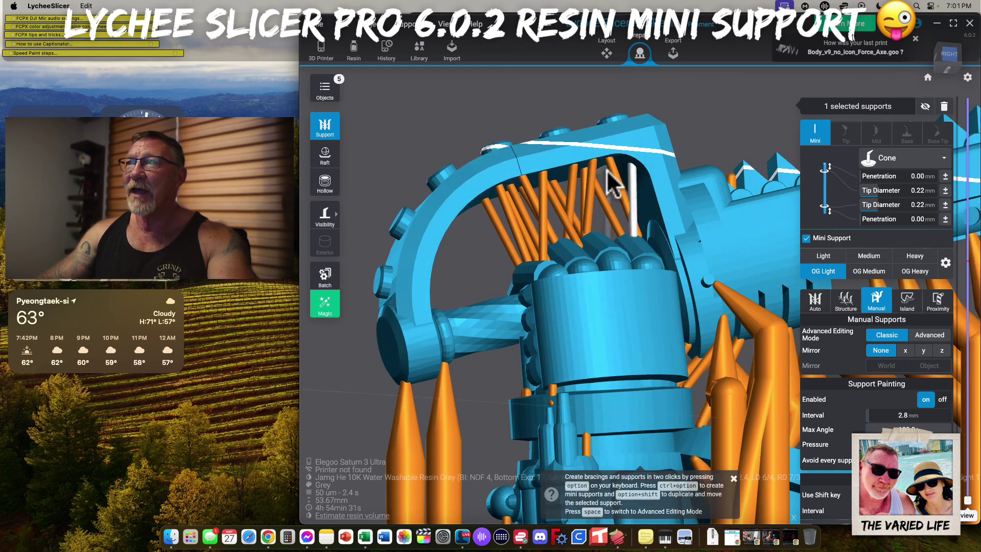
- Fill in OG Light mini supports on the far side of the hand guard and remove the misplaced full-size support there
{"action": "left_click_drag", "start_coordinate": [574, 192], "coordinate": [751, 158]}
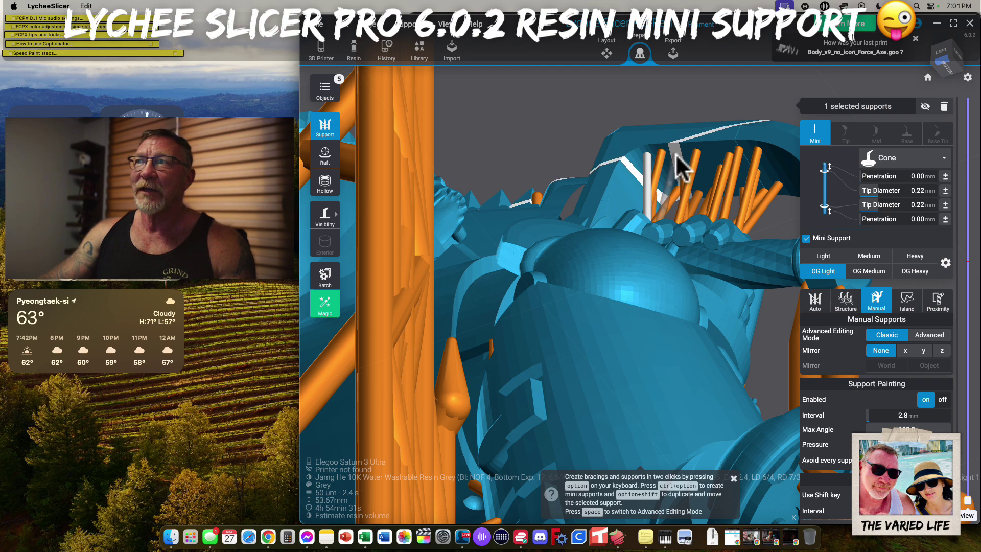
{"action": "left_click_drag", "start_coordinate": [677, 153], "coordinate": [711, 142]}
{"action": "right_click_drag", "start_coordinate": [713, 150], "coordinate": [733, 208]}
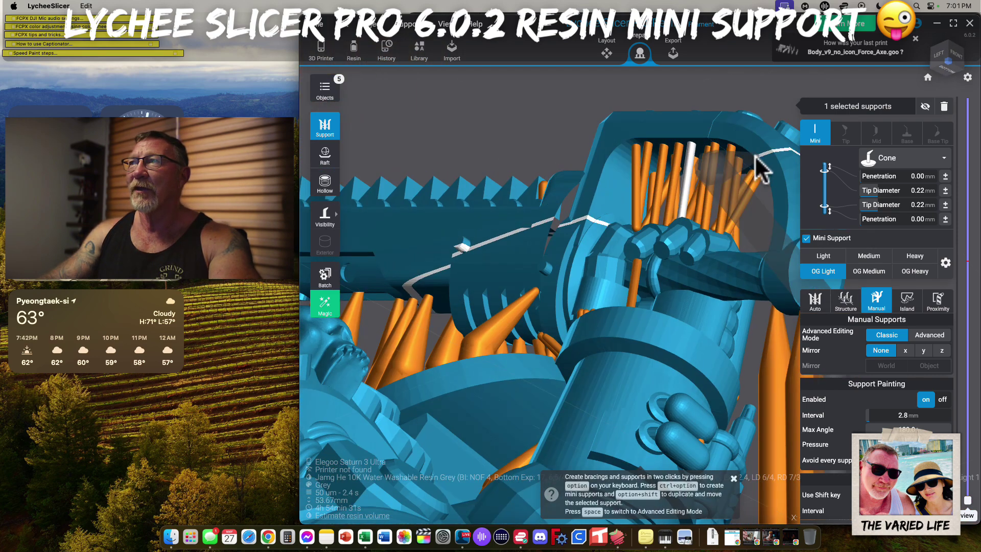
{"action": "middle_click_drag", "start_coordinate": [756, 156], "coordinate": [660, 134]}
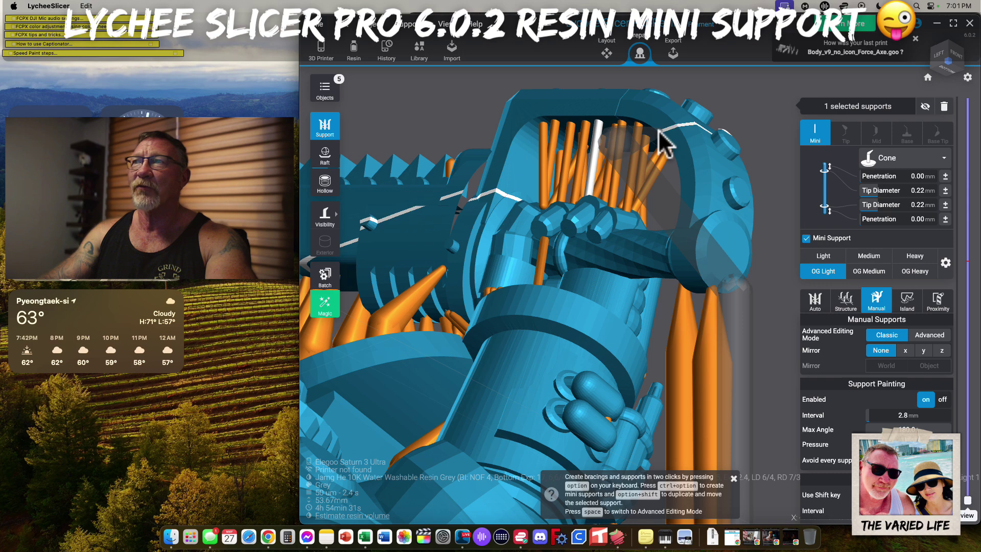
{"action": "left_click", "coordinate": [659, 134]}
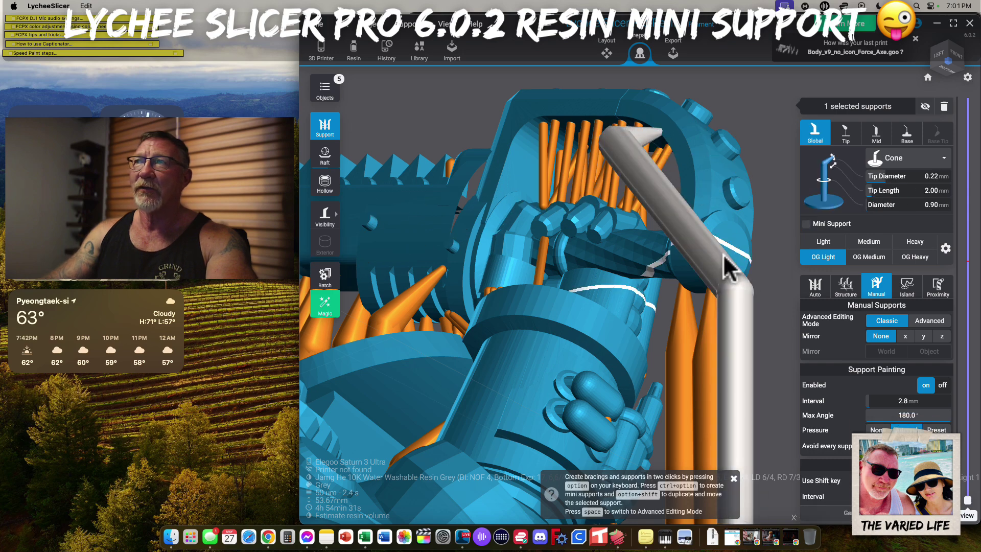
{"action": "key", "text": "Delete"}
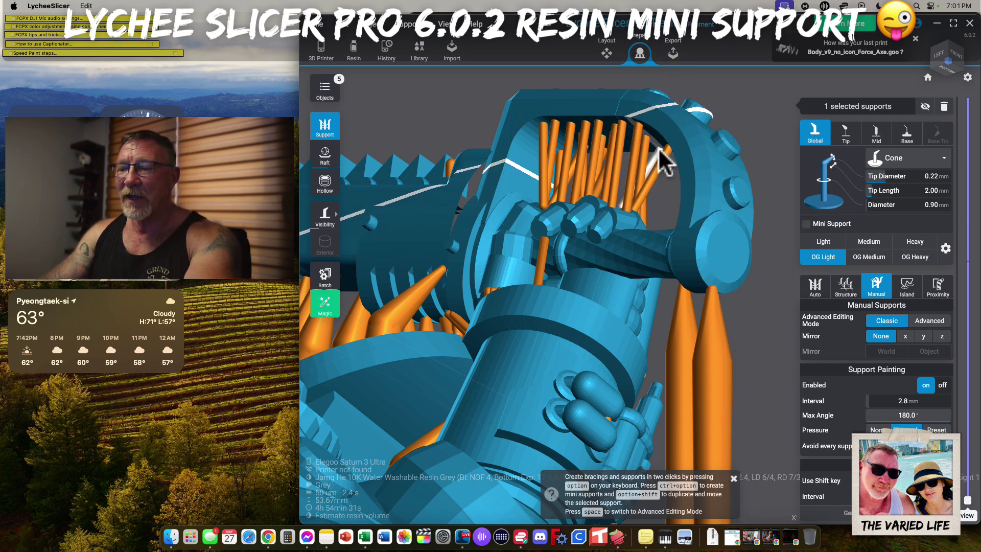
- Add a full-size OG Light support and further mini supports under the curved end of the hand guard
{"action": "right_click_drag", "start_coordinate": [660, 172], "coordinate": [709, 156]}
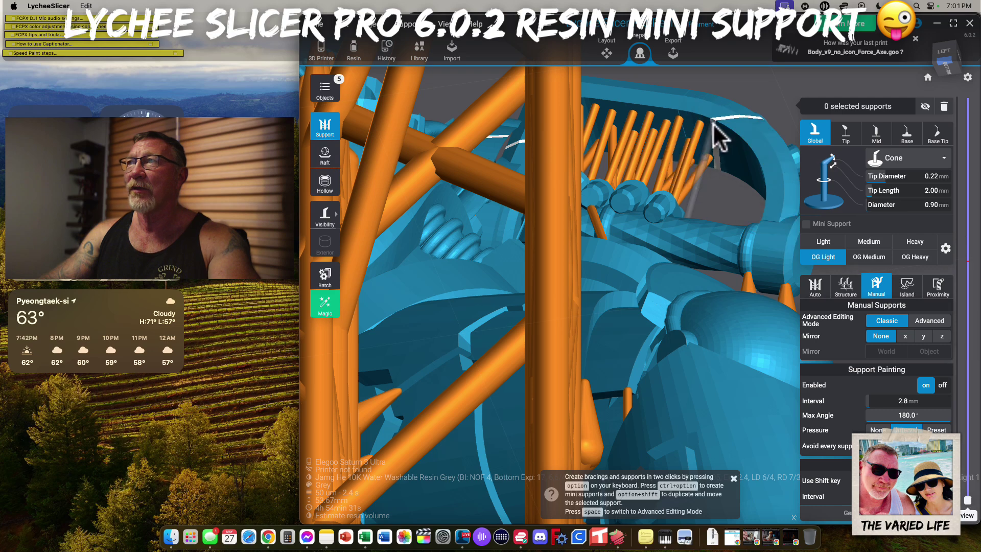
{"action": "left_click", "coordinate": [713, 124]}
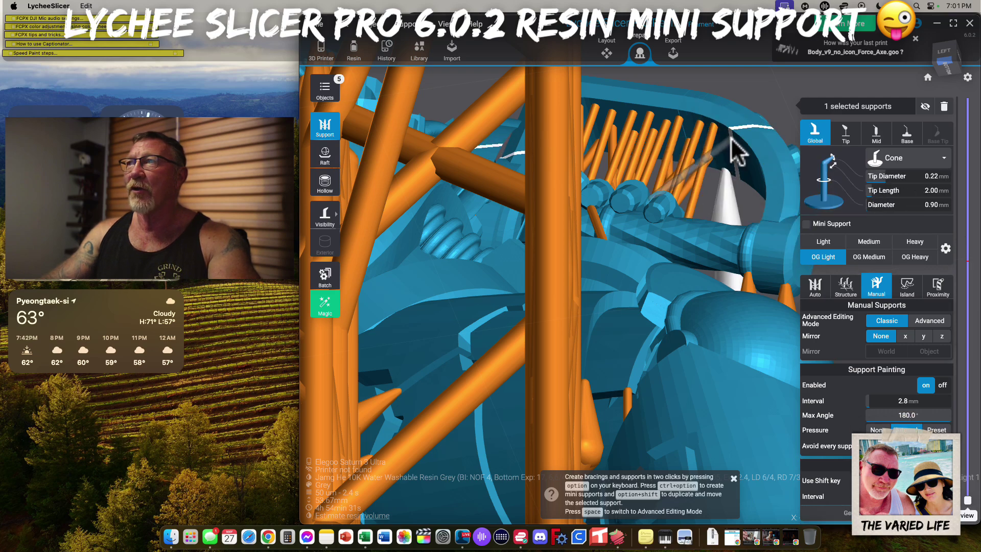
{"action": "left_click", "coordinate": [730, 135]}
{"action": "left_click", "coordinate": [733, 155], "text": "ctrl+alt"}
{"action": "right_click_drag", "start_coordinate": [750, 205], "coordinate": [702, 207]}
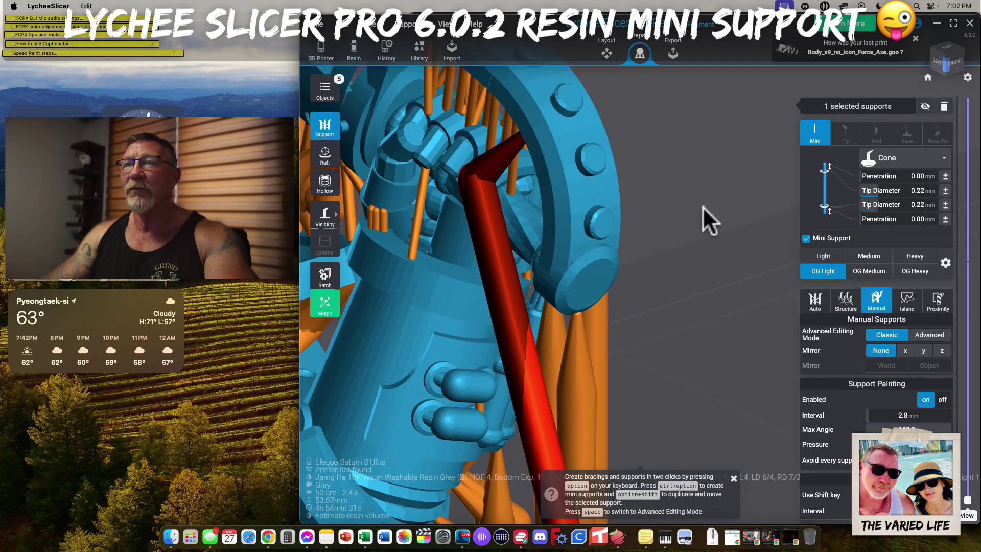
{"action": "scroll", "coordinate": [709, 206], "scroll_direction": "down", "scroll_amount": 8}
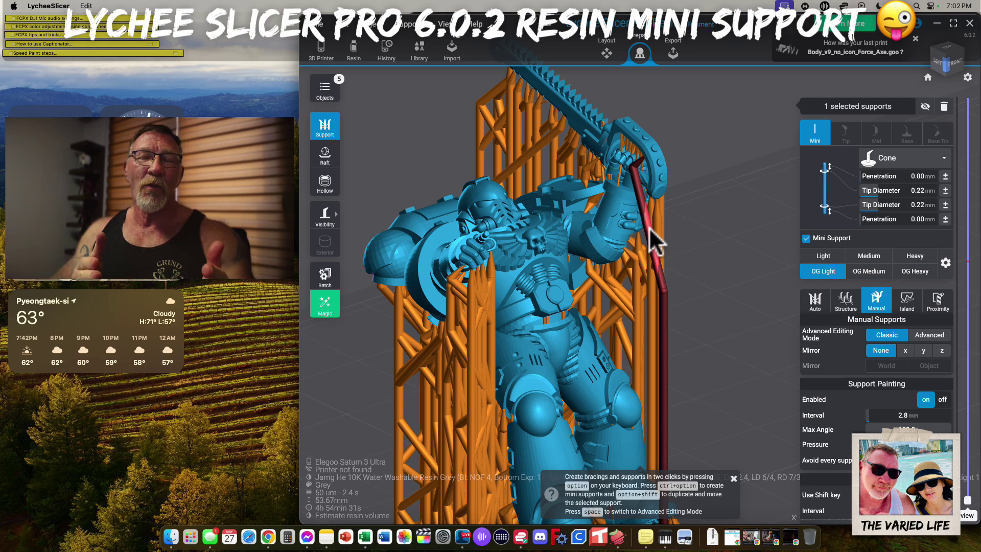
- Lengthen the tip of the full-size support under the hand guard to 3.37 mm by moving its upper joint in Advanced Editing Mode
{"action": "left_click_drag", "start_coordinate": [711, 189], "coordinate": [663, 247]}
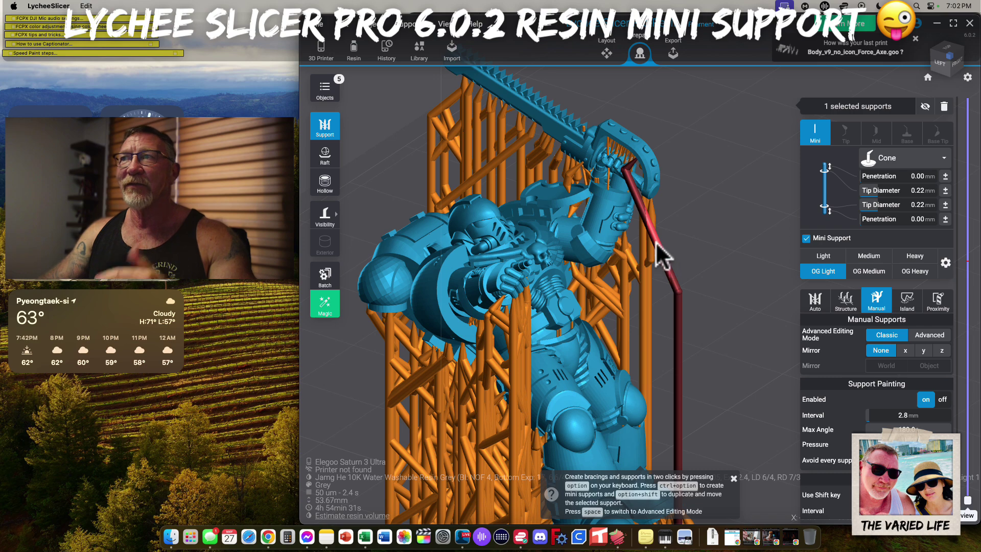
{"action": "left_click", "coordinate": [657, 243]}
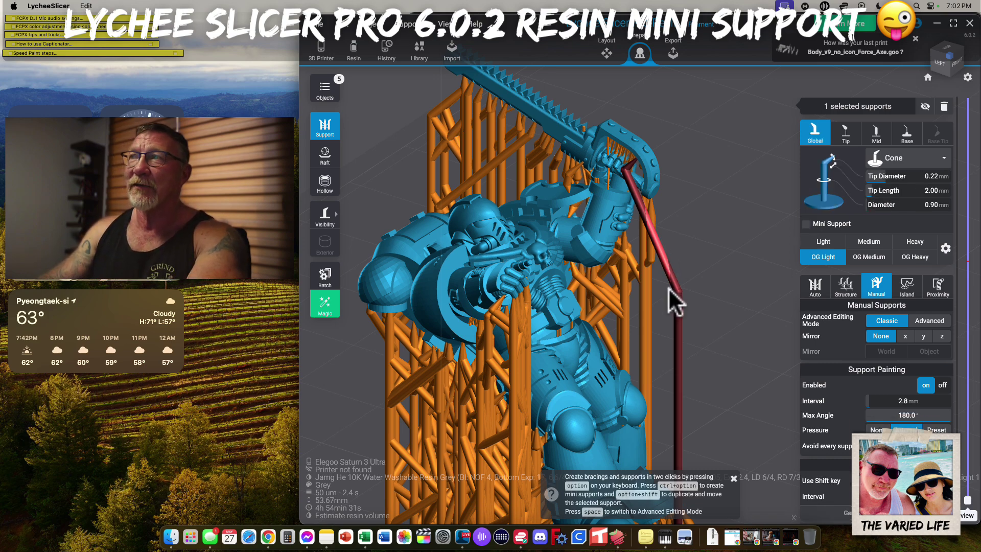
{"action": "key", "text": "space"}
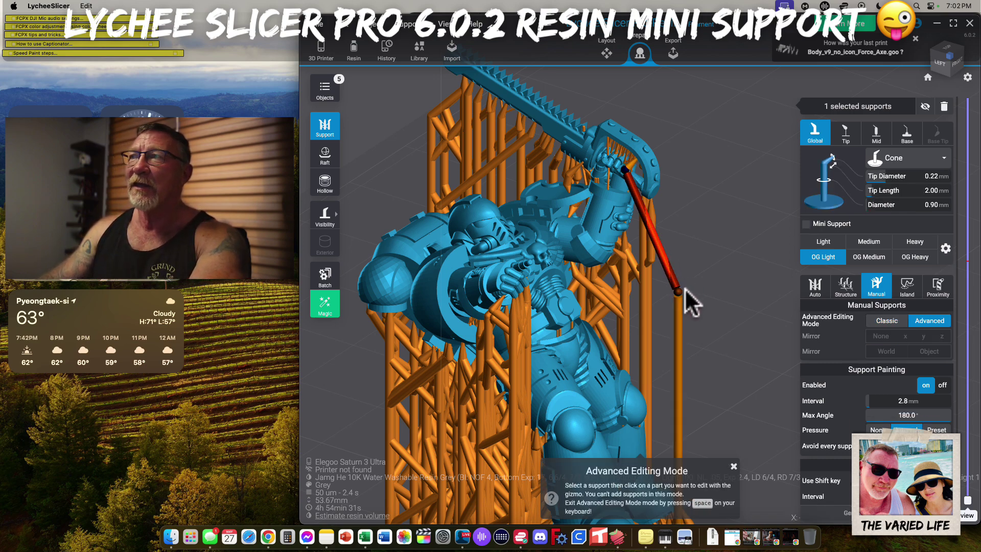
{"action": "left_click", "coordinate": [628, 183]}
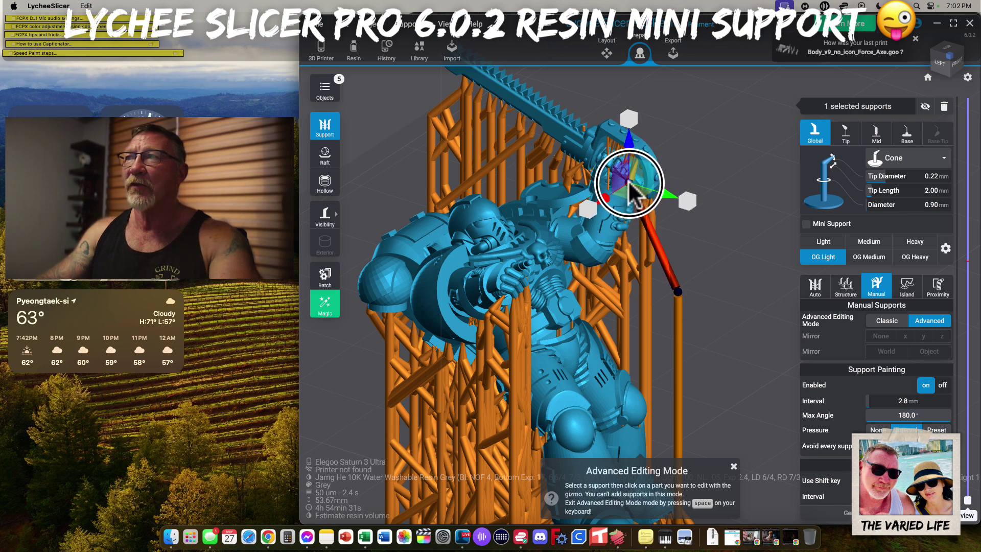
{"action": "mouse_move", "coordinate": [613, 202]}
{"action": "left_mouse_down"}
{"action": "mouse_move", "coordinate": [599, 209]}
{"action": "mouse_move", "coordinate": [605, 214]}
{"action": "left_mouse_up"}
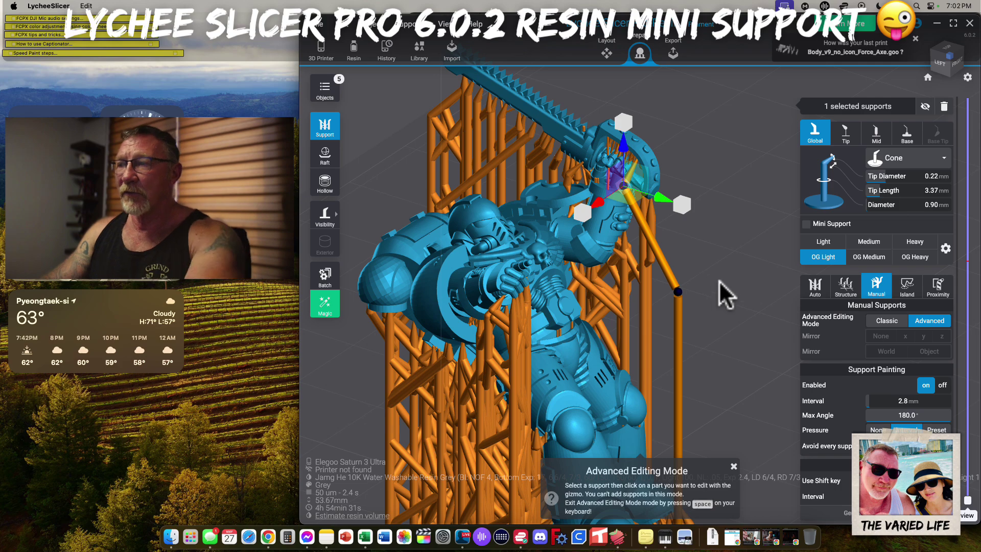
{"action": "key", "text": "space"}
- Run proximity detection on the miniature's supports and dismiss the report
{"action": "left_click_drag", "start_coordinate": [725, 254], "coordinate": [544, 285]}
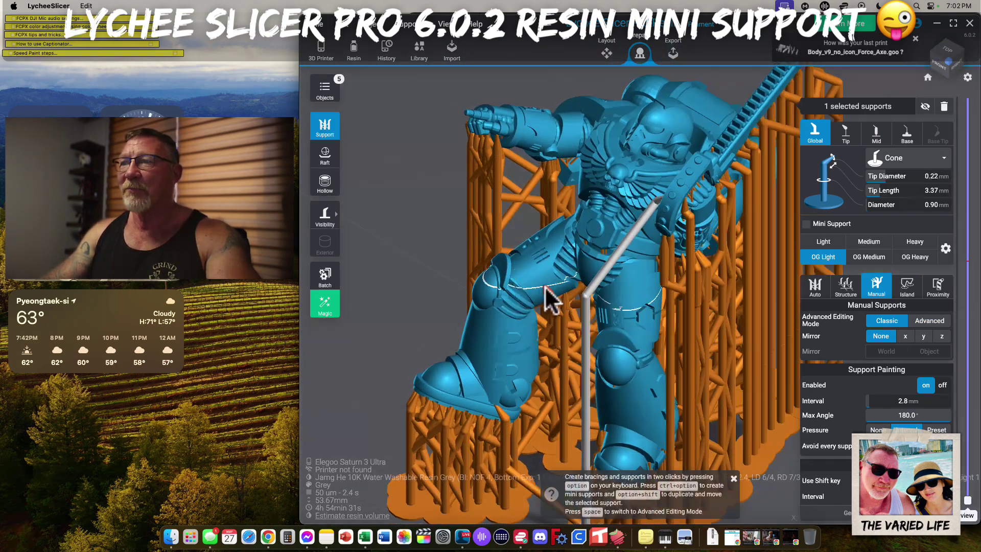
{"action": "scroll", "coordinate": [544, 285], "scroll_direction": "down", "scroll_amount": 4}
{"action": "scroll", "coordinate": [694, 285], "scroll_direction": "up", "scroll_amount": 5}
{"action": "scroll", "coordinate": [734, 253], "scroll_direction": "down", "scroll_amount": 6}
{"action": "scroll", "coordinate": [737, 265], "scroll_direction": "up", "scroll_amount": 4}
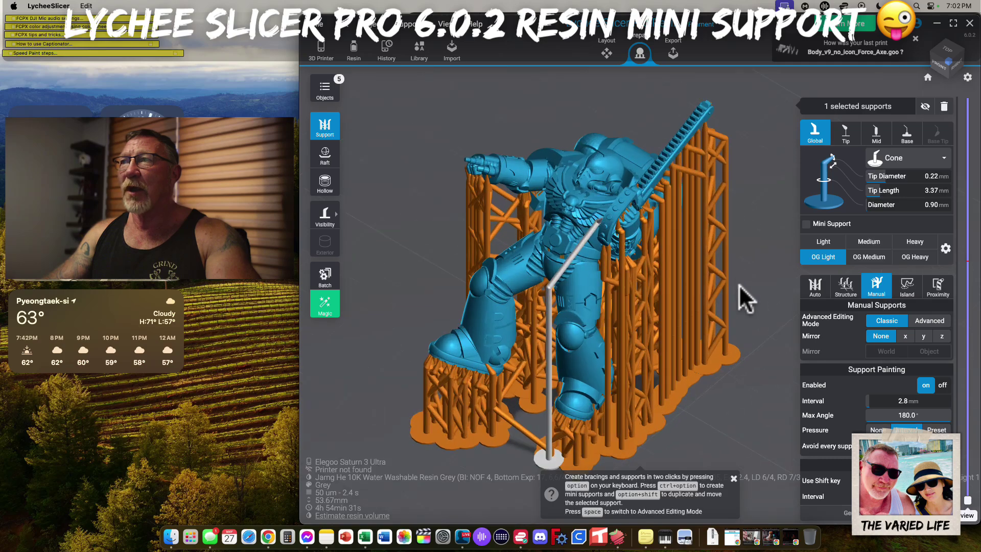
{"action": "left_click_drag", "start_coordinate": [745, 388], "coordinate": [727, 353]}
{"action": "right_click_drag", "start_coordinate": [728, 353], "coordinate": [702, 337]}
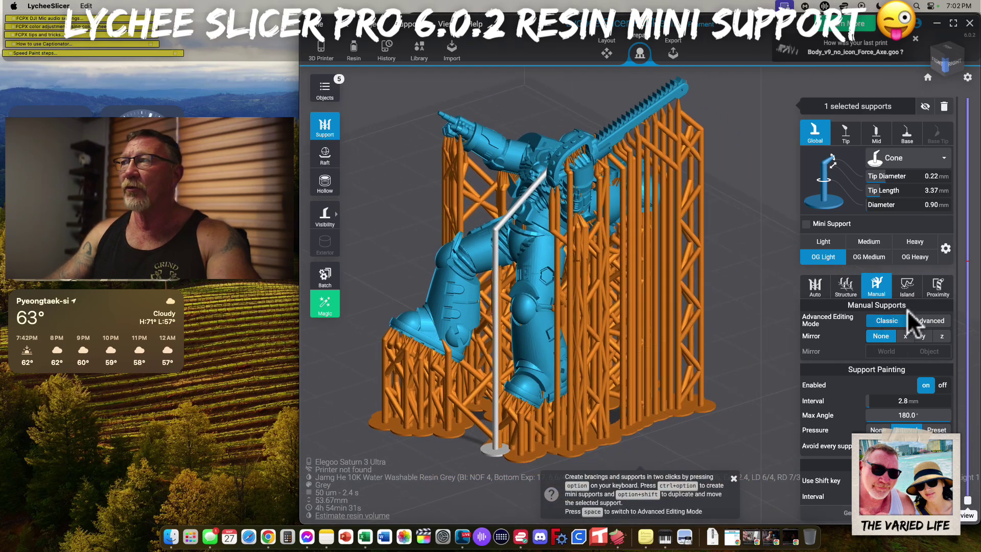
{"action": "left_click", "coordinate": [954, 284]}
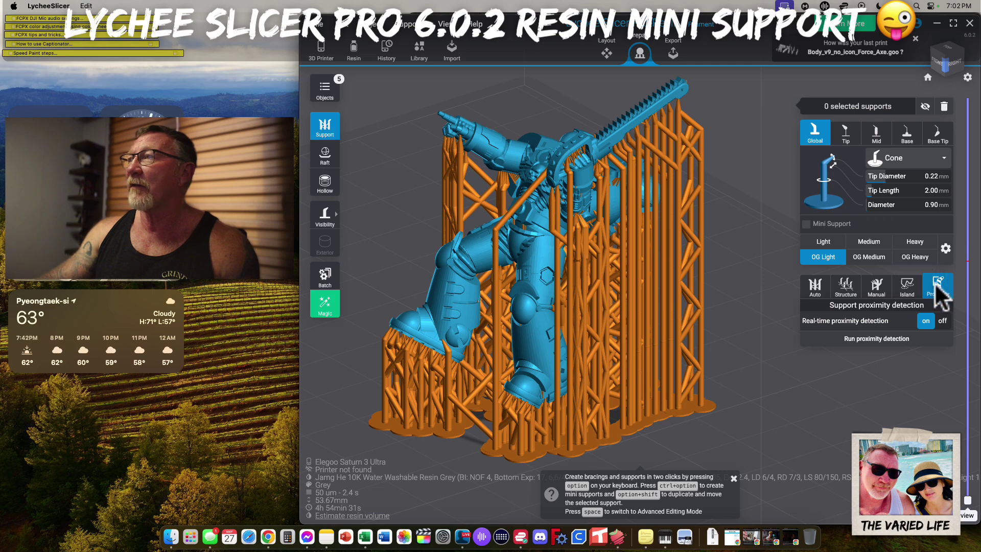
{"action": "left_click", "coordinate": [898, 341]}
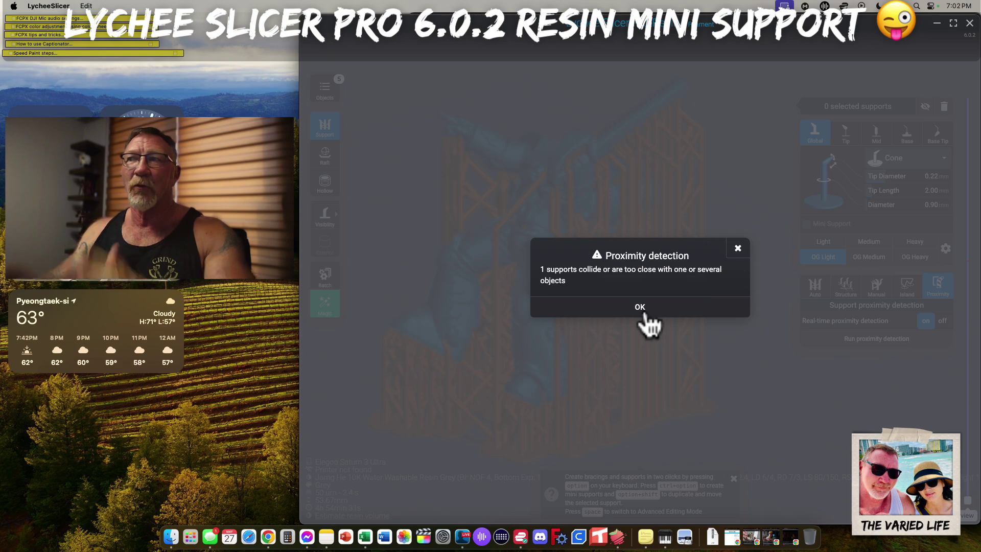
{"action": "left_click", "coordinate": [645, 310]}
- Locate the colliding OG Heavy support behind the leg and shift its tip joint in Advanced Editing Mode to a 1.99 mm tip length
{"action": "left_click_drag", "start_coordinate": [728, 280], "coordinate": [828, 298]}
{"action": "left_click_drag", "start_coordinate": [728, 311], "coordinate": [609, 136]}
{"action": "left_click_drag", "start_coordinate": [550, 376], "coordinate": [557, 460]}
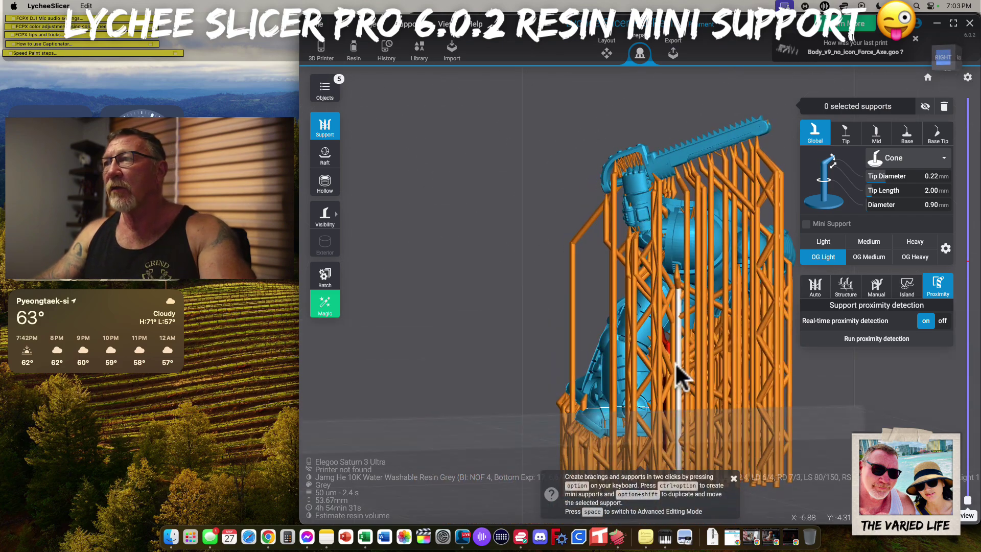
{"action": "left_click_drag", "start_coordinate": [679, 378], "coordinate": [716, 385]}
{"action": "scroll", "coordinate": [685, 337], "scroll_direction": "up", "scroll_amount": 3}
{"action": "scroll", "coordinate": [689, 330], "scroll_direction": "up", "scroll_amount": 3}
{"action": "right_click_drag", "start_coordinate": [706, 333], "coordinate": [608, 188]}
{"action": "scroll", "coordinate": [631, 196], "scroll_direction": "up", "scroll_amount": 2}
{"action": "left_click", "coordinate": [631, 196]}
{"action": "left_click_drag", "start_coordinate": [645, 322], "coordinate": [586, 136]}
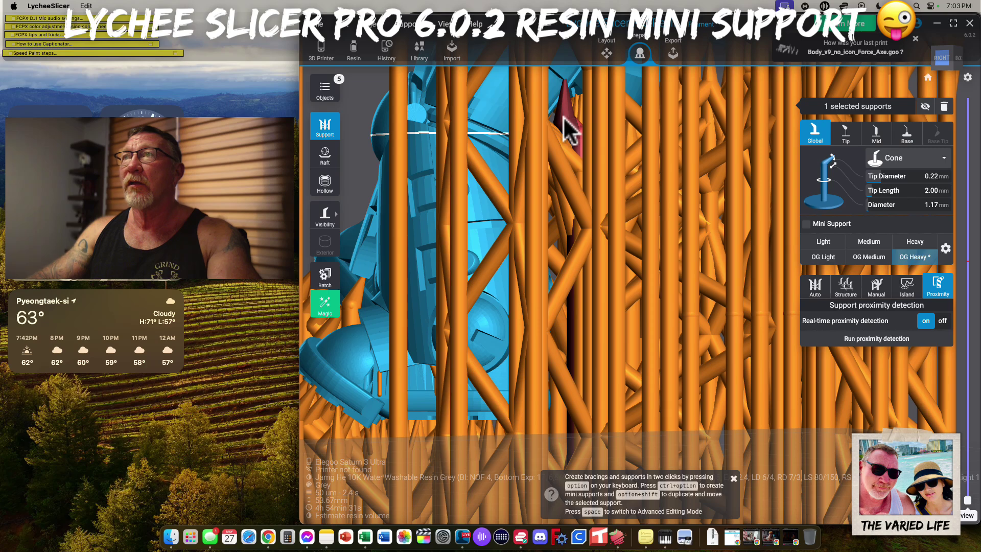
{"action": "key", "text": "space"}
{"action": "mouse_move", "coordinate": [576, 134]}
{"action": "left_mouse_down"}
{"action": "mouse_move", "coordinate": [604, 144]}
{"action": "mouse_move", "coordinate": [571, 122]}
{"action": "mouse_move", "coordinate": [580, 120]}
{"action": "left_mouse_up"}
{"action": "key", "text": "space"}
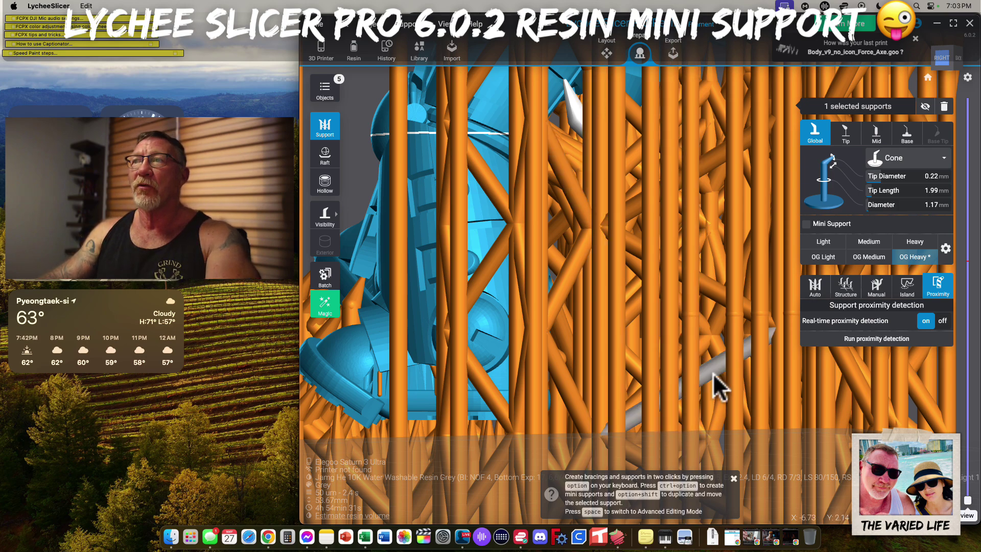
- Apply the OG Light preset, add full-size supports under the round backpack vent farther from the chainsword, and delete the misplaced one
{"action": "scroll", "coordinate": [702, 363], "scroll_direction": "down", "scroll_amount": 10}
{"action": "left_click_drag", "start_coordinate": [550, 370], "coordinate": [534, 164]}
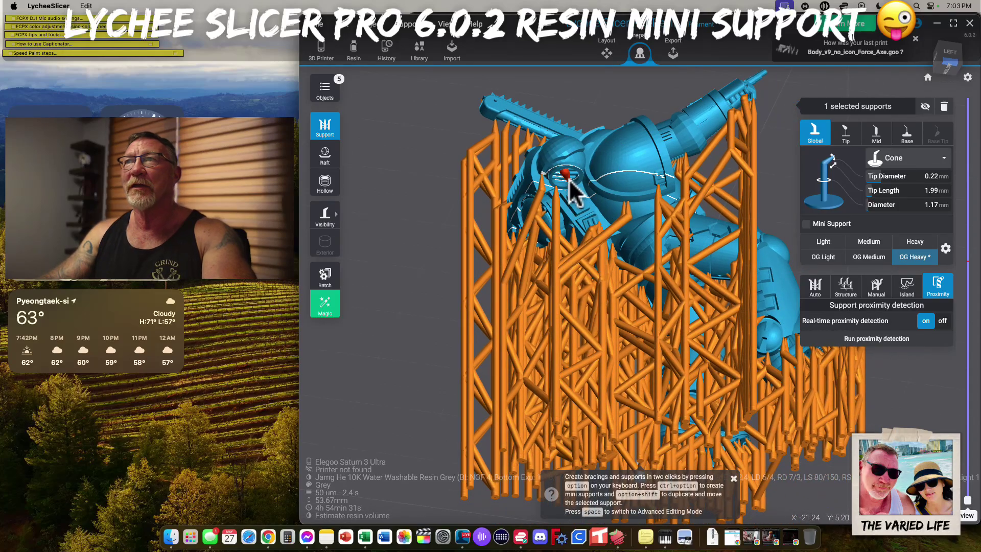
{"action": "scroll", "coordinate": [572, 191], "scroll_direction": "up", "scroll_amount": 5}
{"action": "left_click_drag", "start_coordinate": [572, 191], "coordinate": [716, 255]}
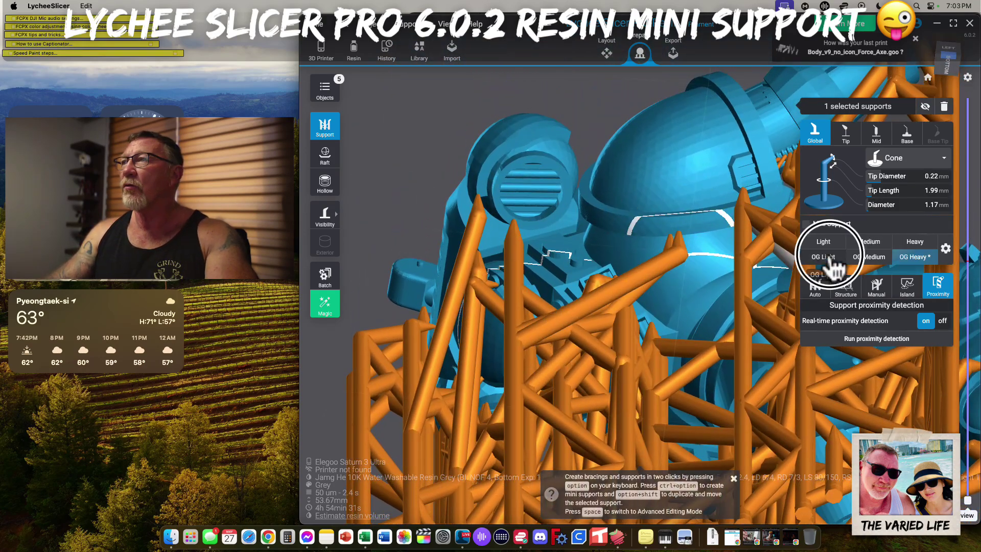
{"action": "left_click", "coordinate": [823, 257]}
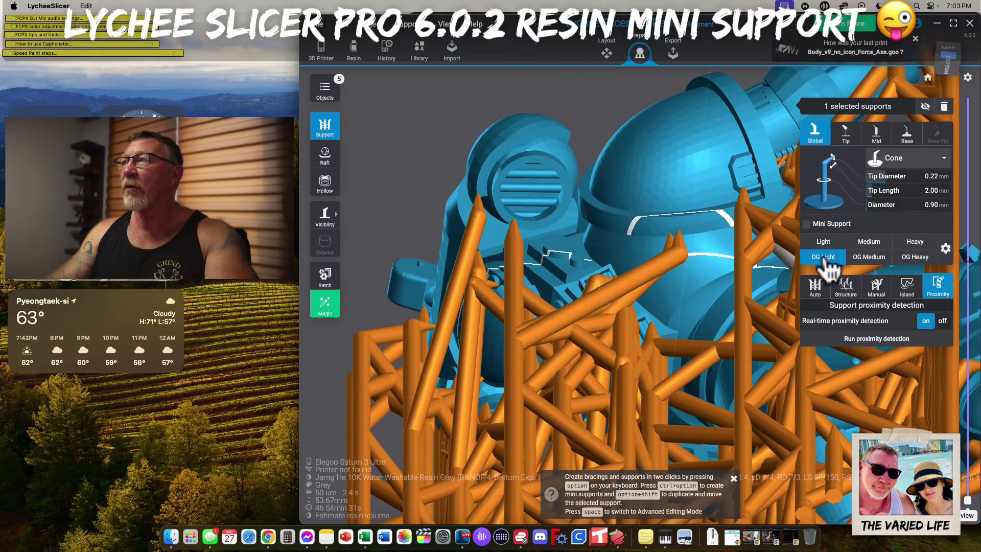
{"action": "left_click", "coordinate": [538, 224]}
{"action": "left_click", "coordinate": [562, 210]}
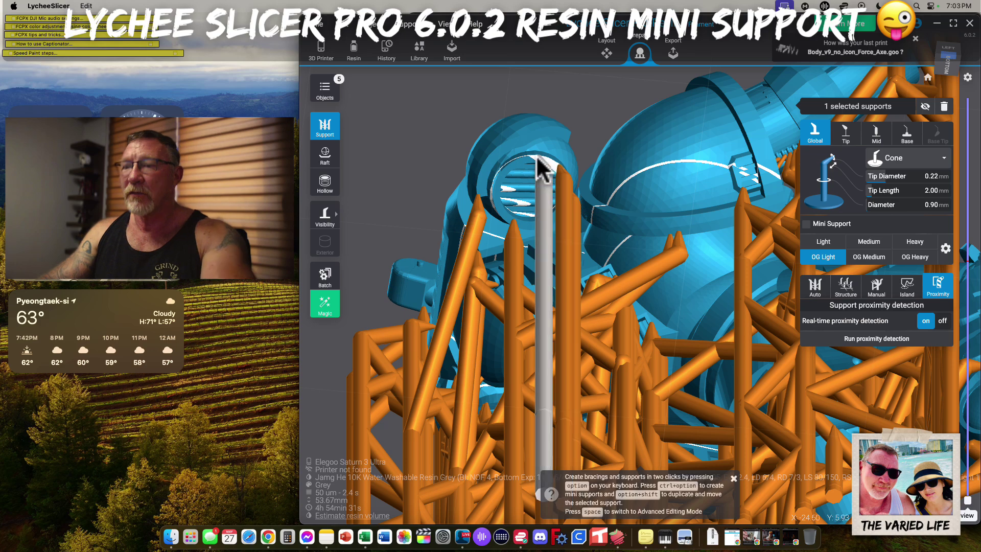
{"action": "key", "text": "space"}
{"action": "key", "text": "space"}
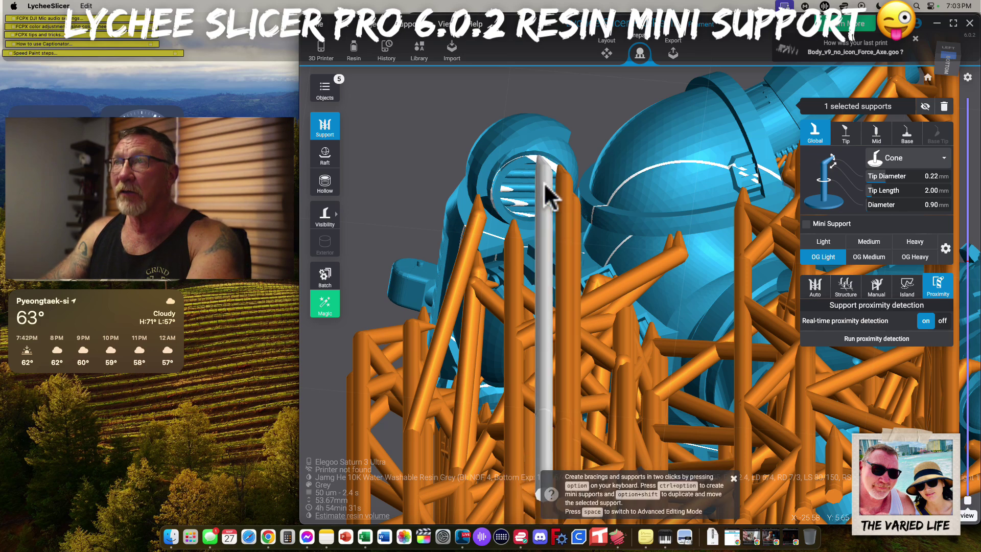
{"action": "key", "text": "Delete"}
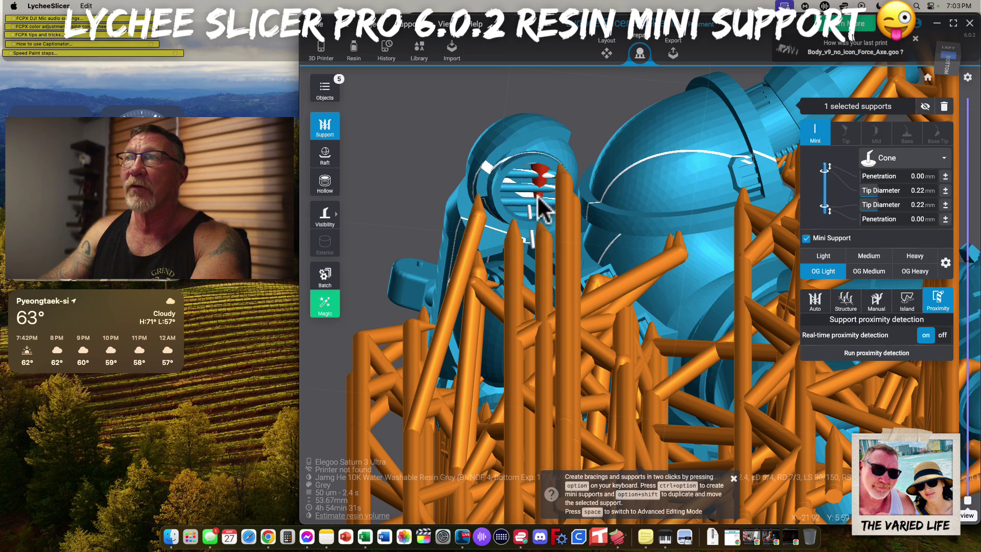
- Add OG Light full-size and mini supports across this vent's grille slats and around its rim
{"action": "left_click", "coordinate": [543, 194]}
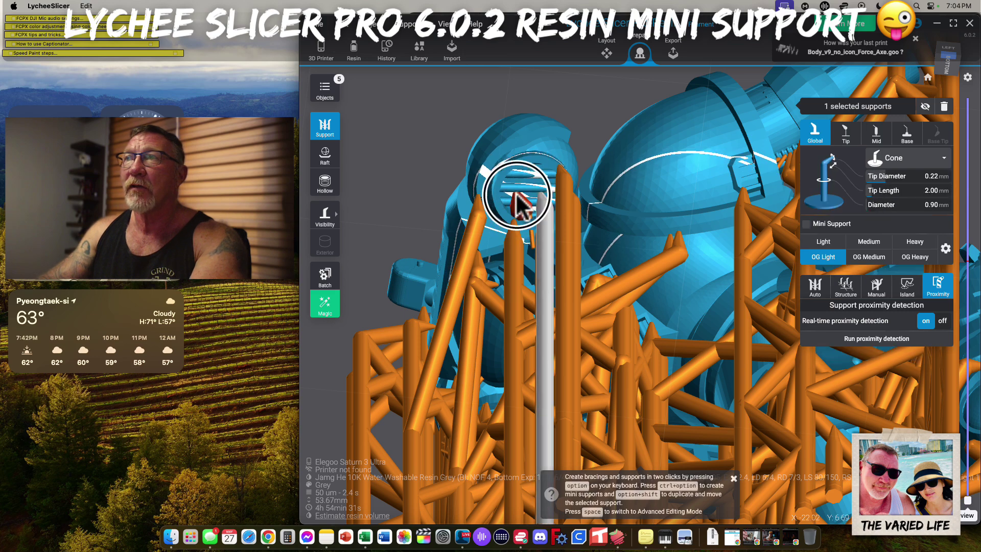
{"action": "left_click", "coordinate": [516, 195], "text": "ctrl+alt"}
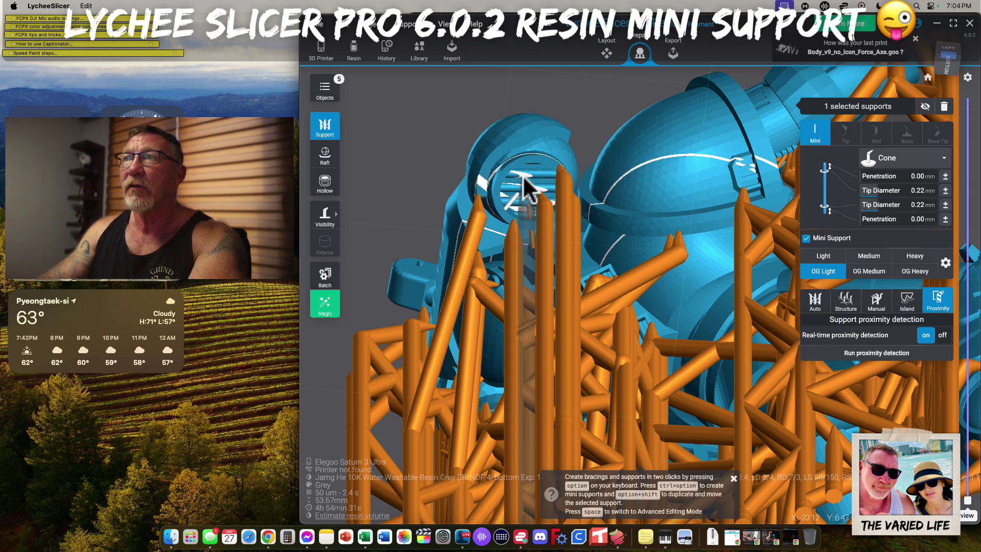
{"action": "left_click", "coordinate": [522, 179]}
{"action": "left_click", "coordinate": [533, 165]}
{"action": "left_click", "coordinate": [541, 159]}
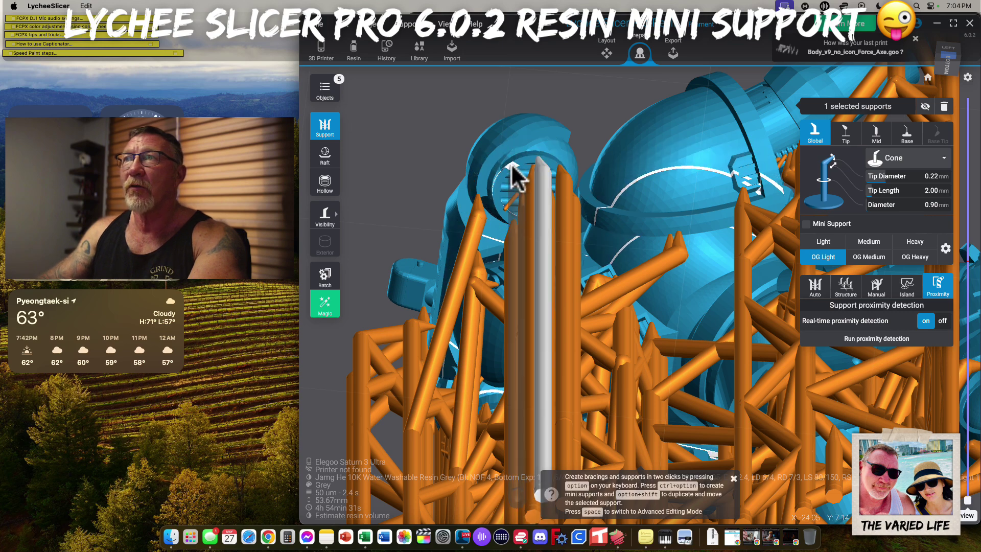
{"action": "left_click", "coordinate": [512, 164]}
{"action": "left_click", "coordinate": [497, 185]}
- Switch support visibility to contact points only, with the backpack vent nearer the chainsword in view from below
{"action": "right_click_drag", "start_coordinate": [497, 213], "coordinate": [852, 303]}
{"action": "left_click", "coordinate": [471, 274]}
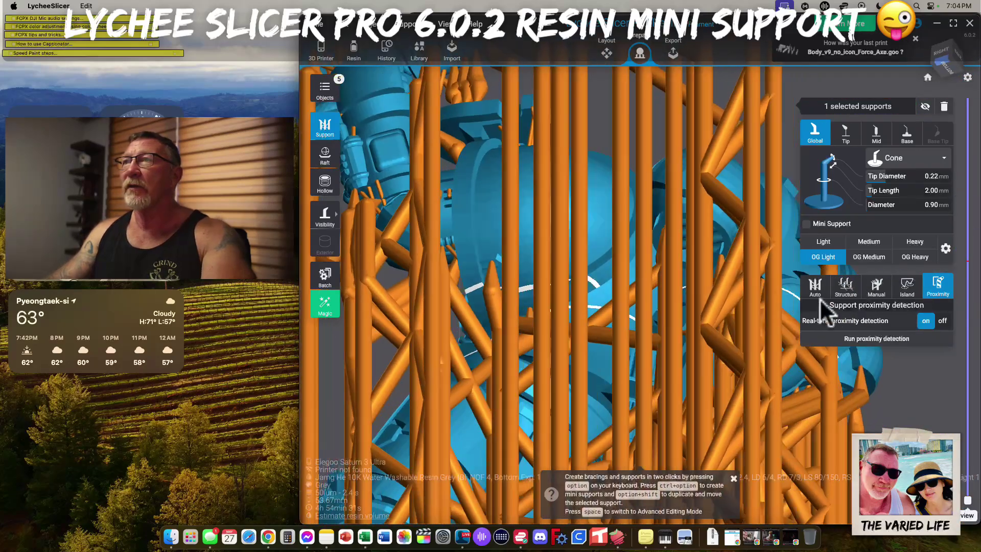
{"action": "right_click_drag", "start_coordinate": [485, 178], "coordinate": [378, 138]}
{"action": "scroll", "coordinate": [523, 151], "scroll_direction": "up", "scroll_amount": 5}
{"action": "scroll", "coordinate": [523, 151], "scroll_direction": "up", "scroll_amount": 4}
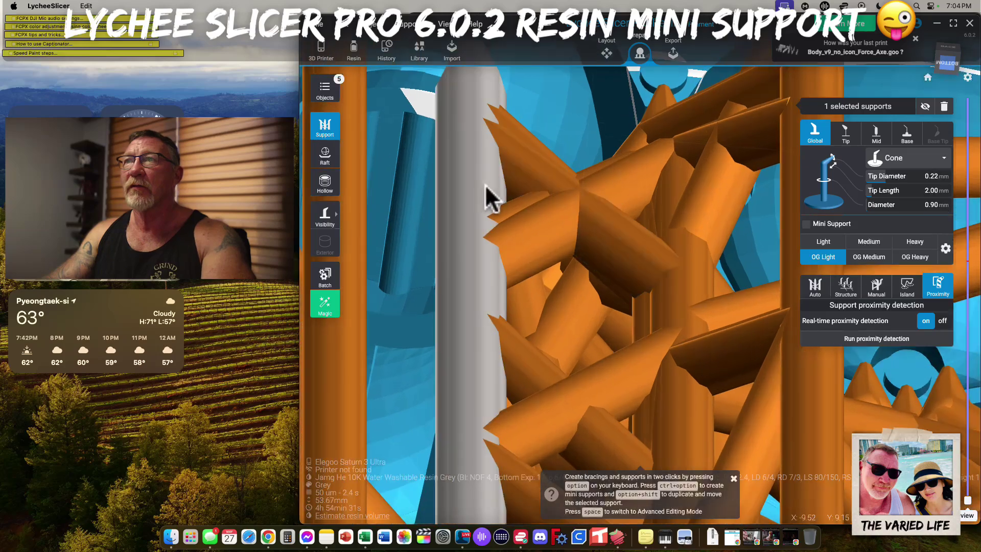
{"action": "left_click_drag", "start_coordinate": [486, 185], "coordinate": [559, 163]}
{"action": "scroll", "coordinate": [554, 166], "scroll_direction": "down", "scroll_amount": 4}
{"action": "scroll", "coordinate": [562, 168], "scroll_direction": "down", "scroll_amount": 3}
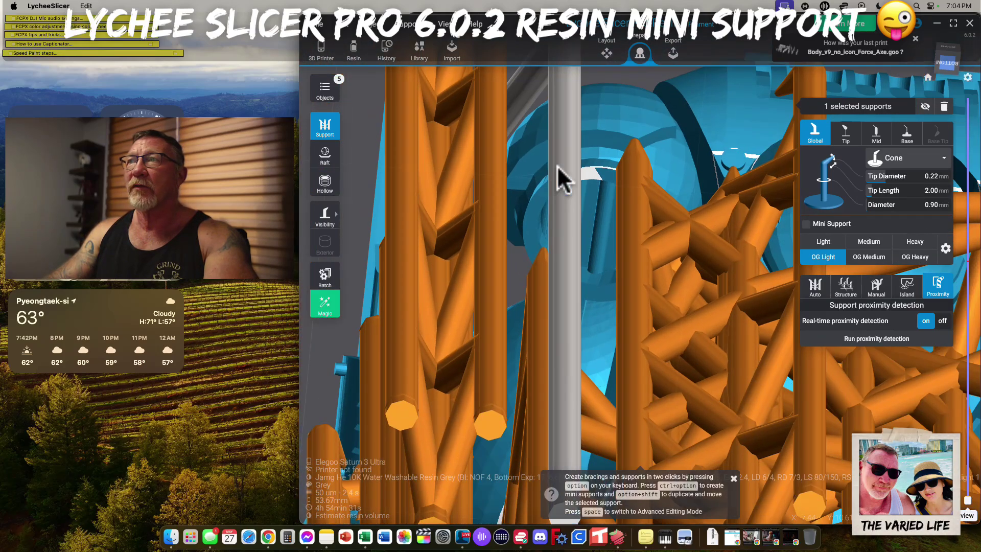
{"action": "left_click", "coordinate": [325, 215]}
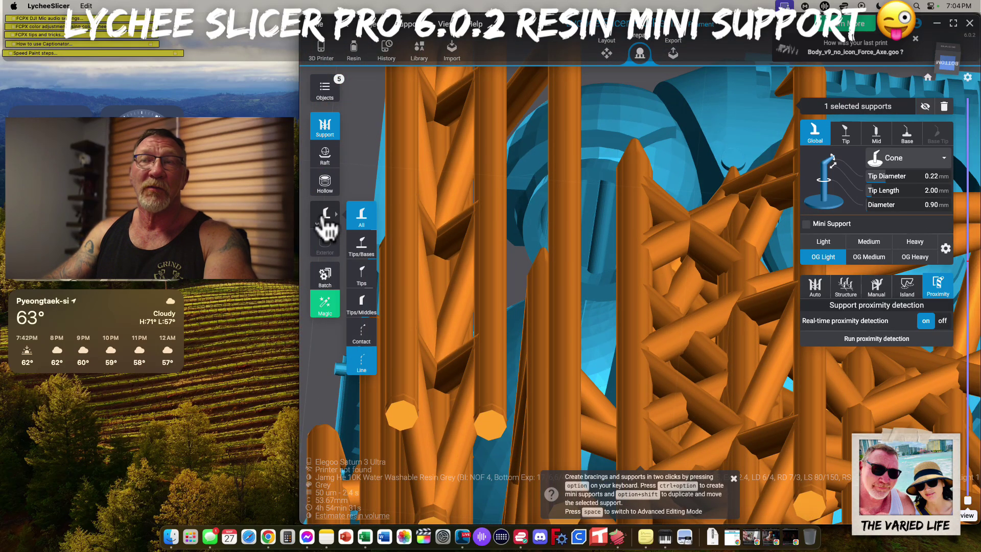
{"action": "left_click", "coordinate": [363, 364]}
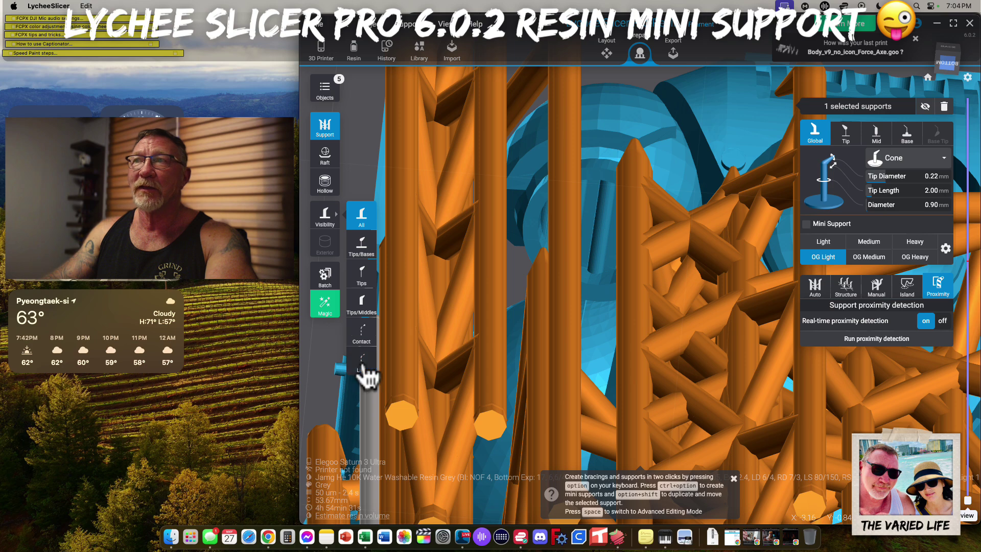
{"action": "left_click", "coordinate": [362, 341]}
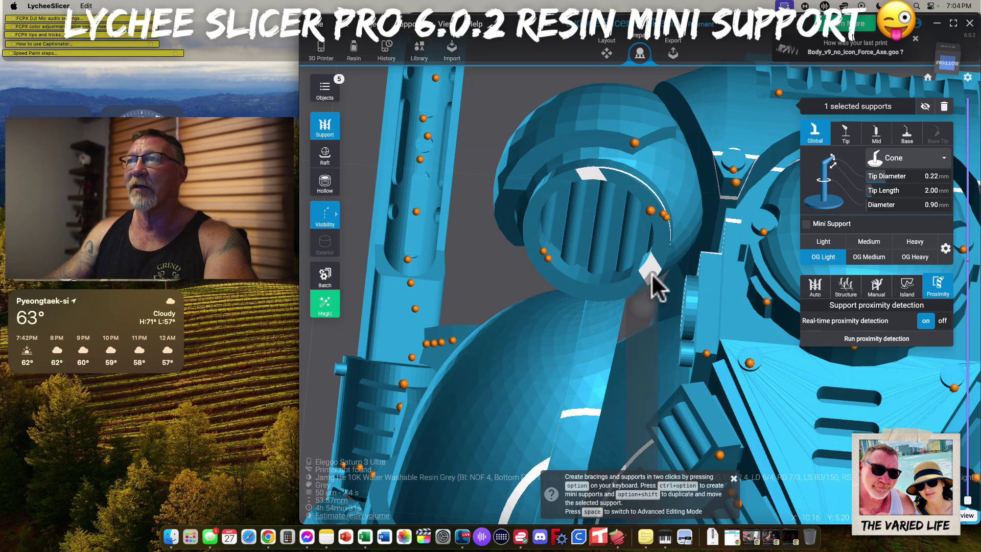
- Add OG Light mini supports on the vent's grille slats and full-size OG Light supports around its circular rim
{"action": "left_click", "coordinate": [609, 261], "text": "ctrl+alt"}
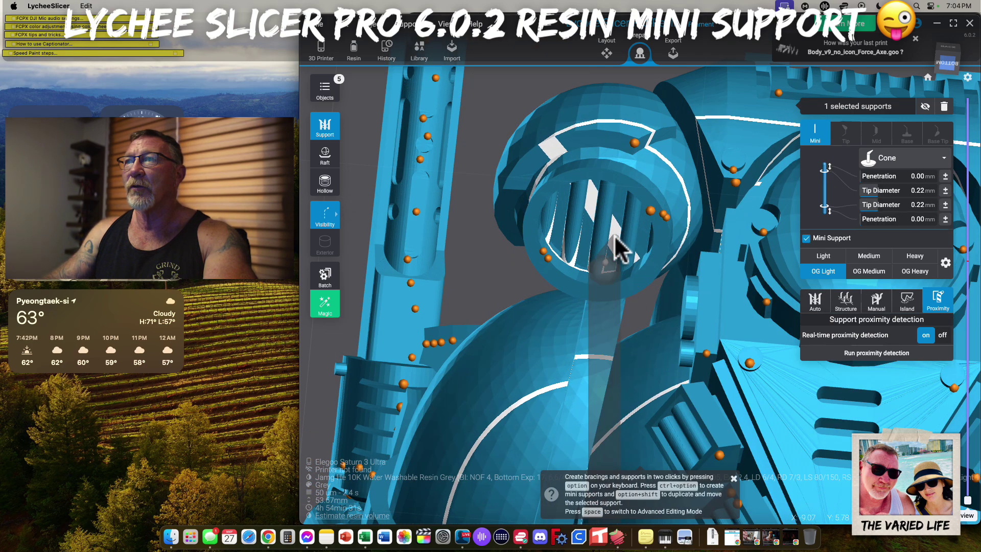
{"action": "left_click", "coordinate": [591, 191]}
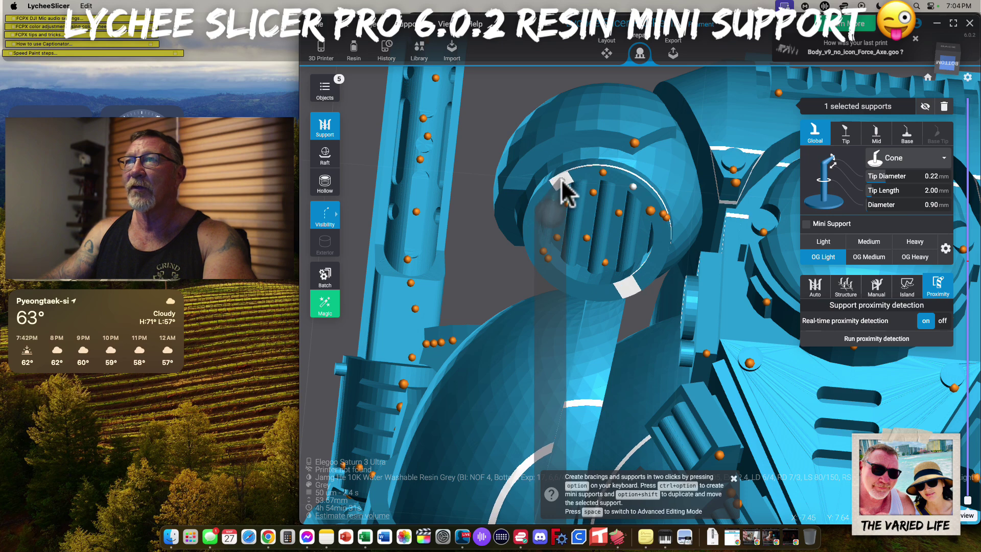
{"action": "left_click", "coordinate": [535, 203]}
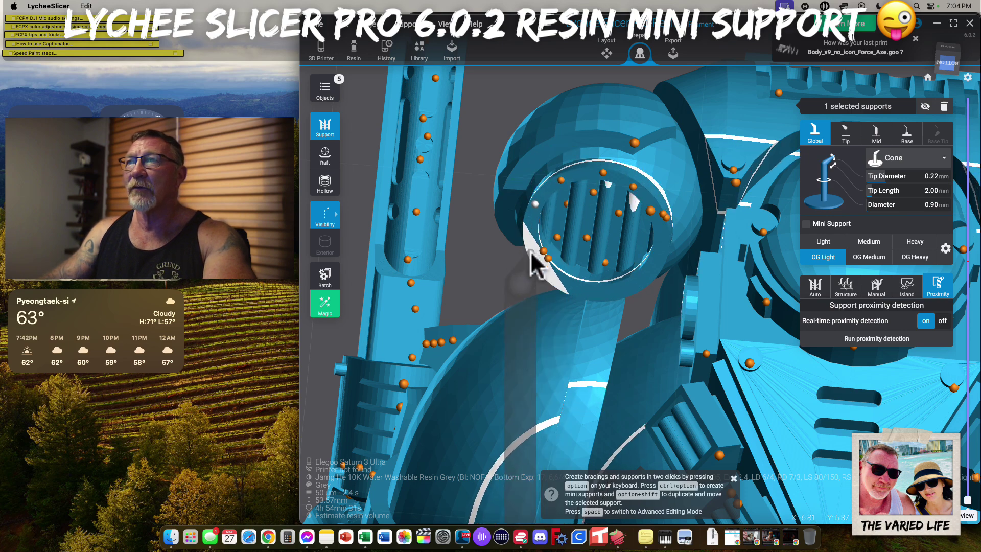
{"action": "left_click", "coordinate": [546, 270]}
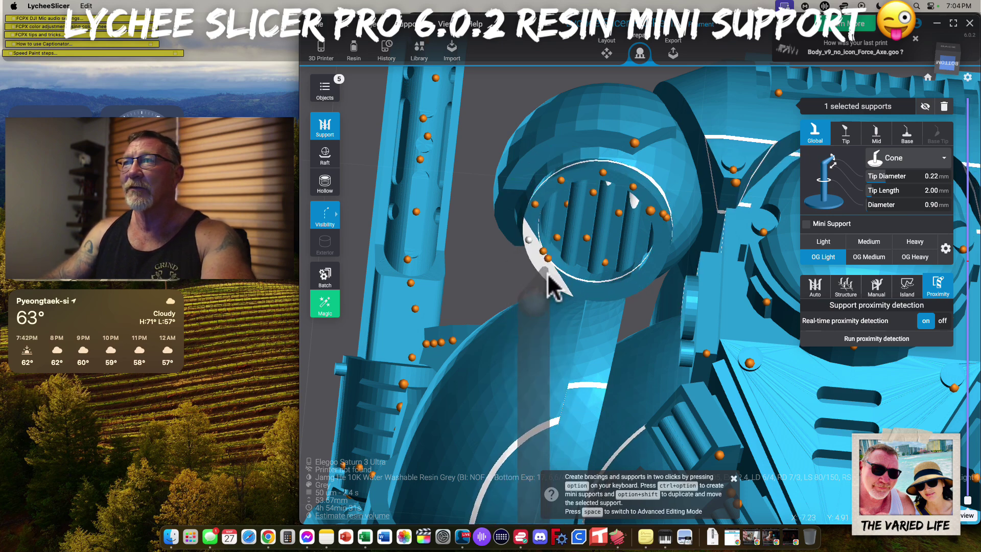
{"action": "left_click", "coordinate": [580, 291]}
{"action": "left_click", "coordinate": [621, 290]}
{"action": "left_click", "coordinate": [652, 274]}
{"action": "left_click", "coordinate": [663, 244]}
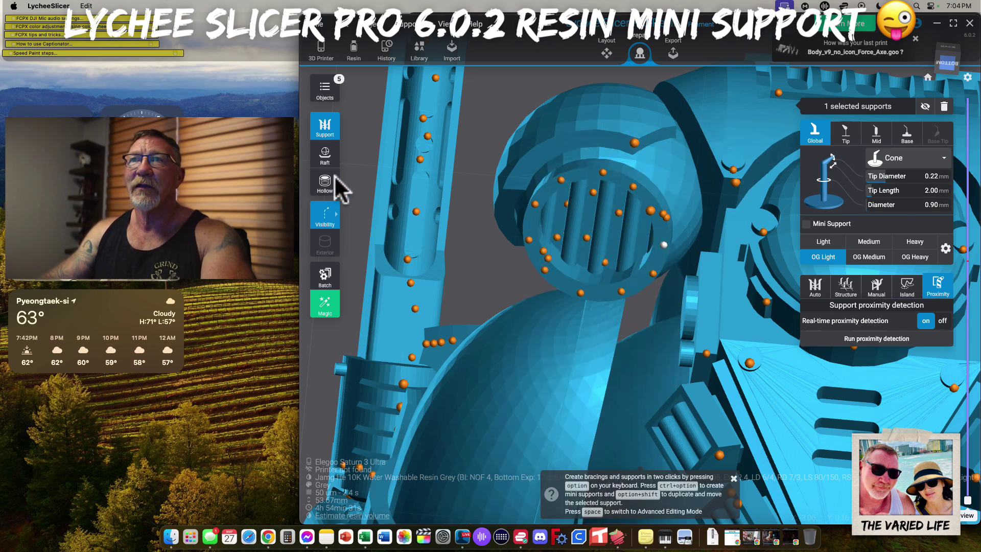
- Set support visibility back to All and inspect the supports around the chainsword and backpack
{"action": "mouse_move", "coordinate": [324, 210]}
{"action": "left_click", "coordinate": [362, 217]}
{"action": "left_click_drag", "start_coordinate": [668, 87], "coordinate": [626, 158]}
{"action": "scroll", "coordinate": [623, 145], "scroll_direction": "up", "scroll_amount": 5}
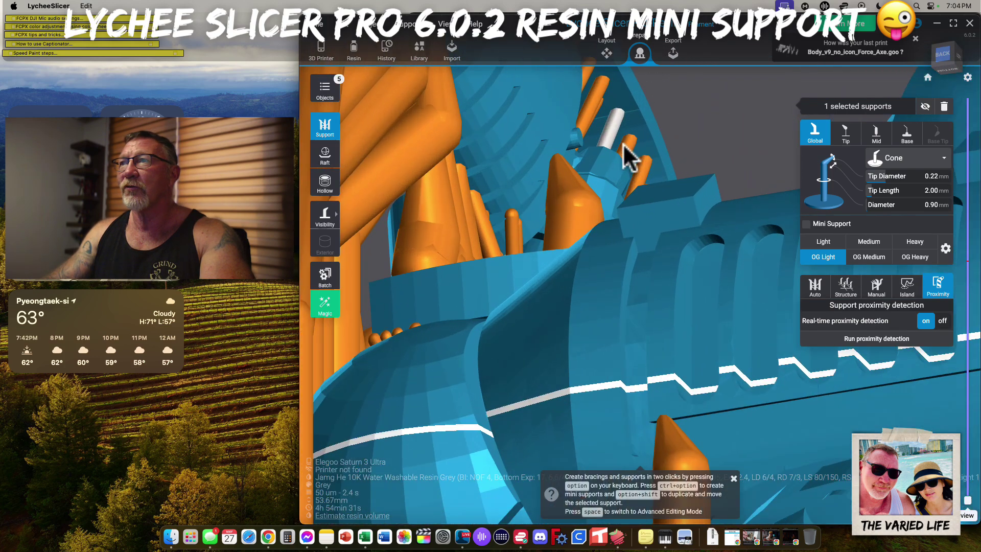
{"action": "scroll", "coordinate": [623, 144], "scroll_direction": "down", "scroll_amount": 8}
{"action": "scroll", "coordinate": [628, 158], "scroll_direction": "down", "scroll_amount": 5}
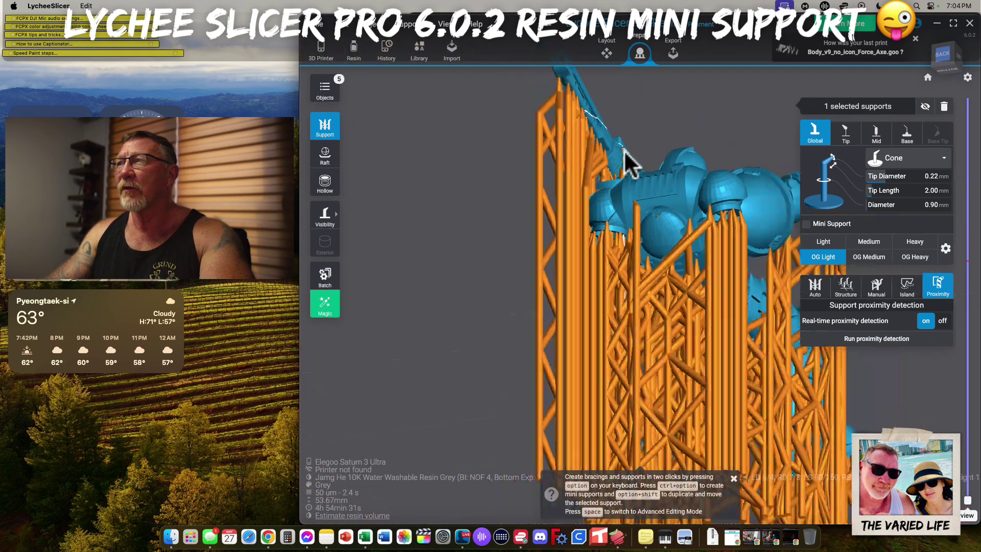
- Place a full-size OG Light support beneath the edge of the raised pointing arm's forearm armour
{"action": "left_click_drag", "start_coordinate": [828, 419], "coordinate": [694, 327]}
{"action": "scroll", "coordinate": [531, 222], "scroll_direction": "up", "scroll_amount": 5}
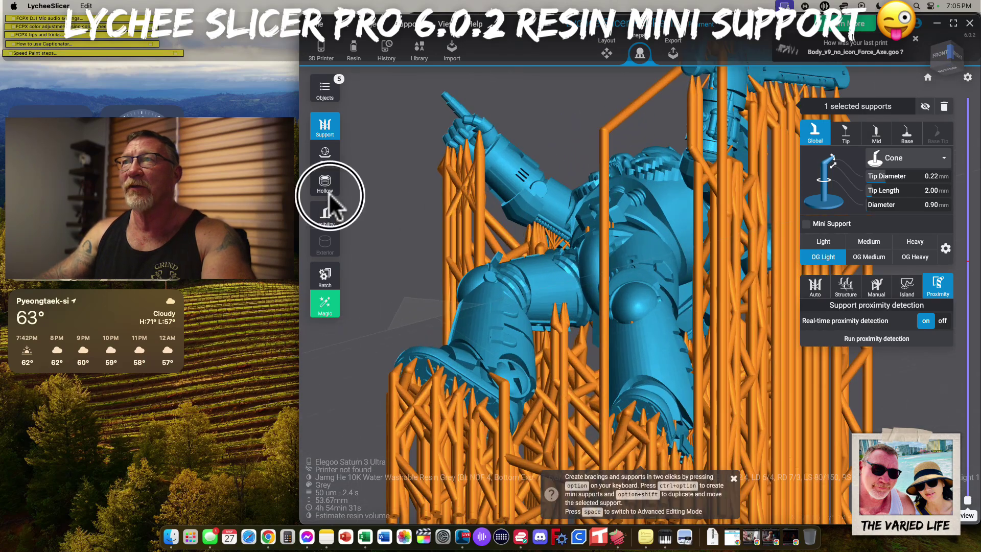
{"action": "scroll", "coordinate": [516, 217], "scroll_direction": "up", "scroll_amount": 2}
{"action": "left_click_drag", "start_coordinate": [519, 208], "coordinate": [452, 223]}
{"action": "scroll", "coordinate": [574, 252], "scroll_direction": "up", "scroll_amount": 3}
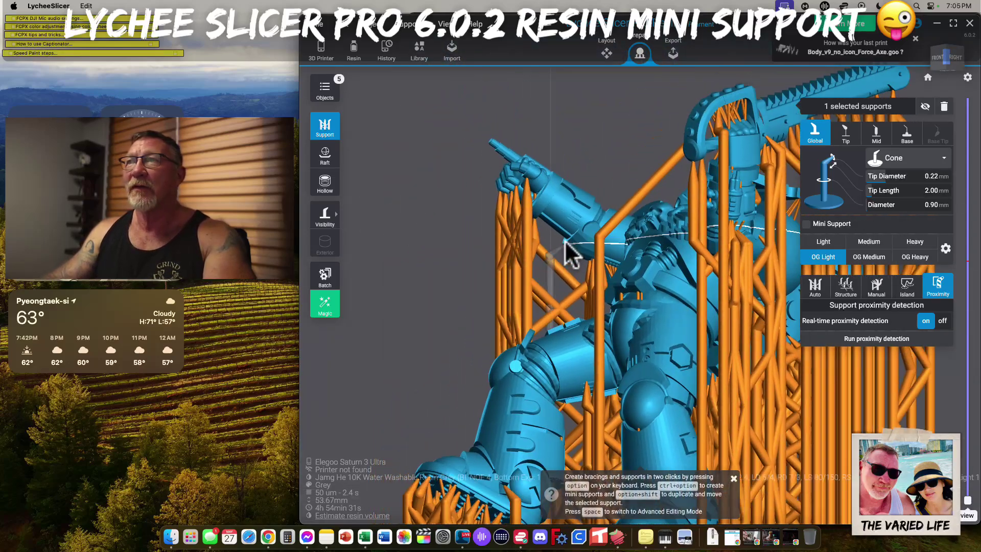
{"action": "scroll", "coordinate": [575, 256], "scroll_direction": "up", "scroll_amount": 3}
{"action": "scroll", "coordinate": [573, 250], "scroll_direction": "up", "scroll_amount": 2}
{"action": "right_click_drag", "start_coordinate": [478, 256], "coordinate": [540, 201]}
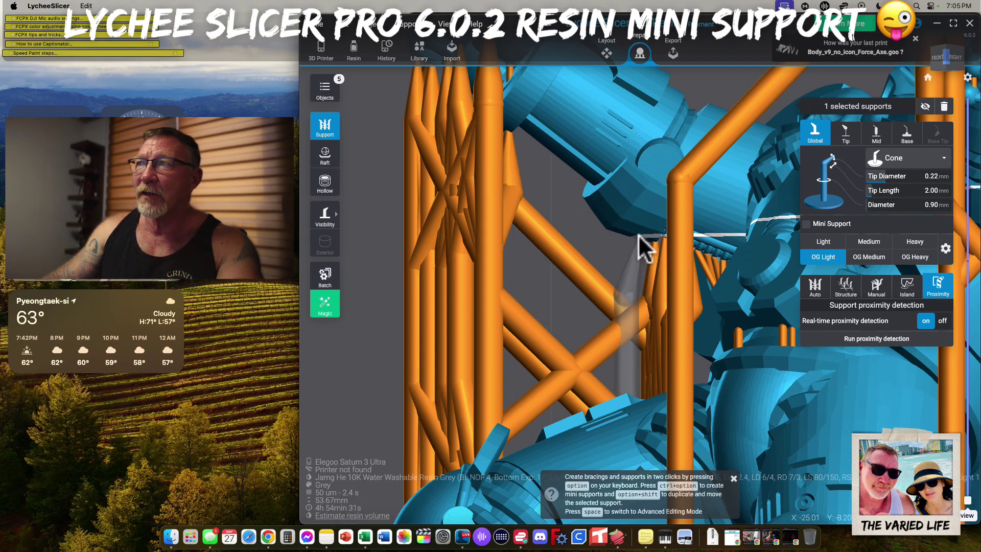
{"action": "left_click_drag", "start_coordinate": [636, 237], "coordinate": [590, 322]}
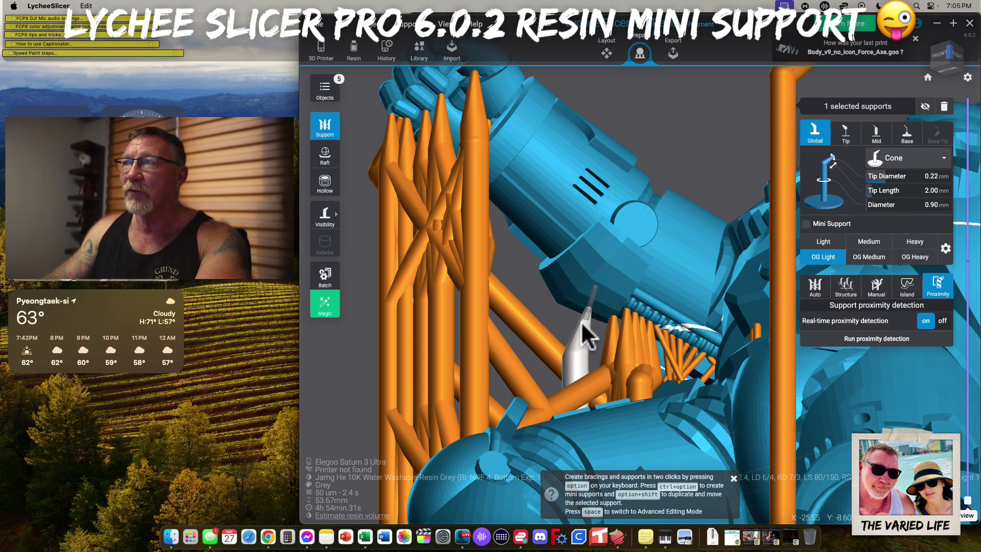
- Fan OG Light mini supports from the new support out to the edge and underside of the forearm armour
{"action": "key", "text": "ctrl+alt"}
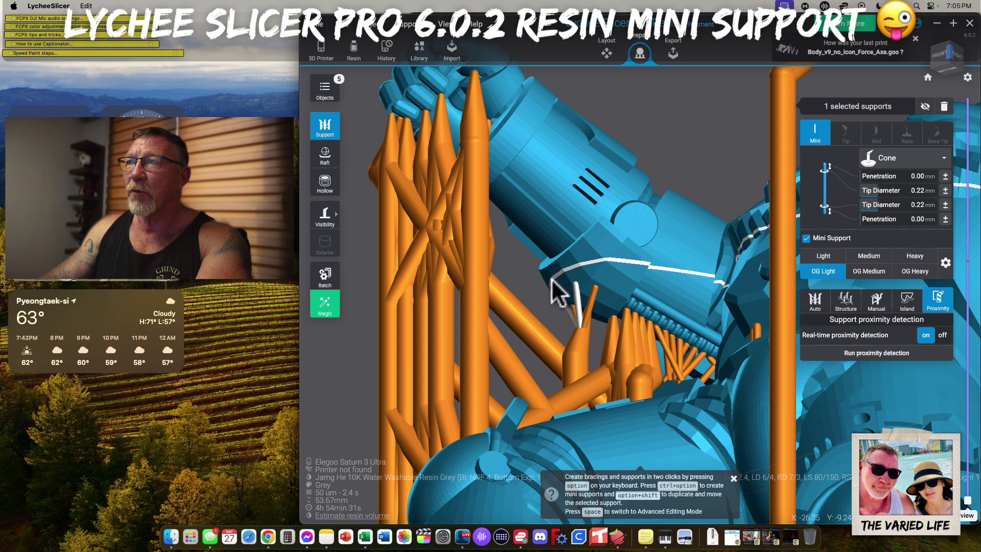
{"action": "left_click", "coordinate": [551, 284], "text": "ctrl+alt"}
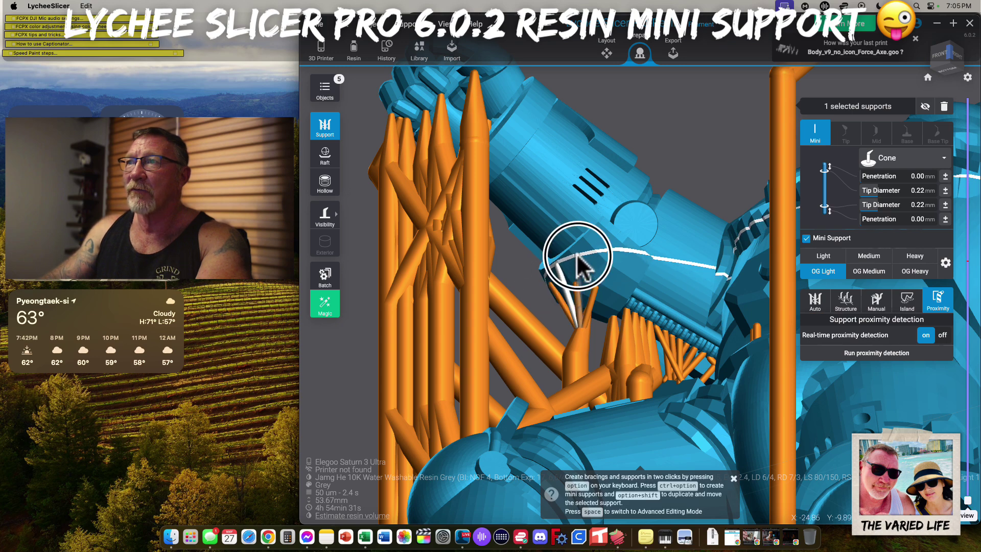
{"action": "left_click", "coordinate": [574, 258], "text": "ctrl+alt"}
{"action": "left_click", "coordinate": [603, 316], "text": "ctrl+alt"}
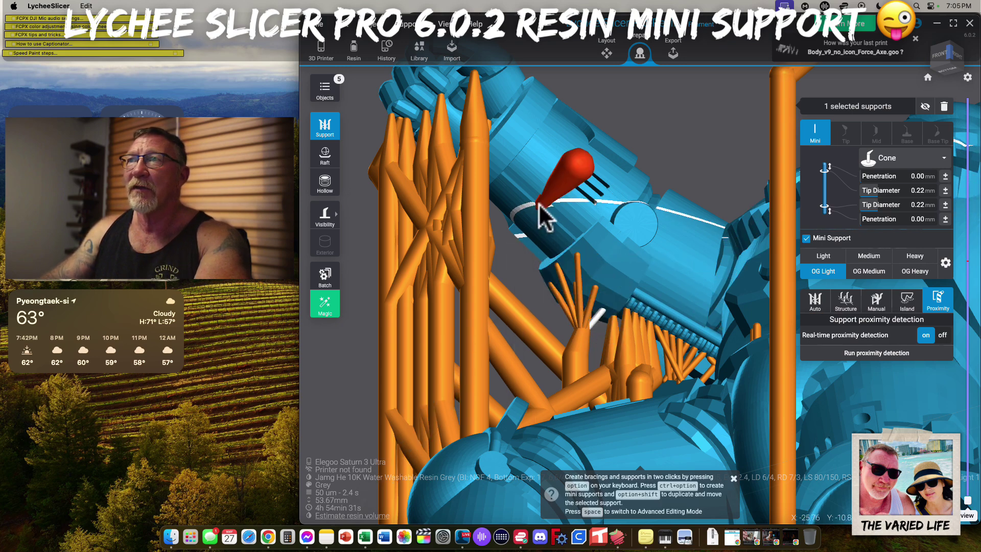
- Place a second full-size OG Light support under the forearm, closer to the pointing hand
{"action": "left_click", "coordinate": [542, 243]}
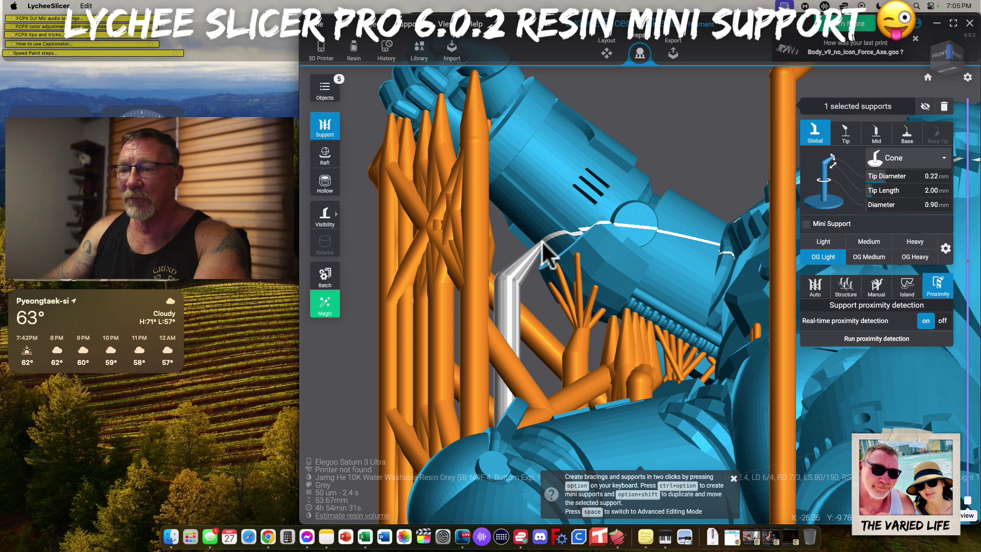
{"action": "left_click", "coordinate": [528, 261], "text": "ctrl+alt"}
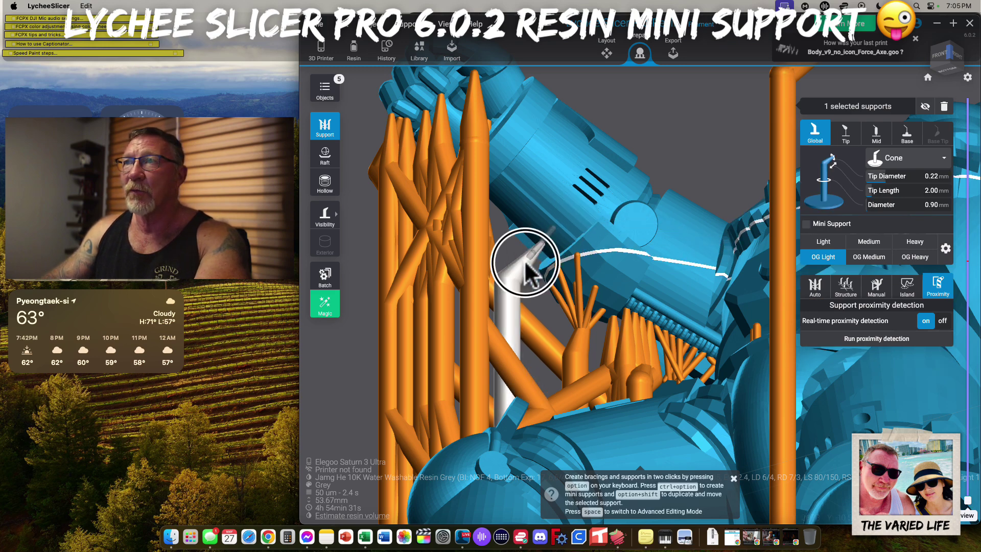
{"action": "left_click_drag", "start_coordinate": [532, 230], "coordinate": [533, 285]}
{"action": "right_click_drag", "start_coordinate": [527, 274], "coordinate": [605, 239]}
{"action": "right_click_drag", "start_coordinate": [583, 172], "coordinate": [611, 265]}
- Branch a fan of OG Light mini supports from the second forearm support along the underside of the forearm
{"action": "left_click", "coordinate": [632, 253]}
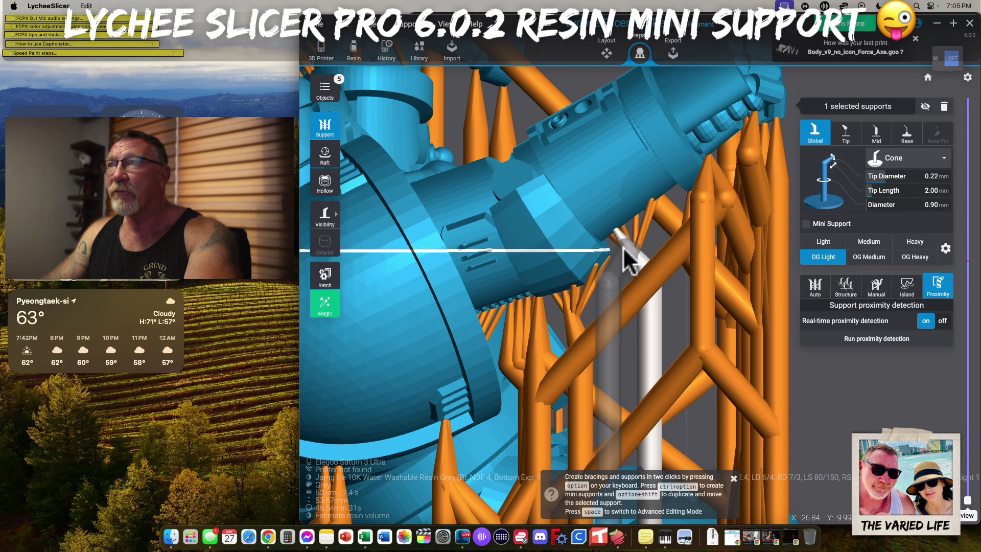
{"action": "left_click", "coordinate": [597, 223], "text": "ctrl+alt"}
{"action": "left_click", "coordinate": [632, 250], "text": "ctrl+alt"}
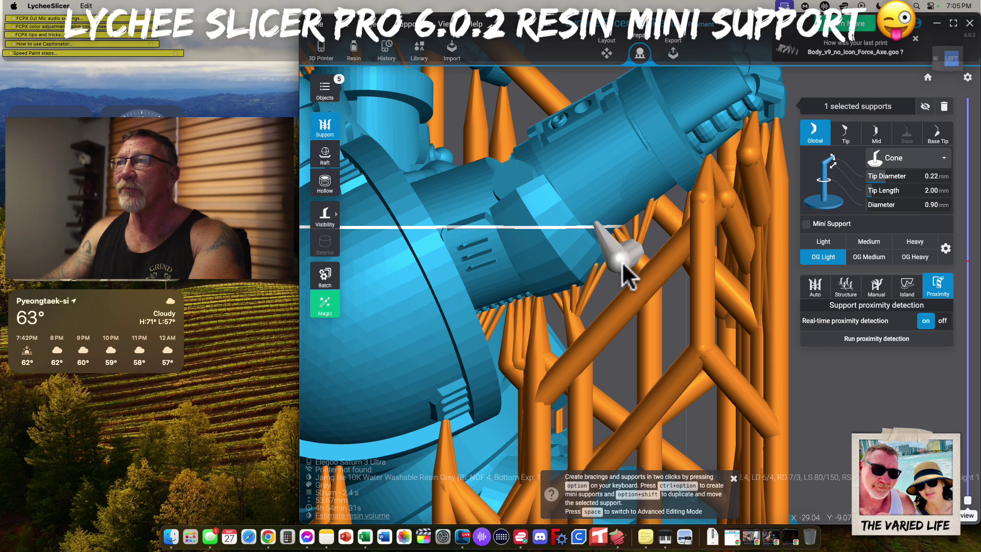
{"action": "left_click", "coordinate": [635, 263]}
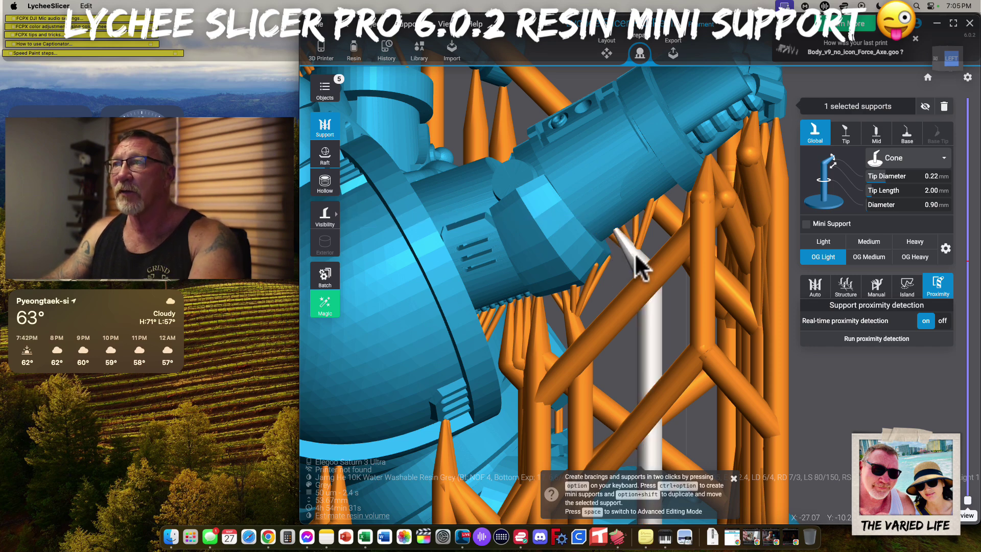
{"action": "left_click", "coordinate": [613, 224], "text": "ctrl+alt"}
{"action": "left_click", "coordinate": [637, 252], "text": "ctrl+alt"}
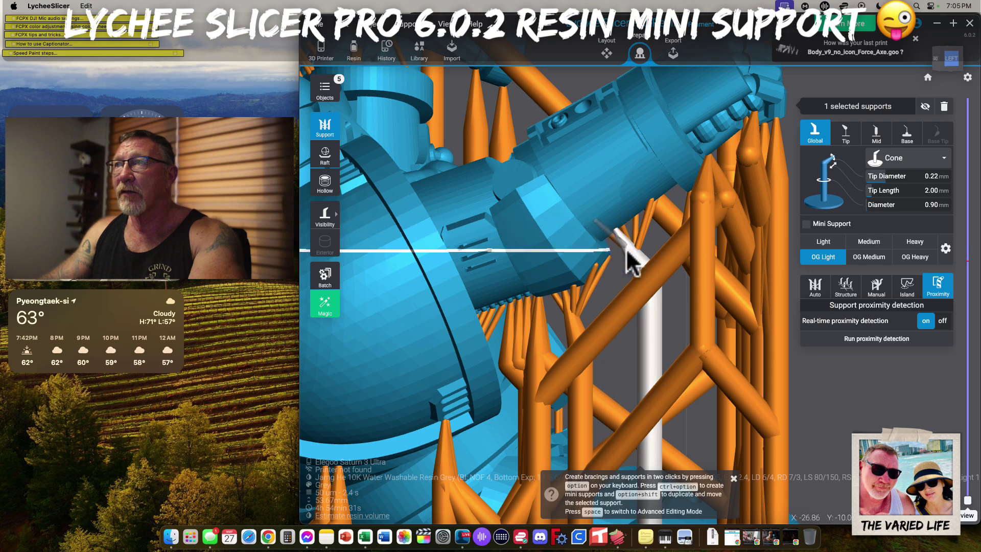
{"action": "left_click", "coordinate": [636, 265], "text": "ctrl+alt"}
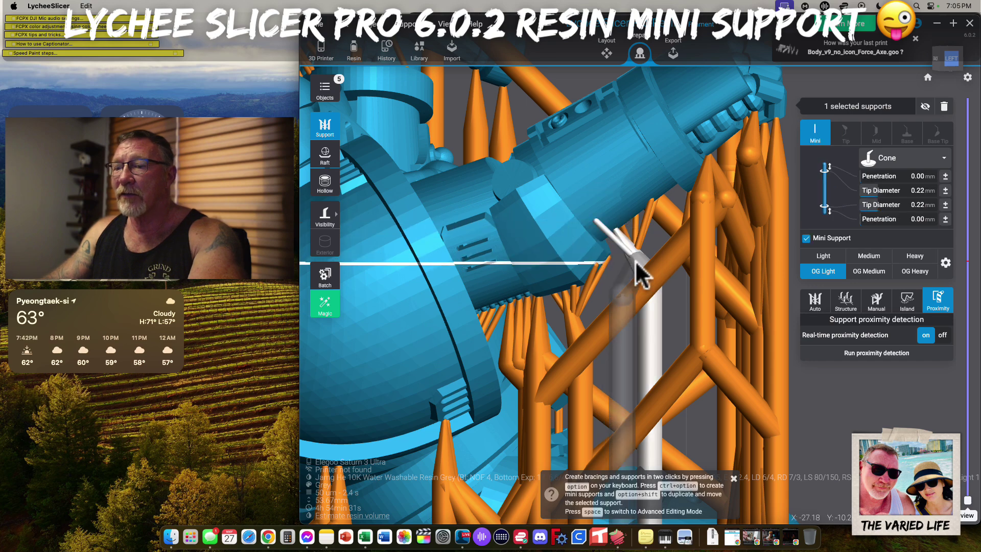
{"action": "left_click", "coordinate": [616, 209], "text": "ctrl+alt"}
{"action": "left_click", "coordinate": [635, 194], "text": "ctrl+alt"}
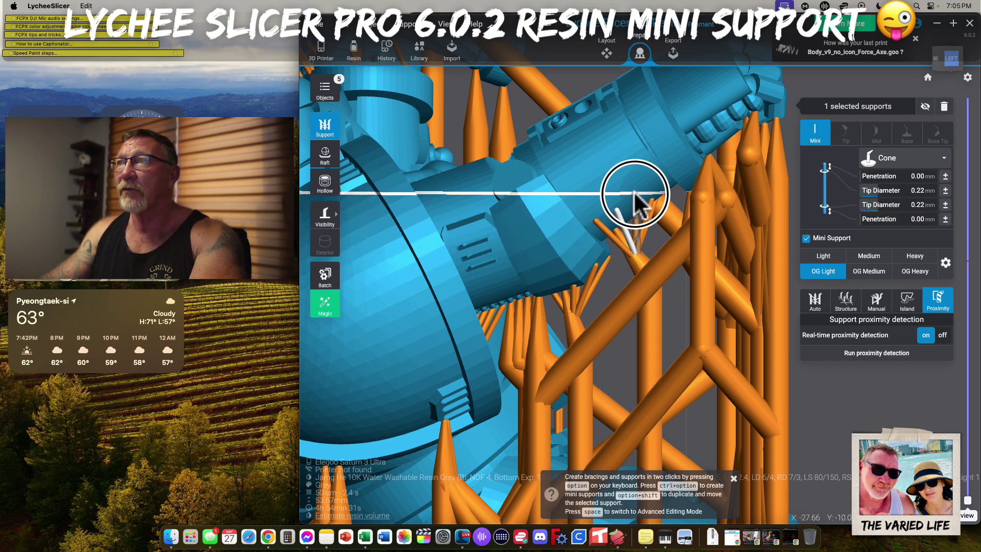
{"action": "left_click", "coordinate": [664, 179], "text": "ctrl+alt"}
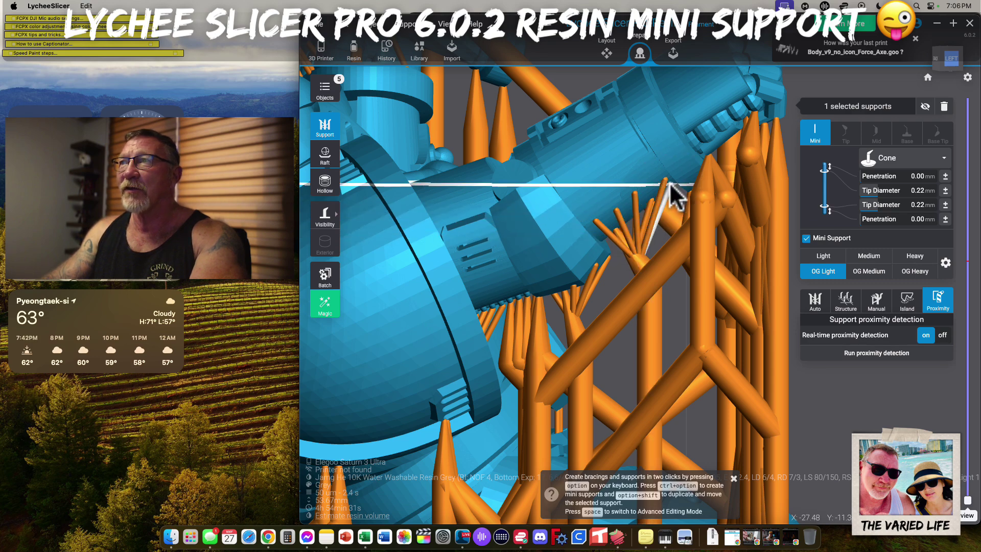
- Add a full-size OG Light support beneath the pointing finger and branch mini supports to its tip and base
{"action": "left_click_drag", "start_coordinate": [820, 409], "coordinate": [447, 201]}
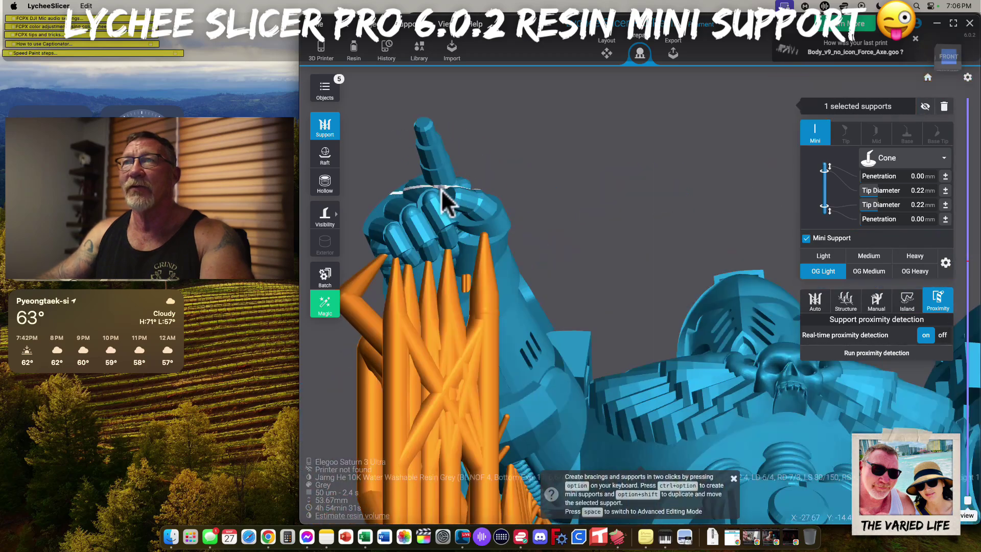
{"action": "left_click", "coordinate": [429, 156]}
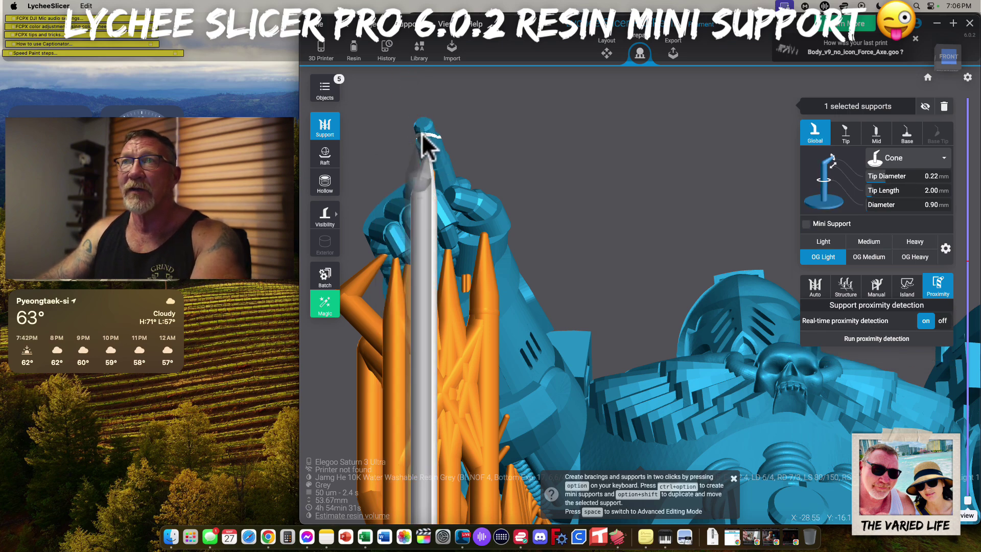
{"action": "left_click", "coordinate": [422, 134], "text": "ctrl+alt"}
{"action": "left_click", "coordinate": [422, 188], "text": "ctrl+alt"}
{"action": "right_click_drag", "start_coordinate": [612, 244], "coordinate": [496, 280]}
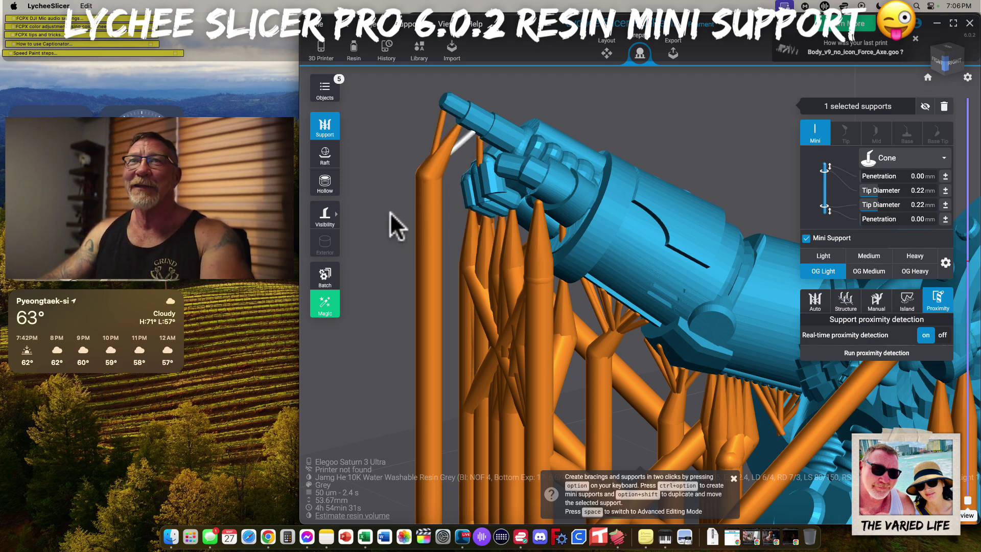
{"action": "scroll", "coordinate": [390, 213], "scroll_direction": "down", "scroll_amount": 6}
{"action": "left_click_drag", "start_coordinate": [574, 206], "coordinate": [783, 419]}
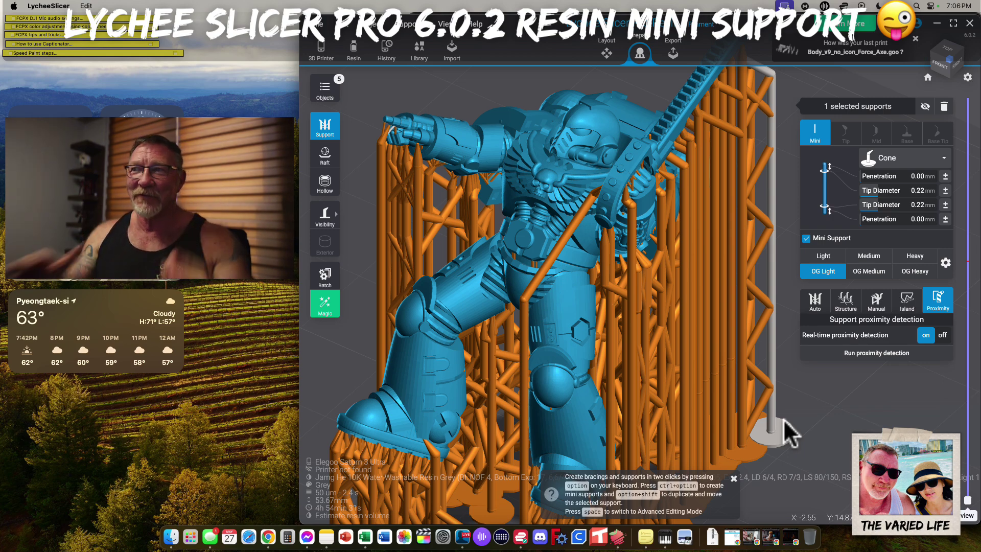
{"action": "scroll", "coordinate": [810, 390], "scroll_direction": "down", "scroll_amount": 5}
{"action": "scroll", "coordinate": [810, 390], "scroll_direction": "up", "scroll_amount": 2}
{"action": "right_click_drag", "start_coordinate": [810, 389], "coordinate": [774, 394]}
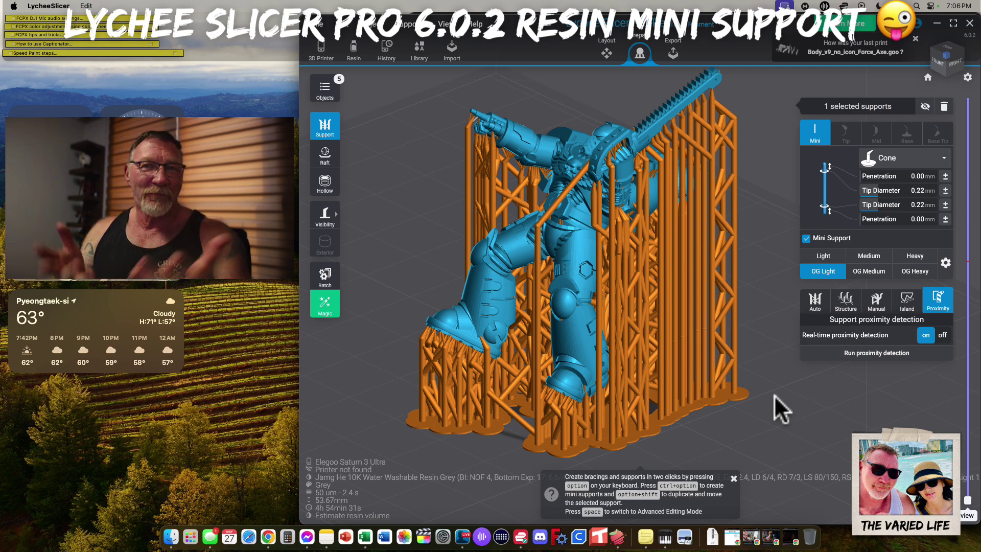
- Select all of the figure's supports from below, parent them and add bracing between them
{"action": "left_click_drag", "start_coordinate": [765, 379], "coordinate": [701, 219]}
{"action": "left_click_drag", "start_coordinate": [446, 136], "coordinate": [550, 178]}
{"action": "left_click_drag", "start_coordinate": [419, 164], "coordinate": [784, 438]}
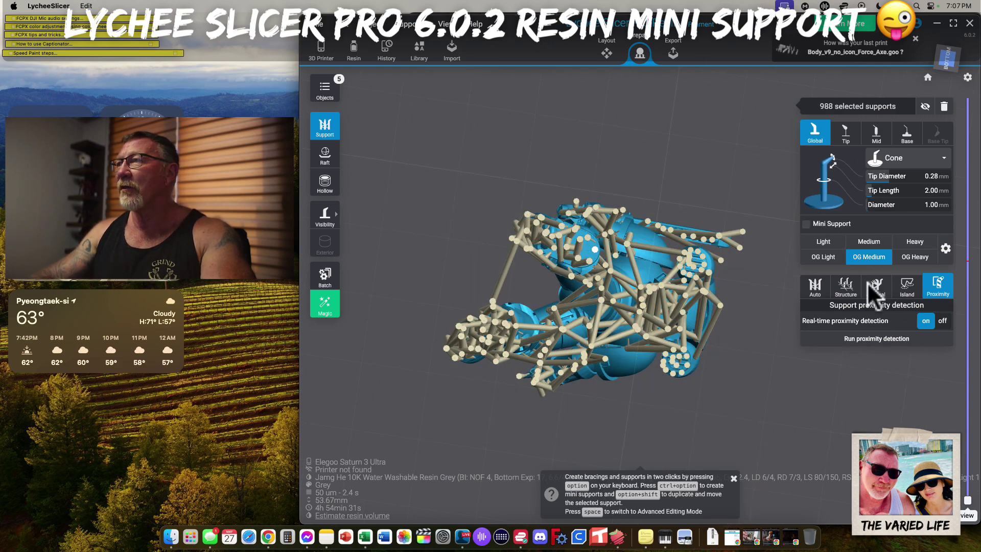
{"action": "left_click", "coordinate": [846, 286]}
{"action": "left_click", "coordinate": [878, 401]}
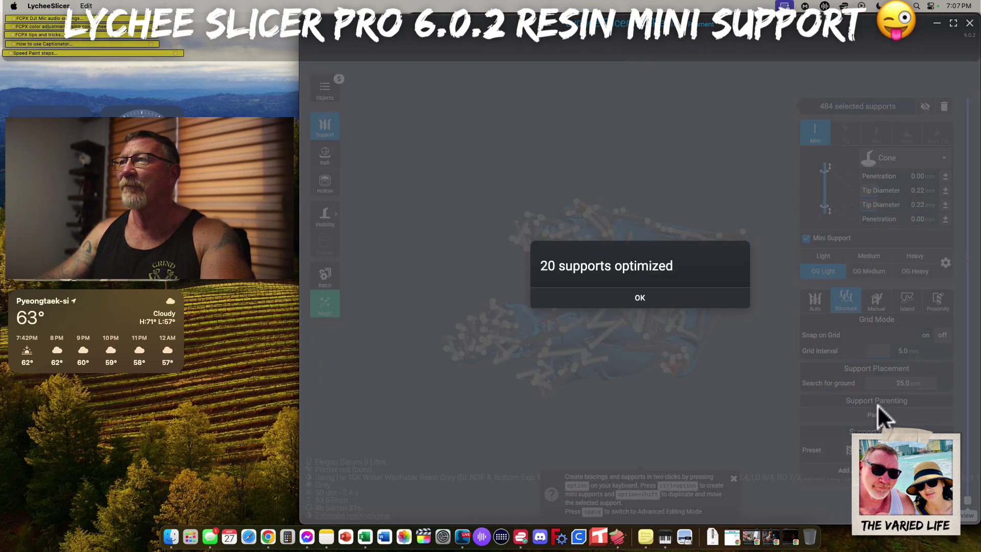
{"action": "left_click", "coordinate": [639, 302]}
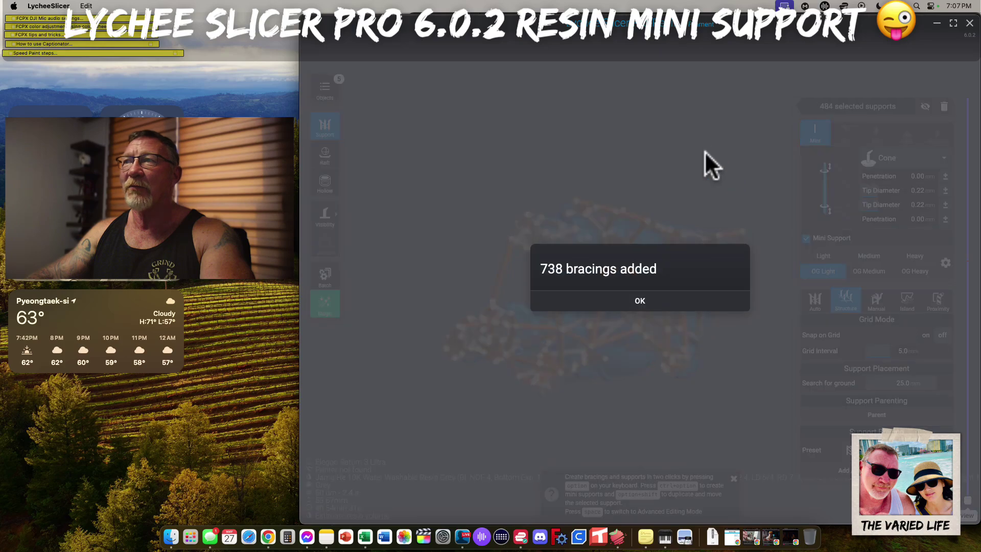
{"action": "left_click", "coordinate": [644, 307]}
- Add the walled raft that follows the support outline, with 1.00 mm thickness, 1.00 mm wall and 10.00 mm concavity
{"action": "left_click_drag", "start_coordinate": [700, 153], "coordinate": [766, 323]}
{"action": "left_click", "coordinate": [319, 153]}
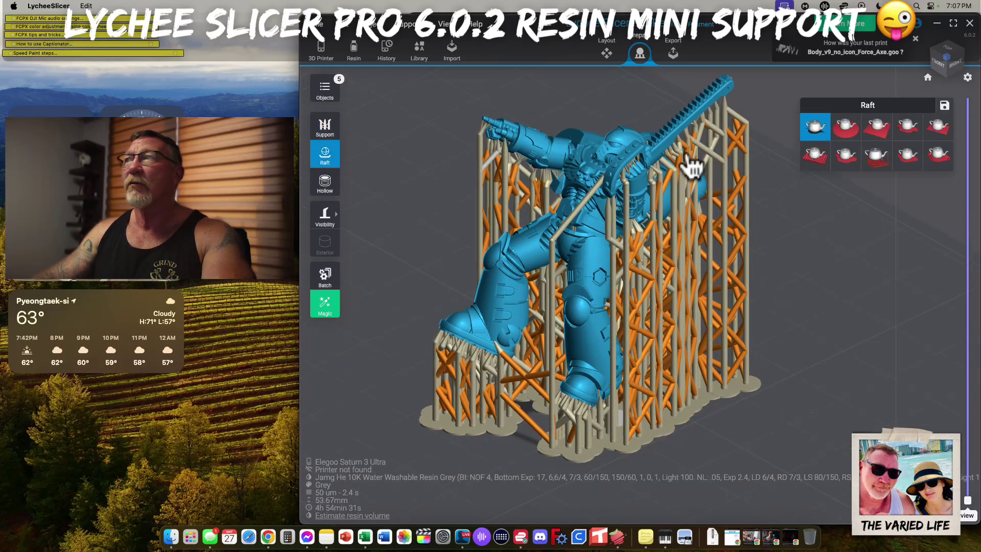
{"action": "left_click", "coordinate": [937, 162]}
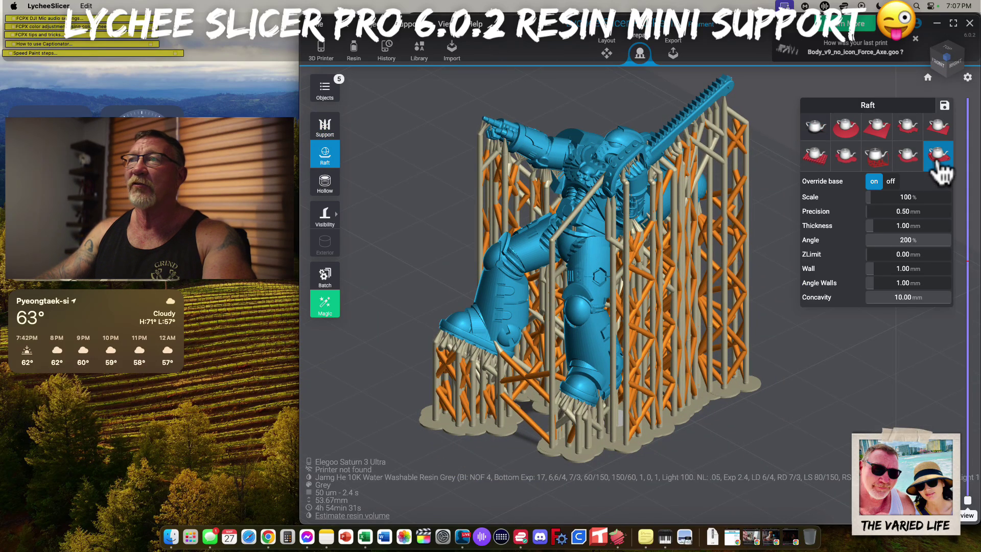
{"action": "mouse_move", "coordinate": [838, 407]}
{"action": "left_mouse_down"}
{"action": "mouse_move", "coordinate": [823, 408]}
{"action": "mouse_move", "coordinate": [836, 403]}
{"action": "left_mouse_up"}
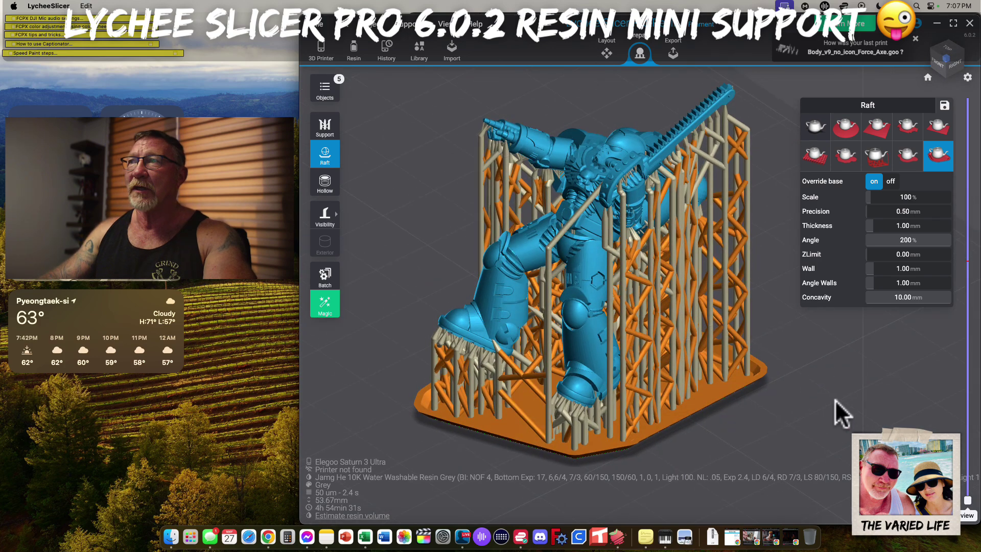
- Check the slice export settings for unsupported-island warnings and return to support preparation
{"action": "left_click", "coordinate": [325, 127]}
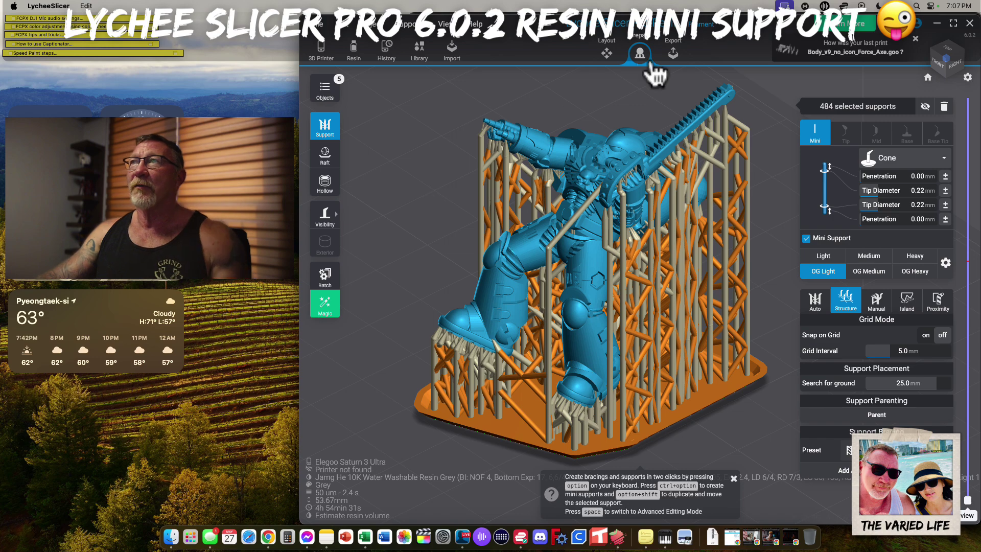
{"action": "left_click", "coordinate": [672, 56]}
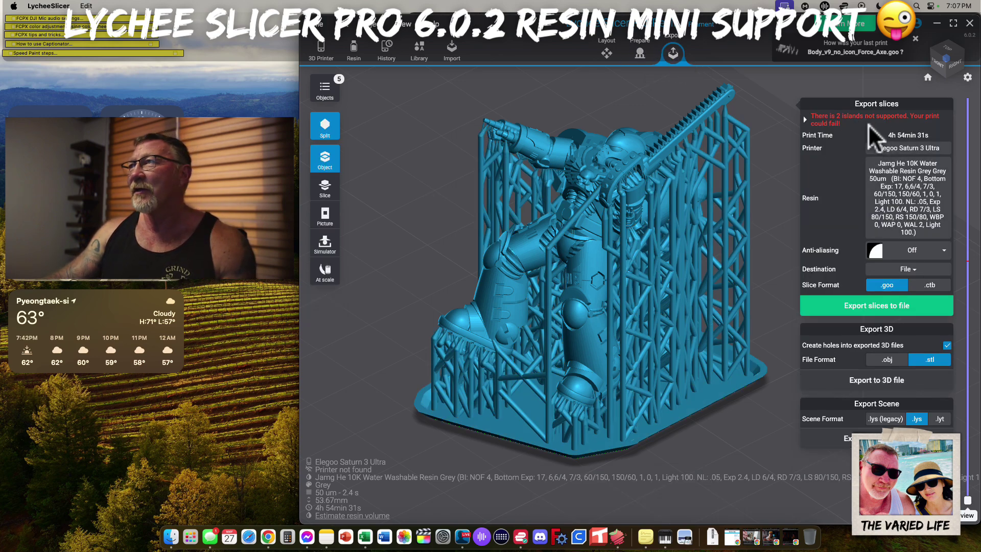
{"action": "left_click", "coordinate": [640, 55]}
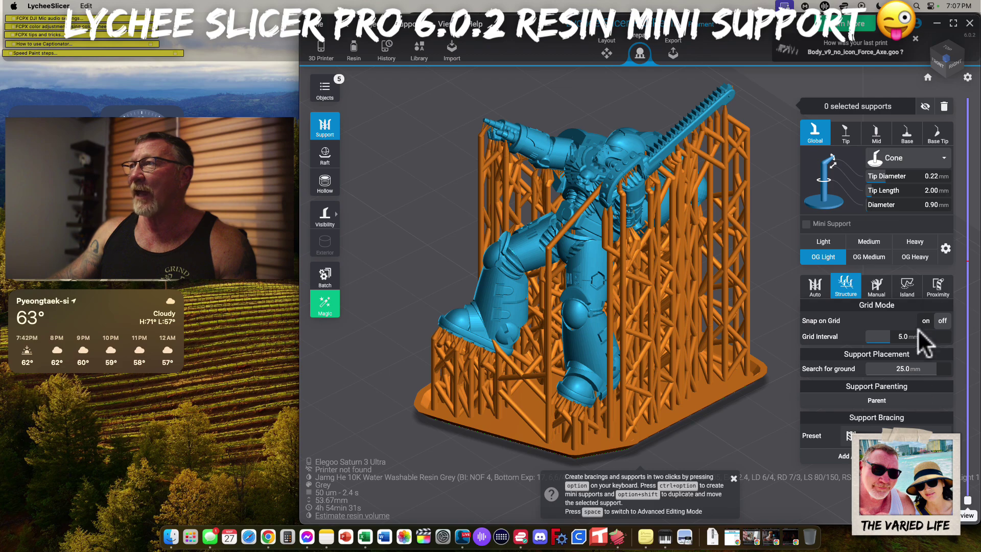
- Show the detected unsupported island and examine its location on the figure from several angles
{"action": "left_click", "coordinate": [908, 287]}
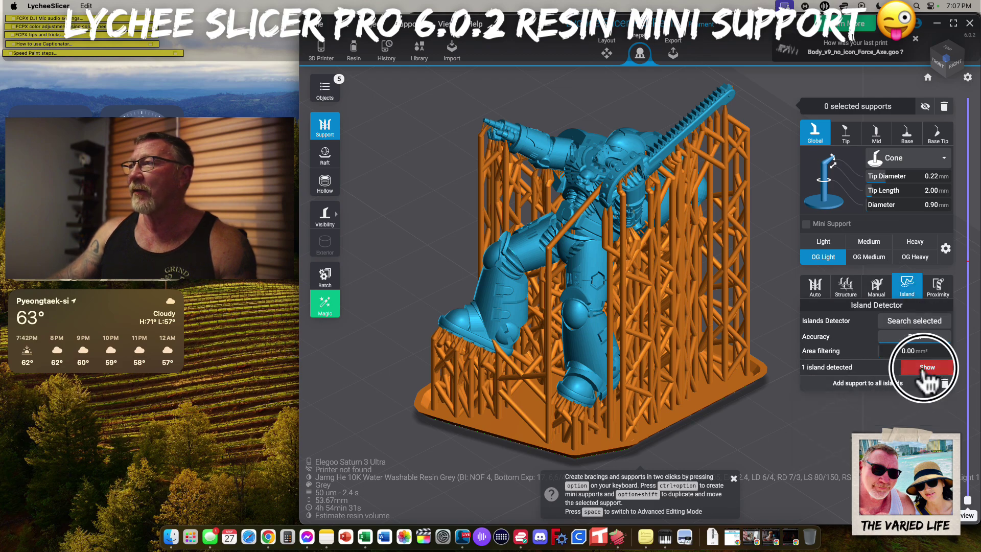
{"action": "left_click", "coordinate": [926, 368]}
{"action": "right_click_drag", "start_coordinate": [748, 320], "coordinate": [709, 300]}
{"action": "scroll", "coordinate": [640, 293], "scroll_direction": "up", "scroll_amount": 10}
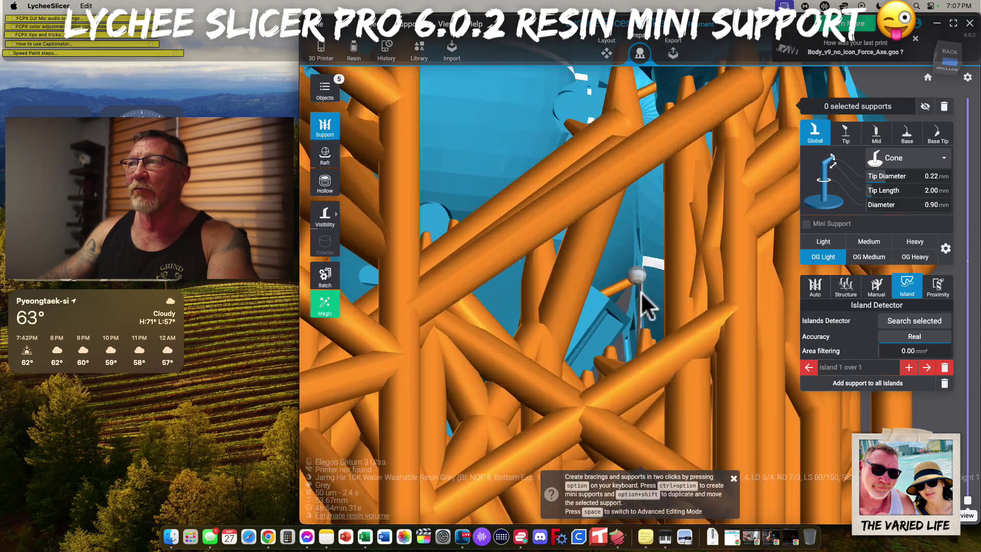
{"action": "right_click_drag", "start_coordinate": [640, 292], "coordinate": [548, 317]}
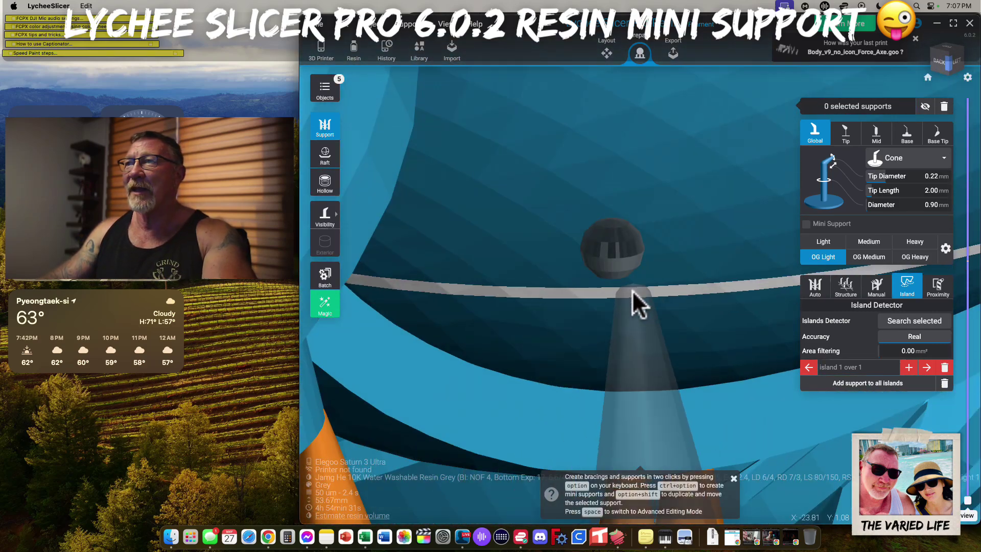
{"action": "scroll", "coordinate": [672, 257], "scroll_direction": "down", "scroll_amount": 5}
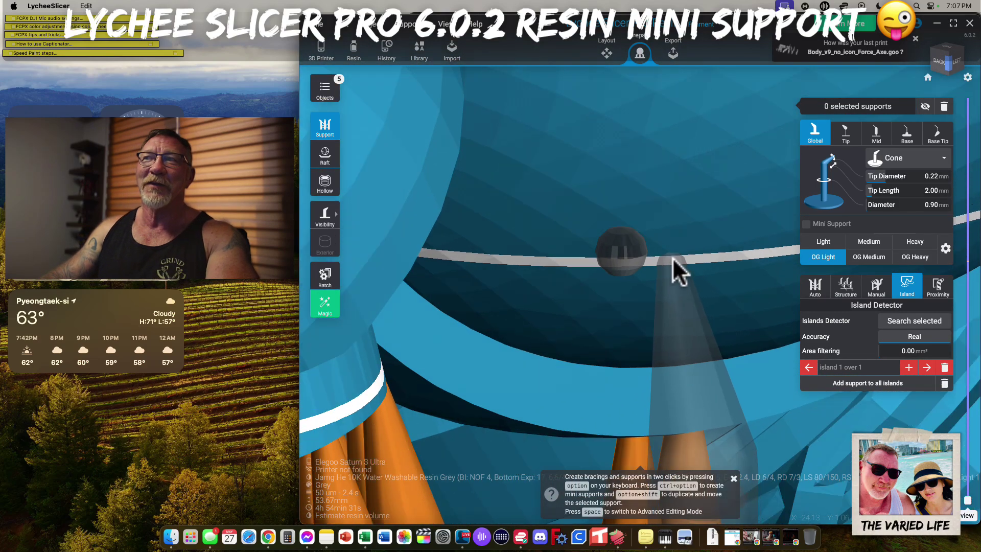
{"action": "scroll", "coordinate": [703, 259], "scroll_direction": "down", "scroll_amount": 4}
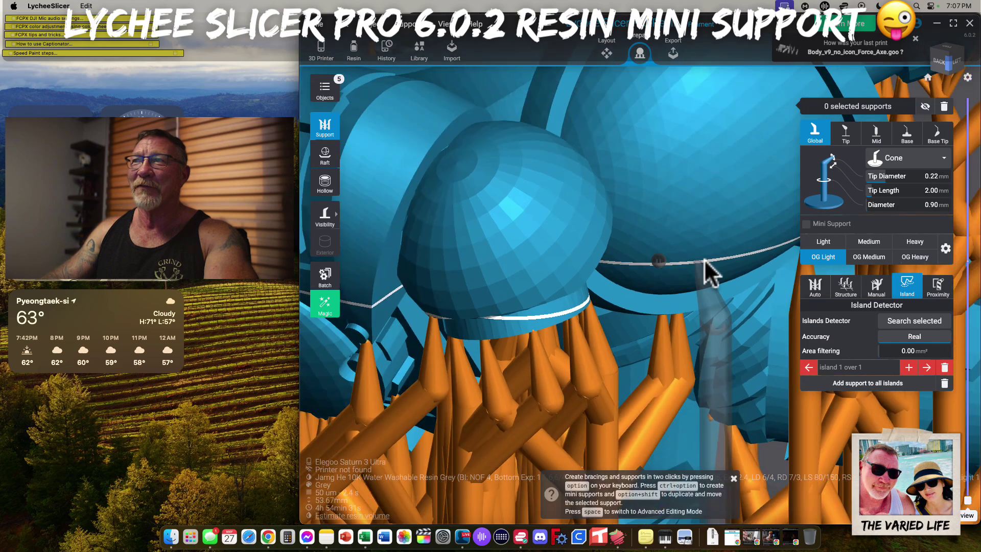
{"action": "scroll", "coordinate": [708, 271], "scroll_direction": "down", "scroll_amount": 10}
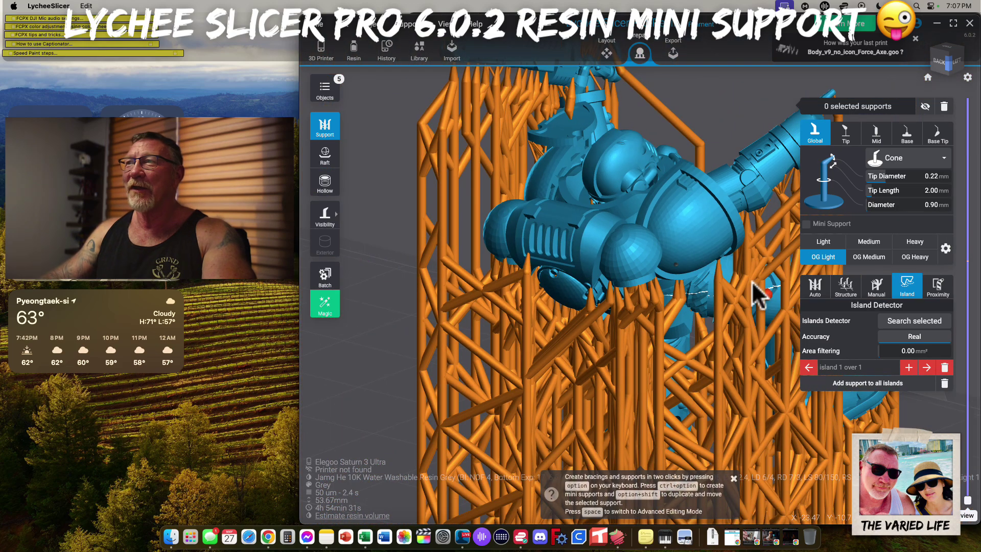
{"action": "left_click_drag", "start_coordinate": [705, 281], "coordinate": [458, 299]}
{"action": "left_click_drag", "start_coordinate": [639, 293], "coordinate": [559, 230]}
{"action": "scroll", "coordinate": [610, 266], "scroll_direction": "up", "scroll_amount": 8}
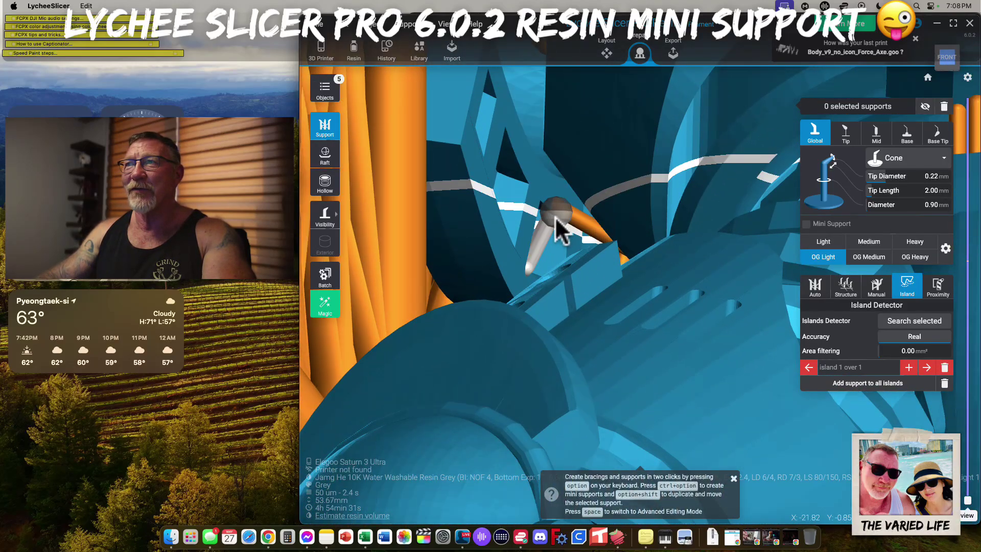
- Attach an OG Light mini support with 0.22 mm tip diameters at the detected island
{"action": "left_click", "coordinate": [556, 219]}
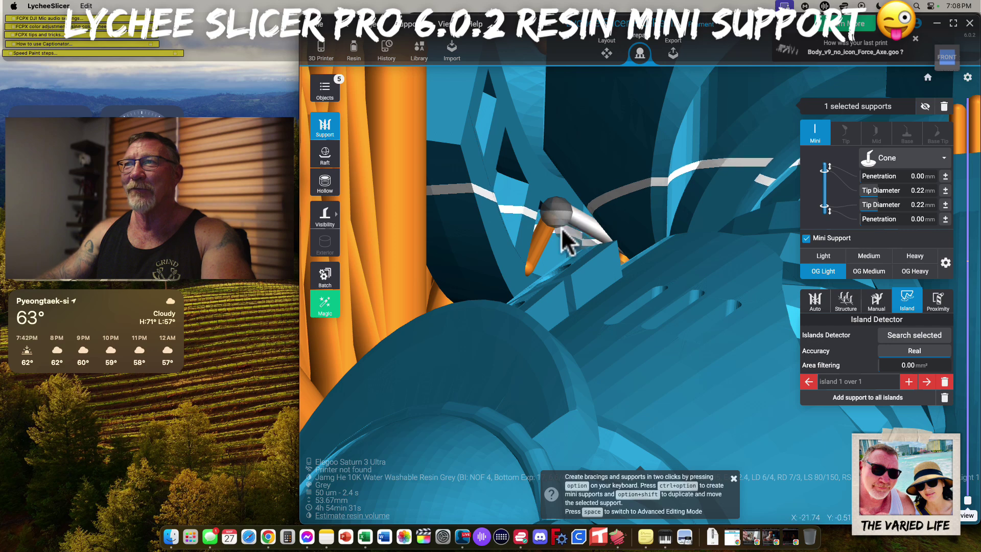
{"action": "left_click_drag", "start_coordinate": [561, 229], "coordinate": [558, 218]}
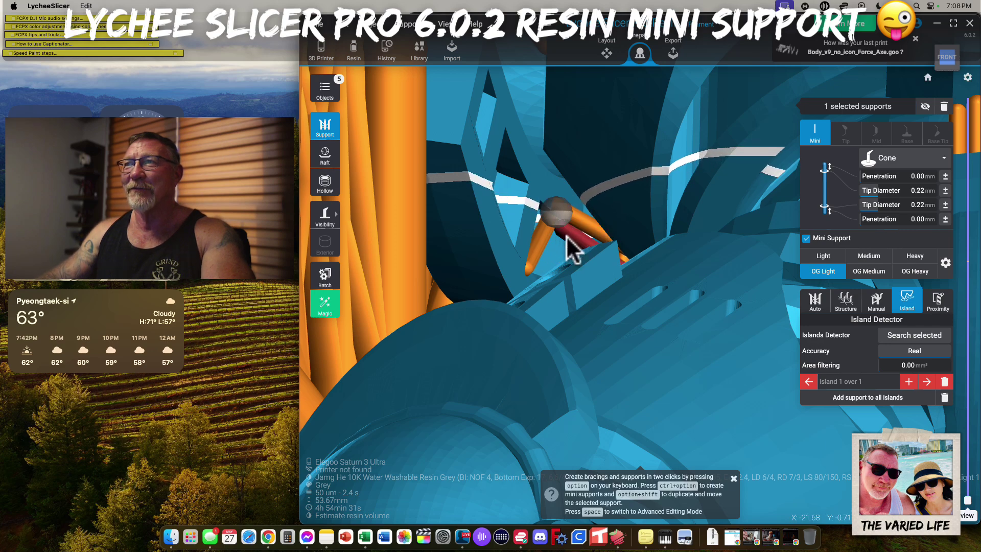
{"action": "key", "text": "Delete"}
{"action": "left_click", "coordinate": [545, 206]}
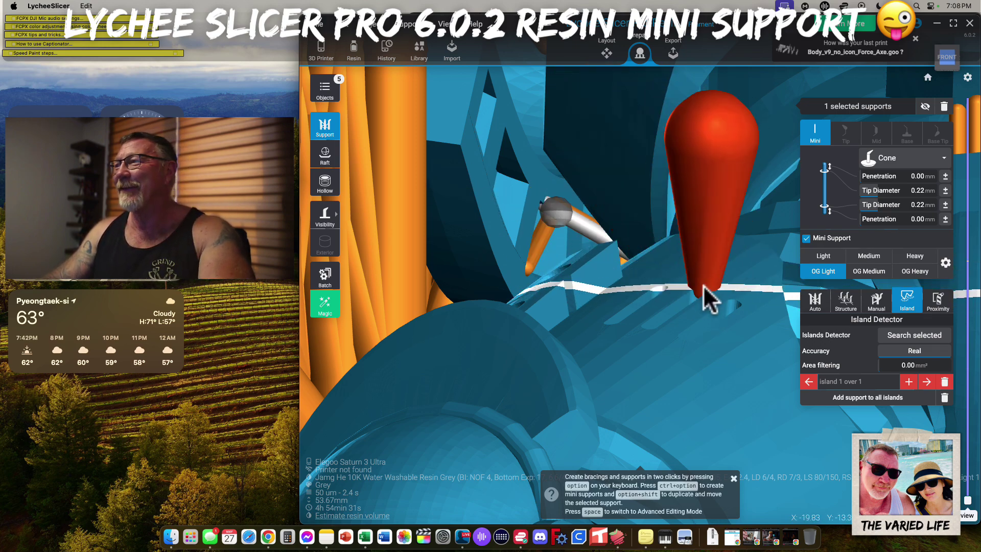
{"action": "scroll", "coordinate": [697, 276], "scroll_direction": "down", "scroll_amount": 4}
{"action": "scroll", "coordinate": [700, 288], "scroll_direction": "down", "scroll_amount": 3}
{"action": "right_click_drag", "start_coordinate": [696, 291], "coordinate": [516, 258]}
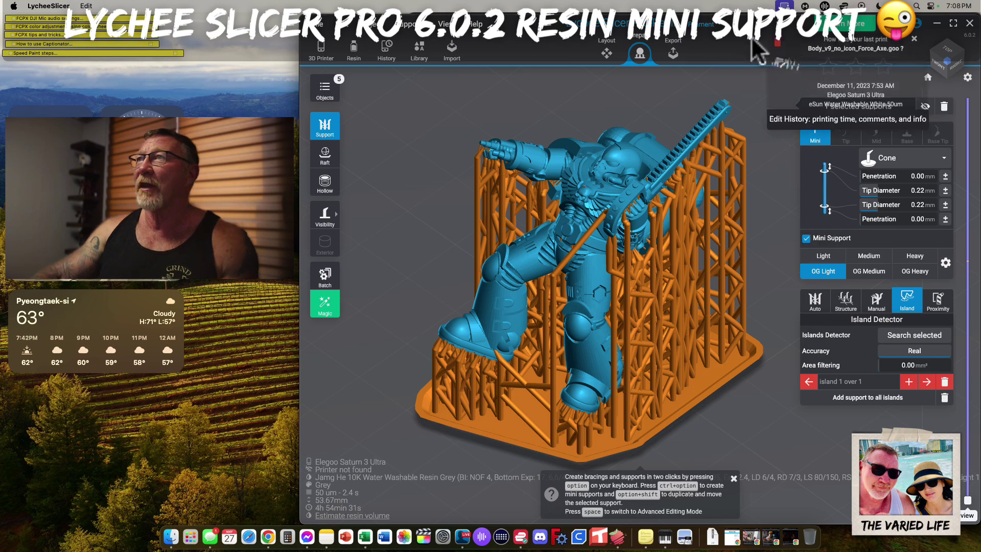
- Open the slice export settings, estimate the resin volume and cost, and switch to the slice display
{"action": "left_click", "coordinate": [673, 54]}
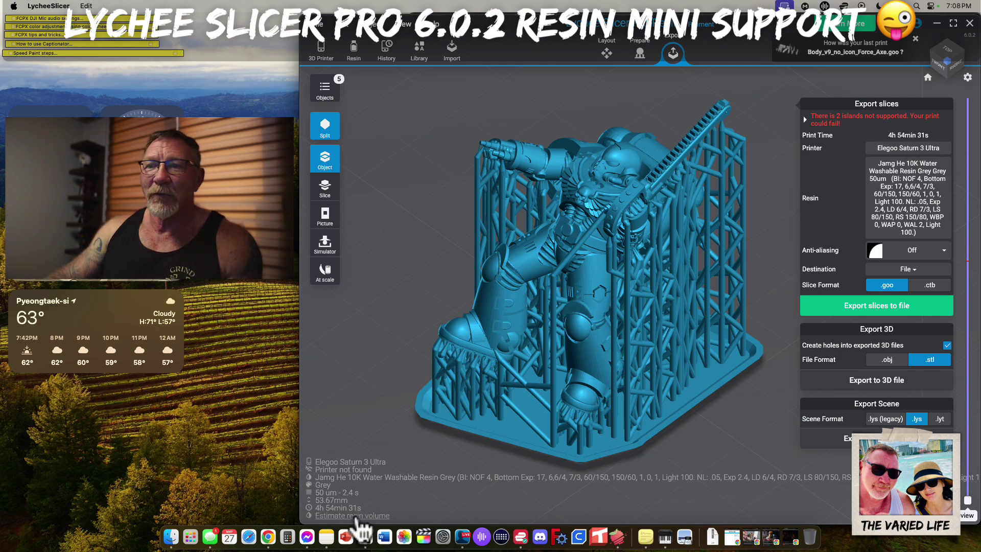
{"action": "left_click", "coordinate": [356, 516]}
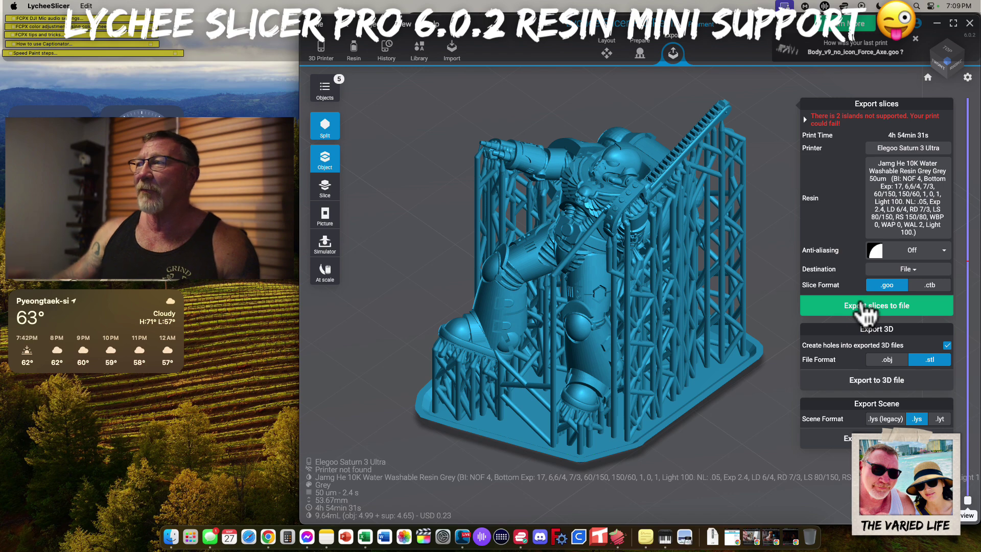
{"action": "left_click", "coordinate": [327, 190]}
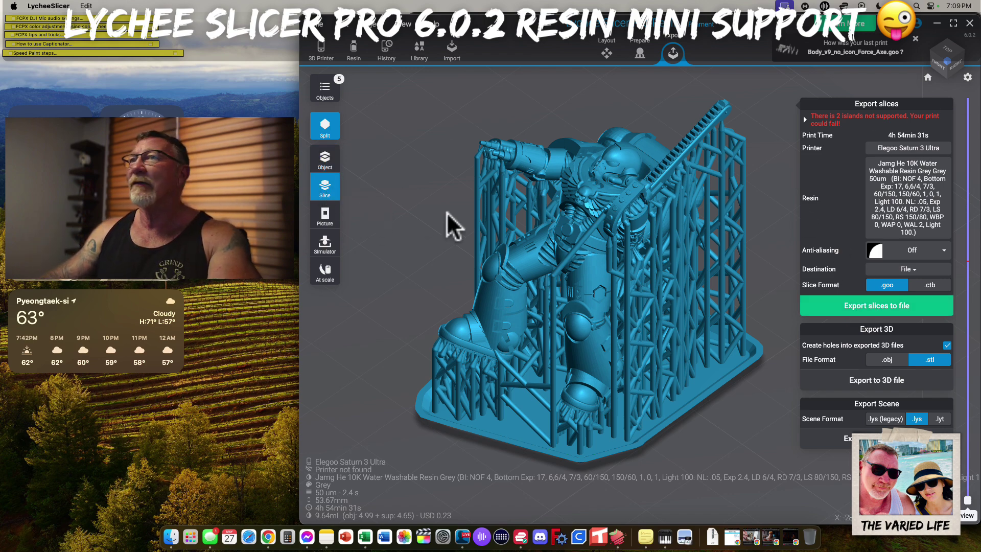
- Simulate the print in the resin vat through to the final layer and inspect the hanging figure
{"action": "left_click", "coordinate": [326, 248]}
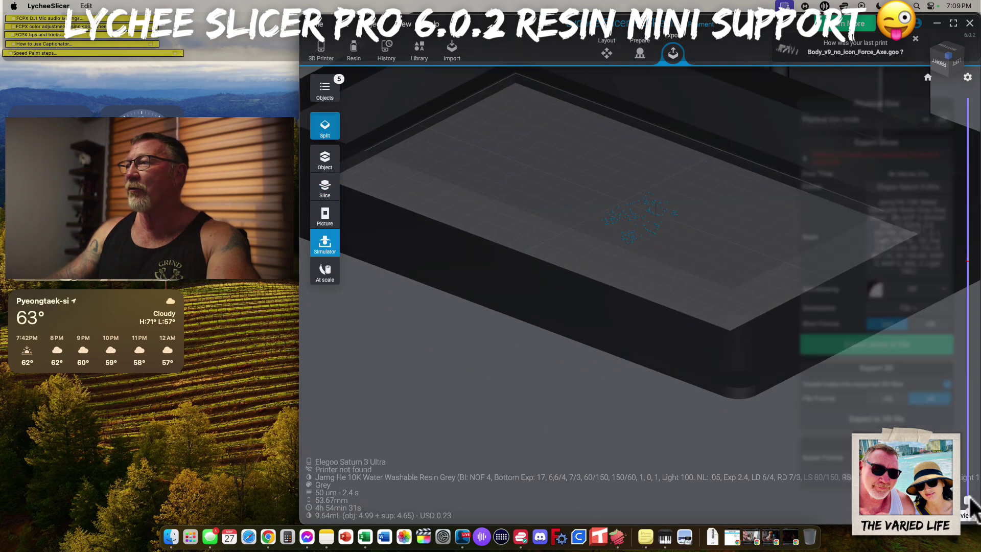
{"action": "left_click_drag", "start_coordinate": [967, 500], "coordinate": [968, 255]}
{"action": "scroll", "coordinate": [664, 368], "scroll_direction": "down", "scroll_amount": 5}
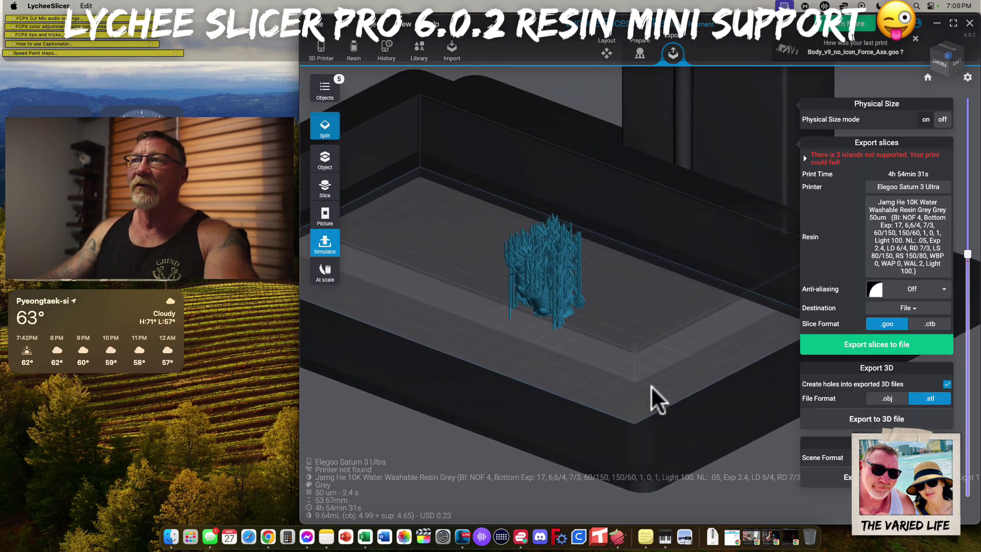
{"action": "scroll", "coordinate": [658, 383], "scroll_direction": "down", "scroll_amount": 3}
{"action": "left_click_drag", "start_coordinate": [967, 254], "coordinate": [967, 100]}
{"action": "left_click_drag", "start_coordinate": [471, 438], "coordinate": [521, 404]}
{"action": "scroll", "coordinate": [516, 392], "scroll_direction": "up", "scroll_amount": 5}
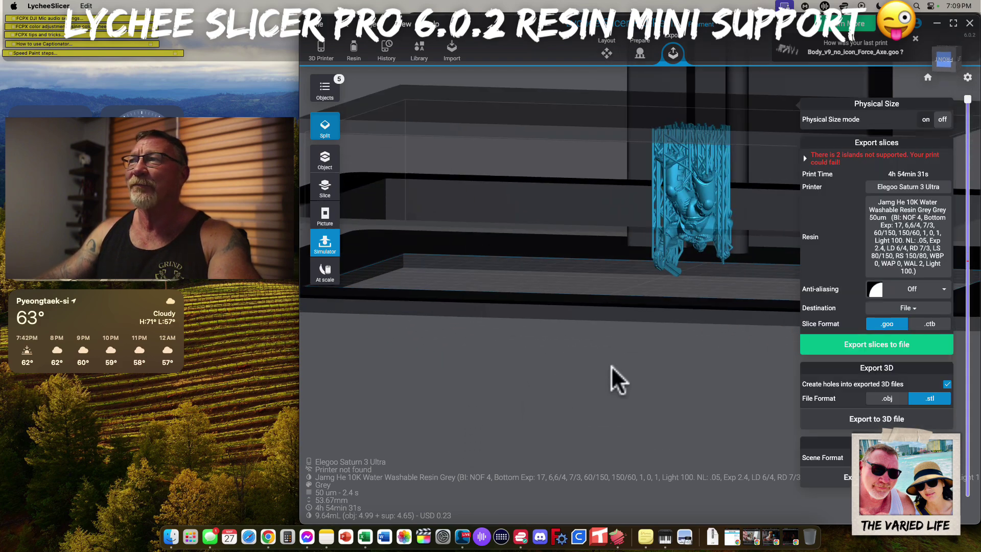
{"action": "right_click_drag", "start_coordinate": [613, 368], "coordinate": [549, 381]}
{"action": "left_click_drag", "start_coordinate": [968, 100], "coordinate": [969, 78]}
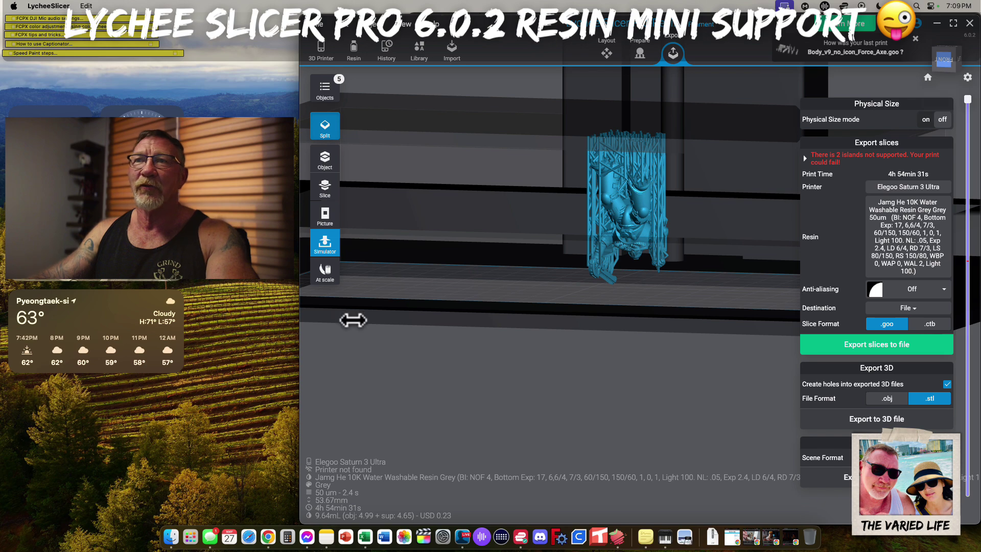
- View the supported miniature at scale beside the cola can, pen and banana to judge its real size
{"action": "left_click", "coordinate": [325, 271]}
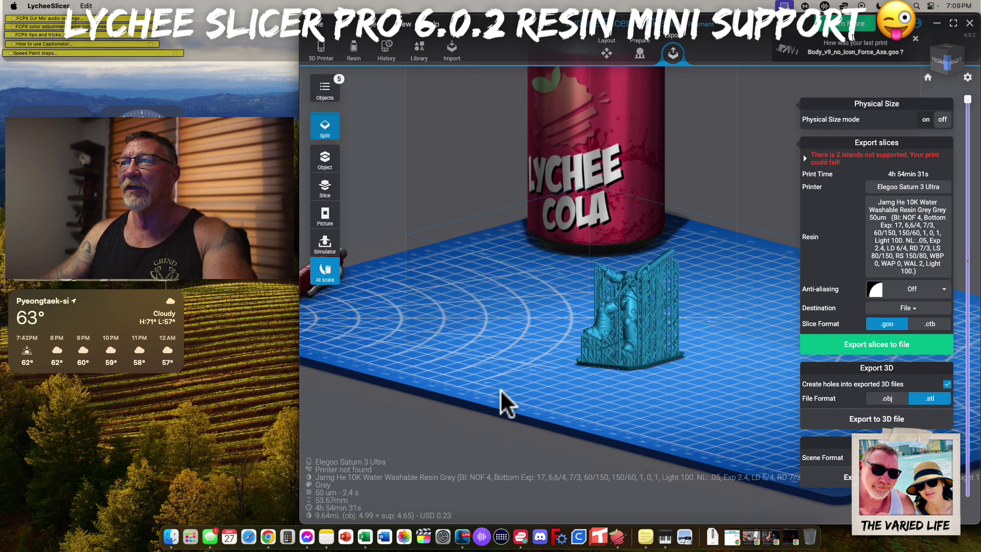
{"action": "left_click", "coordinate": [534, 409]}
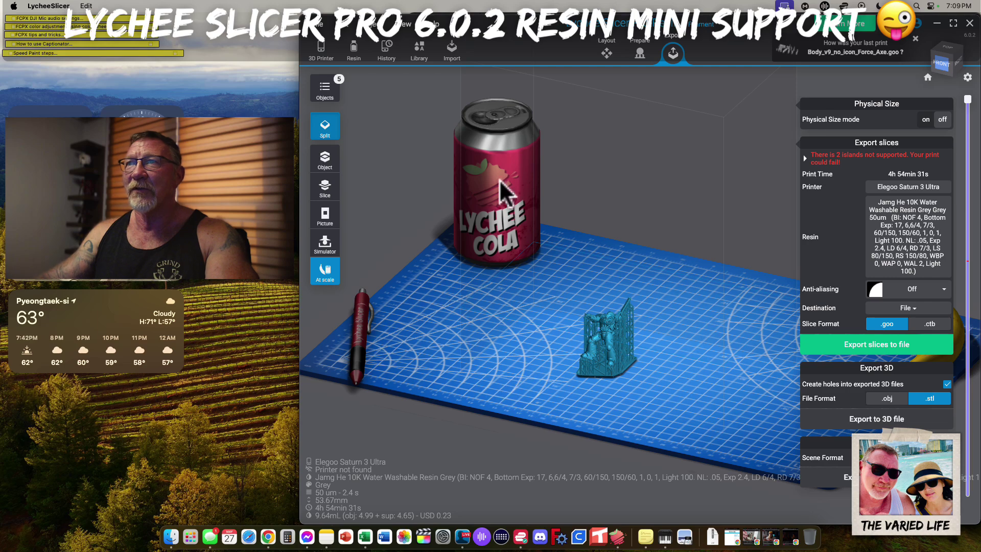
{"action": "right_click_drag", "start_coordinate": [782, 404], "coordinate": [586, 407]}
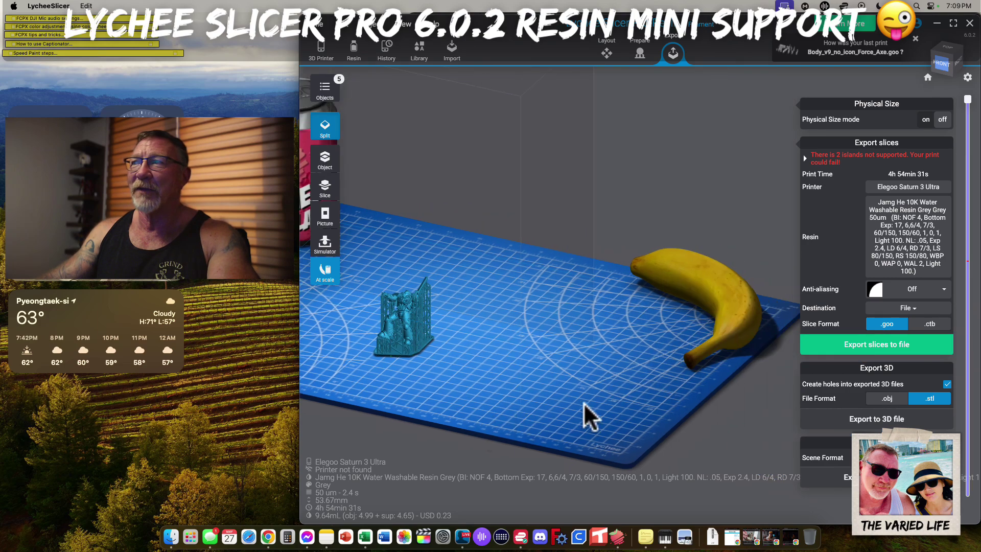
{"action": "right_click_drag", "start_coordinate": [368, 378], "coordinate": [615, 397]}
{"action": "left_click_drag", "start_coordinate": [616, 383], "coordinate": [618, 373]}
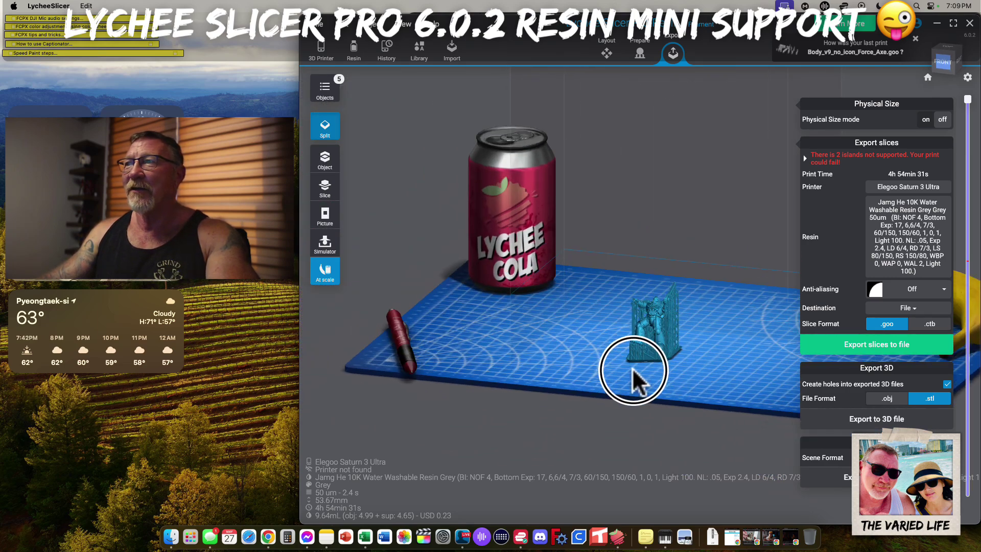
{"action": "scroll", "coordinate": [682, 368], "scroll_direction": "up", "scroll_amount": 5}
{"action": "scroll", "coordinate": [677, 371], "scroll_direction": "down", "scroll_amount": 5}
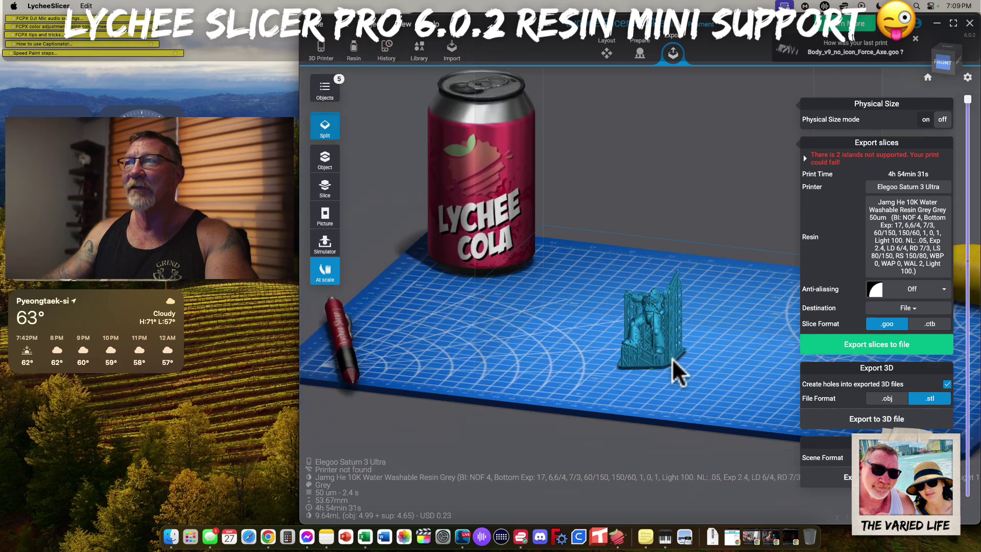
{"action": "scroll", "coordinate": [657, 394], "scroll_direction": "up", "scroll_amount": 1}
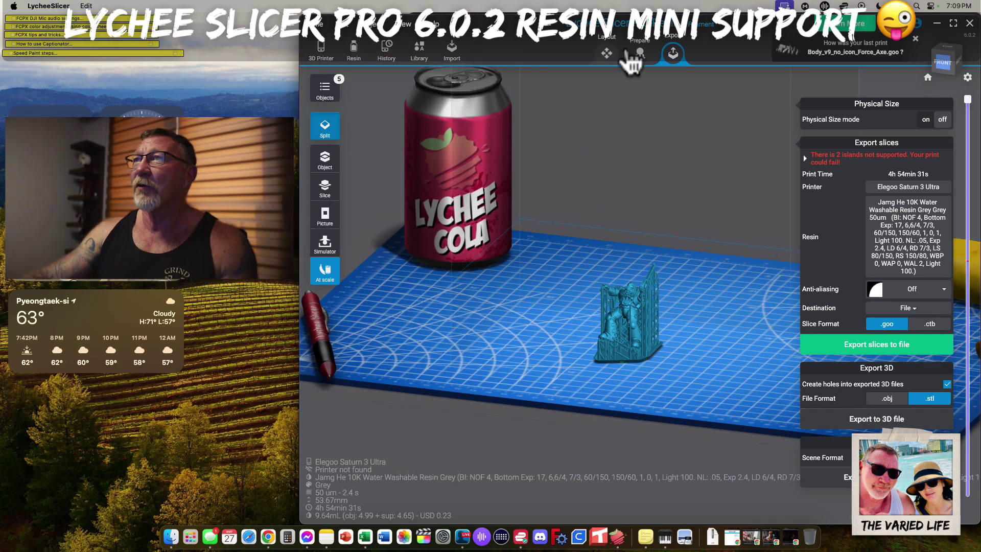
- Return to support preparation and review the support bracing presets, keeping the Default one
{"action": "left_click", "coordinate": [640, 53]}
{"action": "scroll", "coordinate": [671, 332], "scroll_direction": "up", "scroll_amount": 5}
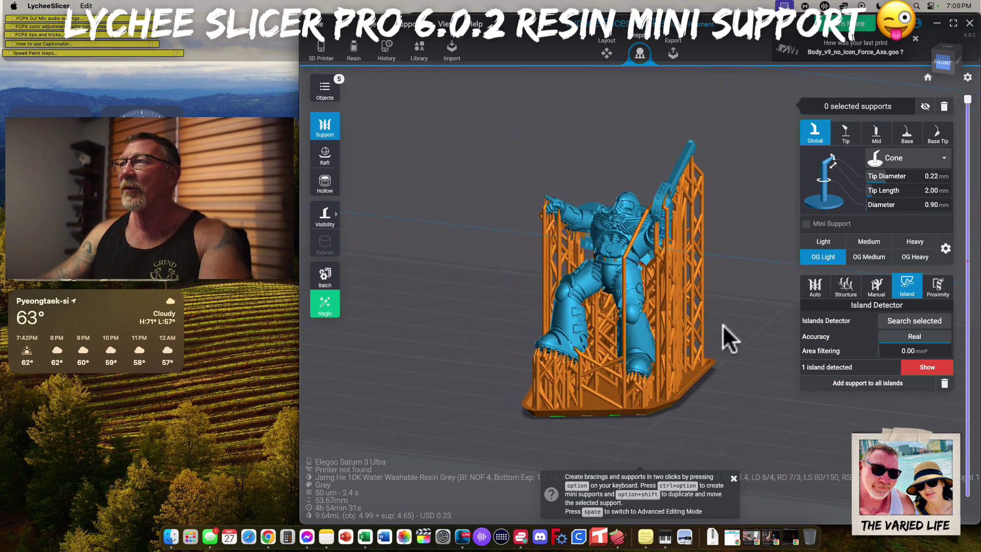
{"action": "left_click", "coordinate": [845, 287]}
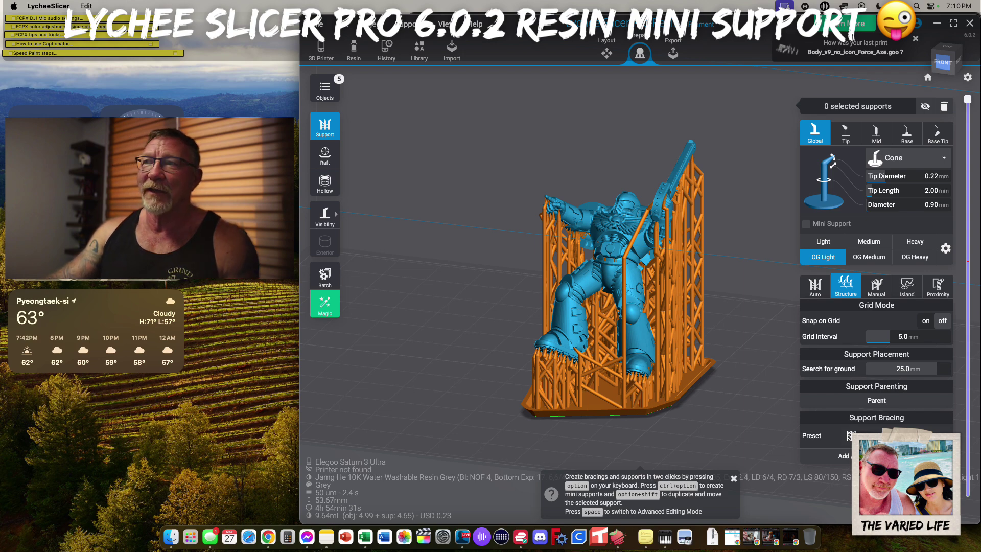
{"action": "left_click", "coordinate": [942, 433]}
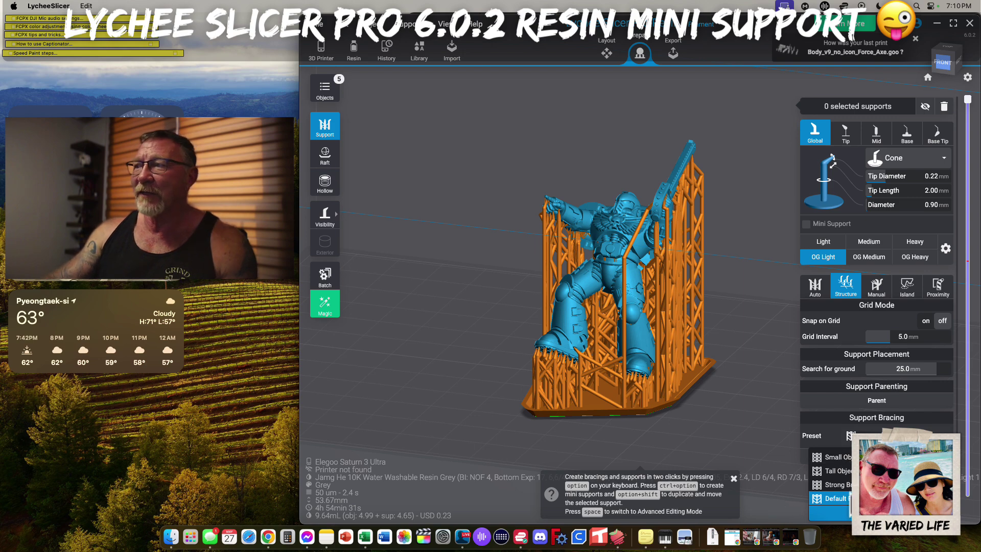
{"action": "left_click", "coordinate": [846, 503]}
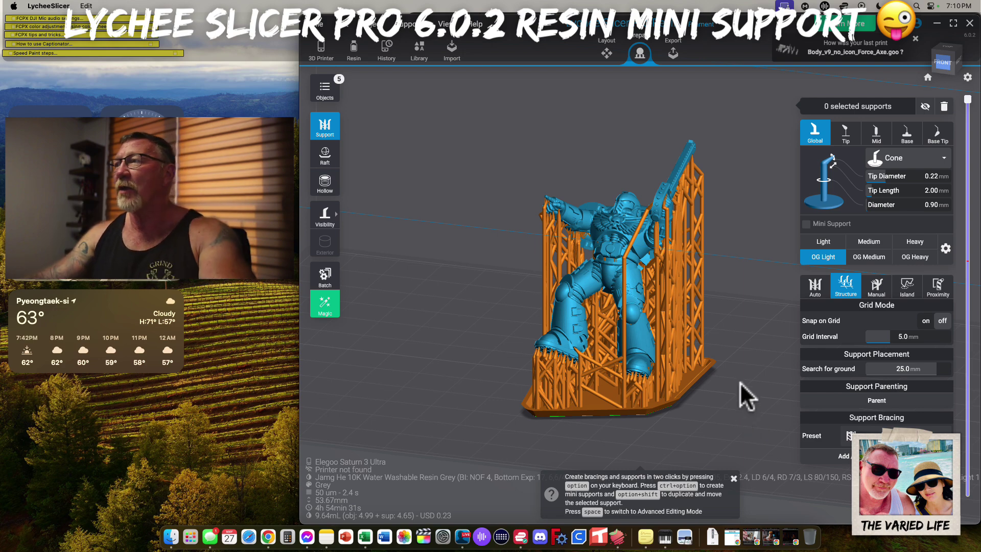
- Create a custom support bracing preset named Test and view its bracing on the figure
{"action": "left_click_drag", "start_coordinate": [734, 388], "coordinate": [703, 408]}
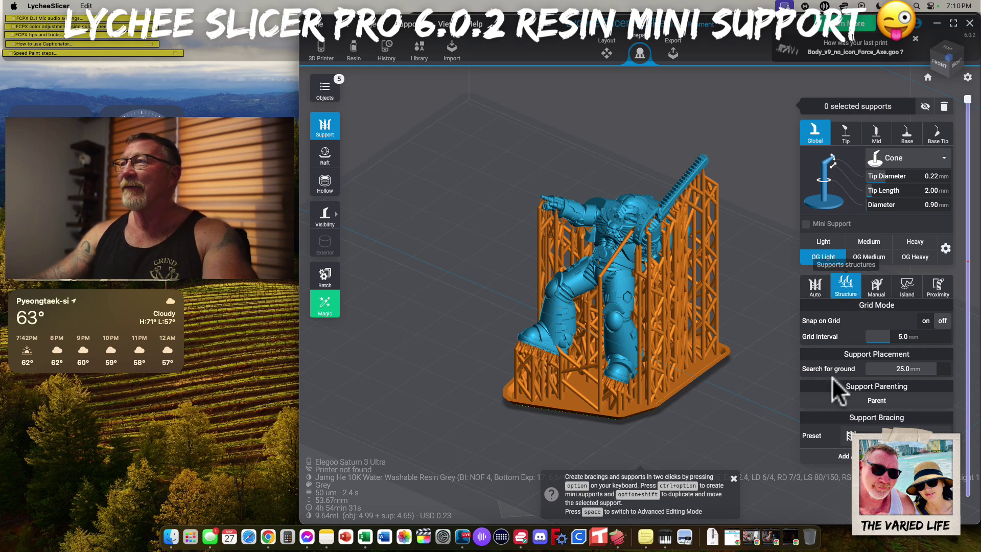
{"action": "left_click", "coordinate": [944, 436]}
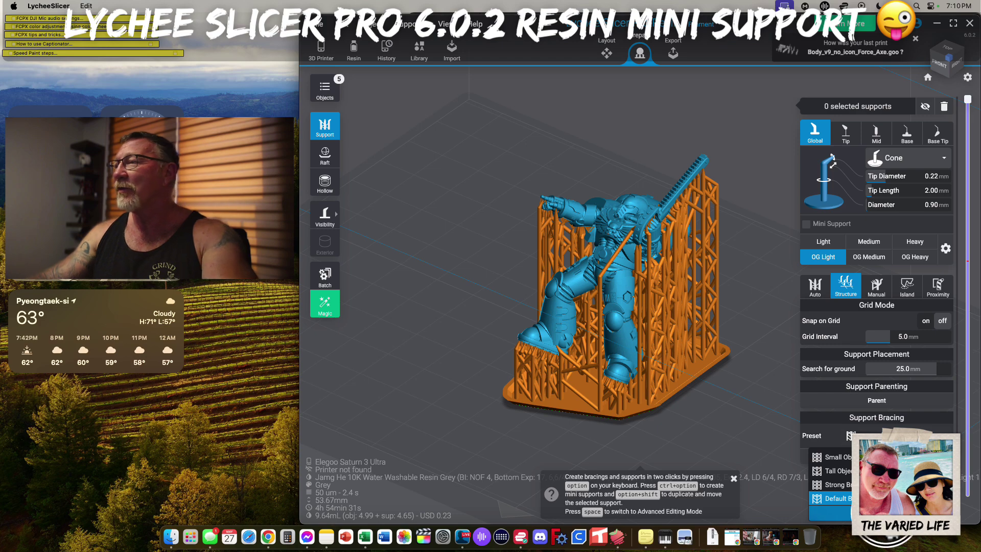
{"action": "left_click", "coordinate": [881, 513]}
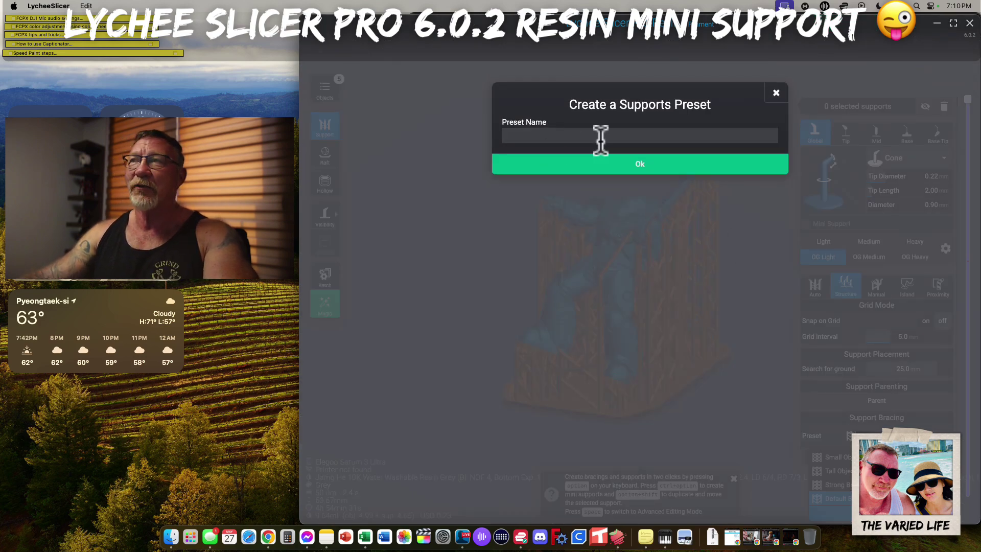
{"action": "left_click", "coordinate": [631, 166]}
{"action": "right_click_drag", "start_coordinate": [747, 249], "coordinate": [628, 291]}
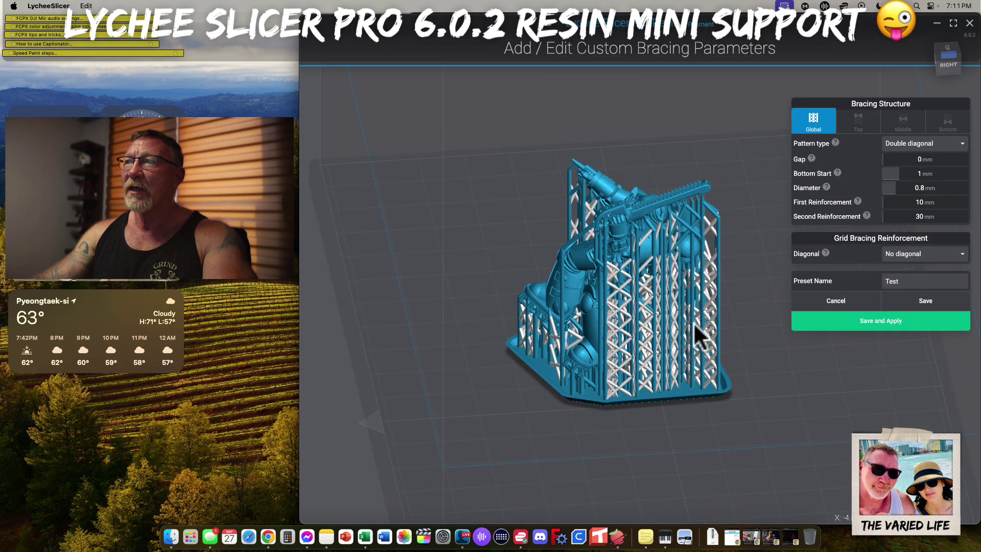
- Compare the Mix and Simple diagonal patterns on the figure's bracing, ending on Double diagonal
{"action": "left_click", "coordinate": [950, 144]}
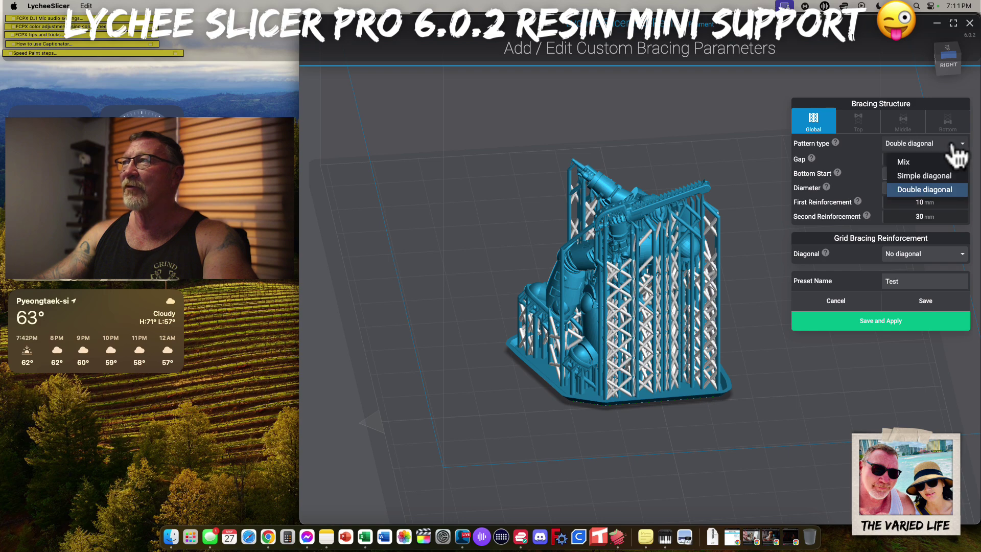
{"action": "left_click", "coordinate": [909, 160]}
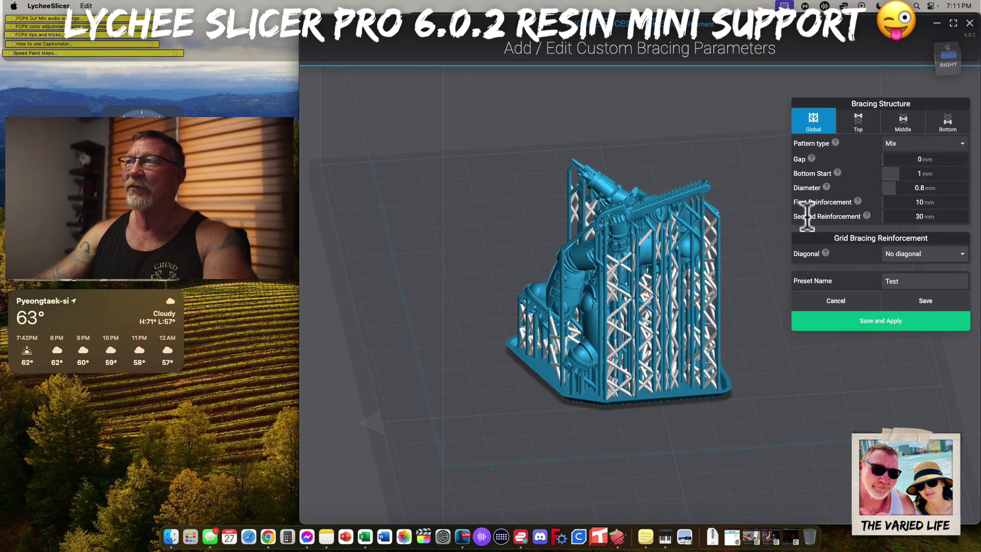
{"action": "left_click", "coordinate": [961, 146]}
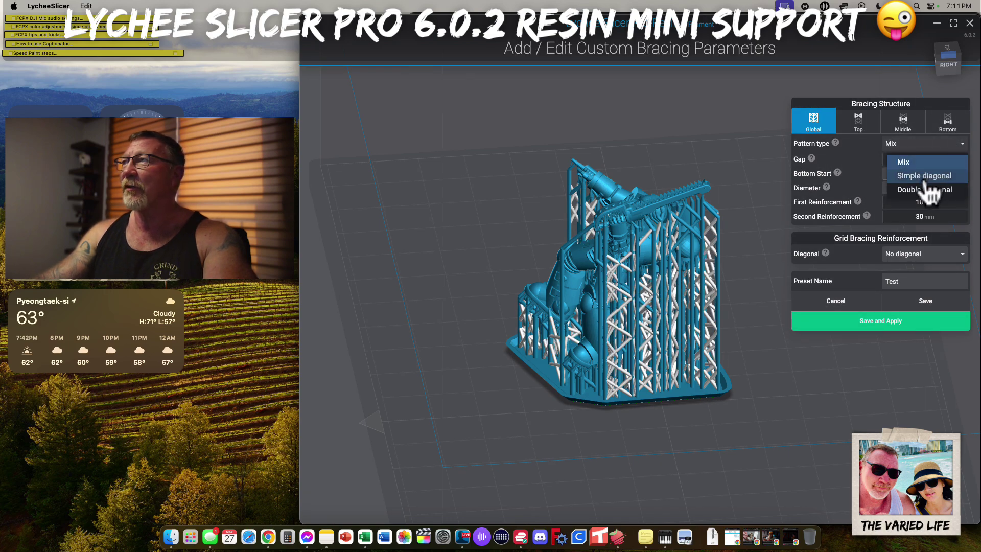
{"action": "left_click", "coordinate": [922, 175]}
{"action": "left_click", "coordinate": [960, 147]}
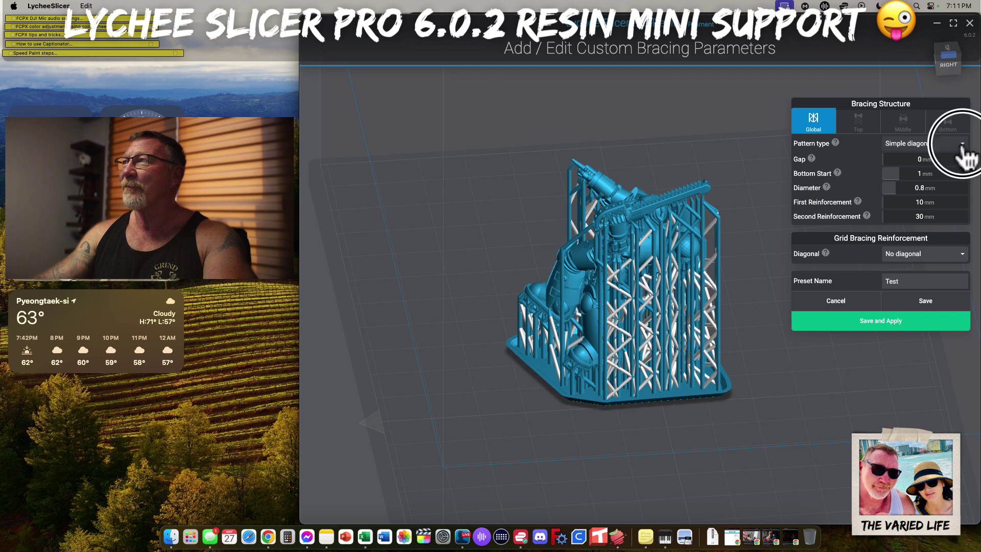
{"action": "left_click", "coordinate": [922, 190]}
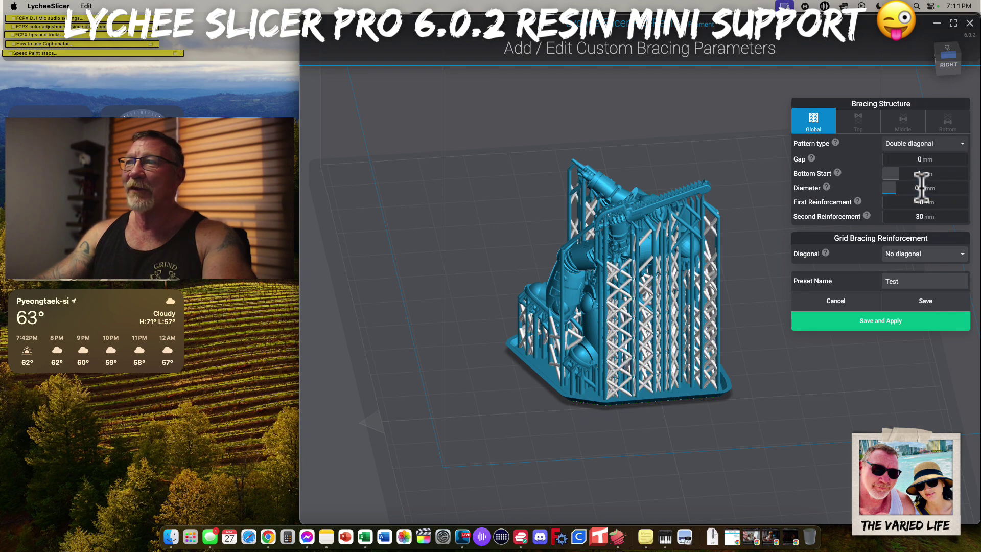
{"action": "left_click", "coordinate": [959, 145]}
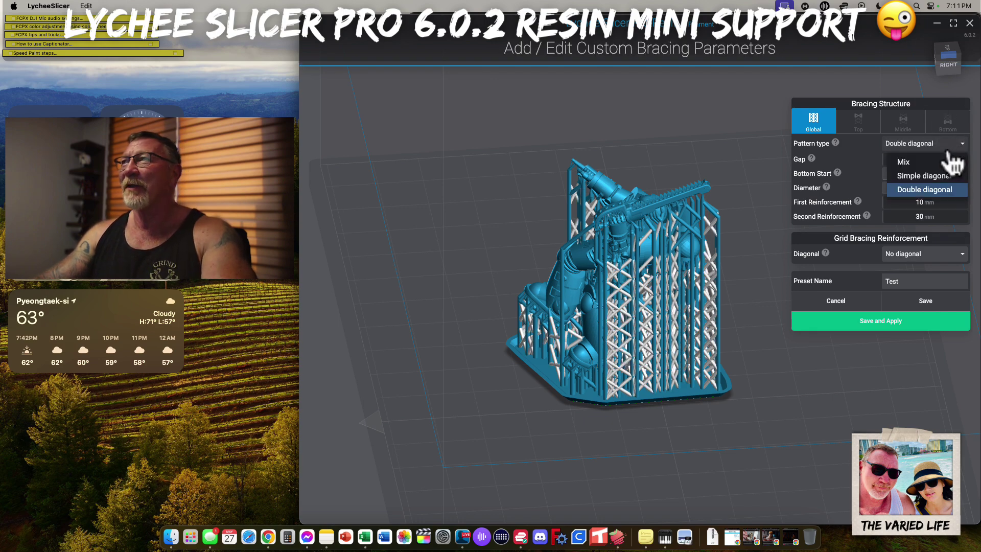
{"action": "left_click", "coordinate": [848, 150]}
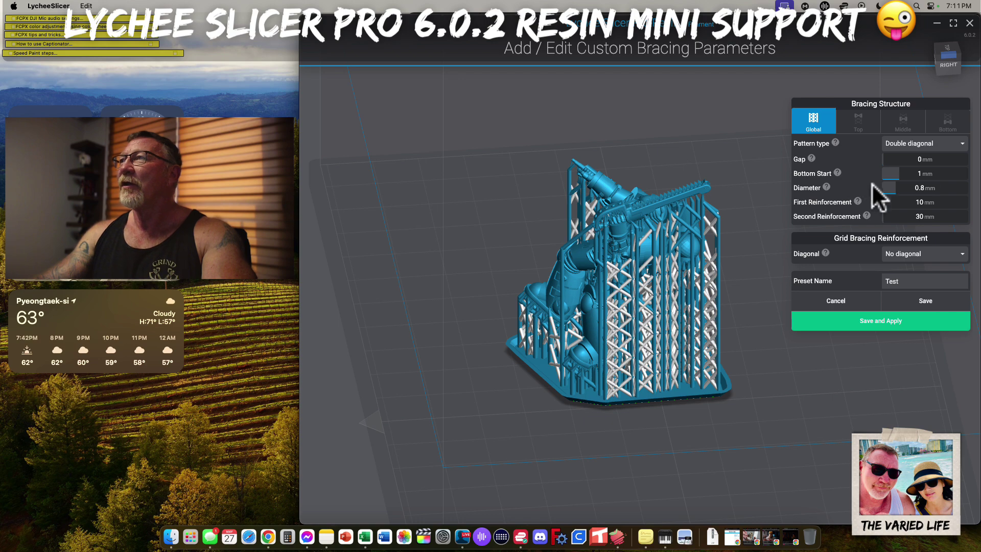
- Set the Test preset's bottom start to 2 mm, keep the diameter at 0.8 mm after trying 1.4 mm, and save and apply the preset
{"action": "left_click_drag", "start_coordinate": [899, 176], "coordinate": [695, 365]}
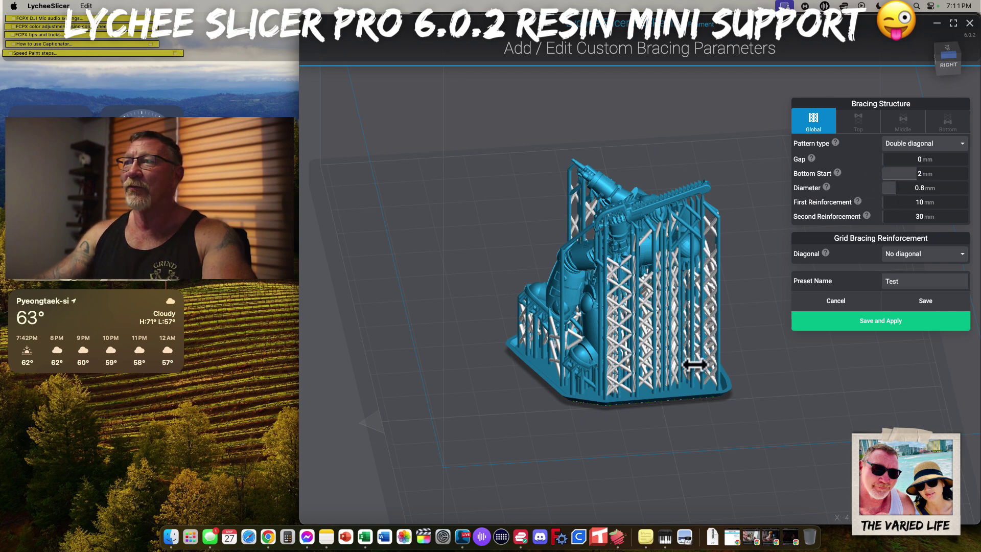
{"action": "scroll", "coordinate": [630, 392], "scroll_direction": "up", "scroll_amount": 5}
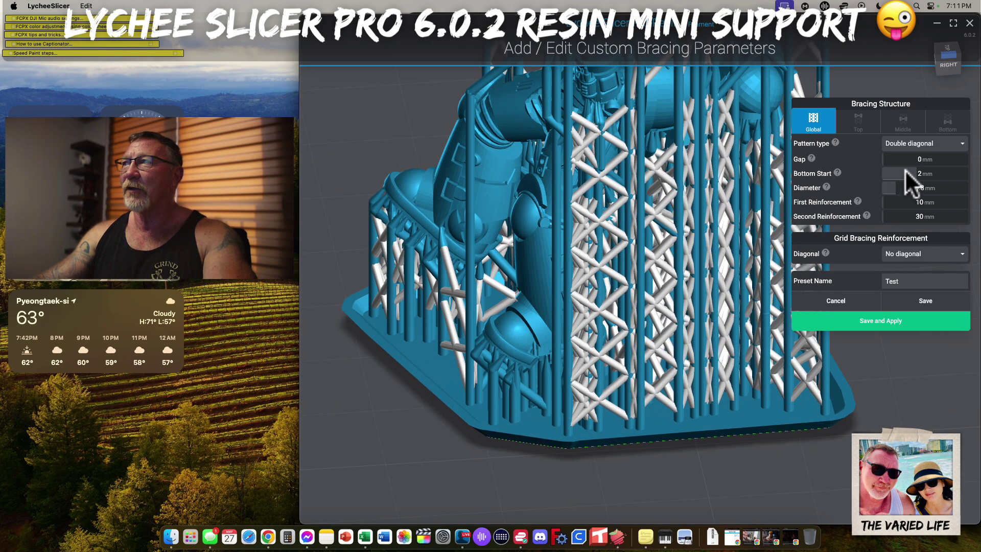
{"action": "left_click_drag", "start_coordinate": [895, 190], "coordinate": [905, 188]}
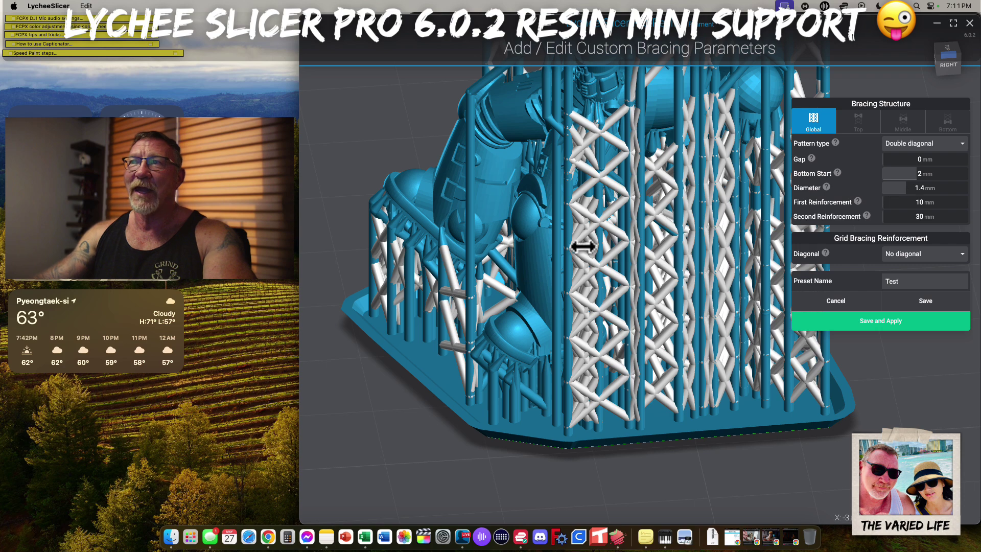
{"action": "left_click_drag", "start_coordinate": [907, 190], "coordinate": [896, 189]}
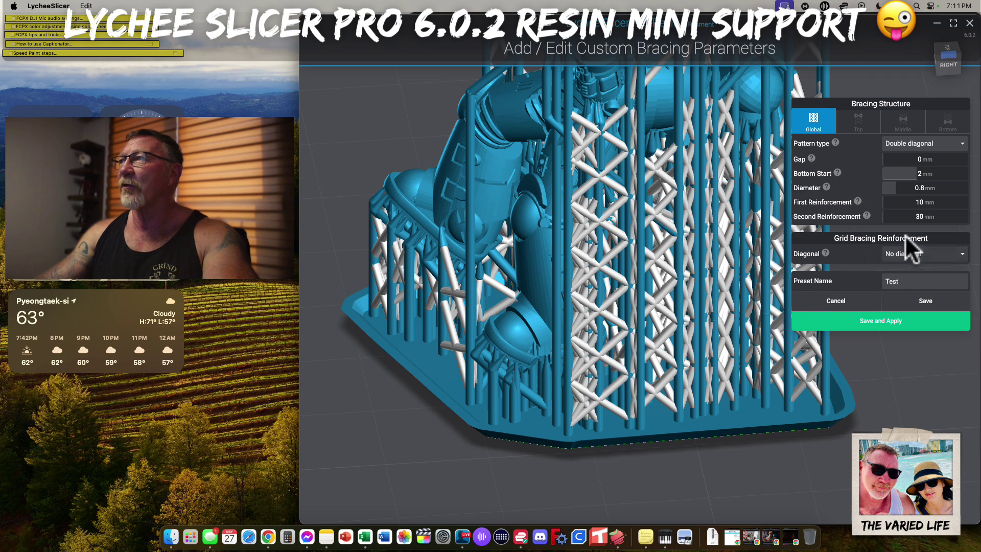
{"action": "mouse_move", "coordinate": [858, 204]}
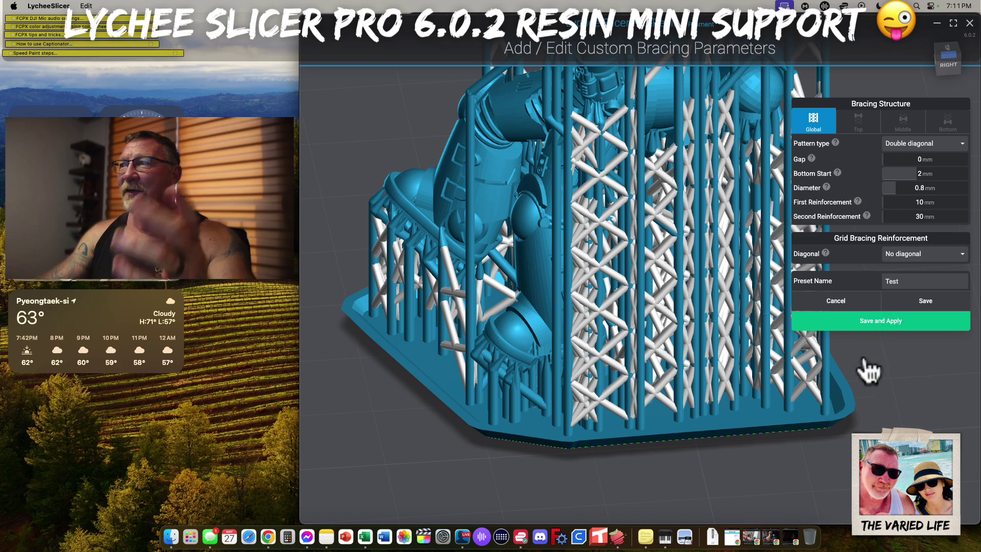
{"action": "left_click", "coordinate": [843, 316]}
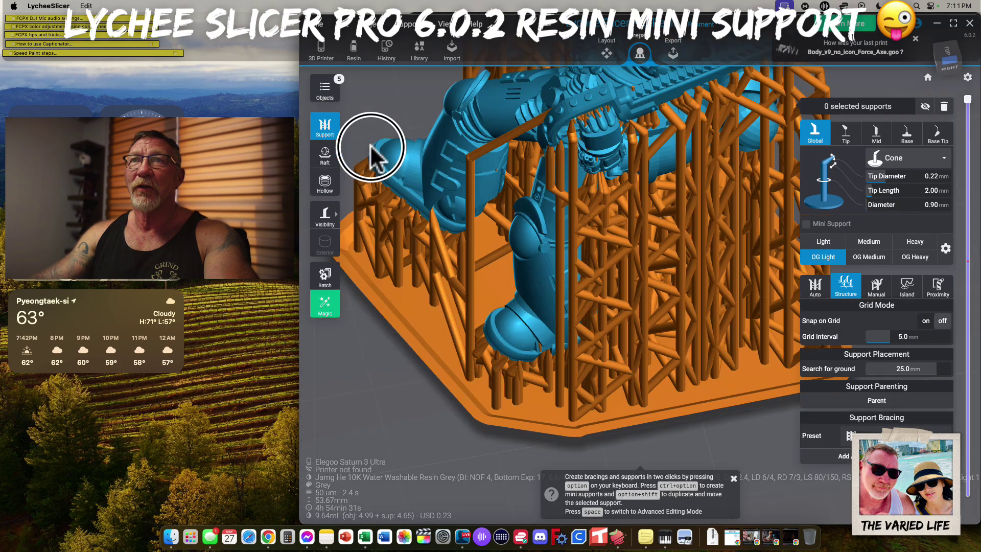
{"action": "left_click_drag", "start_coordinate": [370, 148], "coordinate": [460, 147]}
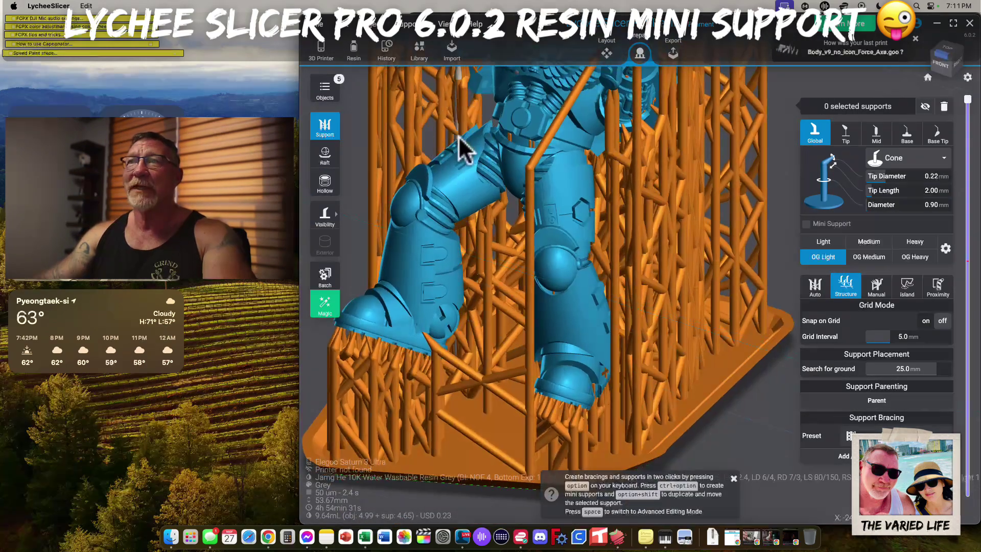
{"action": "scroll", "coordinate": [475, 153], "scroll_direction": "down", "scroll_amount": 2}
{"action": "scroll", "coordinate": [478, 158], "scroll_direction": "down", "scroll_amount": 10}
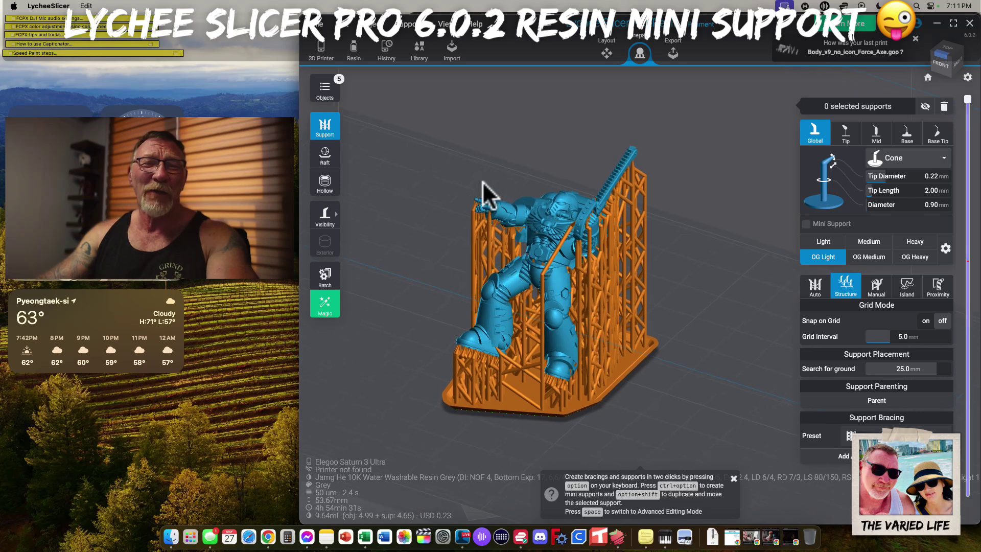
{"action": "mouse_move", "coordinate": [414, 188]}
{"action": "left_mouse_down"}
{"action": "mouse_move", "coordinate": [385, 187]}
{"action": "mouse_move", "coordinate": [397, 191]}
{"action": "left_mouse_up"}
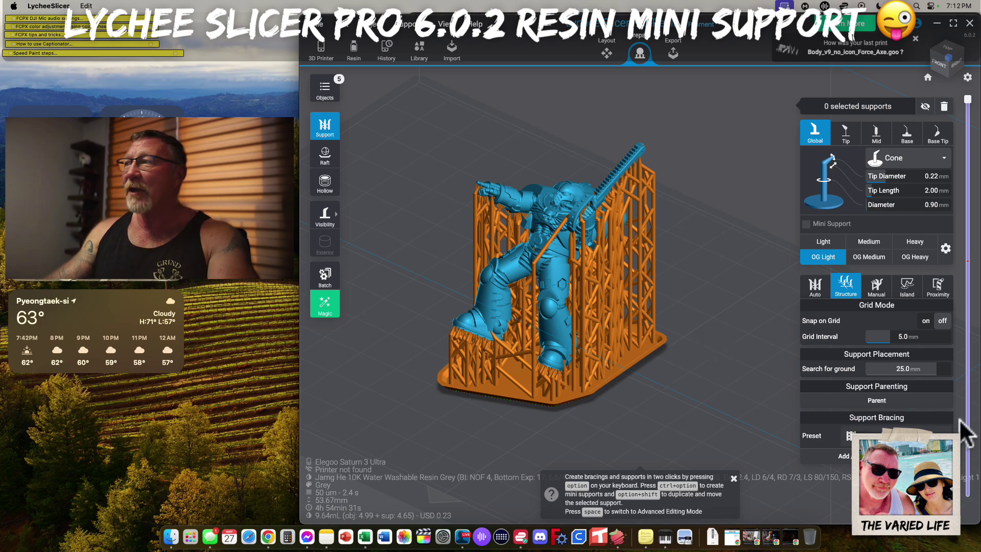
{"action": "left_click", "coordinate": [900, 436]}
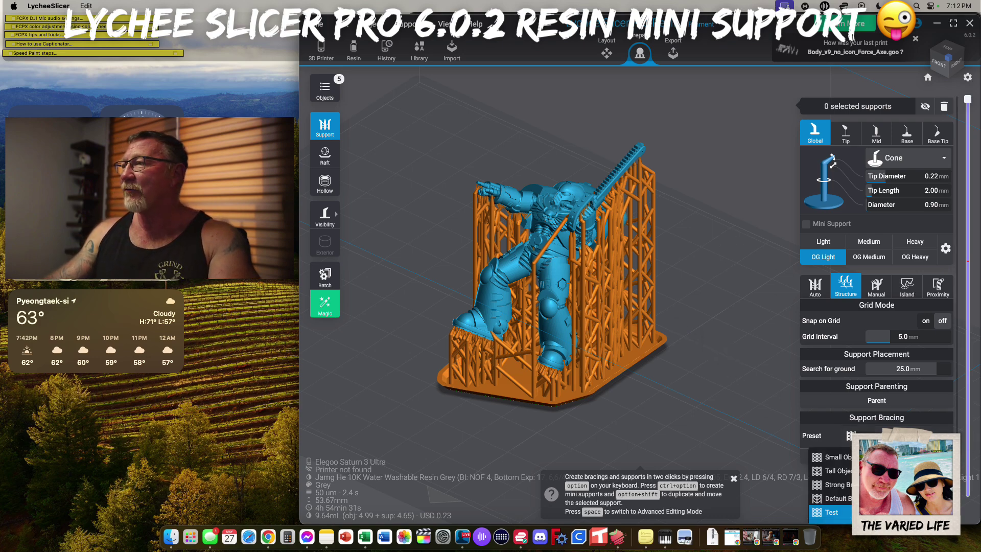
{"action": "left_click", "coordinate": [843, 511]}
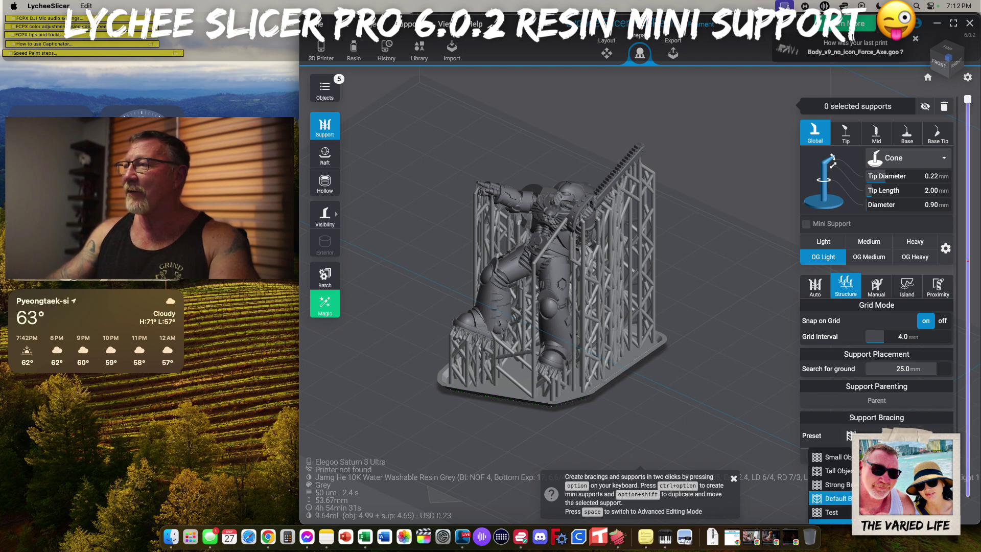
{"action": "left_click", "coordinate": [940, 512]}
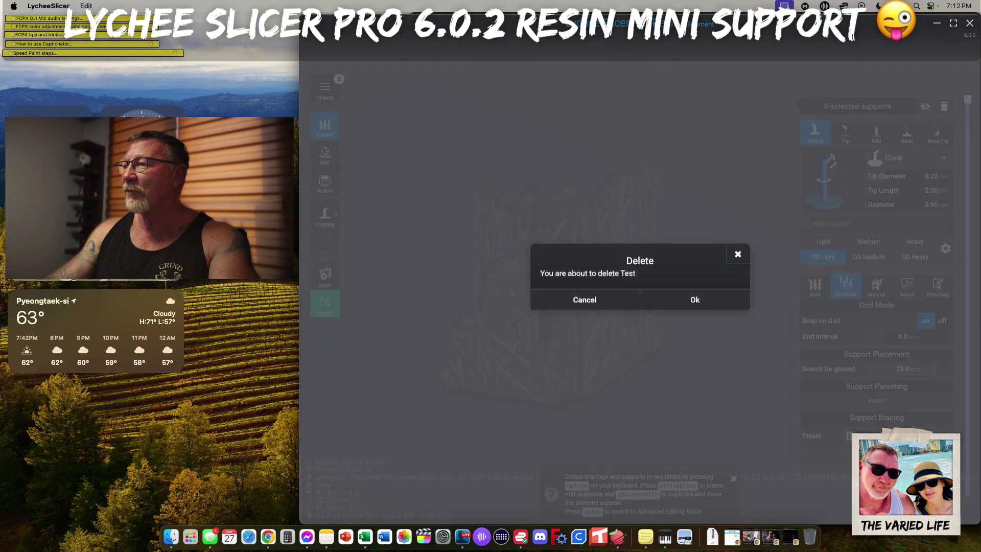
{"action": "left_click", "coordinate": [585, 300]}
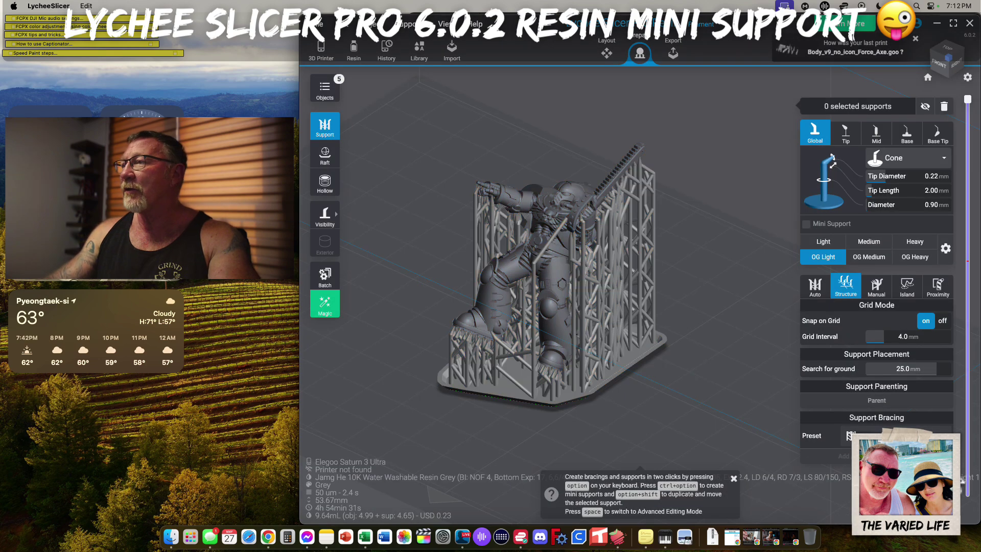
- Delete the custom bracing preset named Test and switch the support bracing back to the Default preset
{"action": "left_click", "coordinate": [944, 437]}
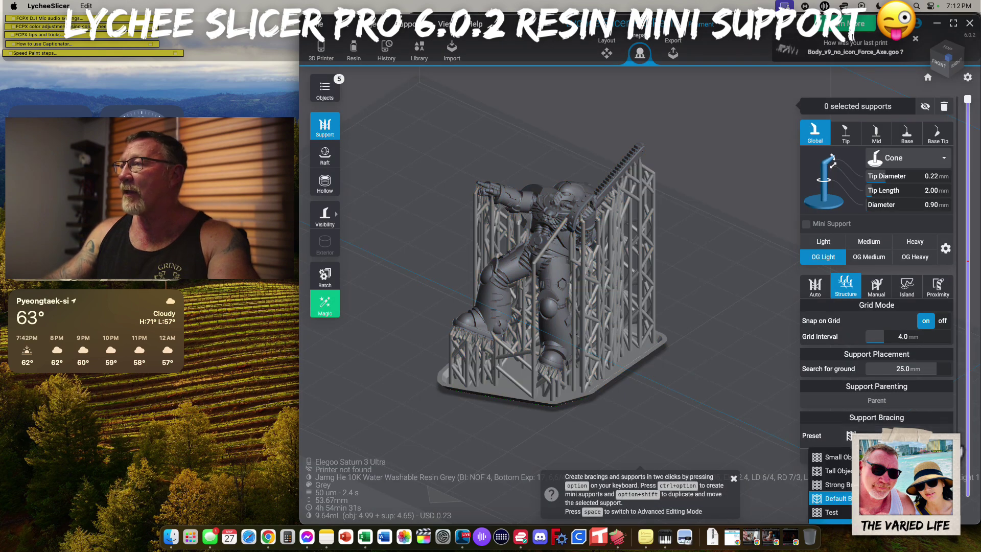
{"action": "left_click", "coordinate": [849, 510]}
{"action": "left_click", "coordinate": [943, 435]}
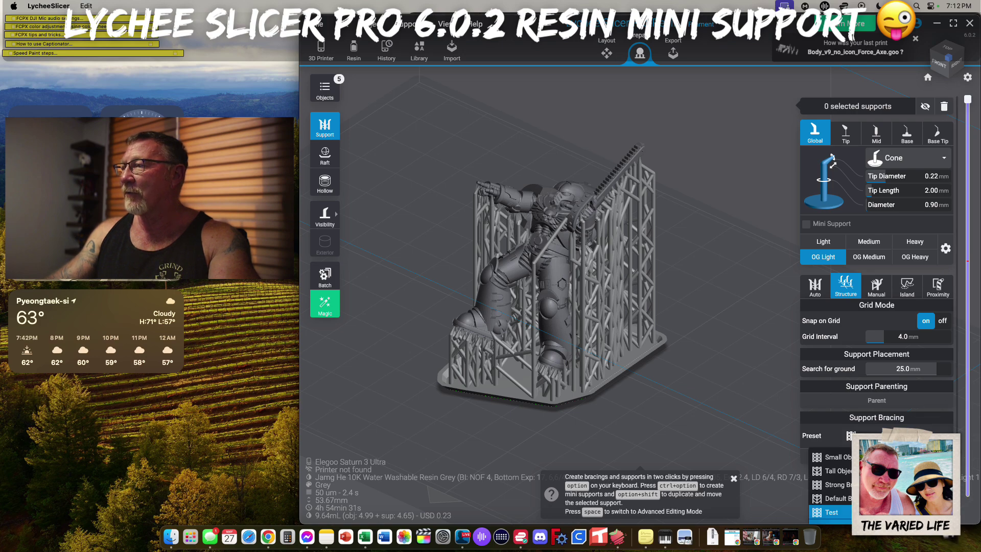
{"action": "left_click", "coordinate": [942, 511]}
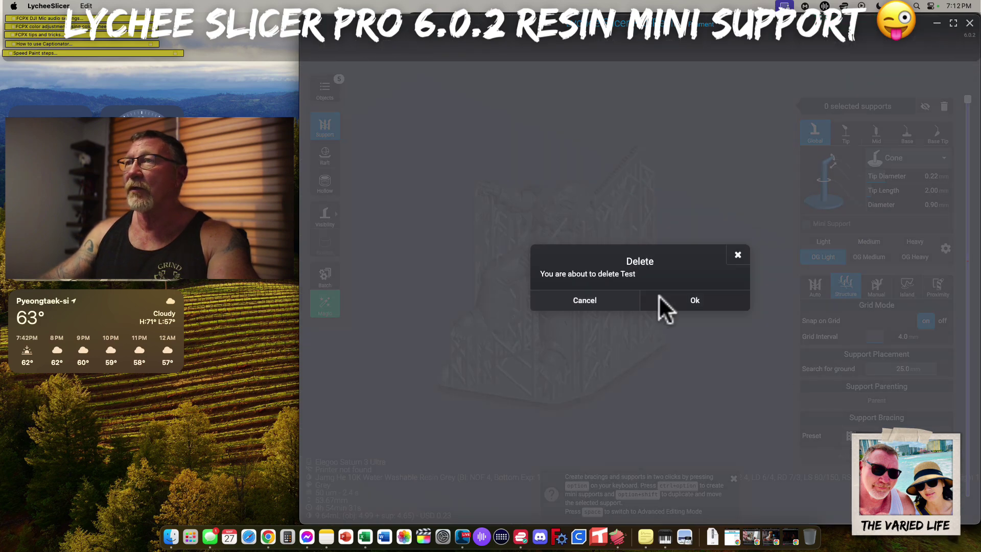
{"action": "left_click", "coordinate": [680, 293]}
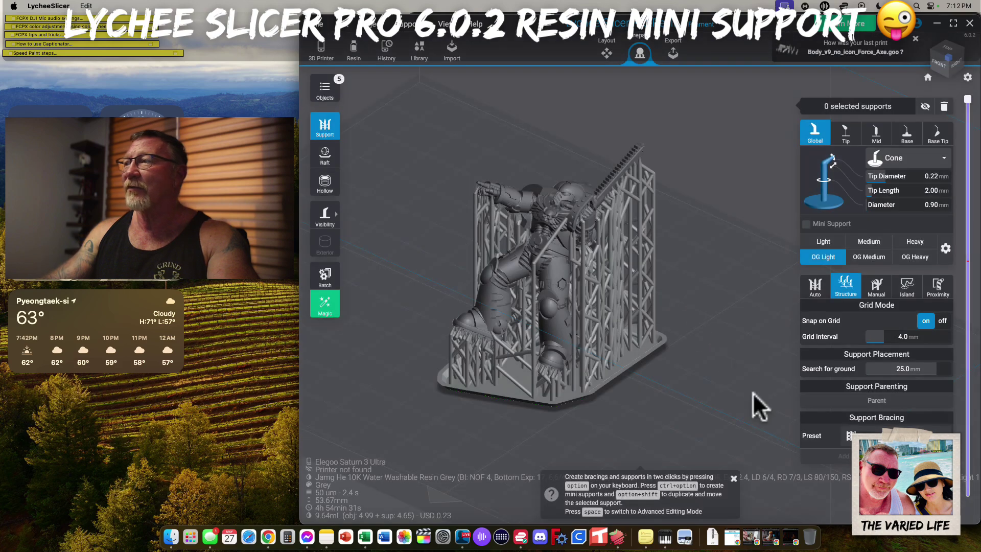
{"action": "left_click", "coordinate": [943, 436]}
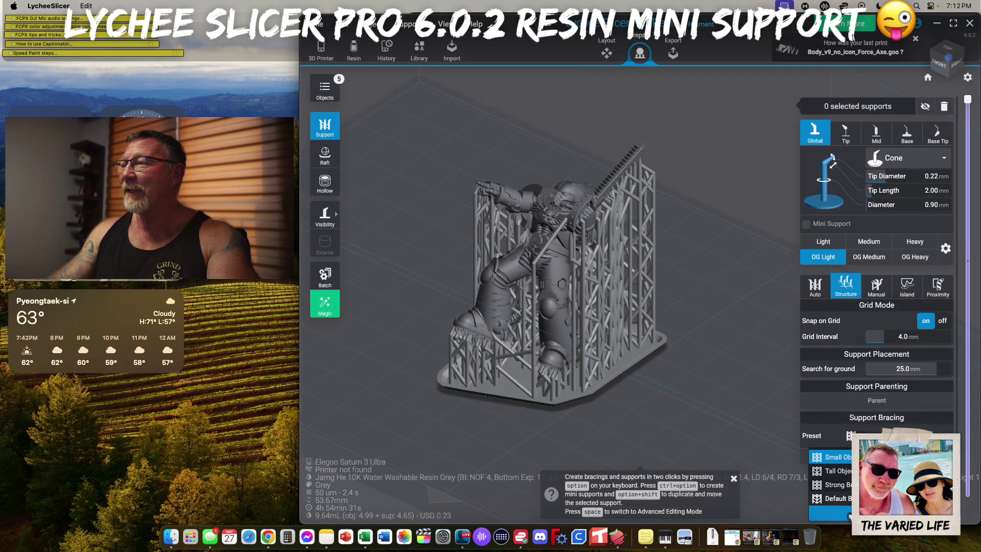
{"action": "left_click", "coordinate": [850, 501]}
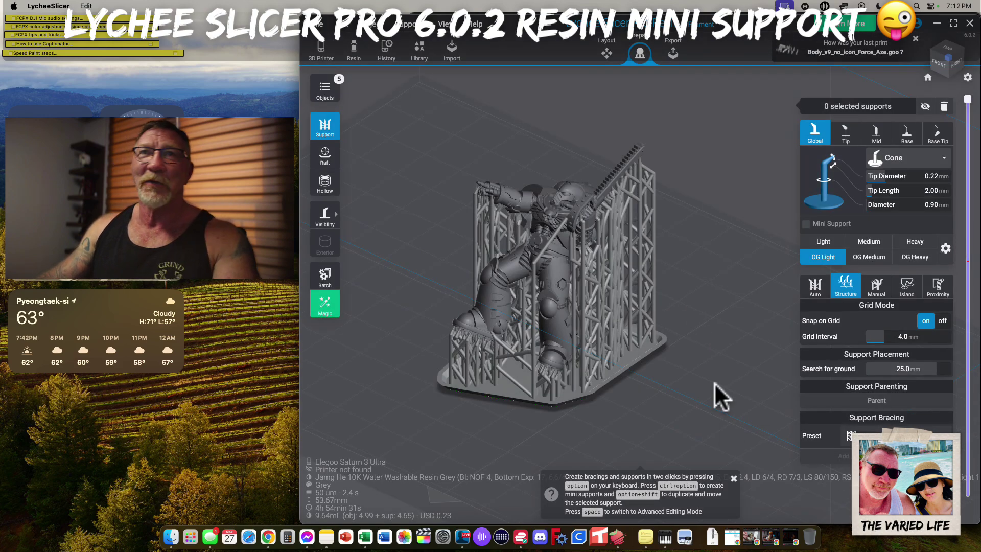
- Select all supports on the space marine figure and delete them, leaving only the raft beneath it
{"action": "left_click", "coordinate": [571, 200]}
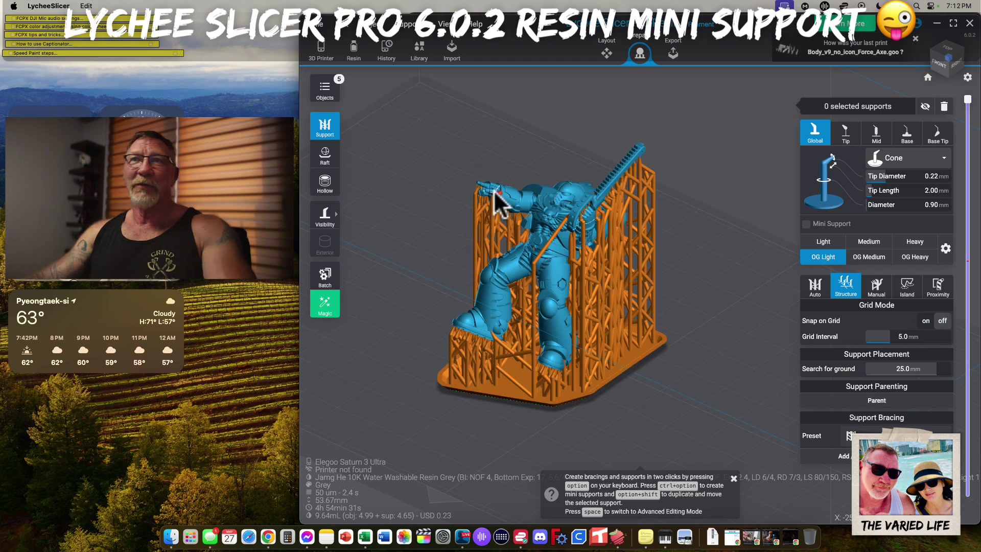
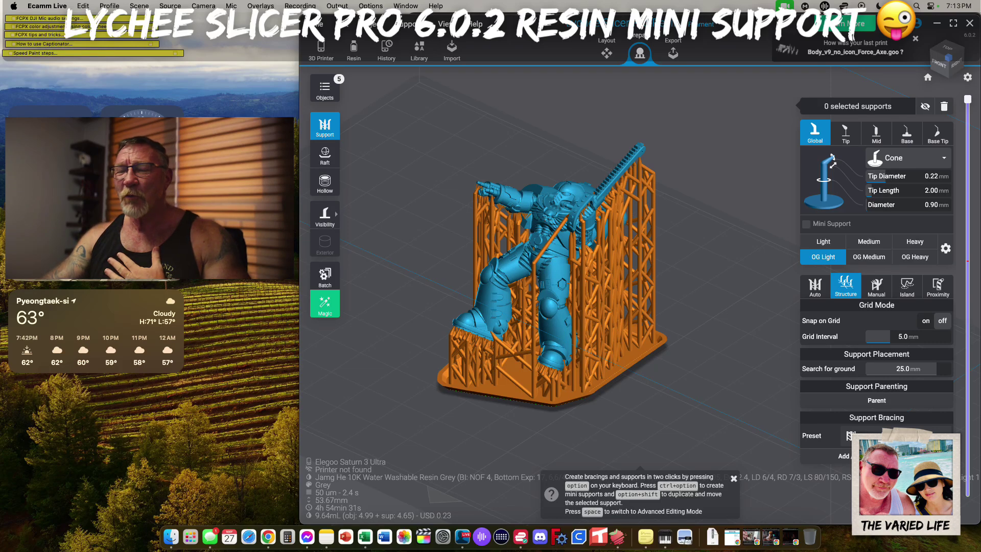
{"action": "left_click", "coordinate": [477, 123]}
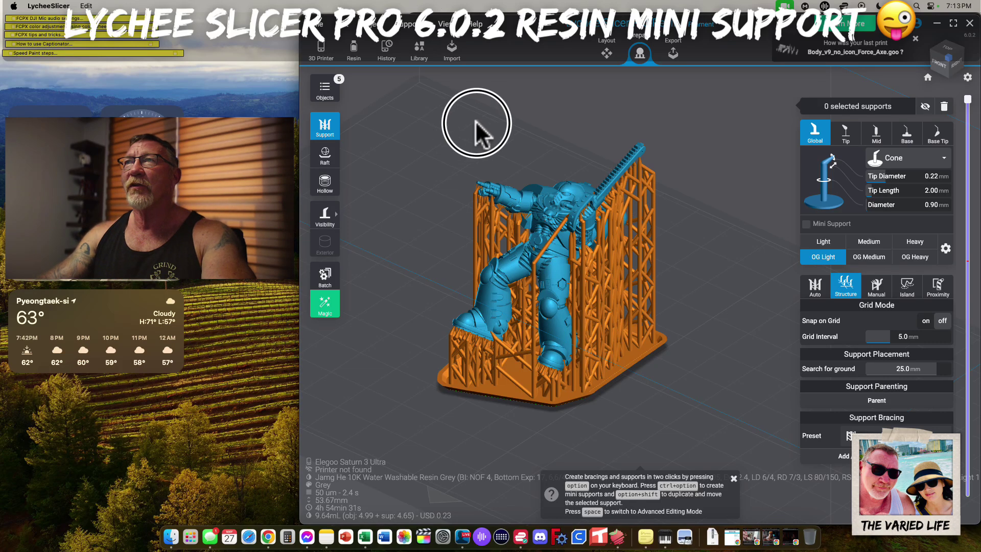
{"action": "middle_click_drag", "start_coordinate": [464, 143], "coordinate": [495, 158]}
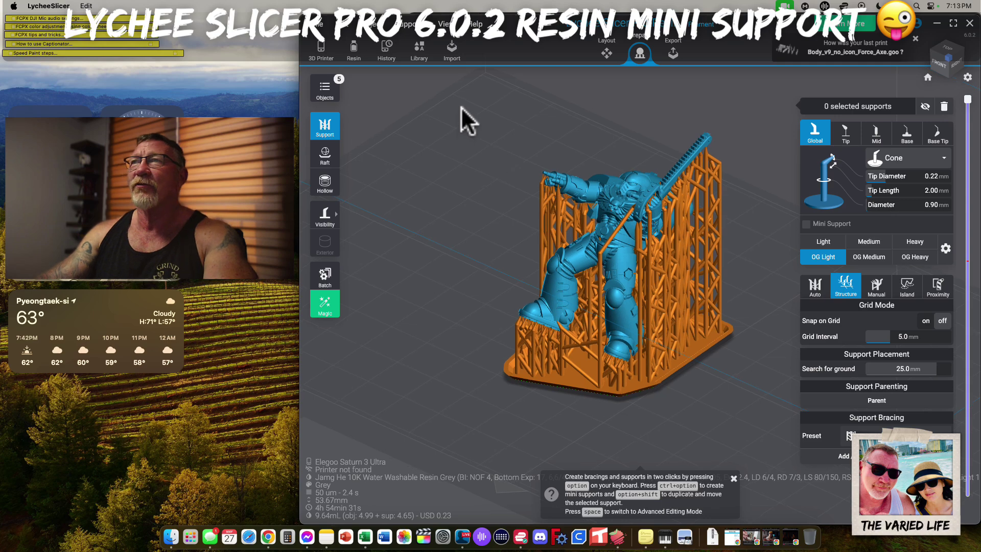
{"action": "left_click_drag", "start_coordinate": [461, 108], "coordinate": [753, 421]}
{"action": "key", "text": "Delete"}
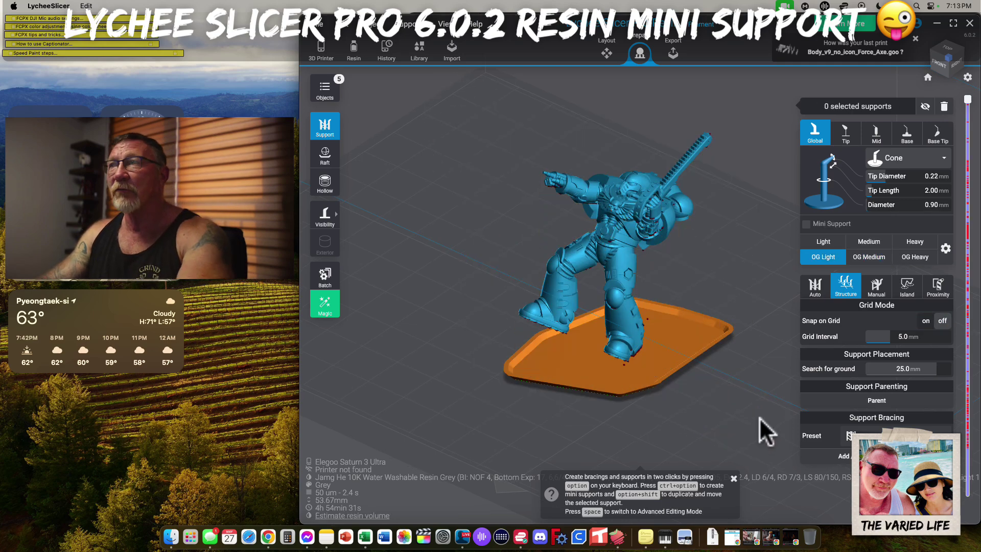
- Generate automatic supports for the figure at High density with auto-bracing, auto-parent and auto-lift on
{"action": "left_click", "coordinate": [815, 286]}
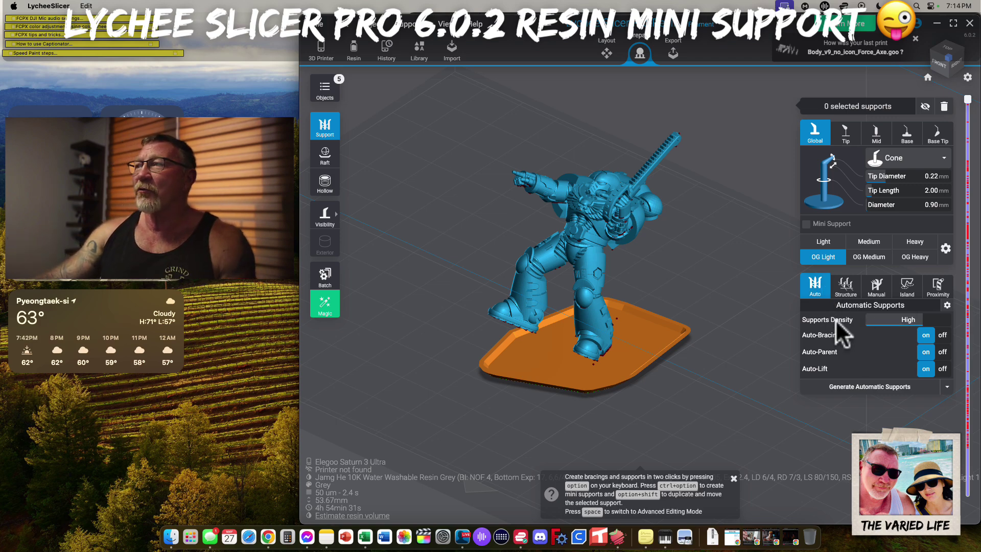
{"action": "mouse_move", "coordinate": [917, 321]}
{"action": "left_mouse_down"}
{"action": "mouse_move", "coordinate": [877, 320]}
{"action": "mouse_move", "coordinate": [948, 320]}
{"action": "mouse_move", "coordinate": [920, 321]}
{"action": "left_mouse_up"}
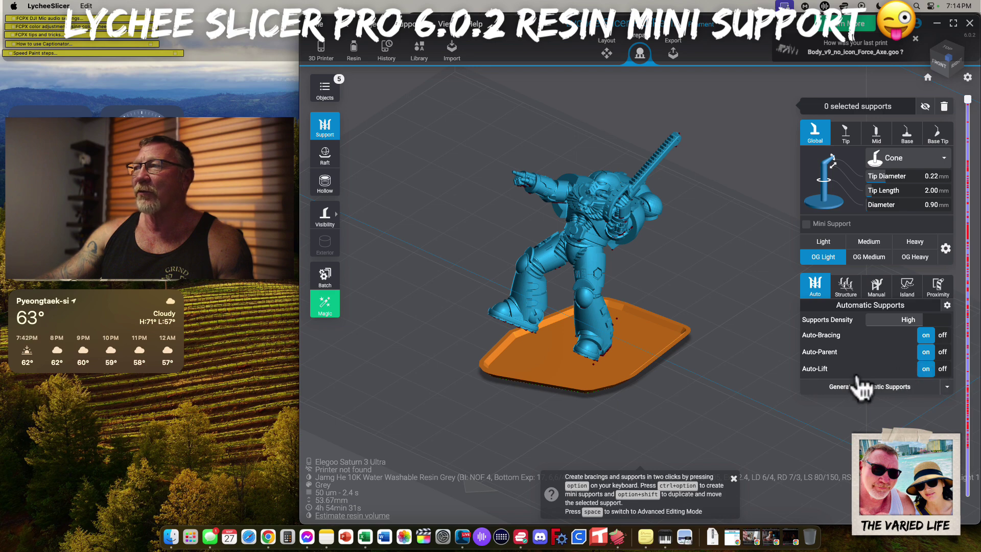
{"action": "left_click", "coordinate": [947, 387]}
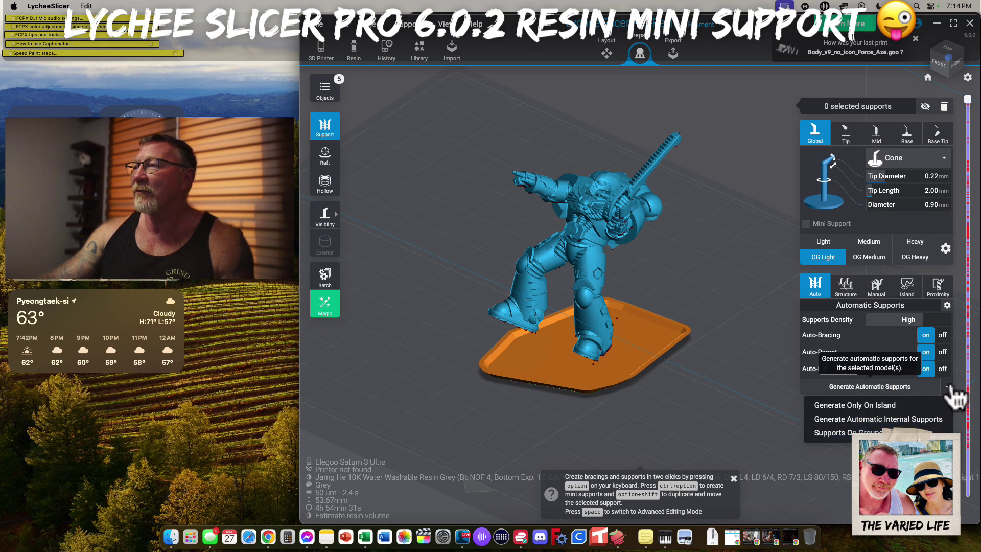
{"action": "left_click", "coordinate": [874, 387]}
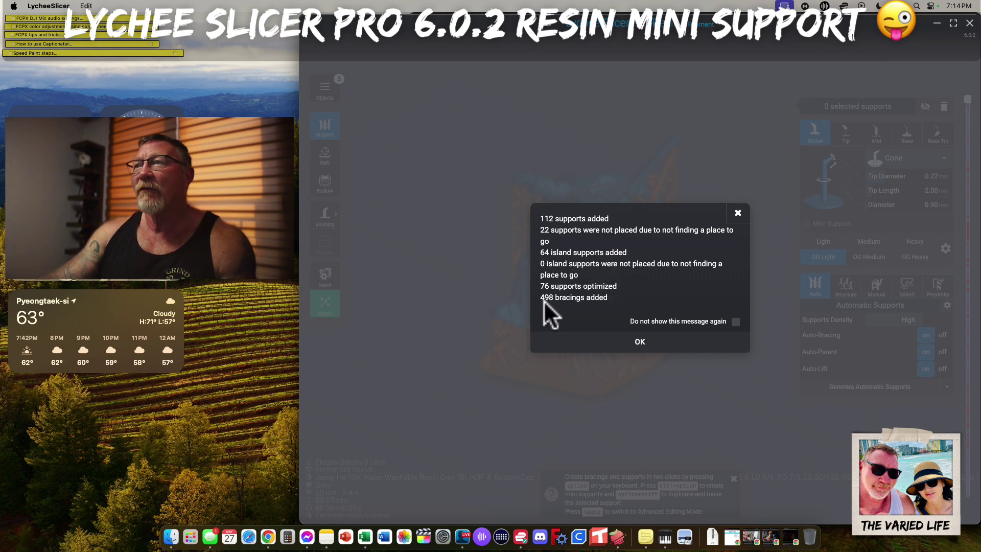
- Dismiss the support report and examine the High-density automatic supports around the boots, legs and underside of the figure
{"action": "left_click", "coordinate": [644, 346]}
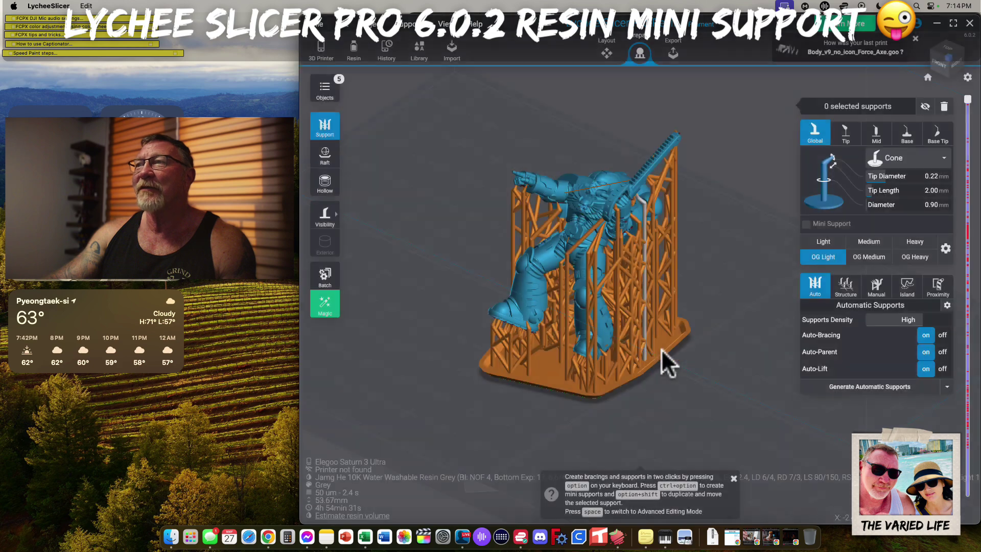
{"action": "left_click_drag", "start_coordinate": [731, 372], "coordinate": [543, 271]}
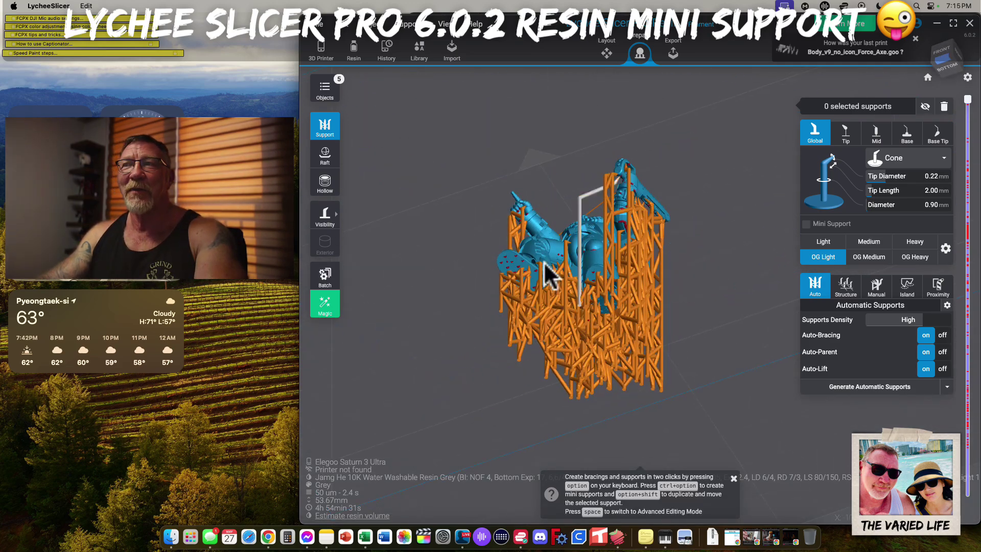
{"action": "scroll", "coordinate": [534, 263], "scroll_direction": "up", "scroll_amount": 8}
{"action": "left_click_drag", "start_coordinate": [518, 184], "coordinate": [580, 207]}
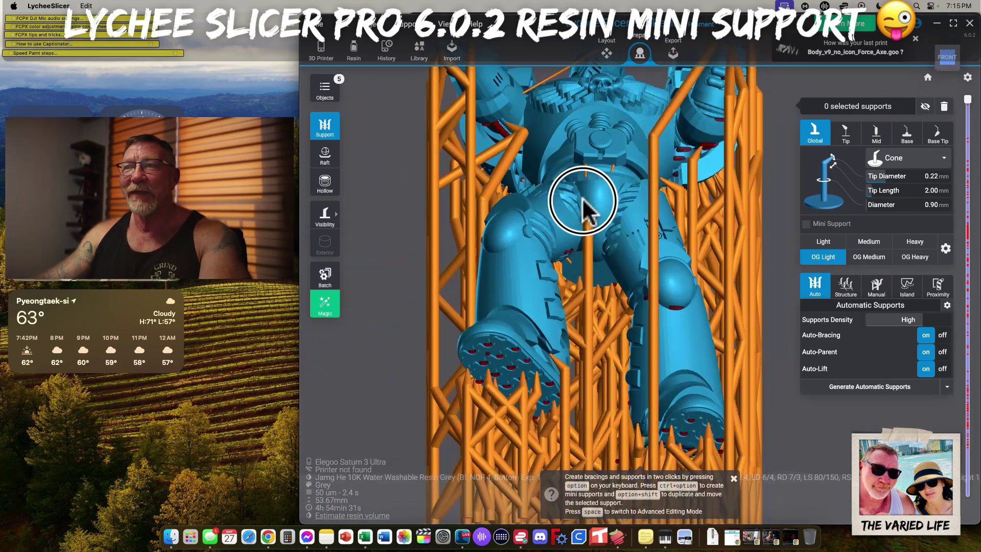
{"action": "left_click_drag", "start_coordinate": [468, 388], "coordinate": [578, 225]}
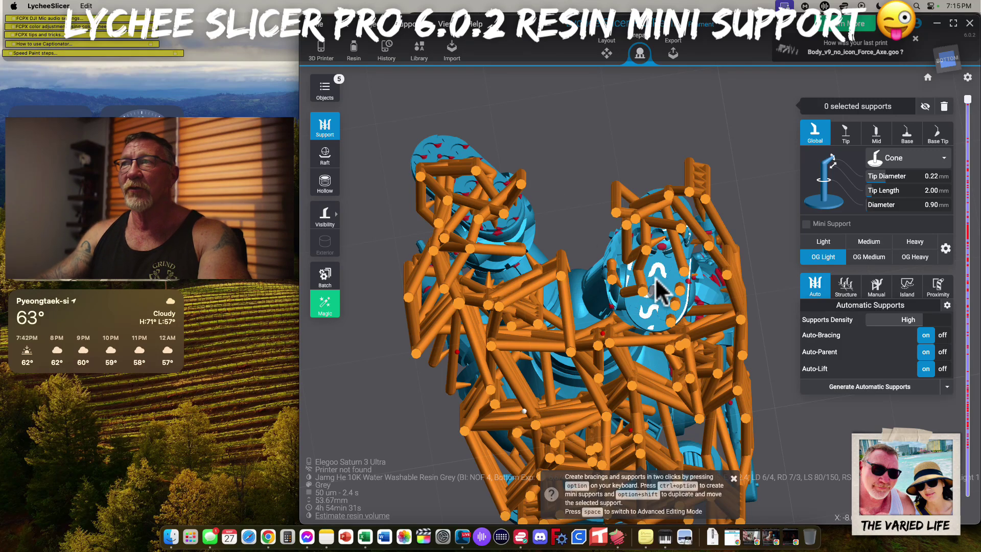
{"action": "left_click_drag", "start_coordinate": [657, 284], "coordinate": [613, 265]}
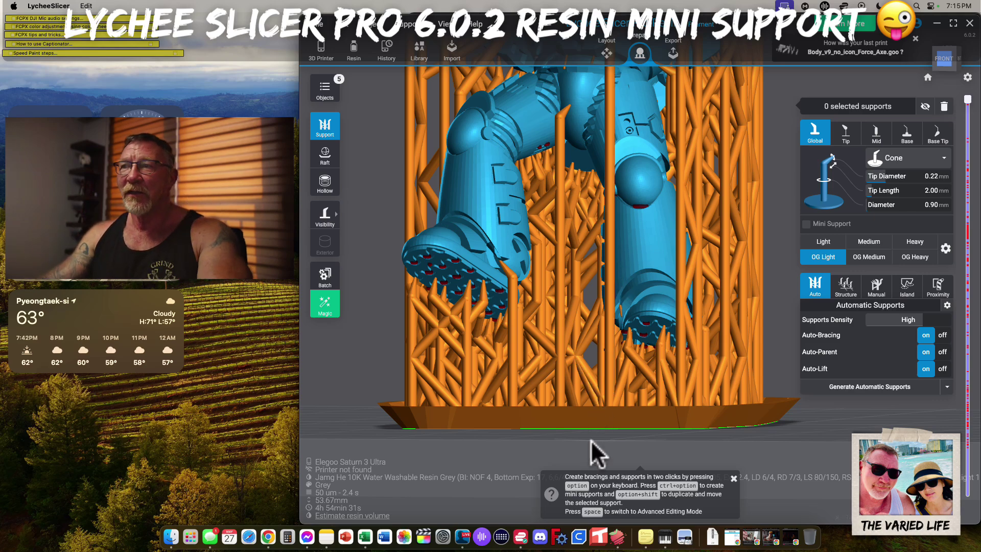
{"action": "left_click_drag", "start_coordinate": [562, 342], "coordinate": [470, 181]}
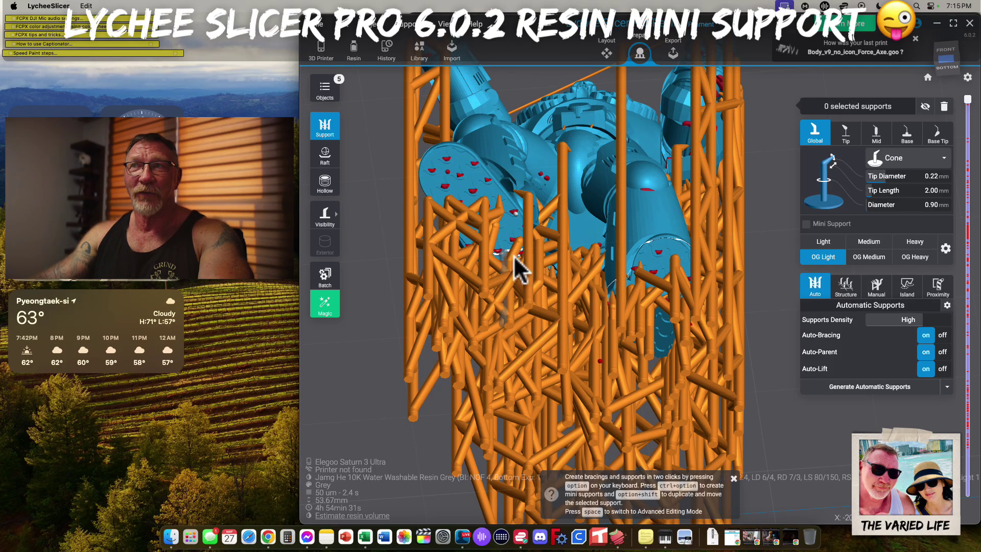
{"action": "left_click_drag", "start_coordinate": [624, 296], "coordinate": [473, 387]}
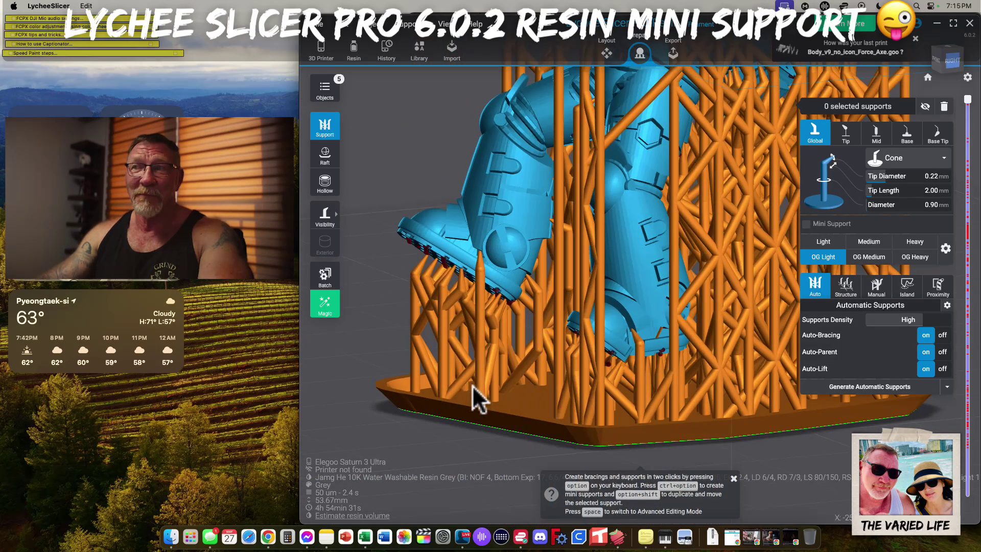
{"action": "left_click_drag", "start_coordinate": [393, 299], "coordinate": [376, 332]}
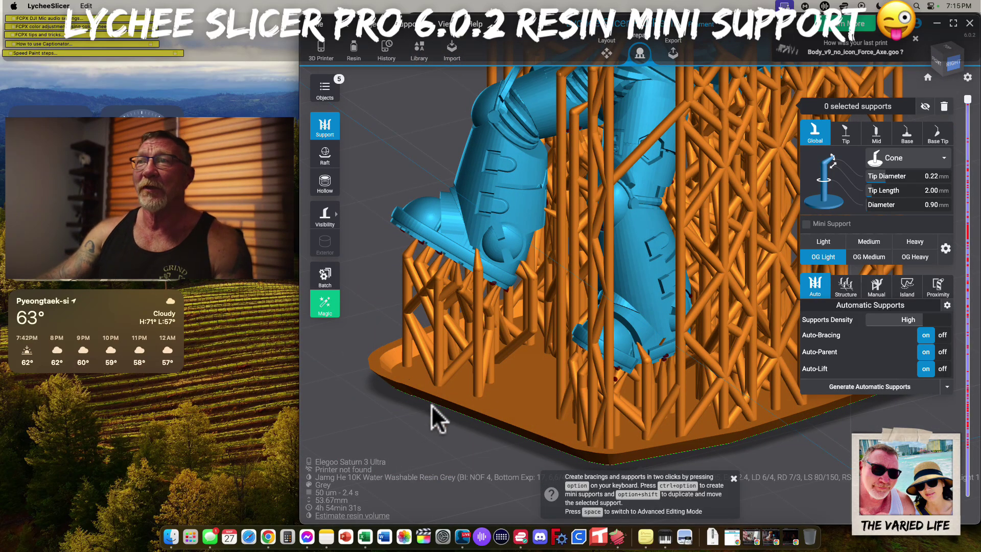
{"action": "scroll", "coordinate": [413, 406], "scroll_direction": "down", "scroll_amount": 5}
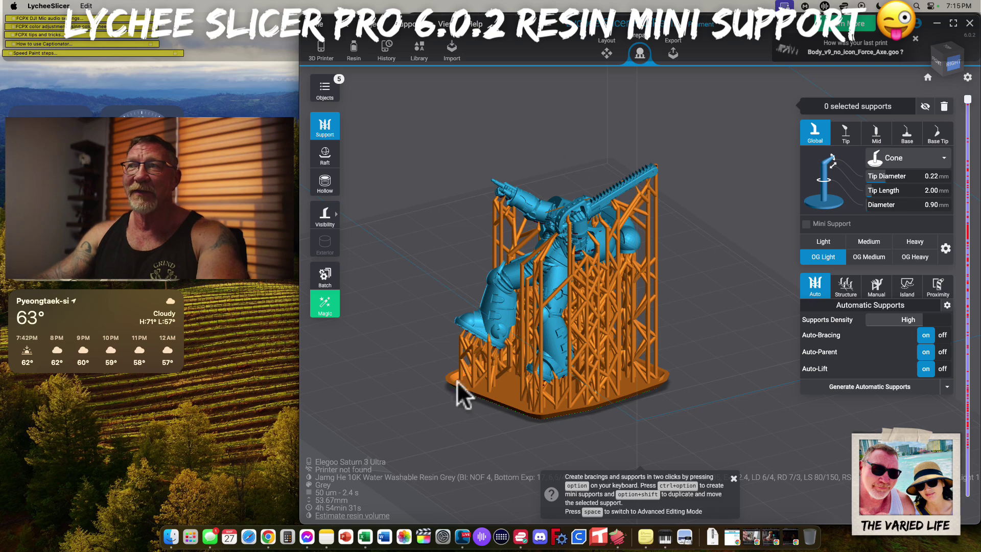
{"action": "mouse_move", "coordinate": [478, 405]}
{"action": "left_mouse_down"}
{"action": "mouse_move", "coordinate": [494, 413]}
{"action": "mouse_move", "coordinate": [471, 410]}
{"action": "left_mouse_up"}
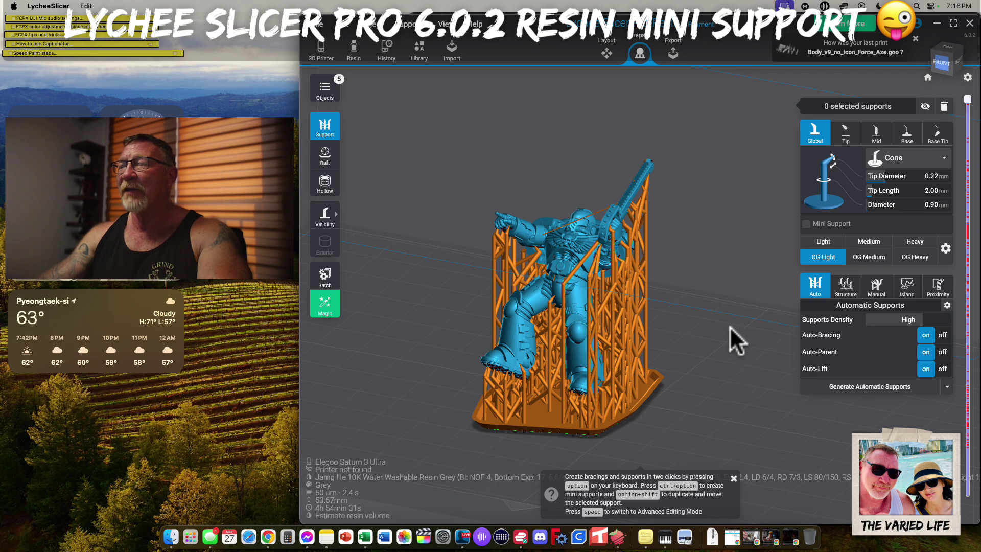
{"action": "left_click_drag", "start_coordinate": [729, 340], "coordinate": [695, 328]}
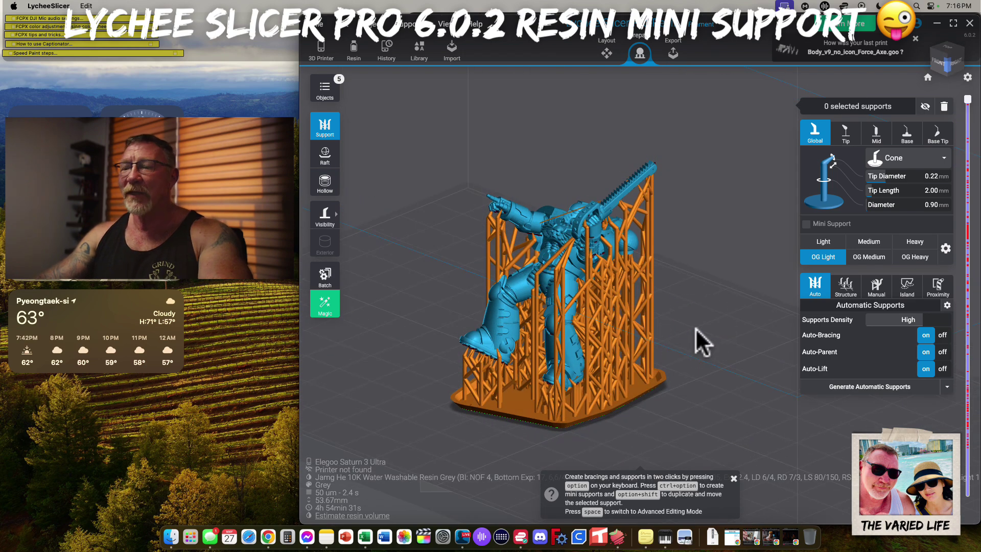
- Undo the last automatic supports and generate them again at Ultra density, accepting the report
{"action": "key", "text": "super+z"}
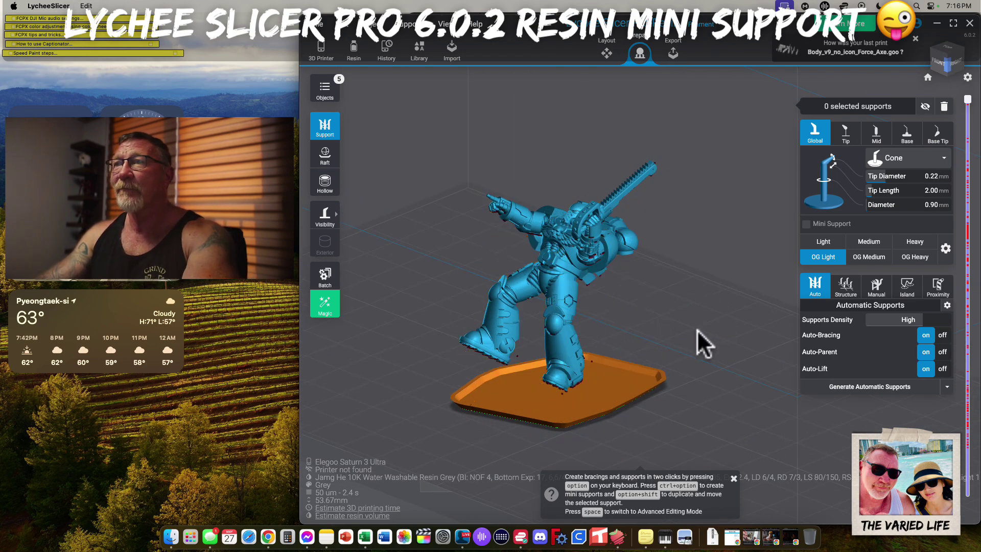
{"action": "mouse_move", "coordinate": [920, 319]}
{"action": "left_mouse_down"}
{"action": "mouse_move", "coordinate": [942, 322]}
{"action": "mouse_move", "coordinate": [916, 320]}
{"action": "left_mouse_up"}
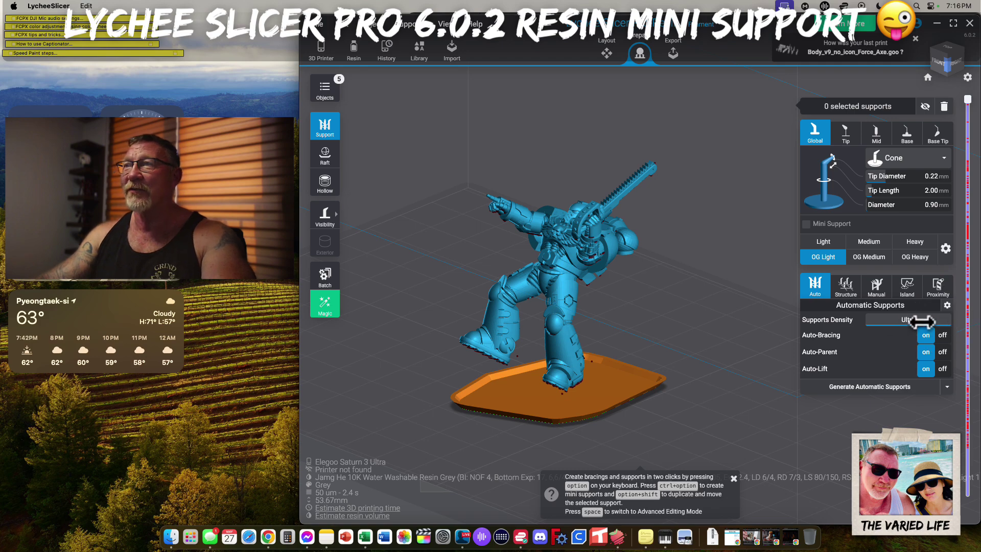
{"action": "left_click", "coordinate": [869, 388]}
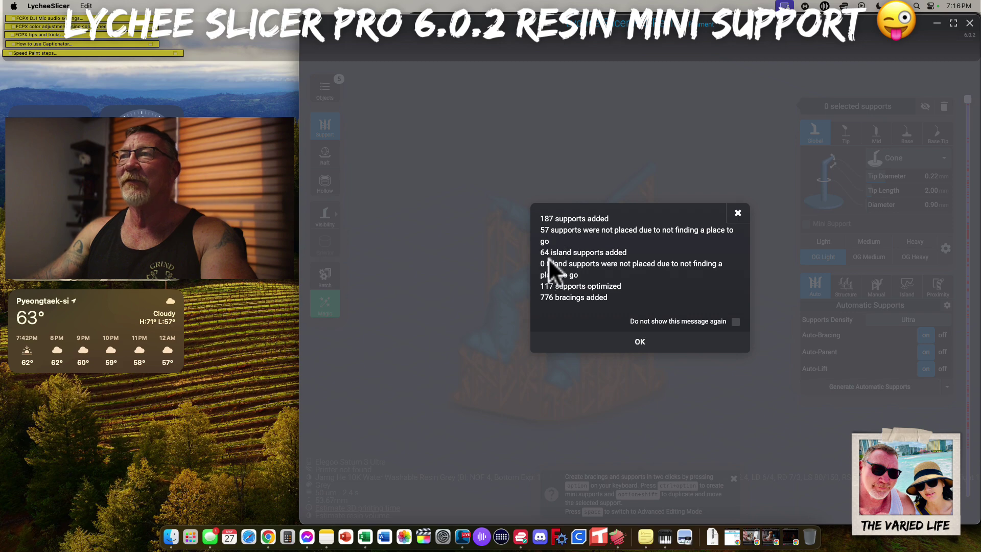
{"action": "left_click", "coordinate": [638, 345]}
- Examine the Ultra-density supports from below and behind, checking for red unsupported areas on the arms, legs and backpack
{"action": "left_click_drag", "start_coordinate": [711, 368], "coordinate": [746, 235]}
{"action": "scroll", "coordinate": [577, 176], "scroll_direction": "up", "scroll_amount": 3}
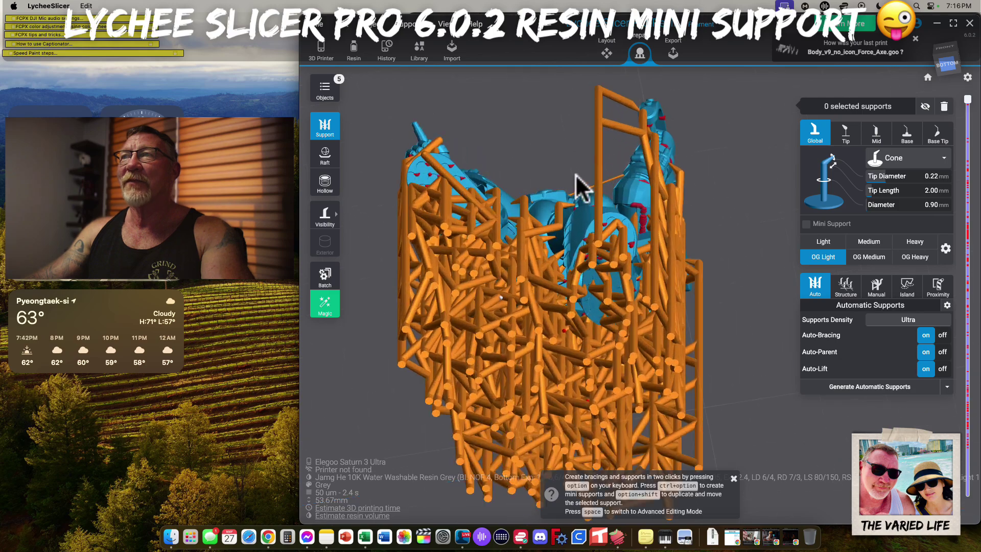
{"action": "left_click_drag", "start_coordinate": [582, 186], "coordinate": [510, 201]}
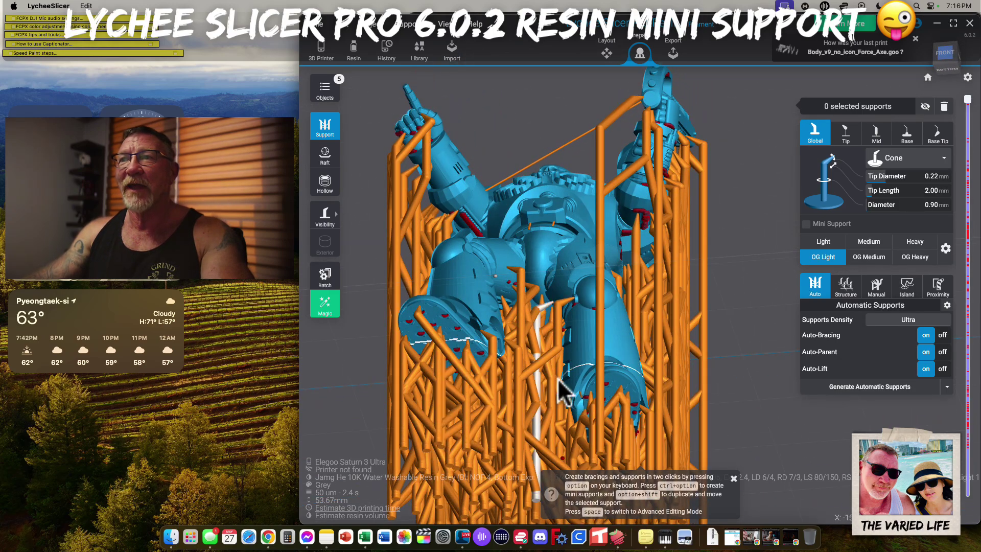
{"action": "left_click_drag", "start_coordinate": [558, 379], "coordinate": [471, 241]}
{"action": "scroll", "coordinate": [466, 230], "scroll_direction": "up", "scroll_amount": 5}
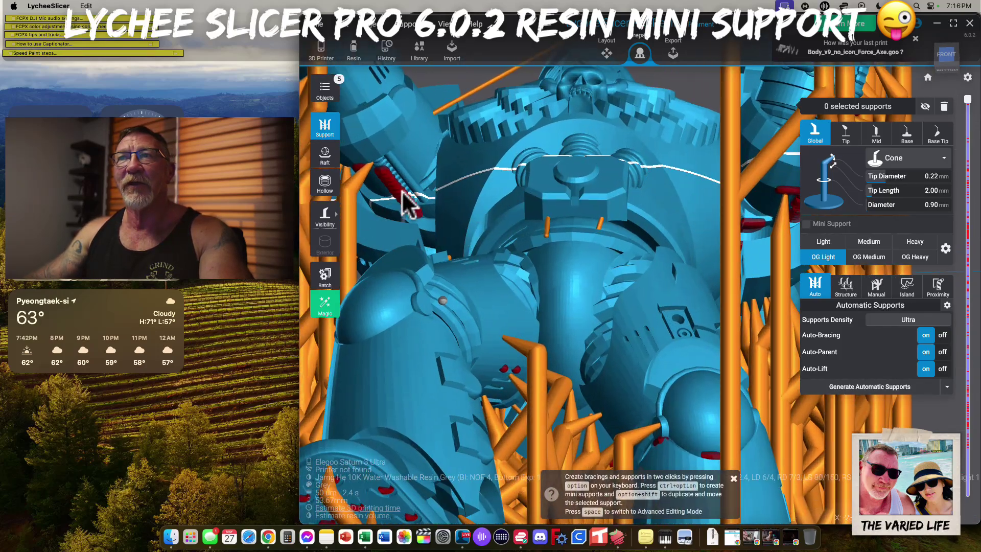
{"action": "right_click_drag", "start_coordinate": [403, 191], "coordinate": [443, 191]}
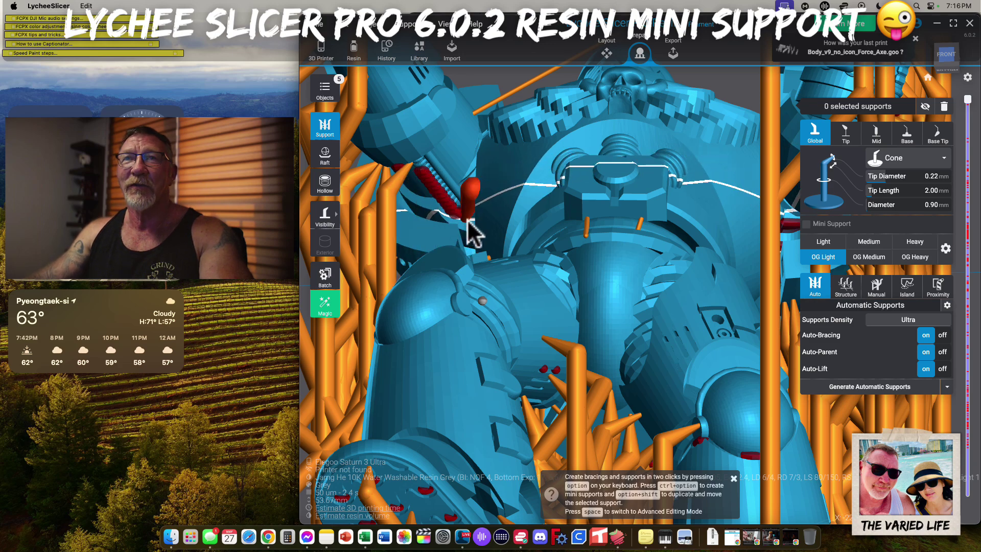
{"action": "right_click_drag", "start_coordinate": [715, 237], "coordinate": [628, 230]}
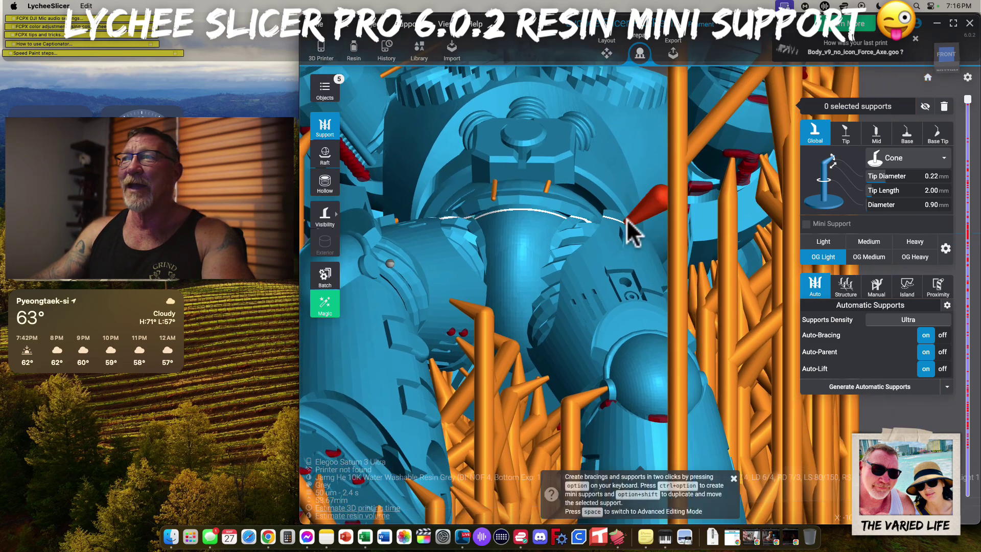
{"action": "left_click_drag", "start_coordinate": [627, 219], "coordinate": [323, 210]}
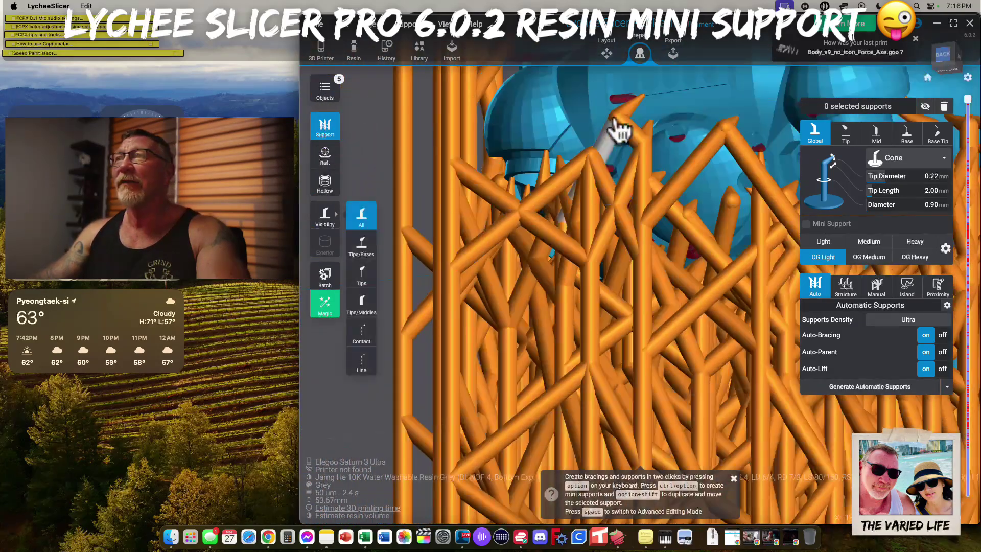
{"action": "middle_click_drag", "start_coordinate": [614, 120], "coordinate": [574, 83]}
- Change the support visibility to Line so the supports are drawn as thin lines
{"action": "mouse_move", "coordinate": [327, 225]}
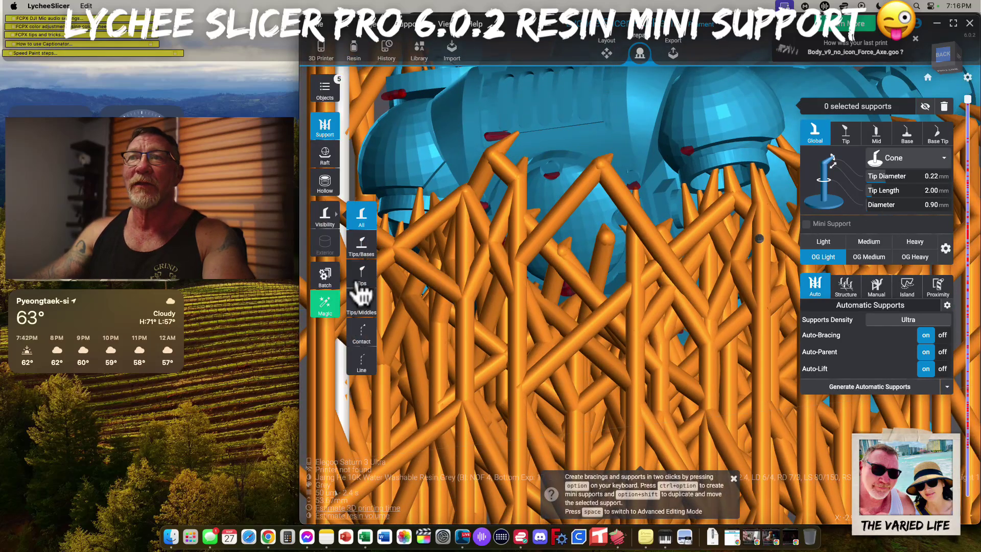
{"action": "left_click", "coordinate": [362, 363]}
{"action": "left_click", "coordinate": [361, 353]}
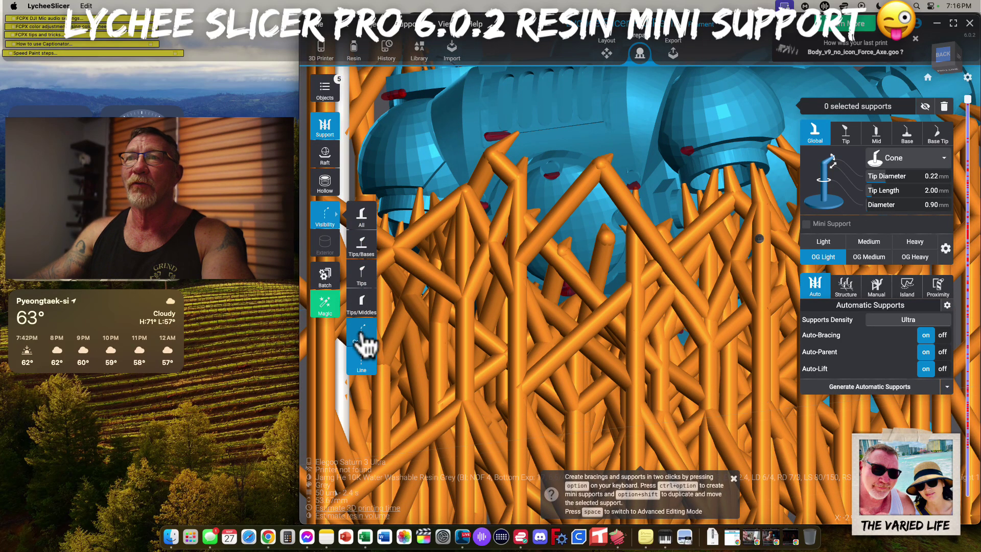
- Examine the red unsupported islands across the backpack, arms, thighs and knees of the figure
{"action": "mouse_move", "coordinate": [524, 200]}
{"action": "right_mouse_down"}
{"action": "mouse_move", "coordinate": [561, 133]}
{"action": "mouse_move", "coordinate": [510, 193]}
{"action": "right_mouse_up"}
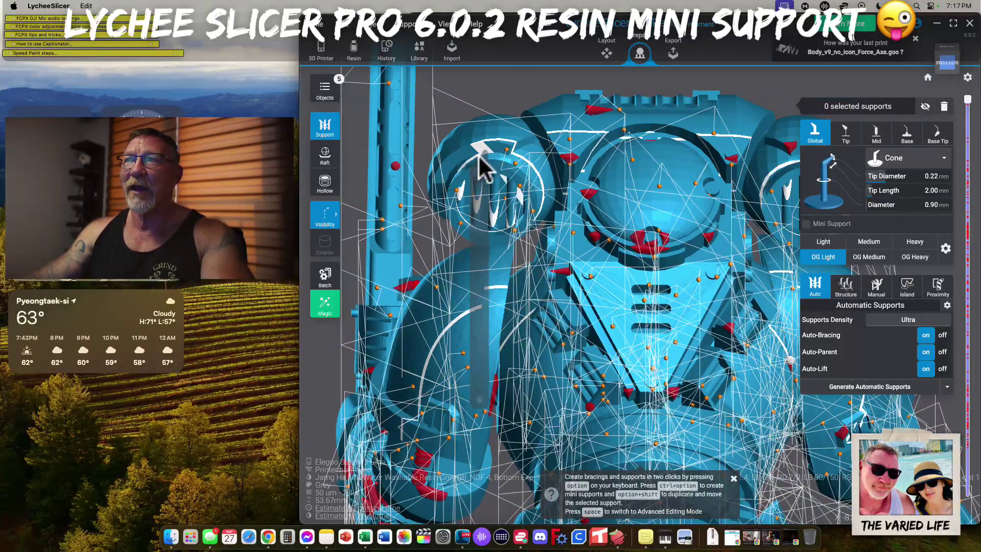
{"action": "right_click_drag", "start_coordinate": [526, 219], "coordinate": [673, 210]}
{"action": "right_click_drag", "start_coordinate": [674, 217], "coordinate": [445, 292]}
{"action": "middle_click_drag", "start_coordinate": [446, 292], "coordinate": [462, 279]}
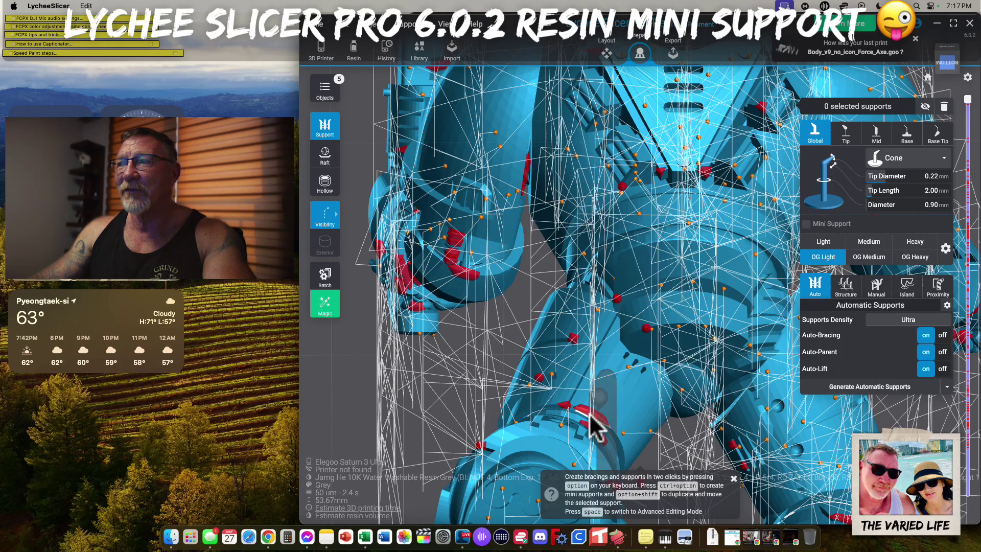
{"action": "middle_click_drag", "start_coordinate": [751, 439], "coordinate": [541, 366]}
{"action": "middle_click_drag", "start_coordinate": [613, 455], "coordinate": [630, 384]}
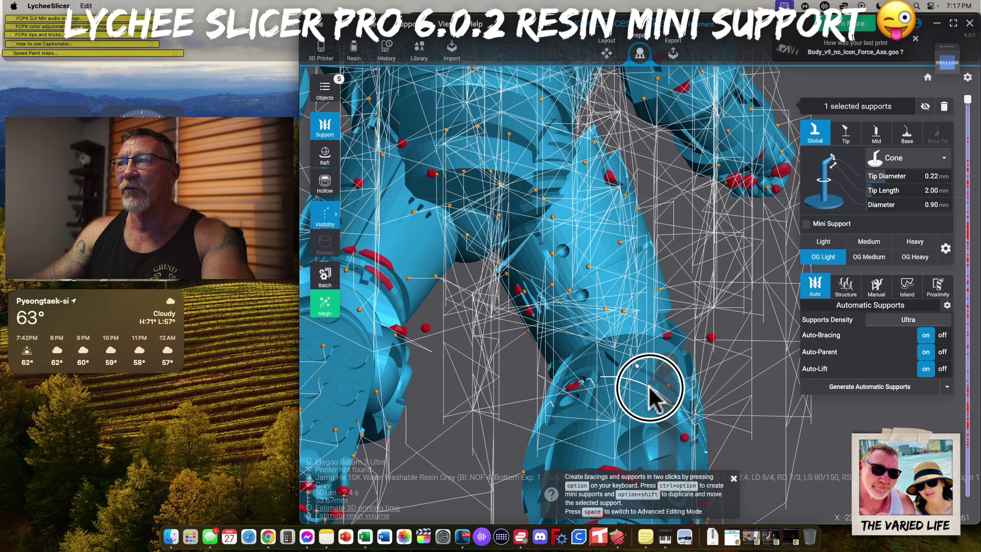
{"action": "right_click_drag", "start_coordinate": [648, 385], "coordinate": [654, 394]}
{"action": "middle_click_drag", "start_coordinate": [401, 281], "coordinate": [491, 282]}
{"action": "scroll", "coordinate": [493, 295], "scroll_direction": "up", "scroll_amount": 5}
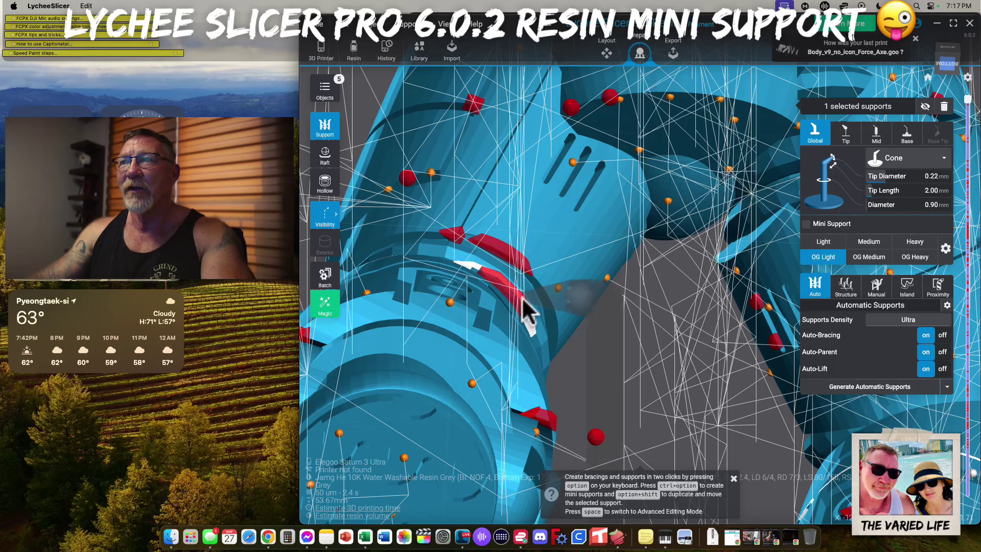
- Place manual supports on the two red curved edges near the knee of the raised leg, using the OG Light preset
{"action": "left_click", "coordinate": [506, 291]}
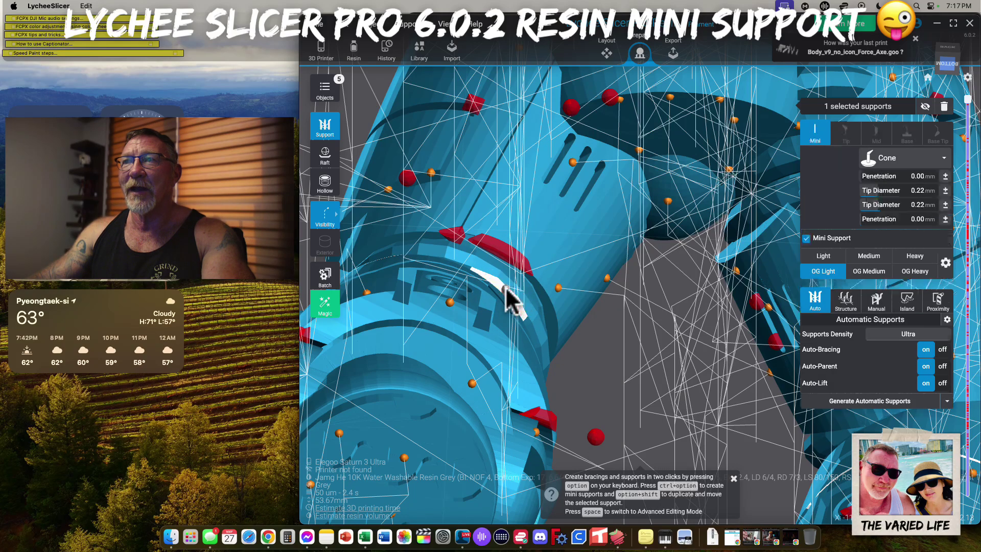
{"action": "left_click_drag", "start_coordinate": [511, 285], "coordinate": [504, 251]}
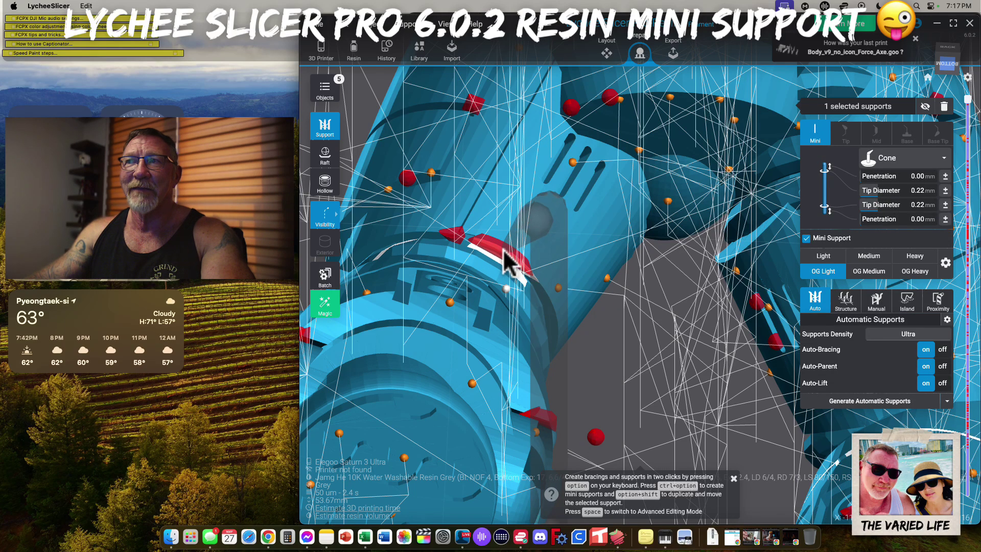
{"action": "left_click", "coordinate": [503, 250]}
- Examine the remaining red unsupported areas around the whole figure, then along the underside of the chainsword and raised arm
{"action": "left_click_drag", "start_coordinate": [579, 358], "coordinate": [635, 247]}
{"action": "scroll", "coordinate": [635, 247], "scroll_direction": "down", "scroll_amount": 10}
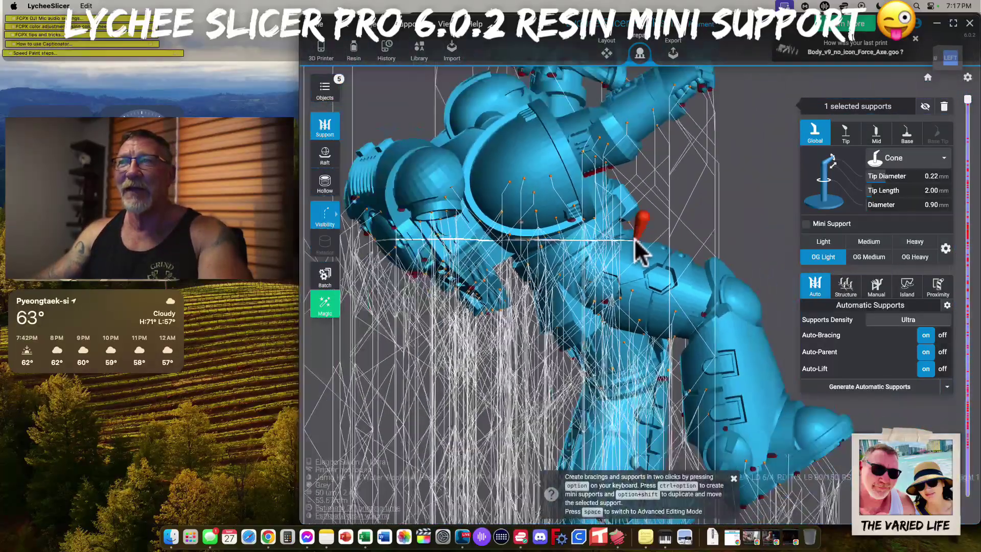
{"action": "scroll", "coordinate": [686, 239], "scroll_direction": "up", "scroll_amount": 5}
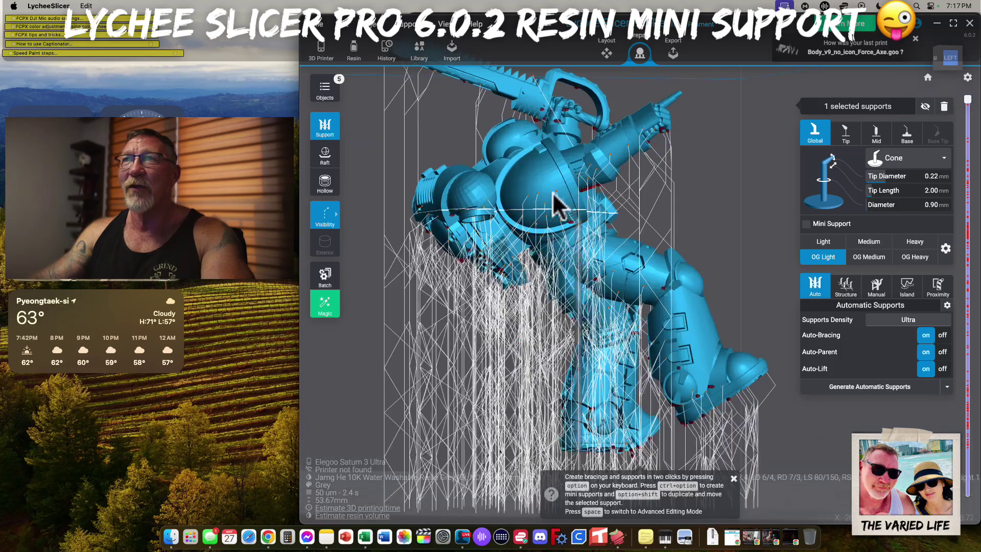
{"action": "left_click_drag", "start_coordinate": [552, 194], "coordinate": [483, 88]}
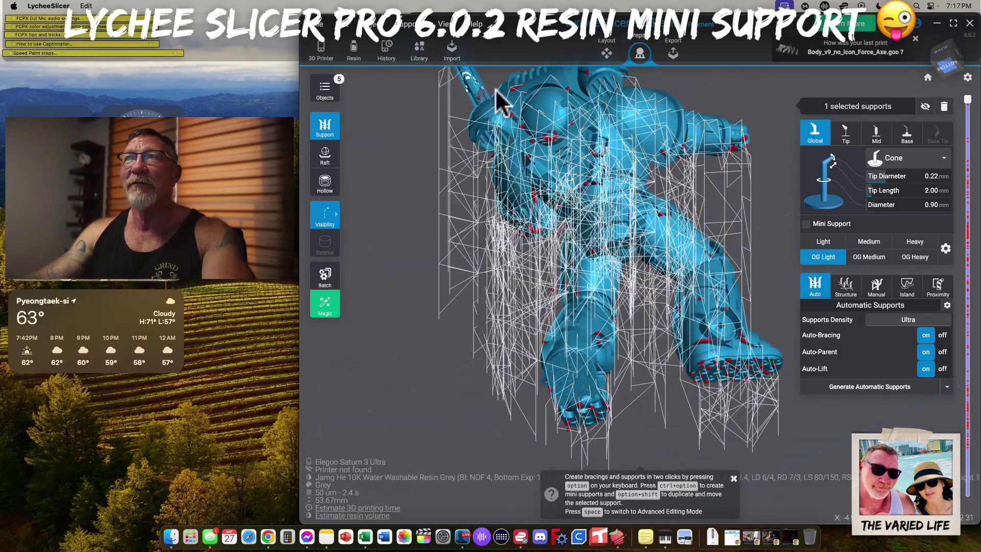
{"action": "right_click_drag", "start_coordinate": [498, 97], "coordinate": [626, 227]}
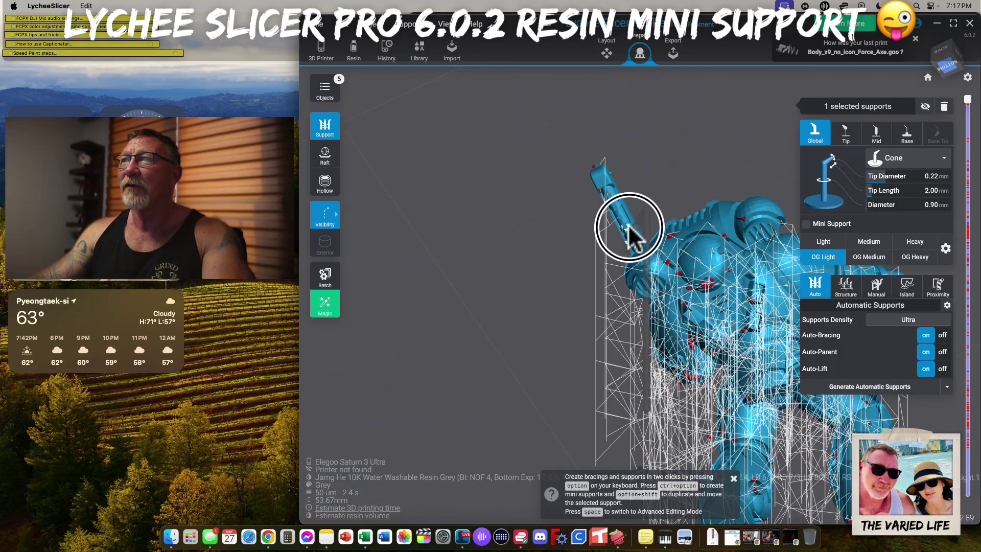
{"action": "left_click_drag", "start_coordinate": [628, 227], "coordinate": [663, 221]}
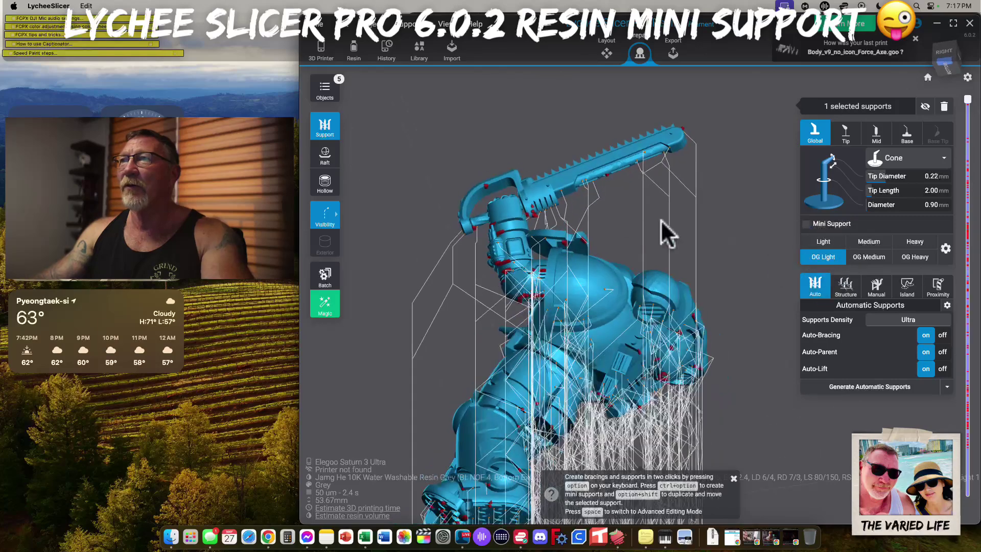
{"action": "scroll", "coordinate": [611, 169], "scroll_direction": "up", "scroll_amount": 5}
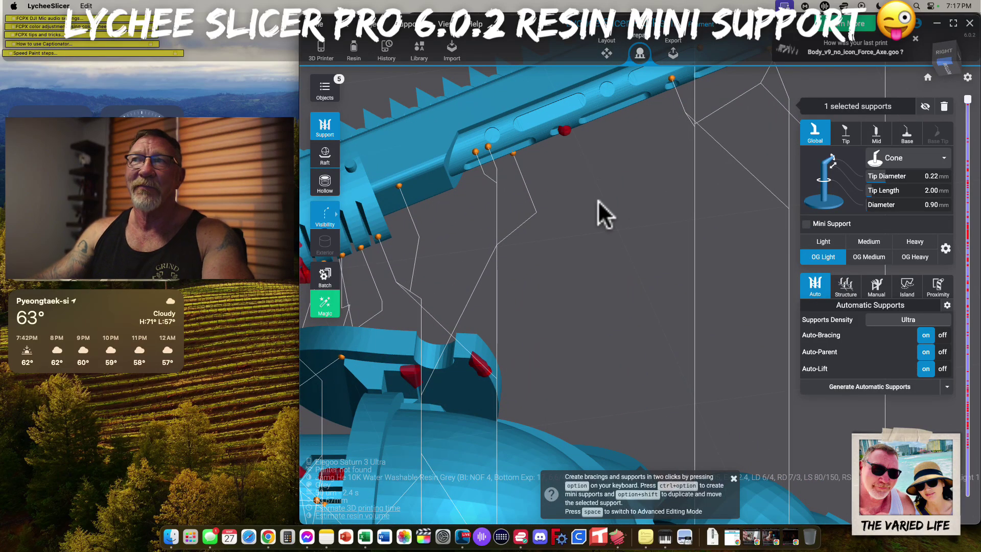
{"action": "scroll", "coordinate": [598, 200], "scroll_direction": "down", "scroll_amount": 5}
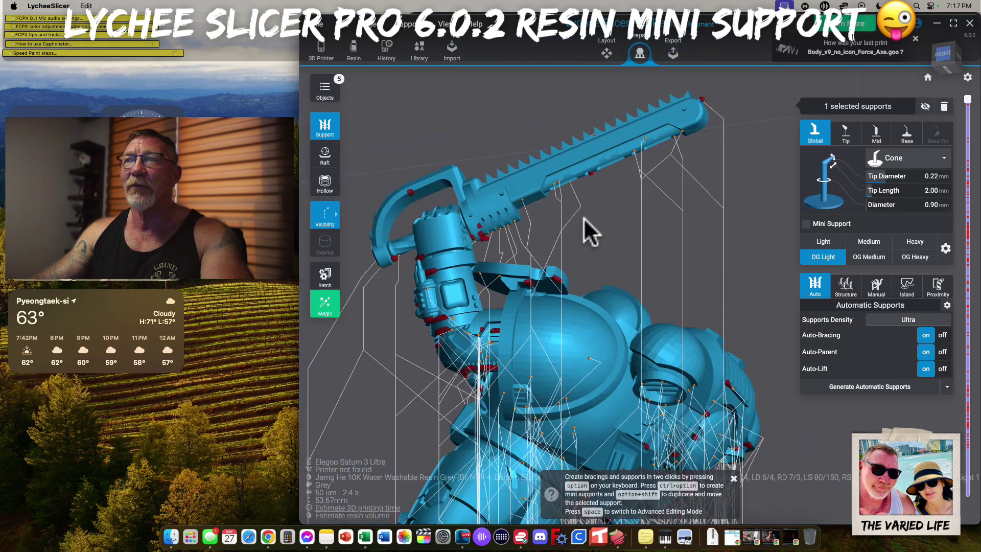
- Change the support visibility to All so the supports are drawn in full
{"action": "left_click_drag", "start_coordinate": [453, 328], "coordinate": [498, 291]}
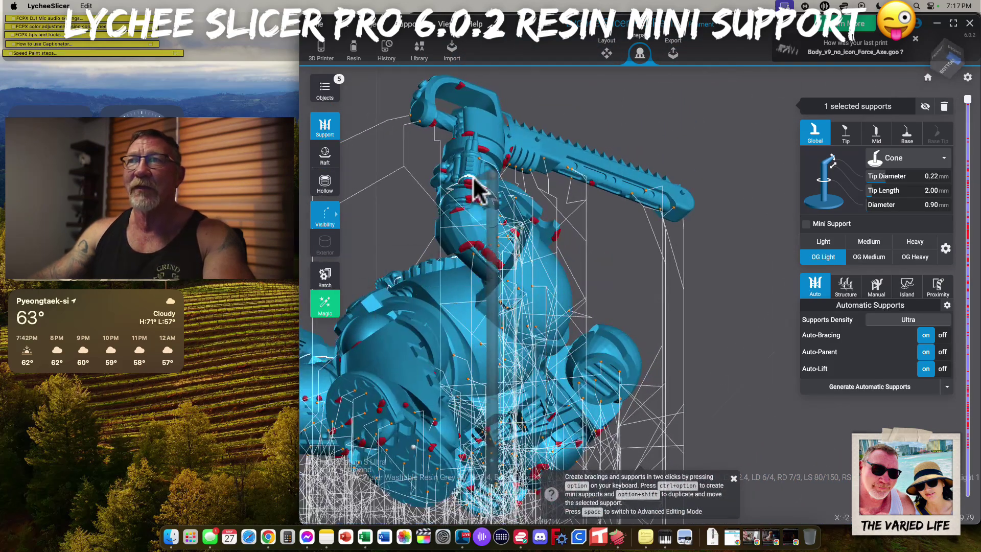
{"action": "left_click_drag", "start_coordinate": [490, 135], "coordinate": [582, 176]}
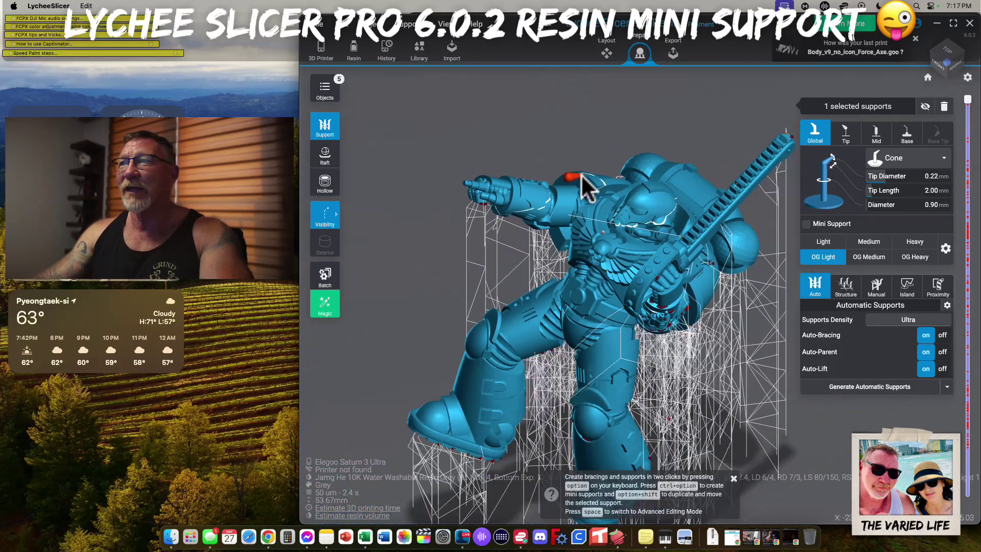
{"action": "scroll", "coordinate": [579, 187], "scroll_direction": "down", "scroll_amount": 5}
{"action": "right_click_drag", "start_coordinate": [573, 188], "coordinate": [526, 191]}
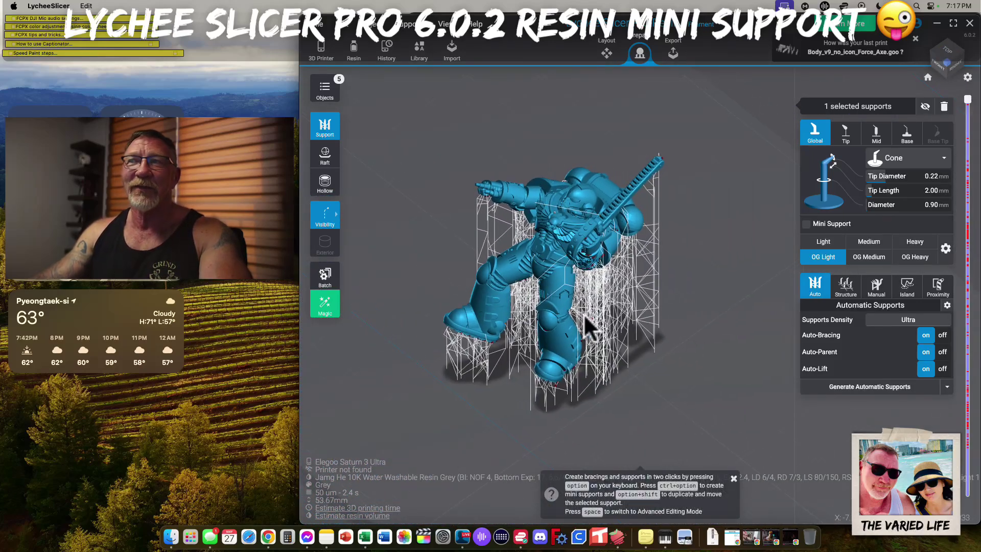
{"action": "mouse_move", "coordinate": [325, 211]}
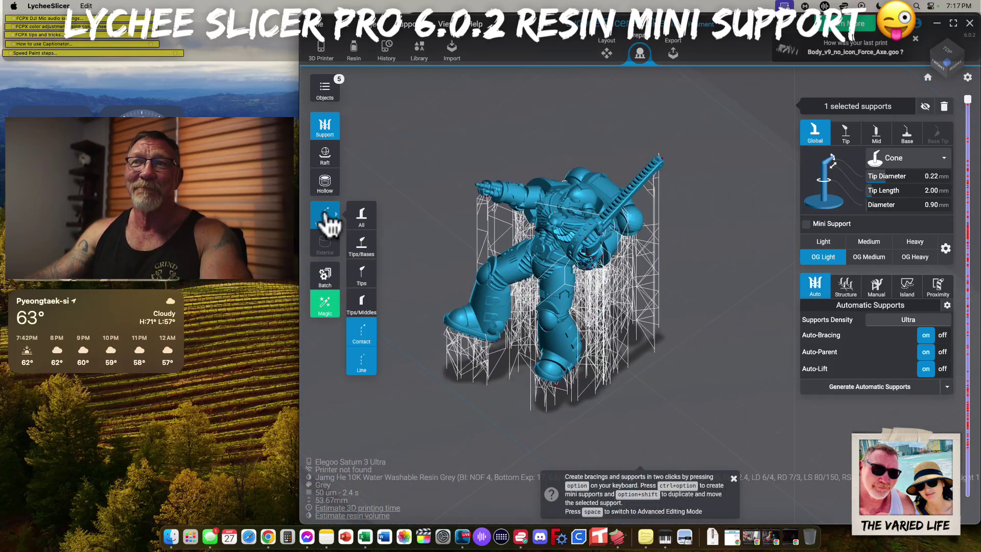
{"action": "left_click", "coordinate": [362, 225]}
- Examine the fully drawn supports from the front, around the head, chest and raised arm and then over the whole figure
{"action": "left_click_drag", "start_coordinate": [685, 335], "coordinate": [771, 308]}
{"action": "scroll", "coordinate": [546, 239], "scroll_direction": "up", "scroll_amount": 5}
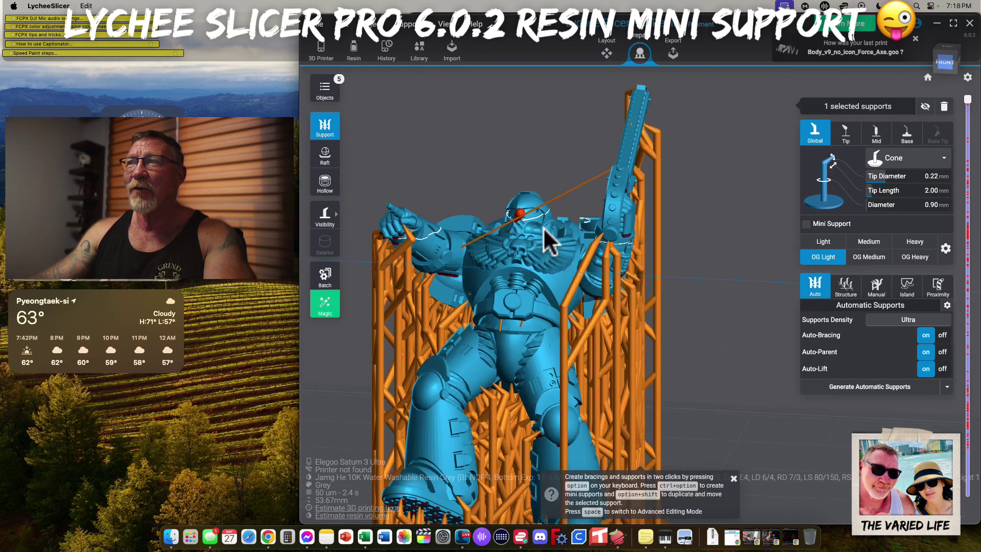
{"action": "left_click_drag", "start_coordinate": [619, 148], "coordinate": [667, 166]}
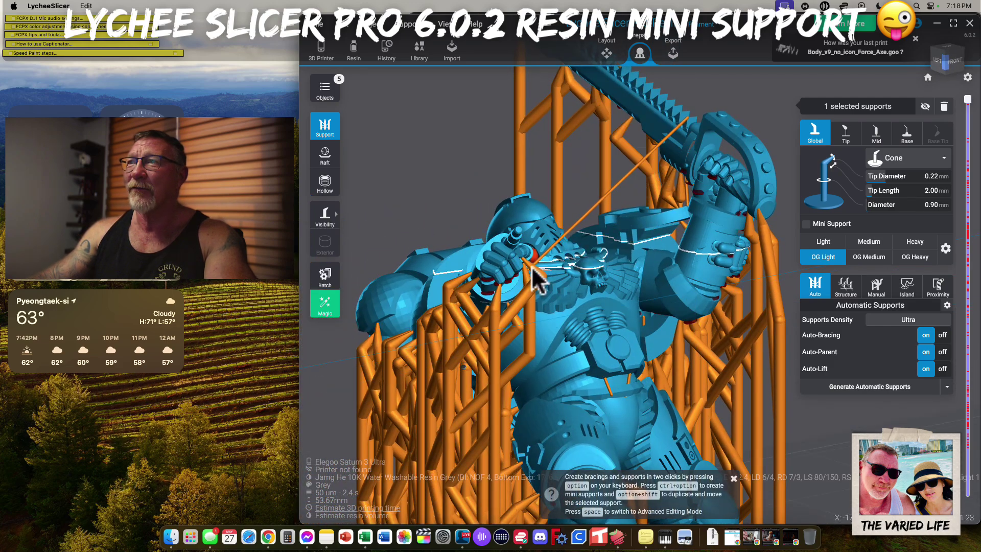
{"action": "left_click_drag", "start_coordinate": [534, 276], "coordinate": [486, 298]}
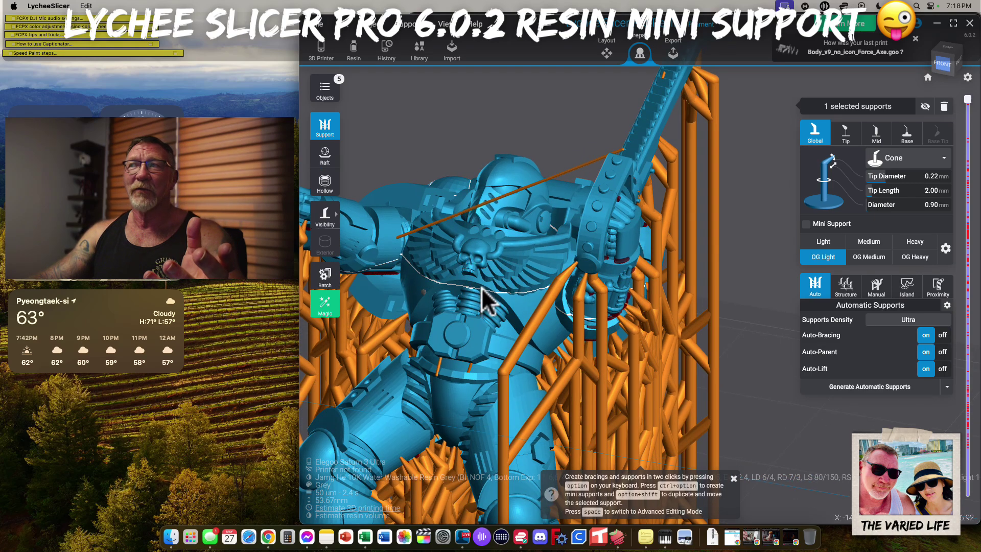
{"action": "right_click_drag", "start_coordinate": [764, 295], "coordinate": [790, 291]}
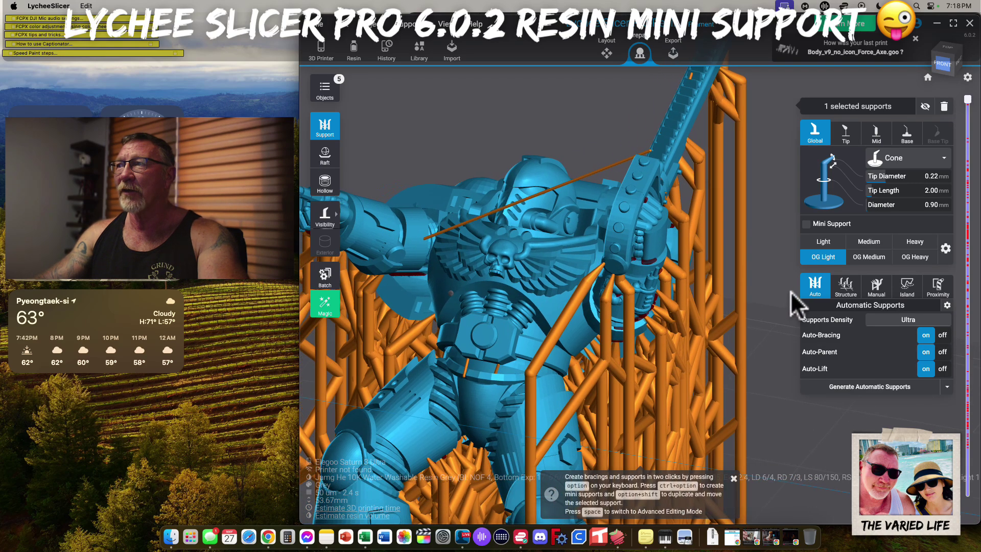
{"action": "scroll", "coordinate": [771, 304], "scroll_direction": "down", "scroll_amount": 5}
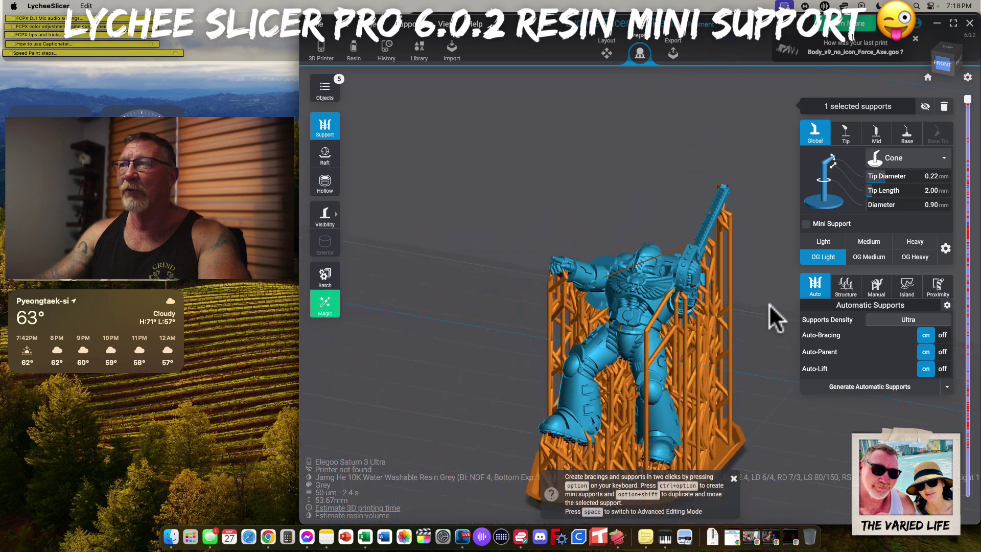
{"action": "scroll", "coordinate": [769, 304], "scroll_direction": "up", "scroll_amount": 5}
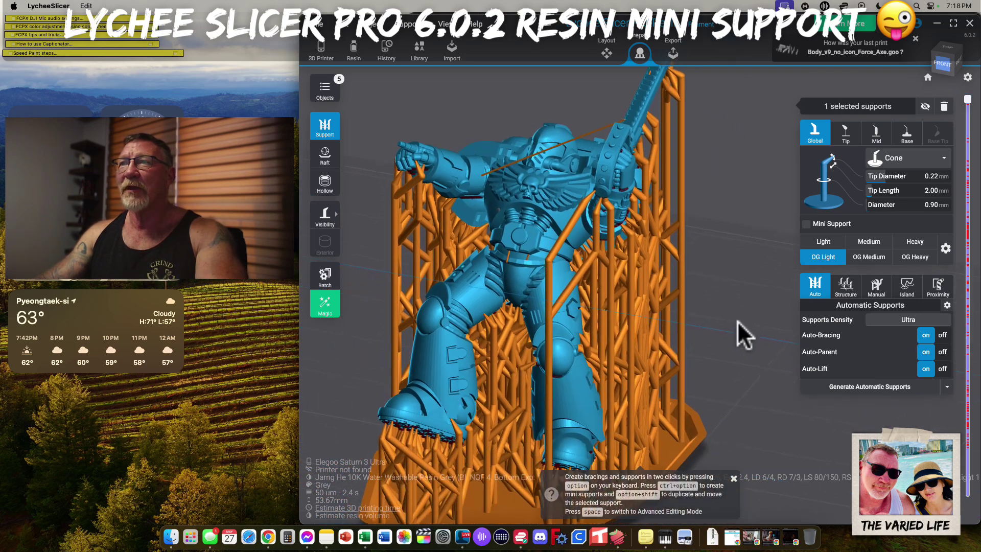
{"action": "left_click_drag", "start_coordinate": [737, 321], "coordinate": [770, 317]}
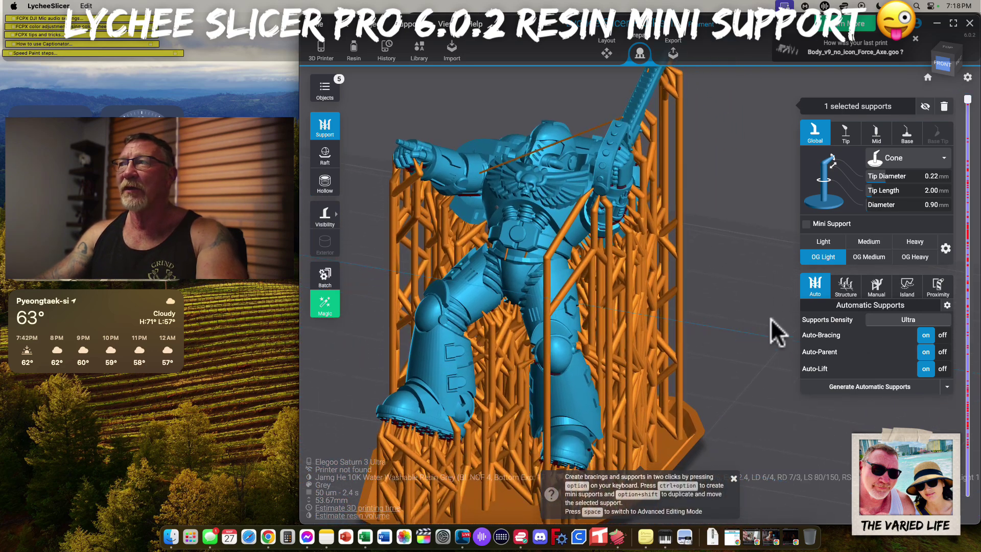
- Search the selected model for islands at Real accuracy and add OG Light supports to all detected islands
{"action": "left_click", "coordinate": [907, 288]}
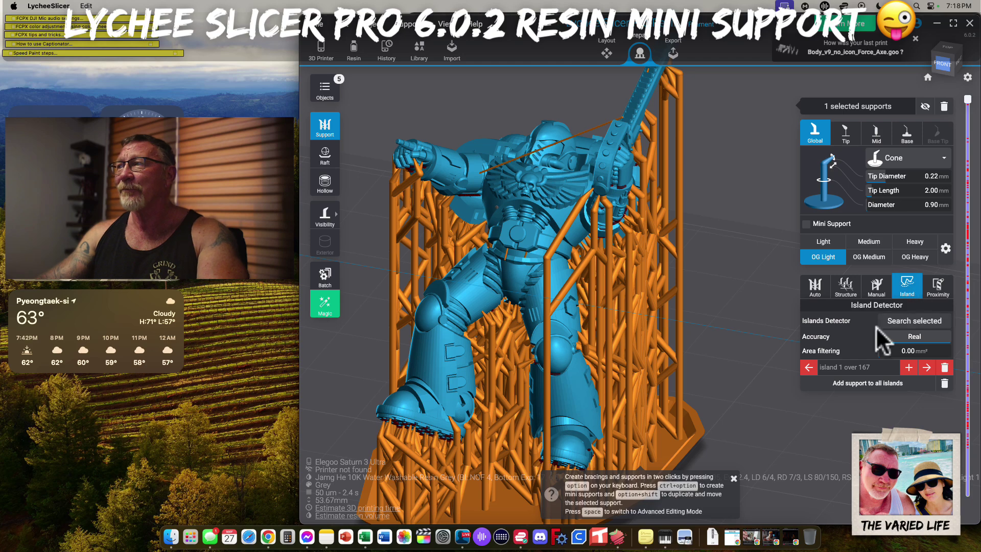
{"action": "left_click", "coordinate": [914, 327]}
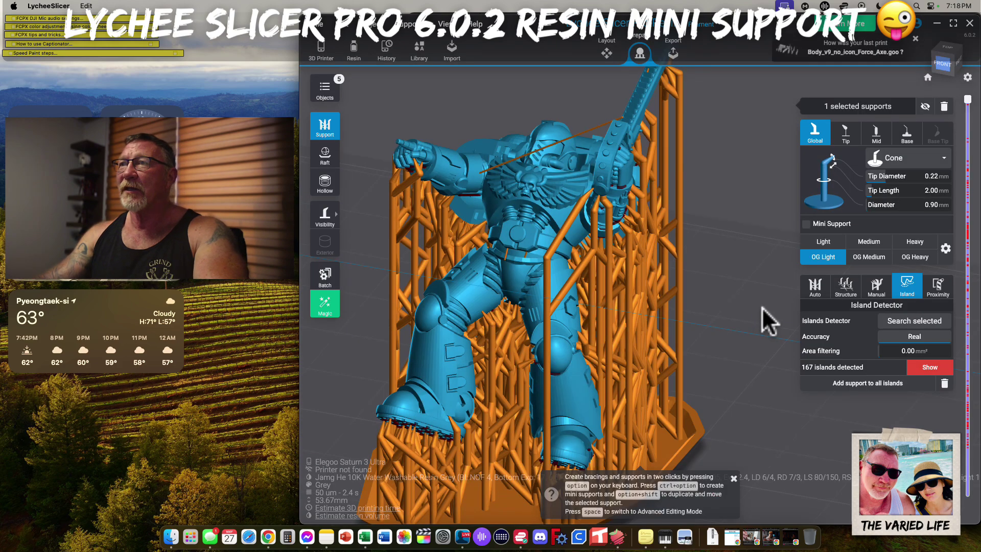
{"action": "left_click", "coordinate": [737, 308]}
{"action": "mouse_move", "coordinate": [737, 308]}
{"action": "left_mouse_down"}
{"action": "mouse_move", "coordinate": [677, 306]}
{"action": "mouse_move", "coordinate": [704, 266]}
{"action": "mouse_move", "coordinate": [743, 298]}
{"action": "mouse_move", "coordinate": [736, 291]}
{"action": "left_mouse_up"}
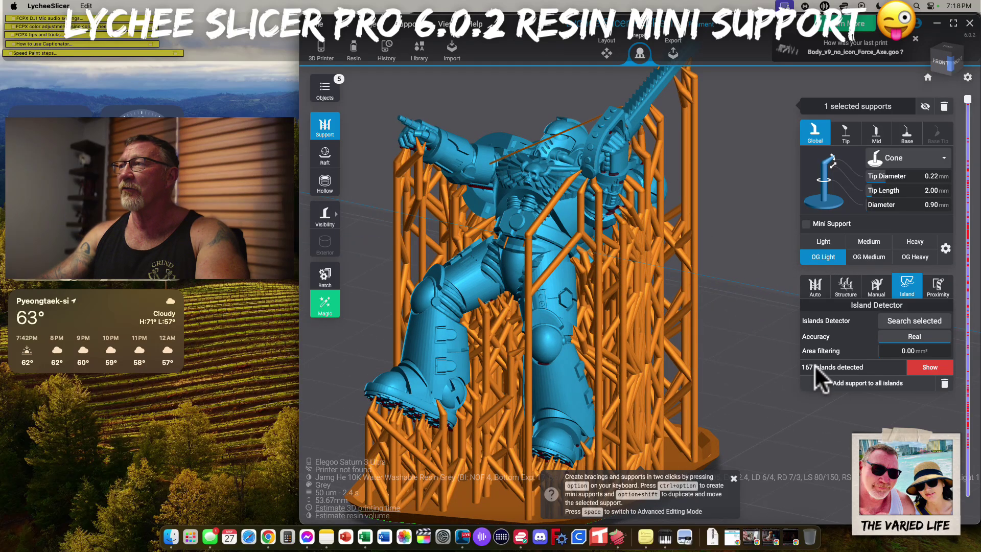
{"action": "mouse_move", "coordinate": [758, 393]}
{"action": "left_mouse_down"}
{"action": "mouse_move", "coordinate": [637, 278]}
{"action": "mouse_move", "coordinate": [746, 365]}
{"action": "mouse_move", "coordinate": [741, 392]}
{"action": "left_mouse_up"}
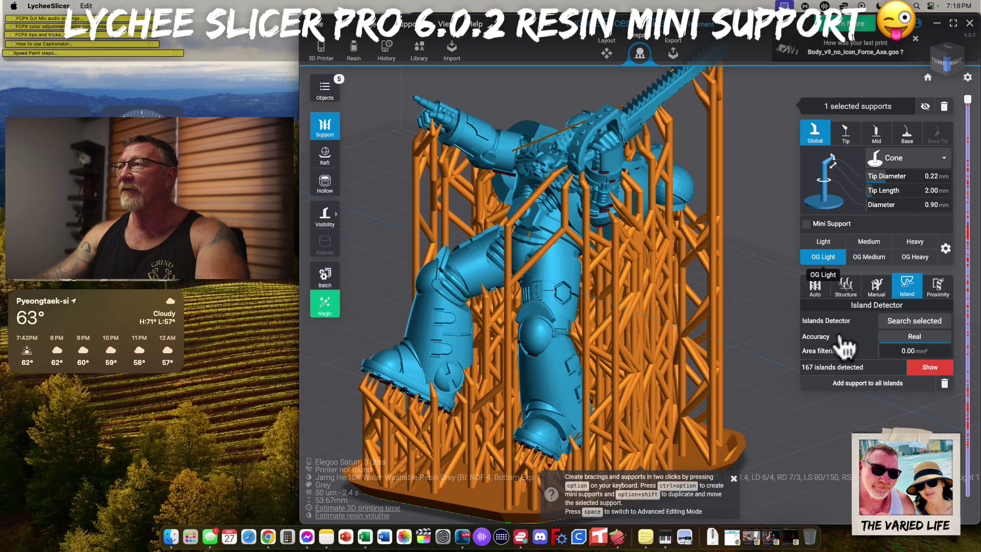
{"action": "left_click", "coordinate": [867, 384]}
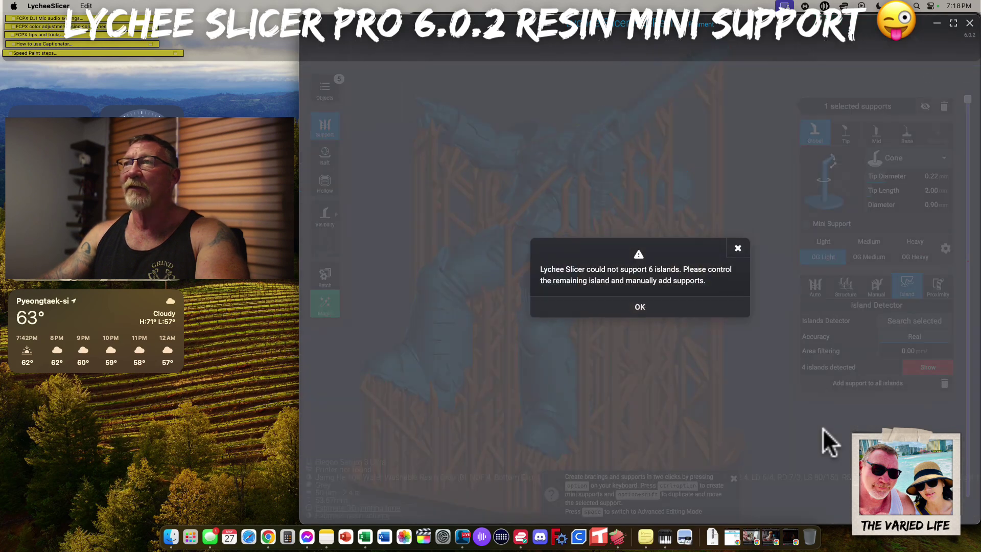
{"action": "left_click", "coordinate": [639, 307]}
- Examine the island supports under the feet and legs, then along the chainsword's hand guard and blade
{"action": "left_click_drag", "start_coordinate": [820, 432], "coordinate": [842, 319]}
{"action": "left_click_drag", "start_coordinate": [470, 208], "coordinate": [466, 267]}
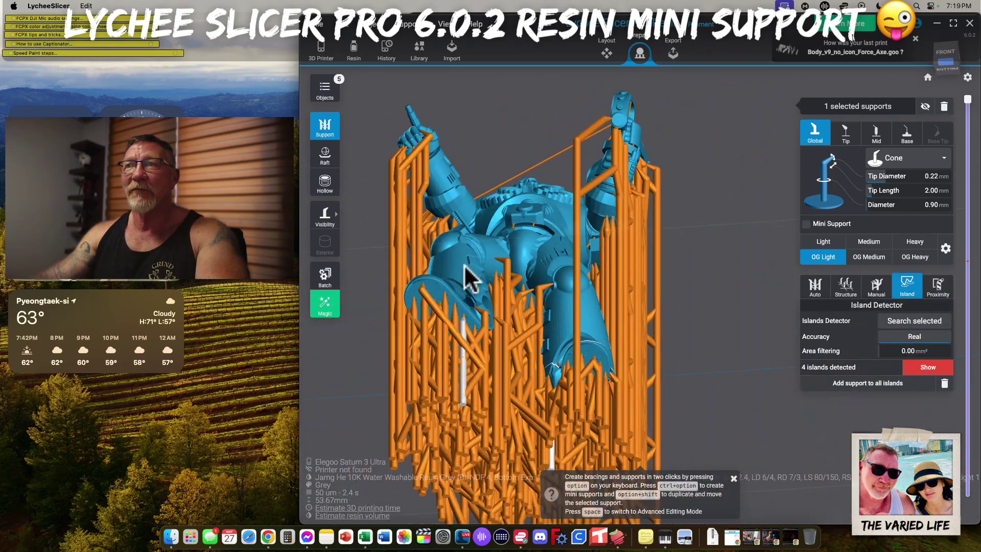
{"action": "left_click_drag", "start_coordinate": [476, 322], "coordinate": [262, 331]}
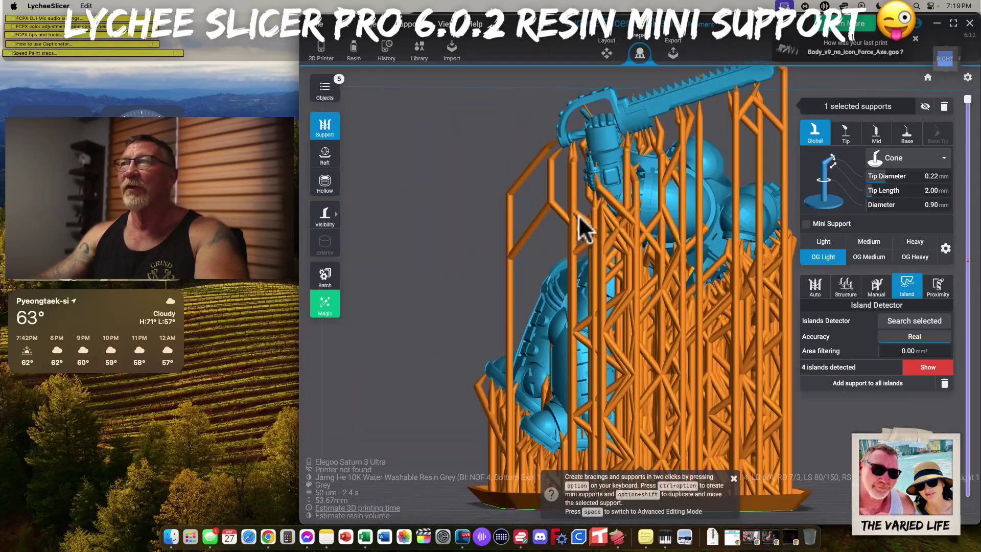
{"action": "left_click_drag", "start_coordinate": [582, 229], "coordinate": [592, 139]}
{"action": "scroll", "coordinate": [596, 271], "scroll_direction": "up", "scroll_amount": 8}
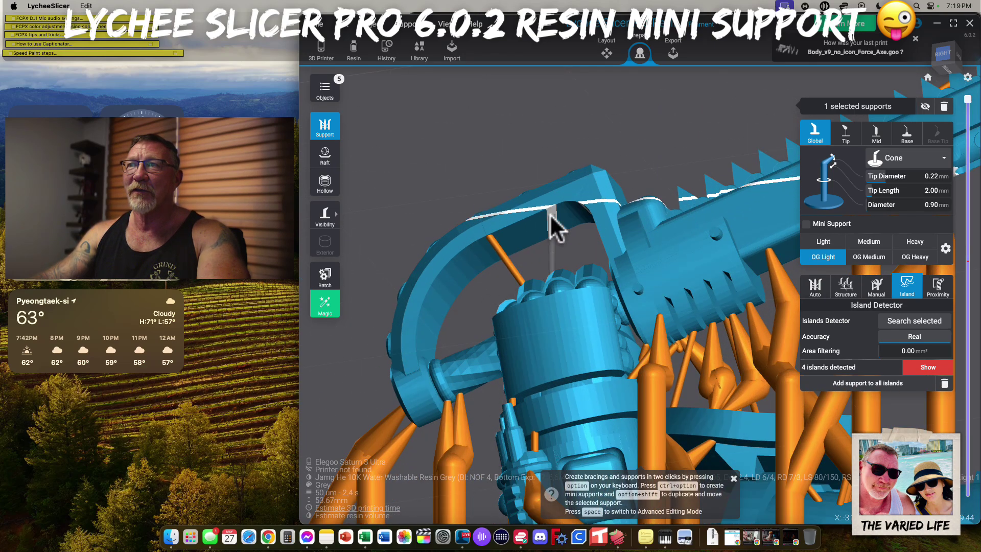
{"action": "mouse_move", "coordinate": [582, 218]}
{"action": "left_mouse_down"}
{"action": "mouse_move", "coordinate": [499, 262]}
{"action": "mouse_move", "coordinate": [587, 262]}
{"action": "mouse_move", "coordinate": [577, 278]}
{"action": "mouse_move", "coordinate": [551, 209]}
{"action": "mouse_move", "coordinate": [569, 150]}
{"action": "mouse_move", "coordinate": [591, 210]}
{"action": "mouse_move", "coordinate": [575, 199]}
{"action": "mouse_move", "coordinate": [629, 234]}
{"action": "mouse_move", "coordinate": [579, 216]}
{"action": "left_mouse_up"}
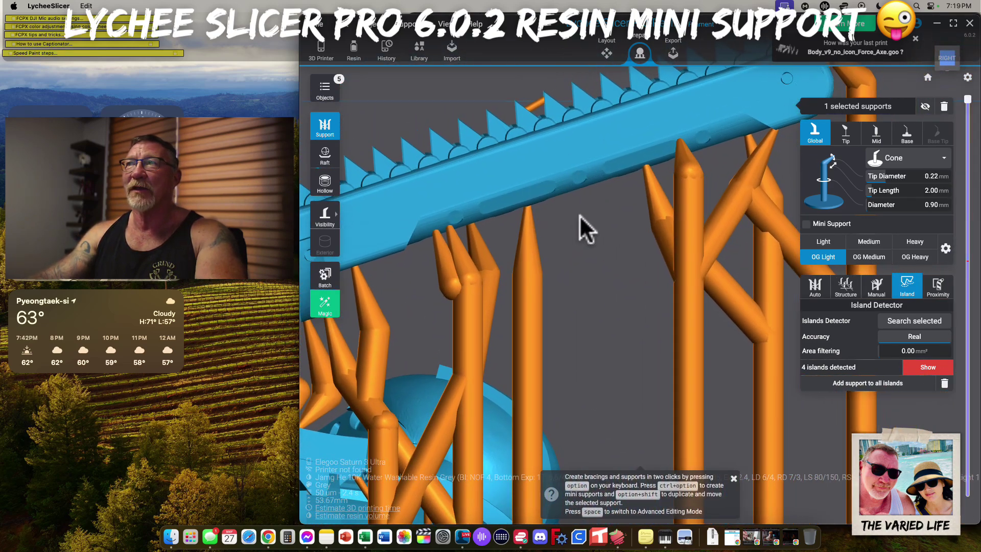
{"action": "scroll", "coordinate": [608, 225], "scroll_direction": "down", "scroll_amount": 10}
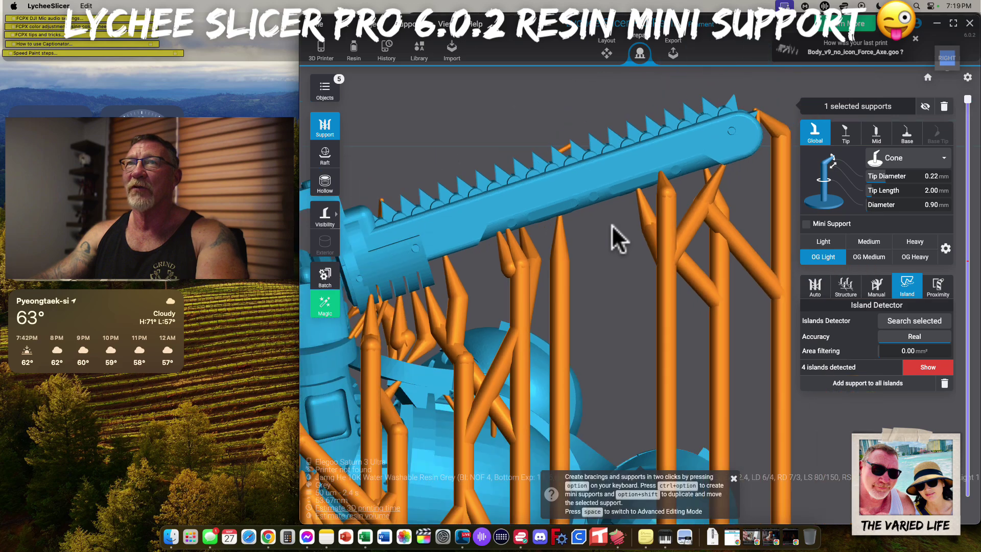
{"action": "left_click_drag", "start_coordinate": [468, 153], "coordinate": [626, 183]}
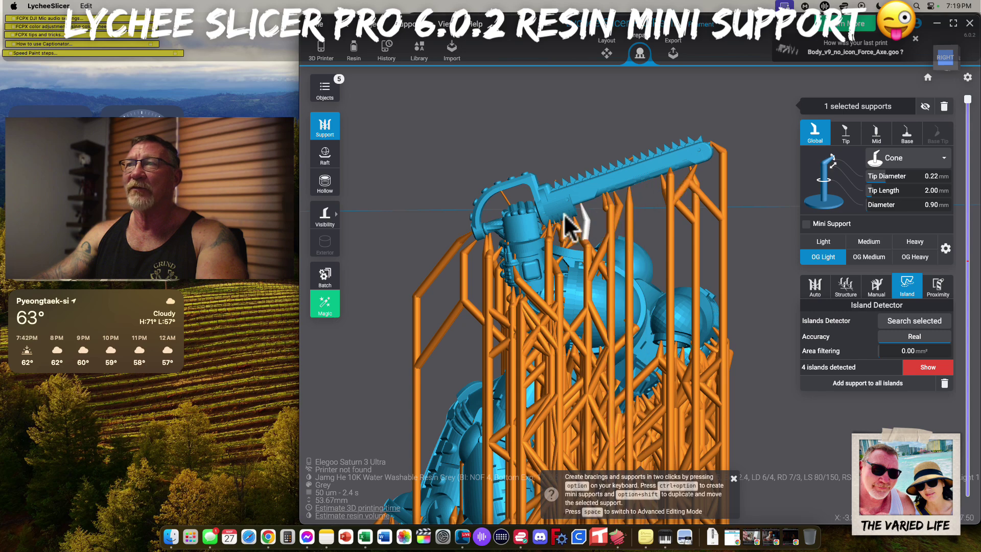
{"action": "left_click_drag", "start_coordinate": [503, 199], "coordinate": [482, 201]}
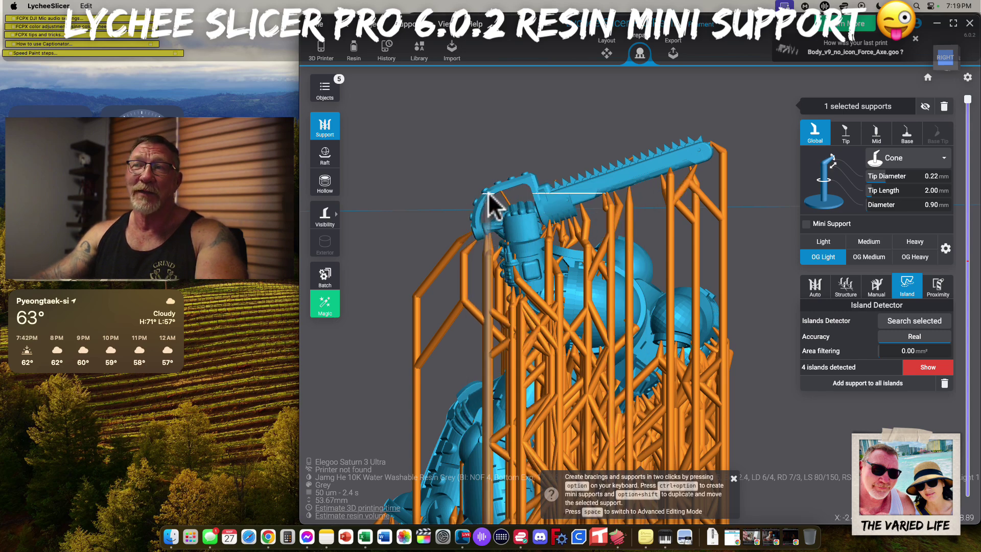
- Step through the layer slices across the chainsword's hand guard and blade, and review the whole supported figure at full height
{"action": "left_click_drag", "start_coordinate": [967, 99], "coordinate": [965, 171]}
{"action": "left_click", "coordinate": [758, 318]}
{"action": "left_click_drag", "start_coordinate": [757, 319], "coordinate": [909, 230]}
{"action": "left_click_drag", "start_coordinate": [970, 176], "coordinate": [966, 146]}
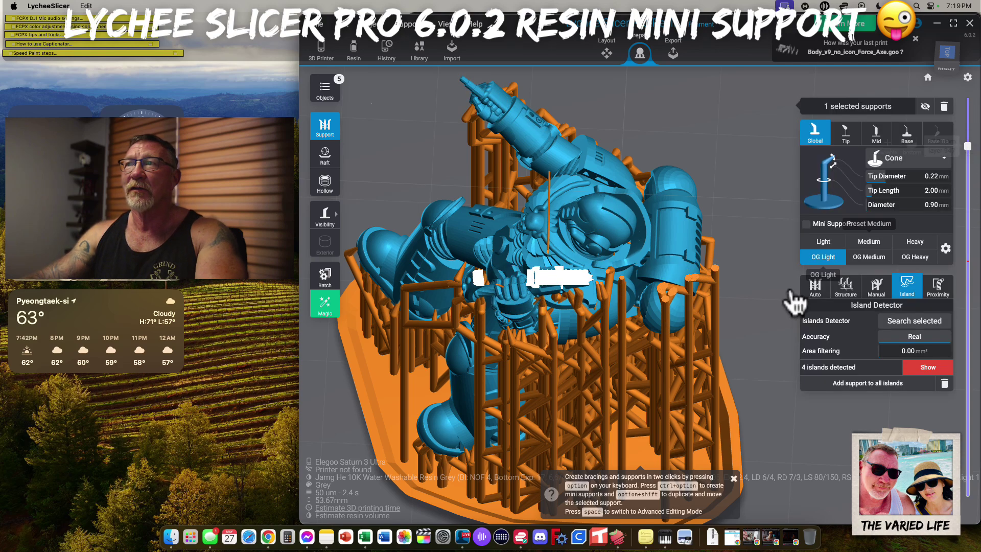
{"action": "right_click_drag", "start_coordinate": [772, 288], "coordinate": [767, 222]}
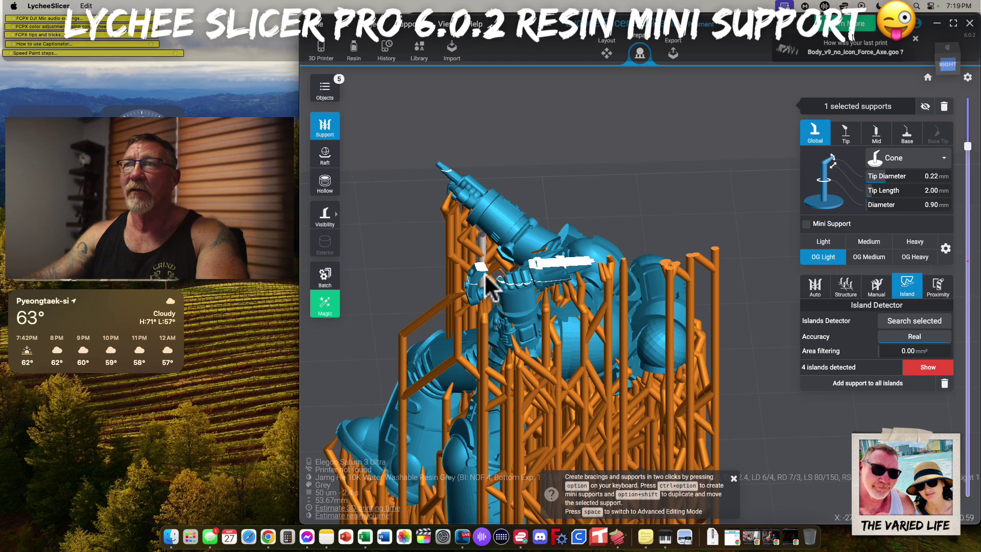
{"action": "left_click", "coordinate": [967, 145]}
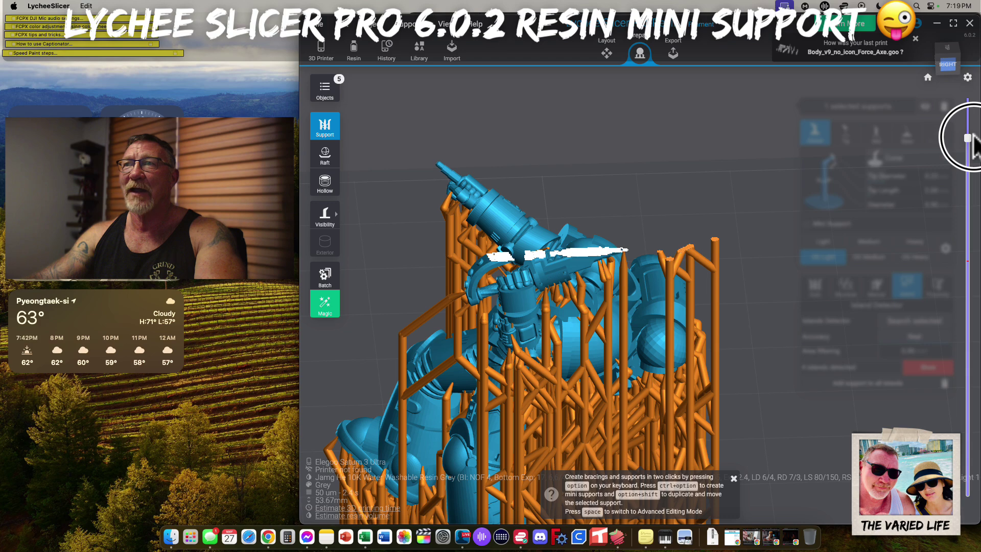
{"action": "left_click_drag", "start_coordinate": [973, 135], "coordinate": [978, 113]}
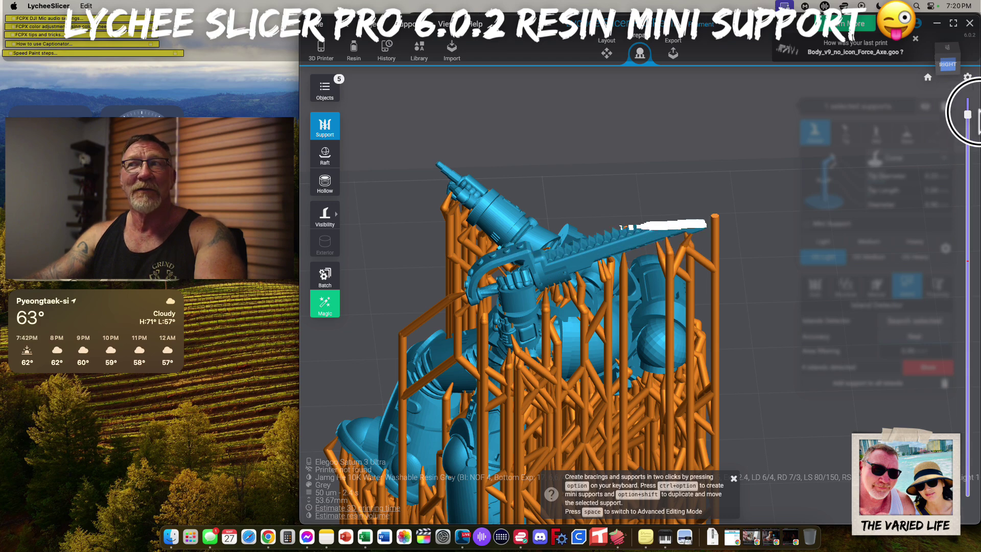
{"action": "right_click_drag", "start_coordinate": [772, 433], "coordinate": [878, 461]}
{"action": "scroll", "coordinate": [764, 343], "scroll_direction": "down", "scroll_amount": 10}
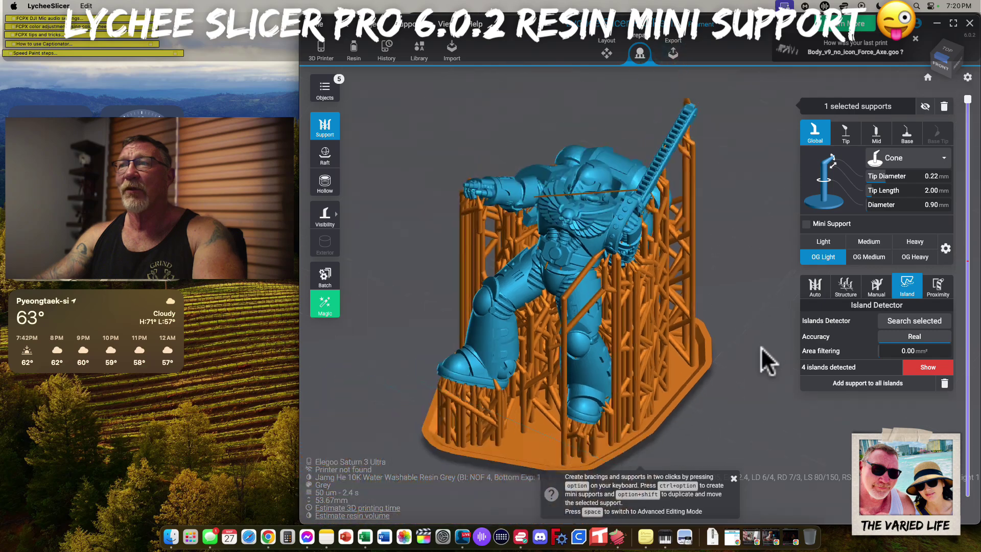
{"action": "right_click_drag", "start_coordinate": [753, 369], "coordinate": [758, 335]}
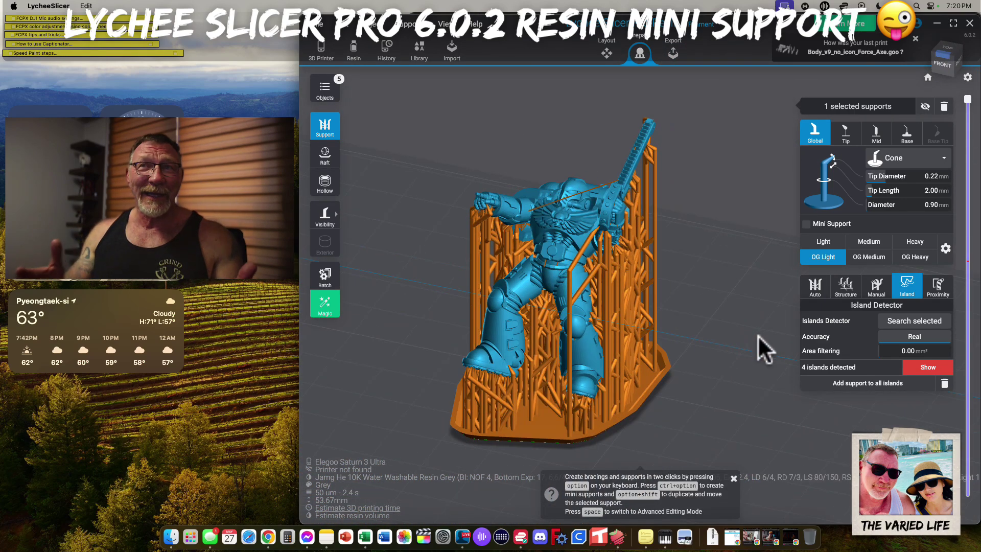